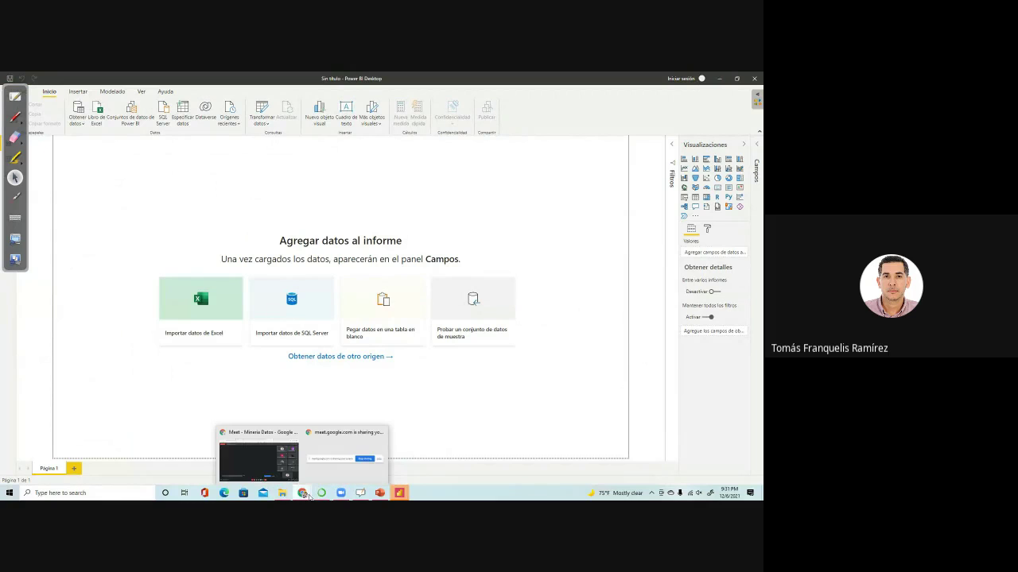
- Switch to Chrome and search Google for "descargar power bi" in a new tab
{"action": "left_click", "coordinate": [248, 460]}
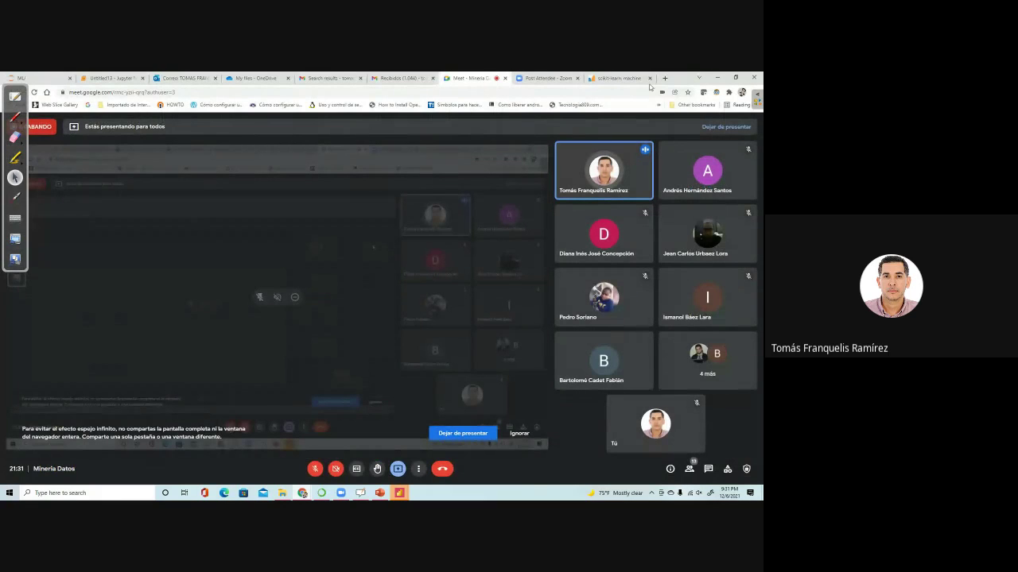
{"action": "left_click", "coordinate": [665, 78]}
{"action": "left_click", "coordinate": [651, 89]}
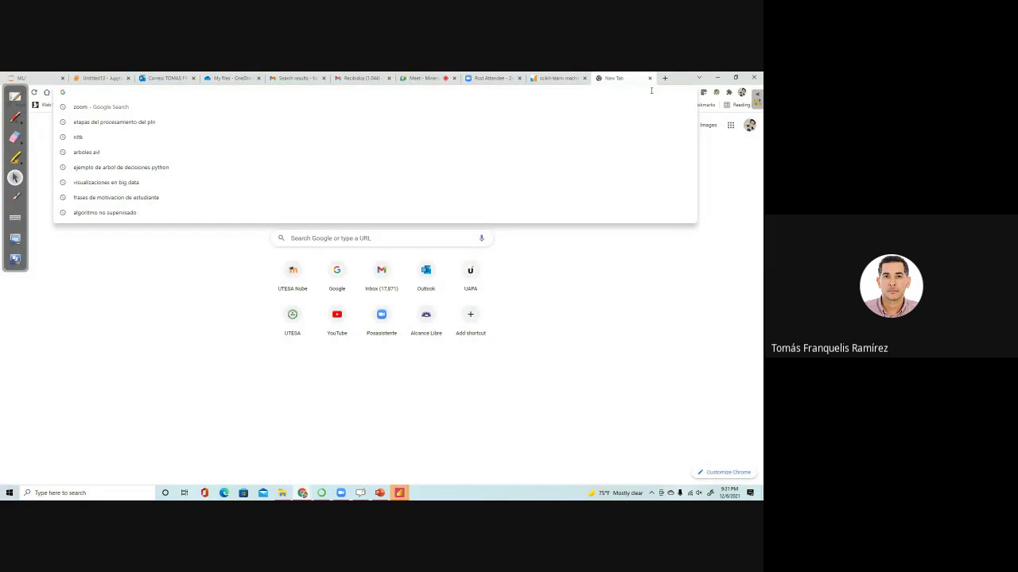
{"action": "type", "text": "google.com"}
{"action": "key", "text": "Return"}
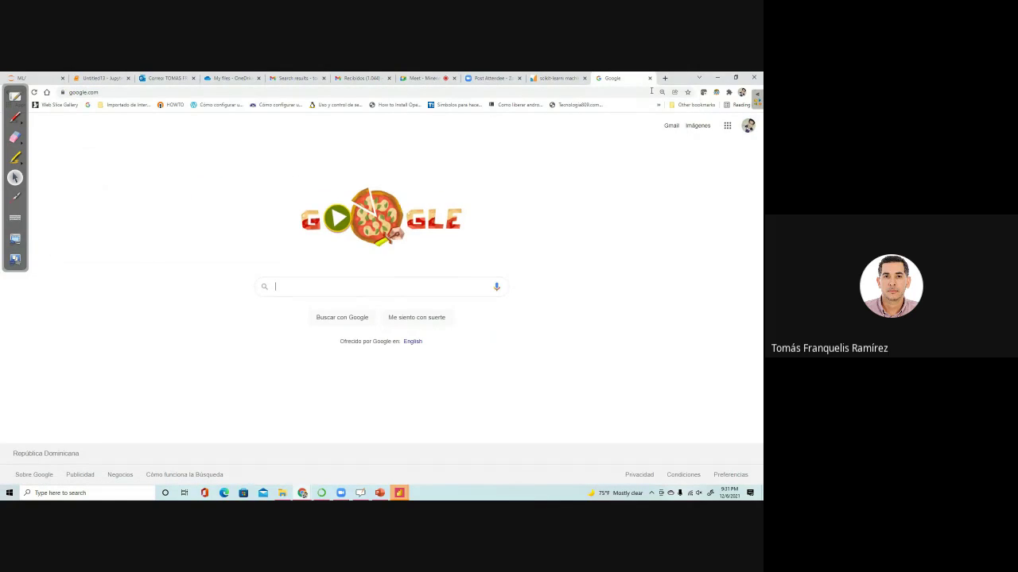
{"action": "type", "text": "descargar "}
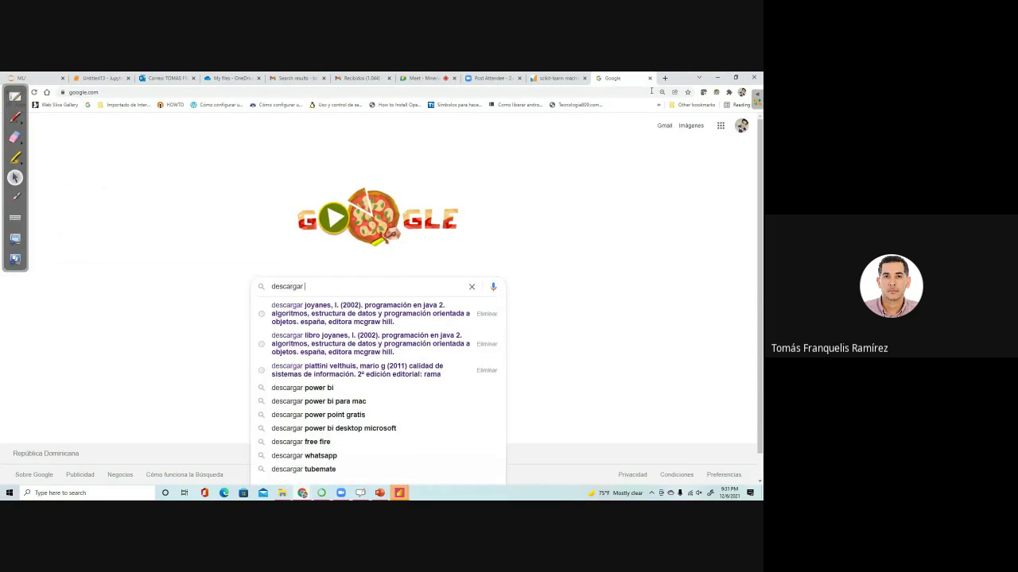
{"action": "type", "text": "power bi"}
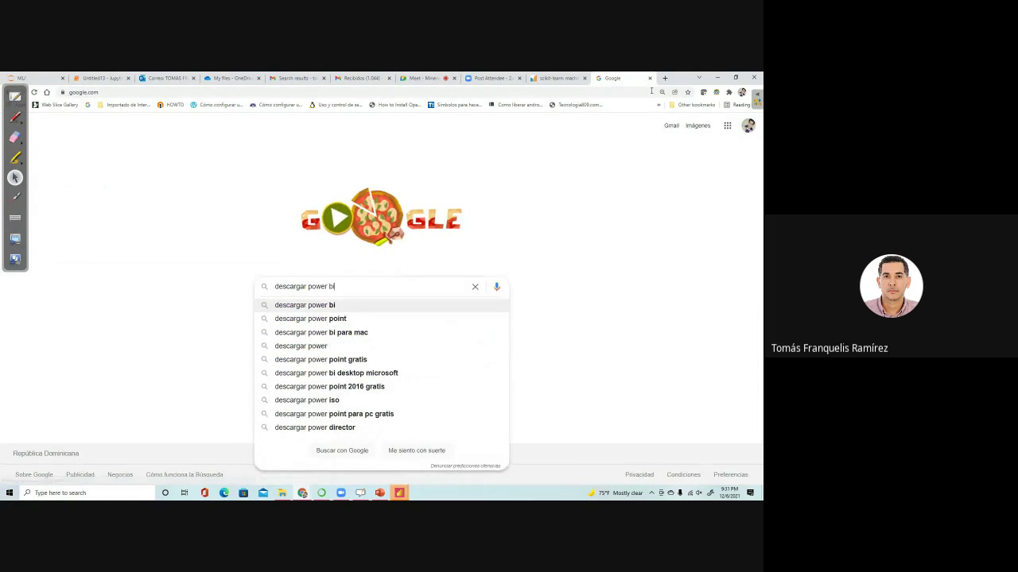
{"action": "key", "text": "Return"}
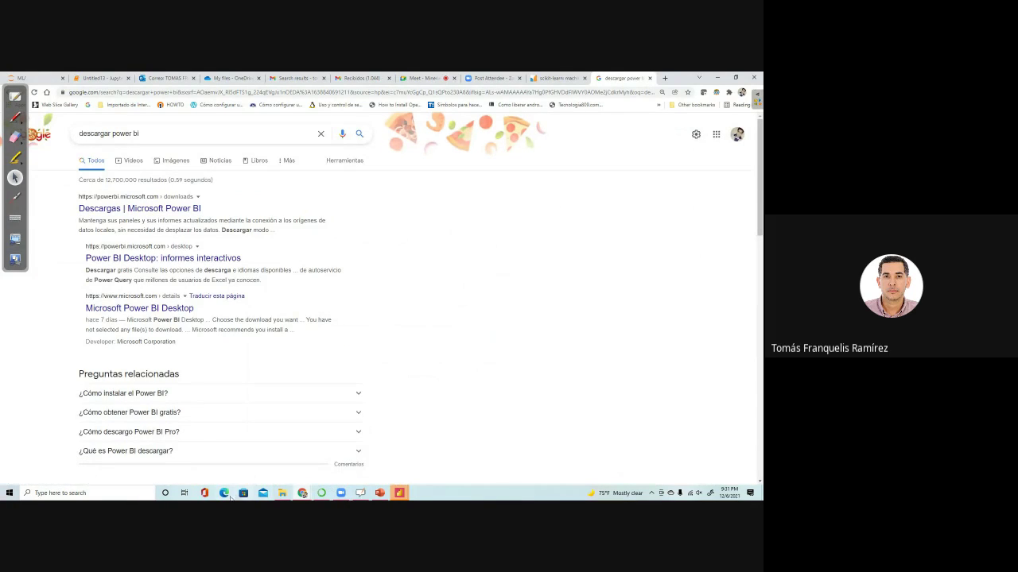
- Open Microsoft's Power BI downloads page, request the Microsoft Power BI Desktop download and decline opening Microsoft Store
{"action": "left_click", "coordinate": [142, 209]}
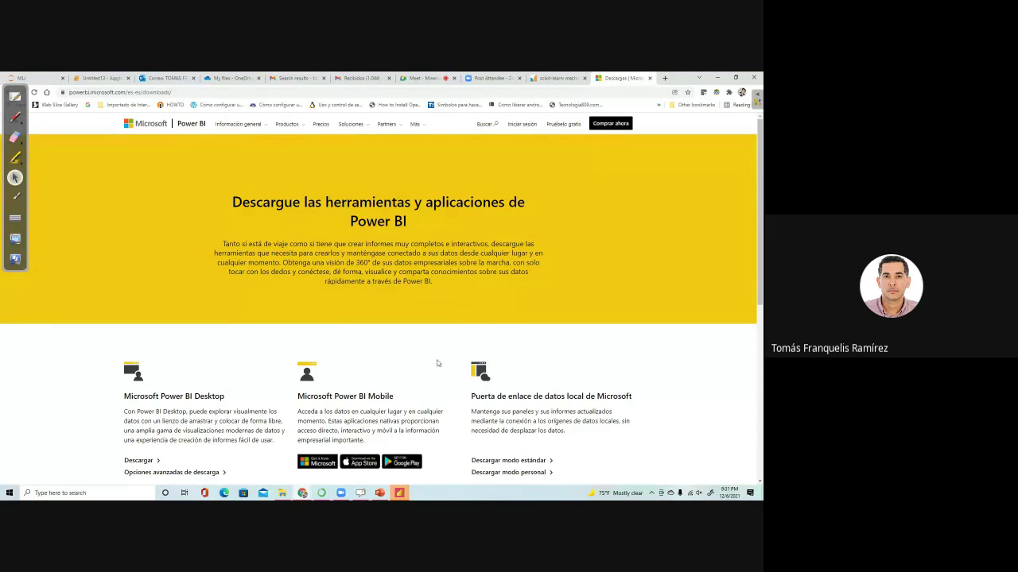
{"action": "scroll", "coordinate": [436, 363], "scroll_direction": "down", "scroll_amount": 1}
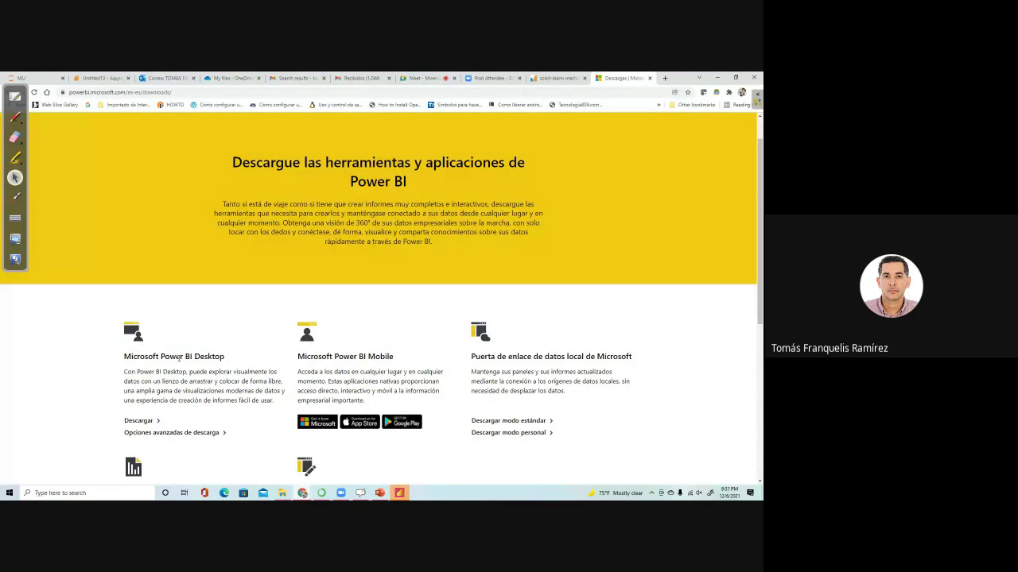
{"action": "scroll", "coordinate": [180, 359], "scroll_direction": "down", "scroll_amount": 3}
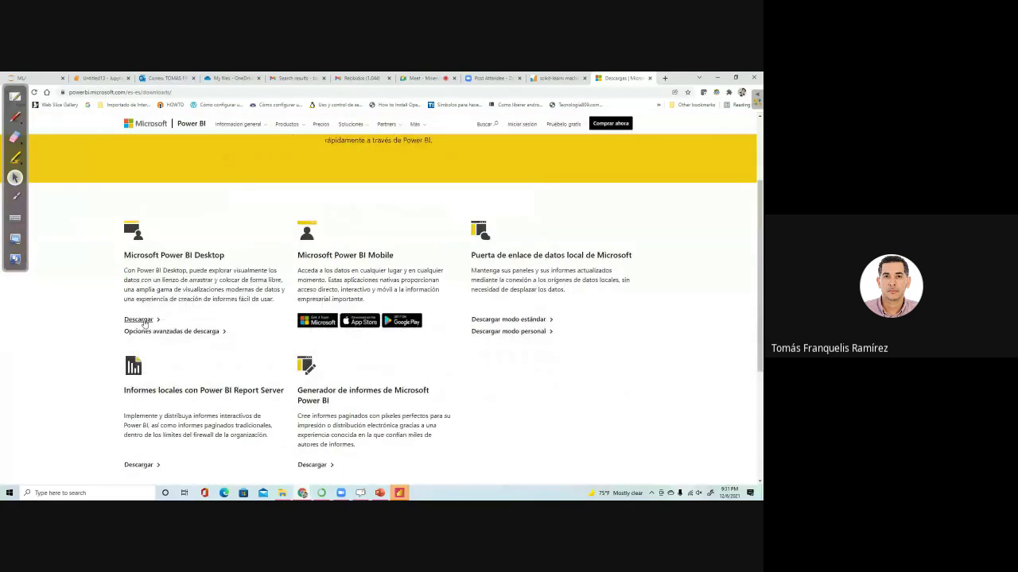
{"action": "left_click", "coordinate": [143, 322]}
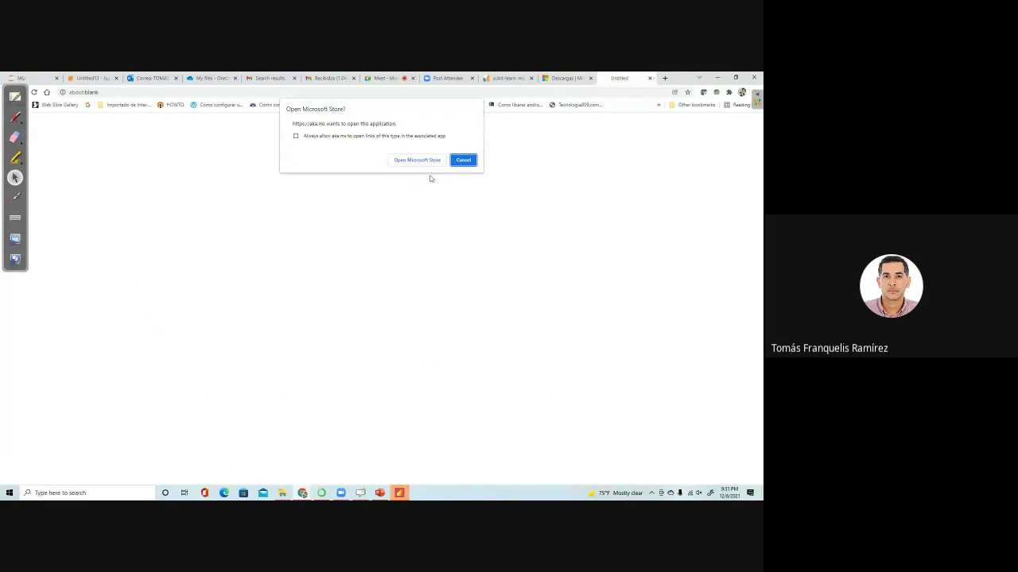
{"action": "left_click", "coordinate": [462, 162]}
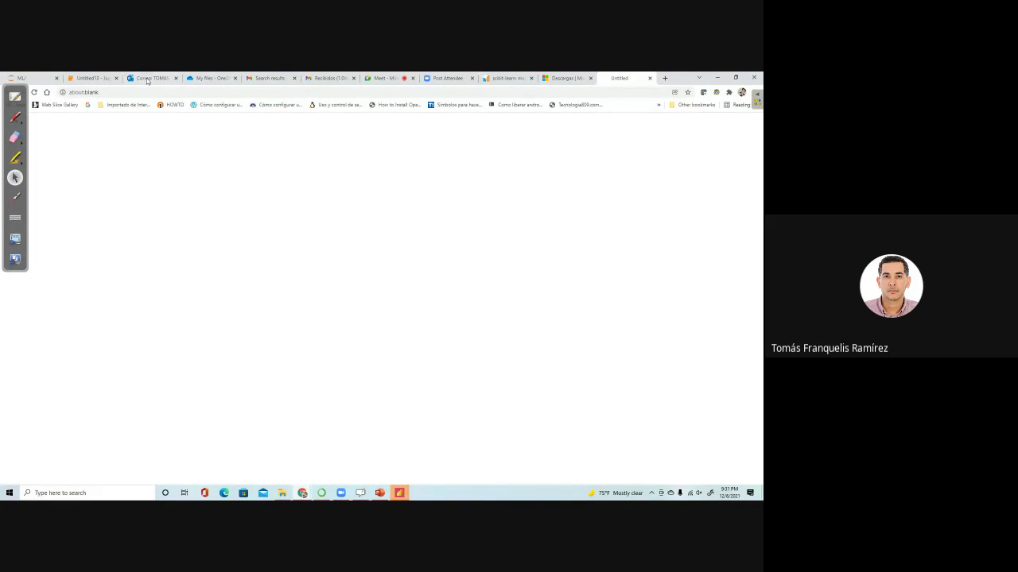
- Open the advanced download options for Microsoft Power BI Desktop from the downloads page
{"action": "left_click", "coordinate": [549, 78]}
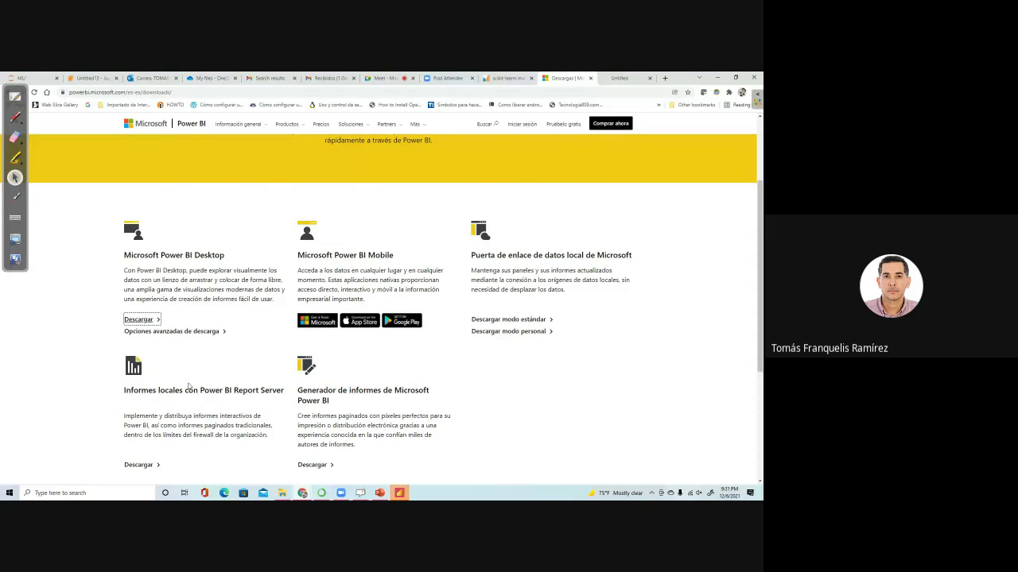
{"action": "scroll", "coordinate": [189, 387], "scroll_direction": "down", "scroll_amount": 1}
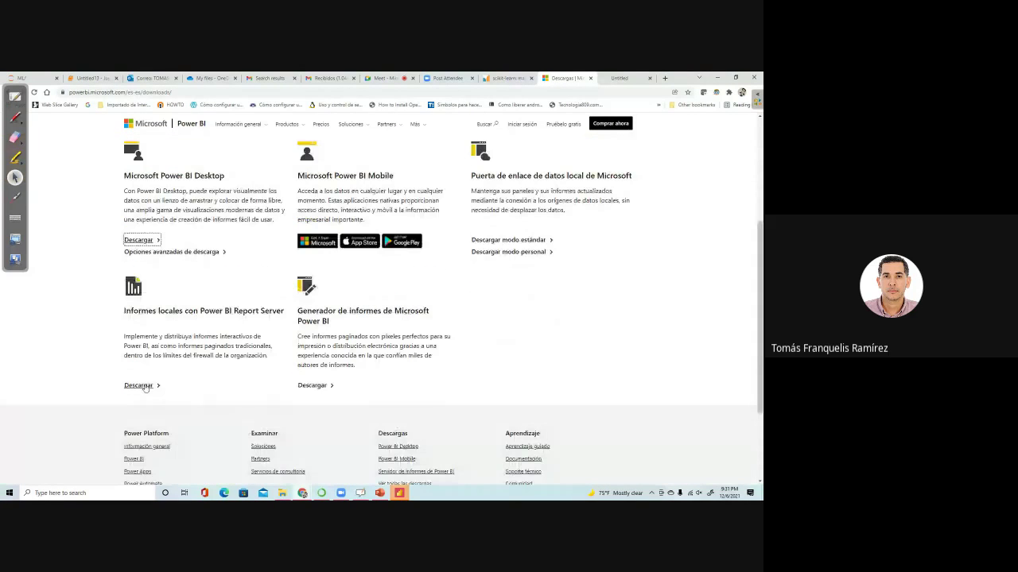
{"action": "left_click", "coordinate": [157, 254]}
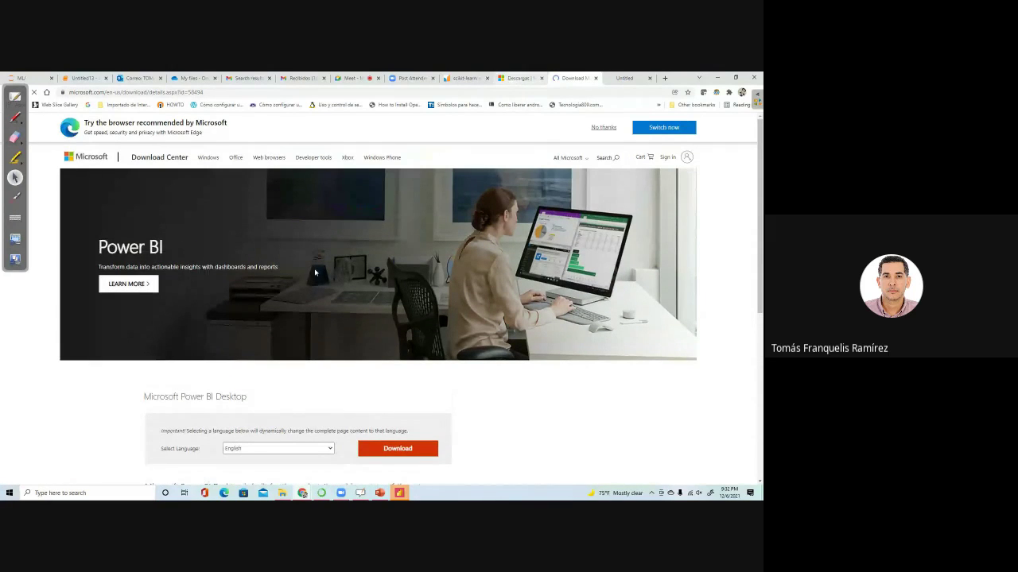
{"action": "left_click", "coordinate": [518, 78]}
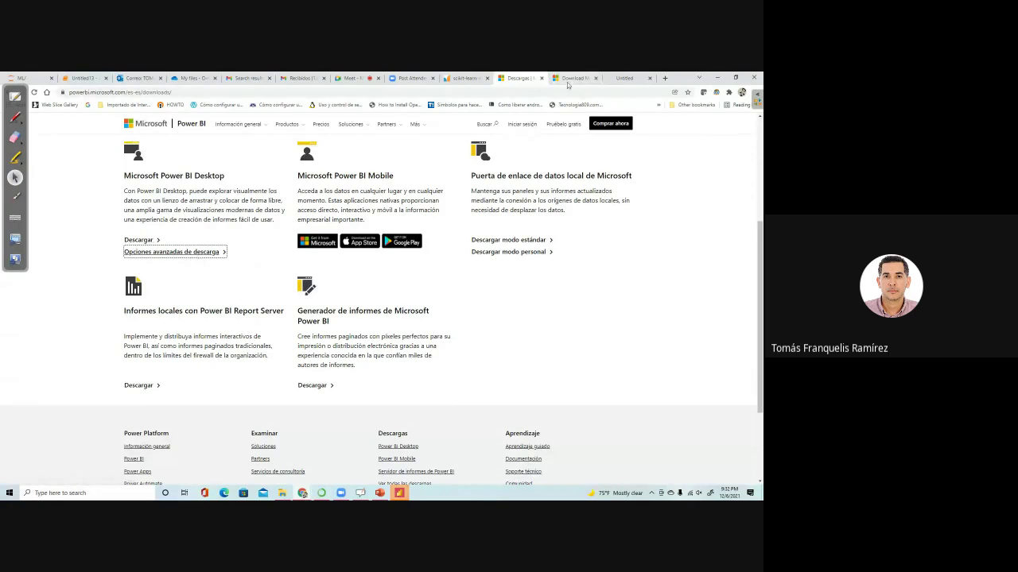
{"action": "left_click", "coordinate": [571, 78]}
- Examine the languages offered for the Microsoft Power BI Desktop download, keeping the current selection
{"action": "scroll", "coordinate": [356, 310], "scroll_direction": "down", "scroll_amount": 3}
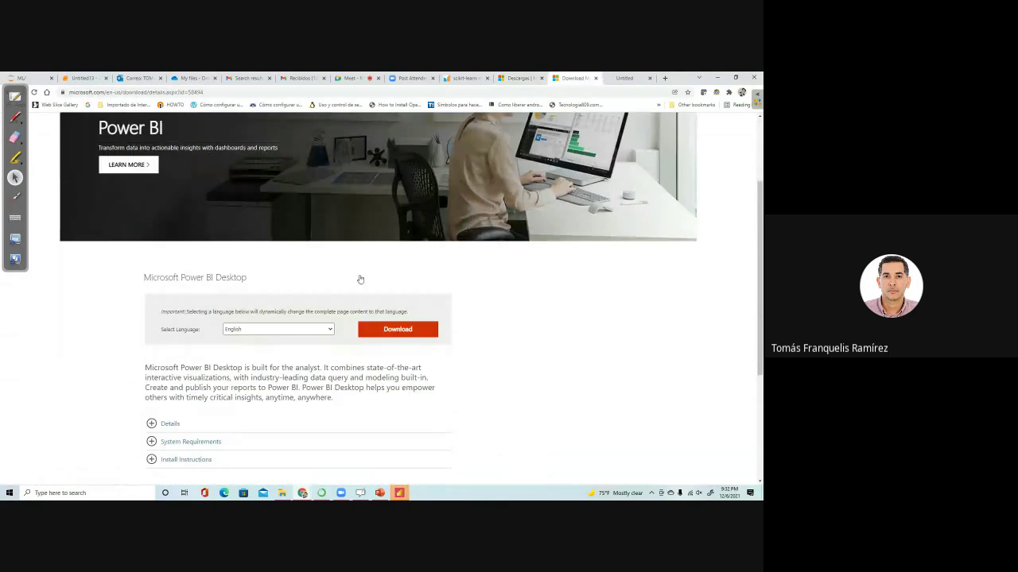
{"action": "left_click", "coordinate": [320, 328]}
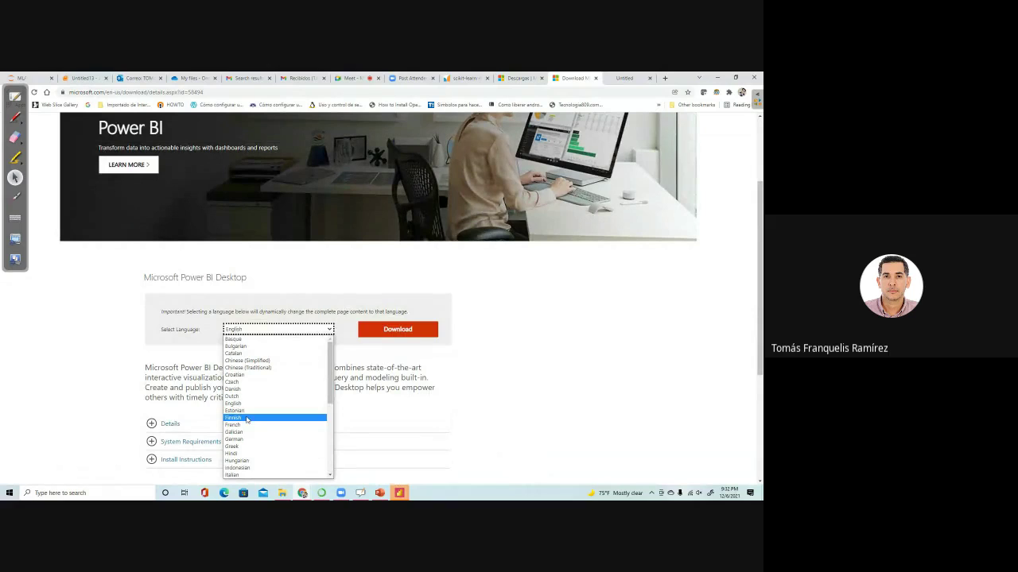
{"action": "left_click", "coordinate": [636, 392]}
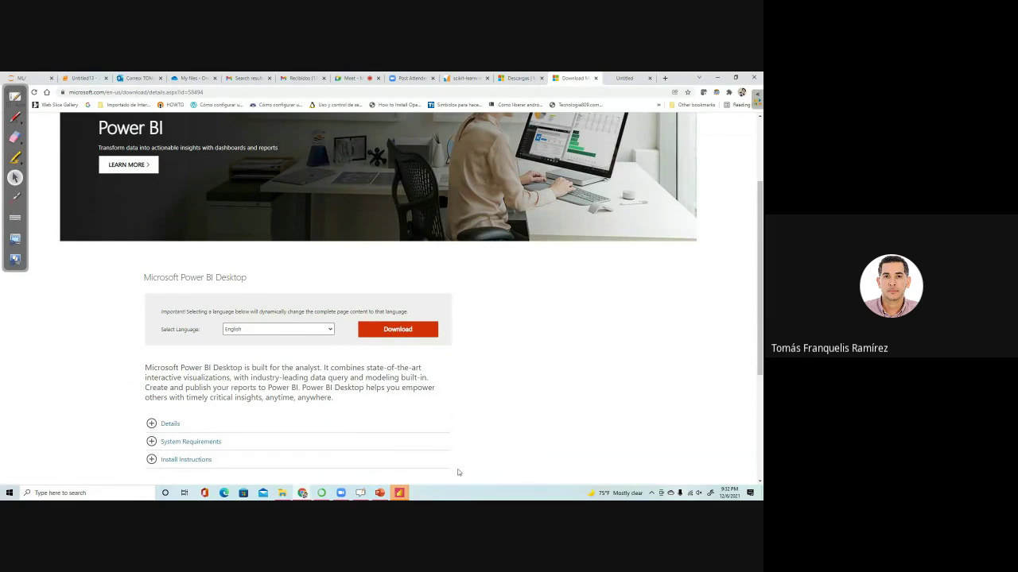
- Switch back to Power BI Desktop, bring up the OpenBoard whiteboard from its floating palette and quit OpenBoard
{"action": "left_click", "coordinate": [400, 493]}
{"action": "left_click", "coordinate": [406, 470]}
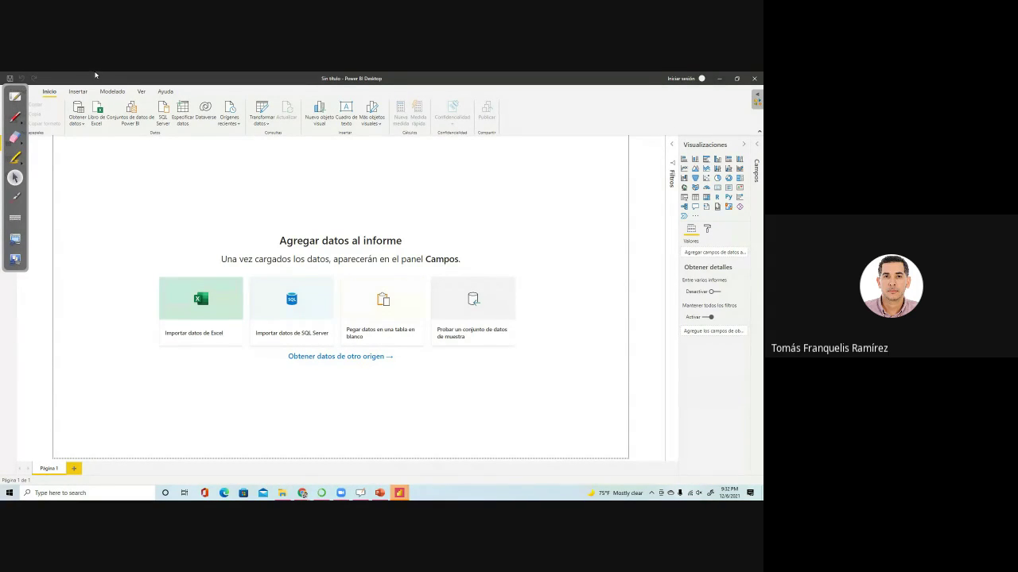
{"action": "left_click", "coordinate": [15, 97]}
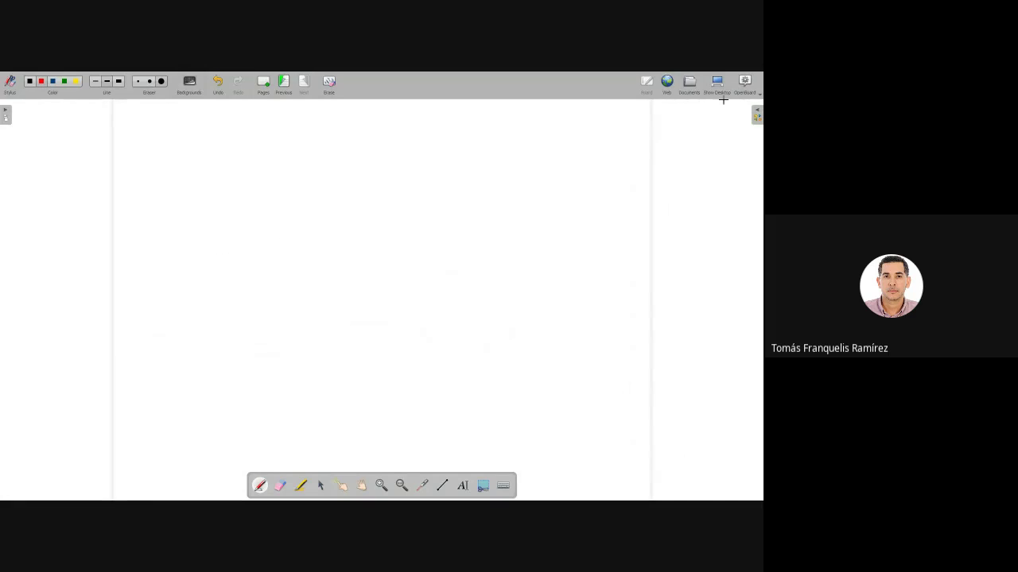
{"action": "left_click", "coordinate": [745, 83]}
{"action": "left_click", "coordinate": [677, 214]}
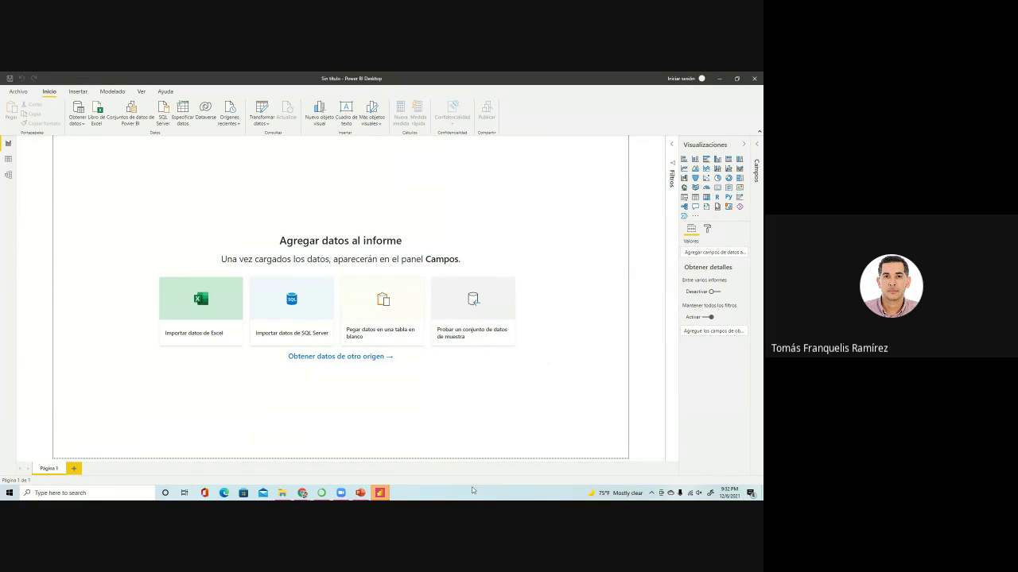
- Switch to File Explorer and review the data files and reports in the "new" folder under Datos Suertes
{"action": "left_click", "coordinate": [281, 493]}
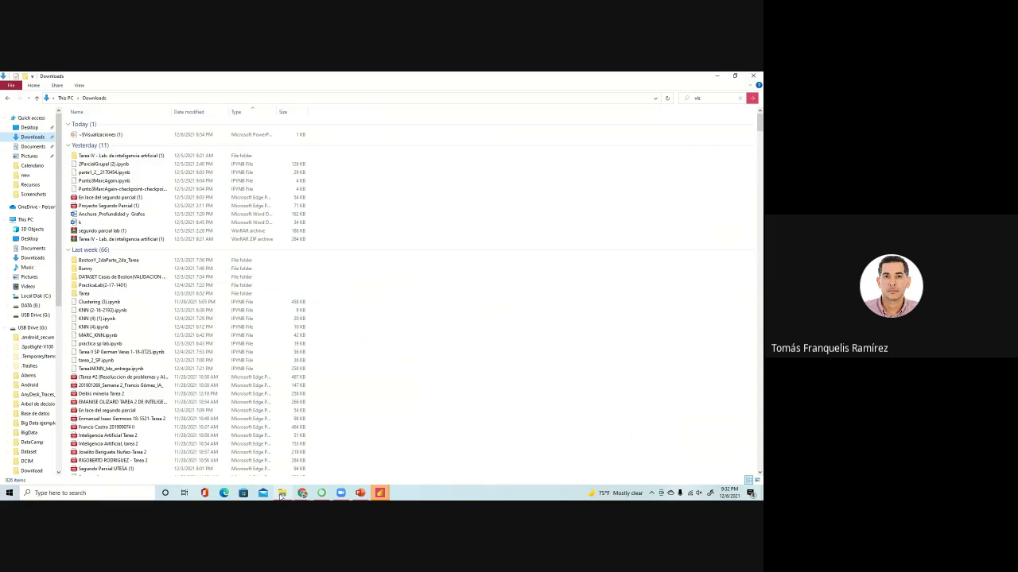
{"action": "left_click", "coordinate": [24, 219]}
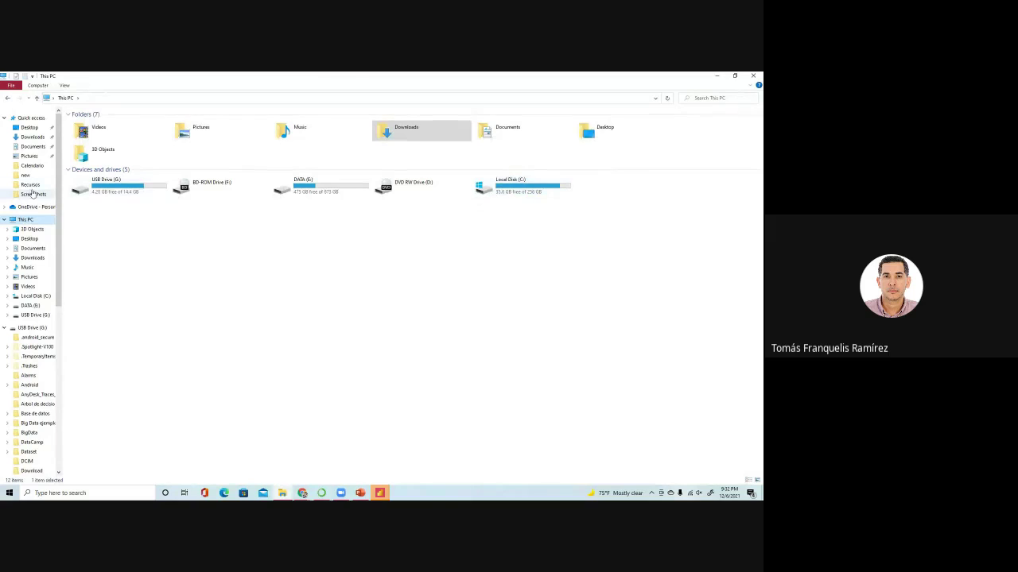
{"action": "left_click", "coordinate": [25, 175]}
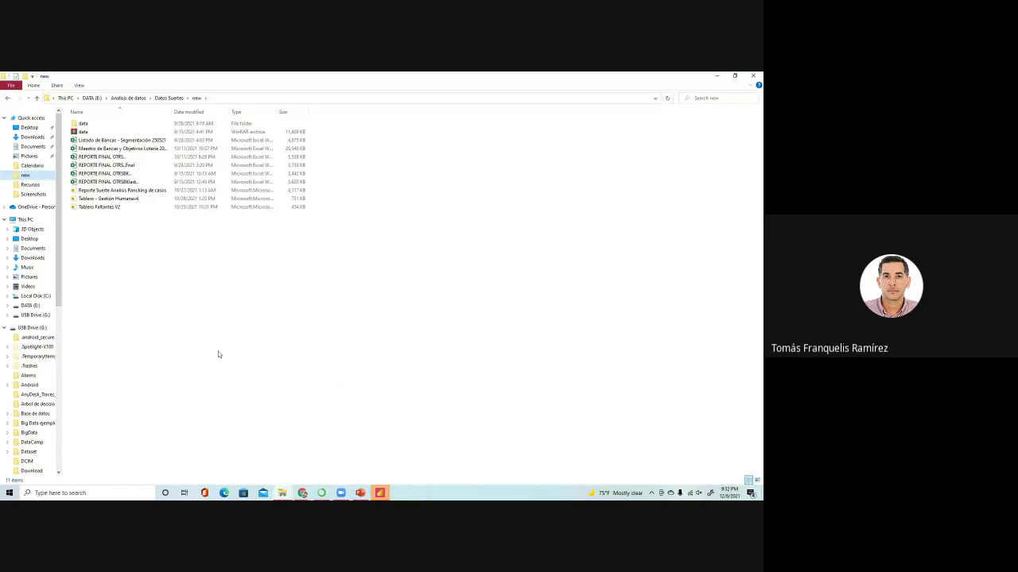
{"action": "left_click_drag", "start_coordinate": [343, 355], "coordinate": [79, 120]}
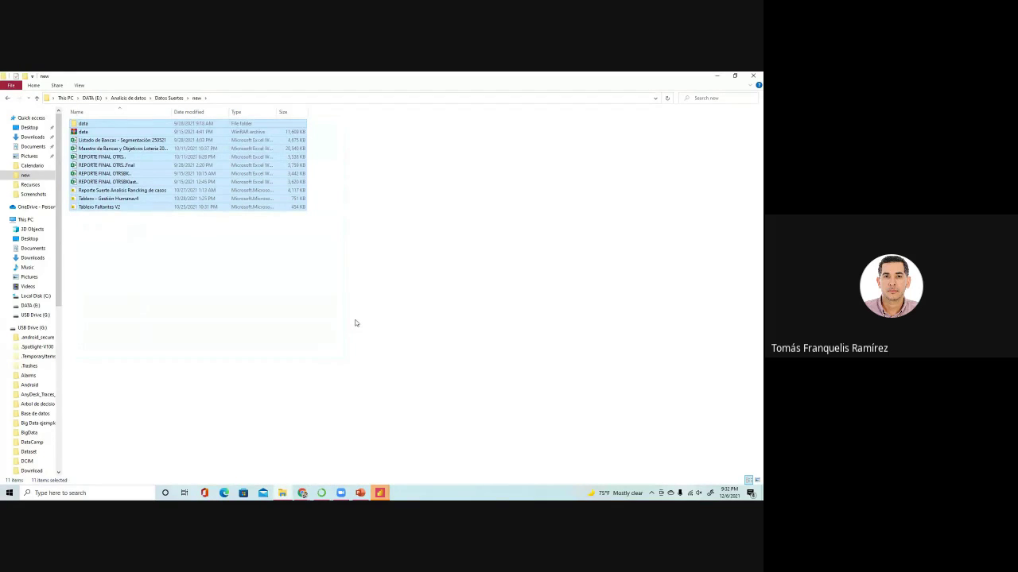
{"action": "left_click", "coordinate": [314, 262]}
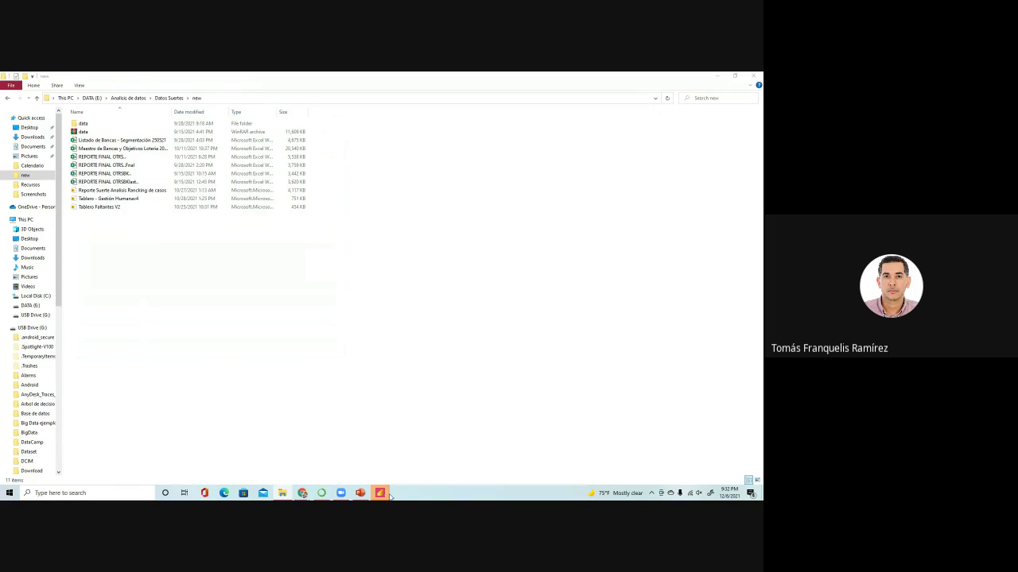
- Switch between the untitled Power BI Desktop report and the "new" folder, ending on the report
{"action": "mouse_move", "coordinate": [385, 493]}
{"action": "left_click", "coordinate": [380, 419]}
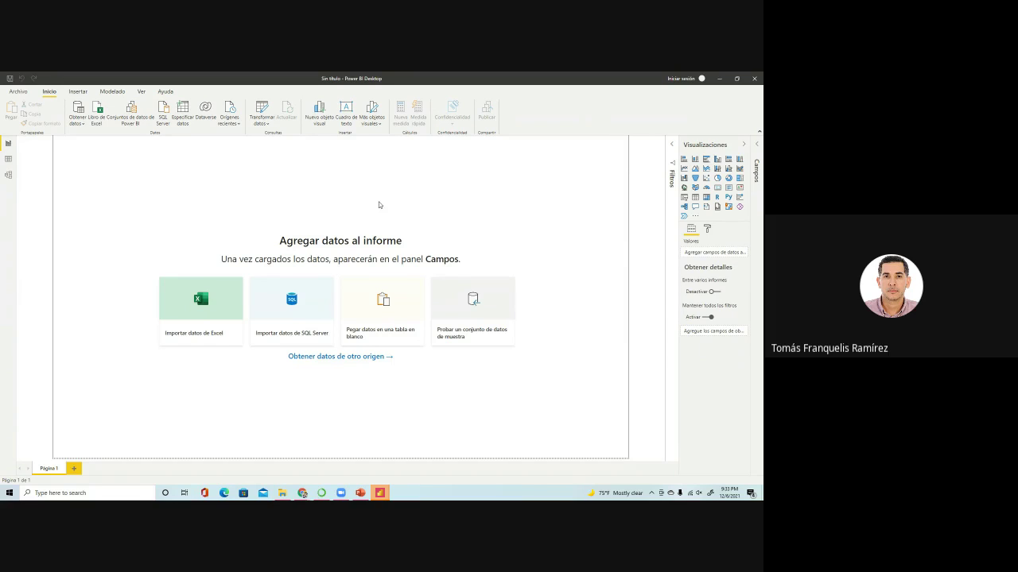
{"action": "left_click", "coordinate": [719, 78]}
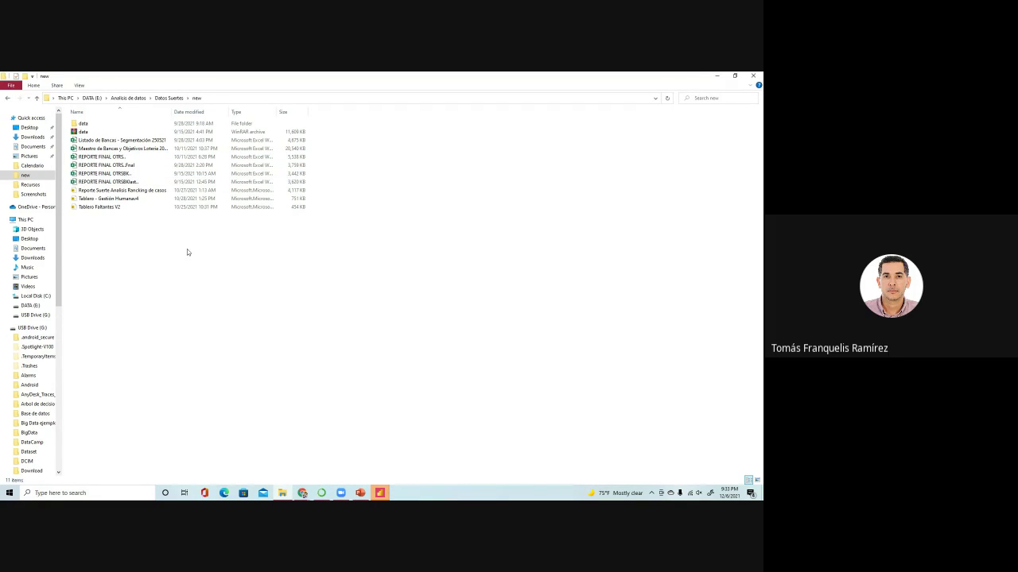
{"action": "left_click", "coordinate": [380, 493]}
{"action": "left_click", "coordinate": [416, 457]}
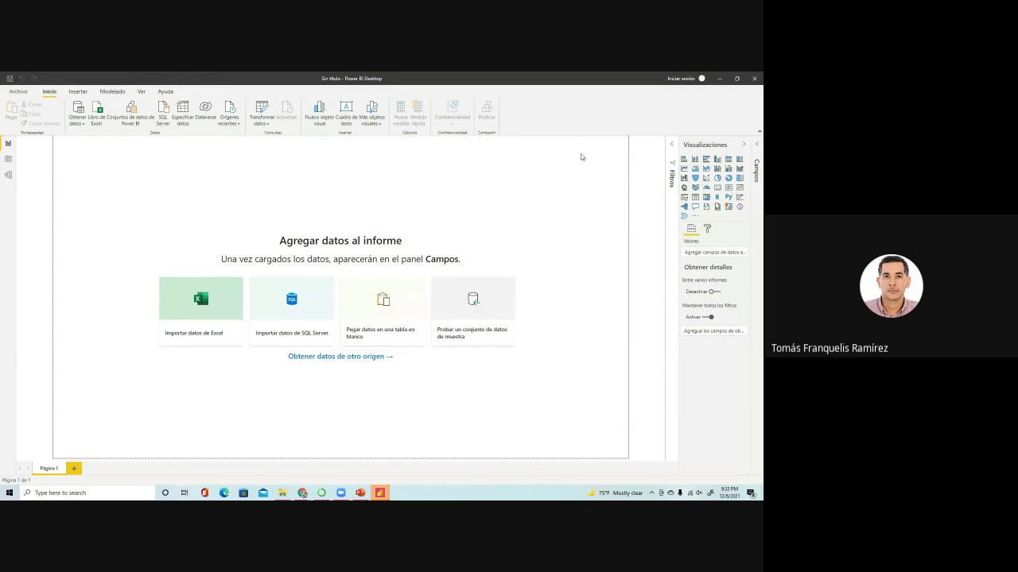
- Minimize Power BI Desktop, launch OpenBoard, decline its update and handwrite "GP" in red on the blank page
{"action": "left_click", "coordinate": [719, 78]}
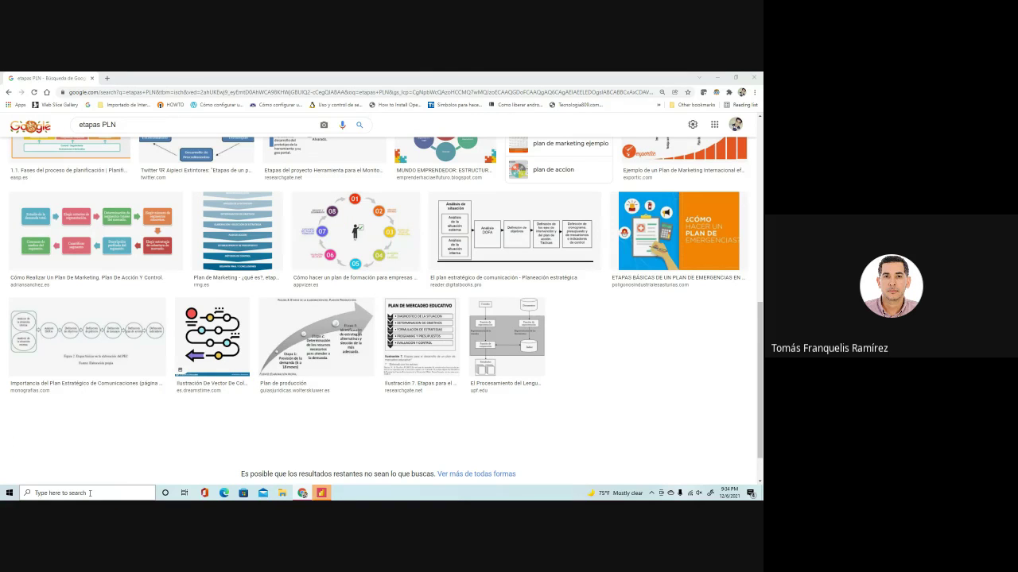
{"action": "left_click", "coordinate": [89, 494]}
{"action": "type", "text": "open"}
{"action": "left_click", "coordinate": [74, 282]}
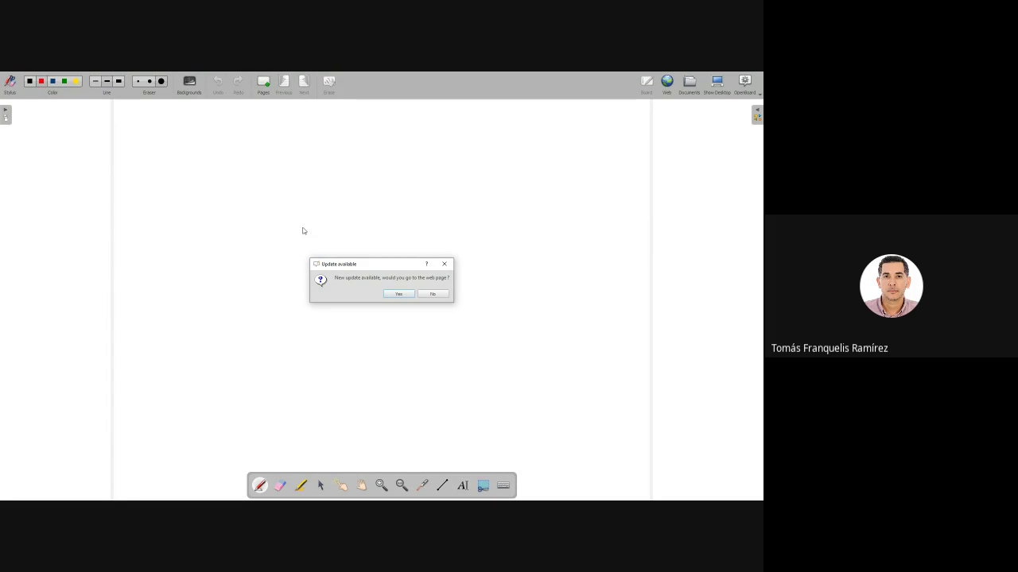
{"action": "left_click", "coordinate": [436, 294]}
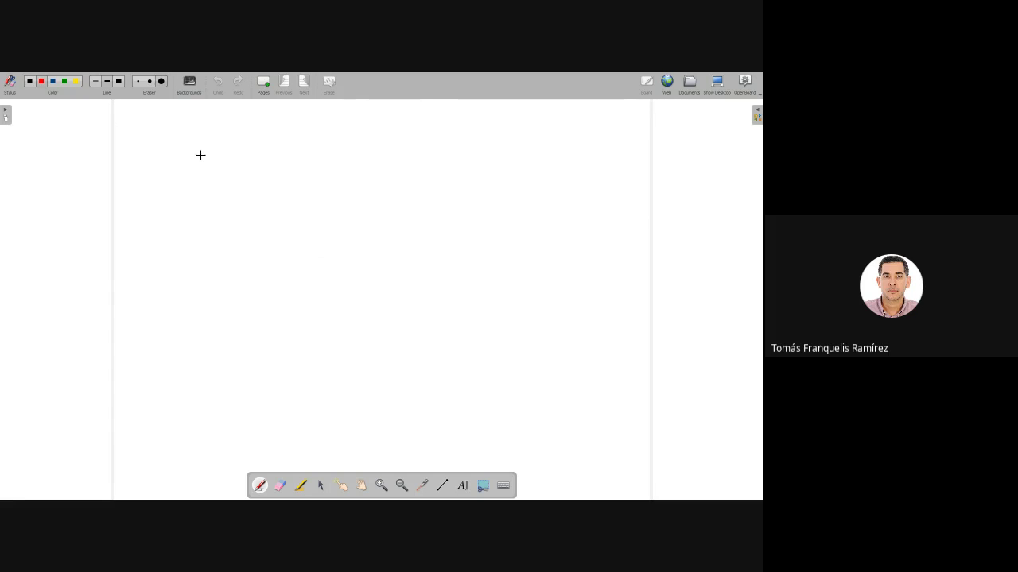
{"action": "mouse_move", "coordinate": [178, 137]}
{"action": "left_mouse_down"}
{"action": "mouse_move", "coordinate": [195, 153]}
{"action": "mouse_move", "coordinate": [200, 130]}
{"action": "mouse_move", "coordinate": [209, 156]}
{"action": "left_mouse_up"}
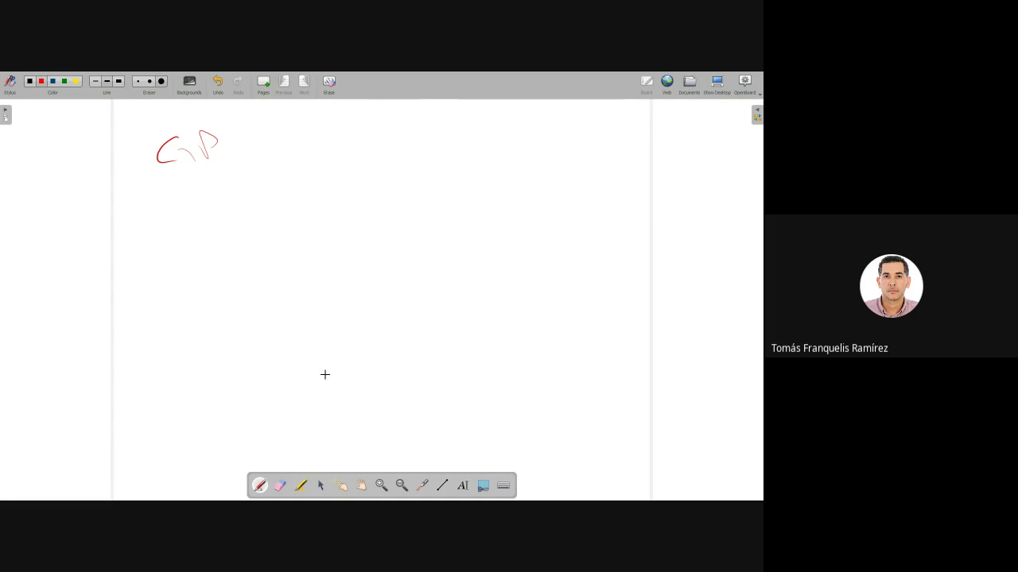
- Leave the whiteboard and switch back to the untitled report in Power BI Desktop
{"action": "key", "text": "alt+Tab"}
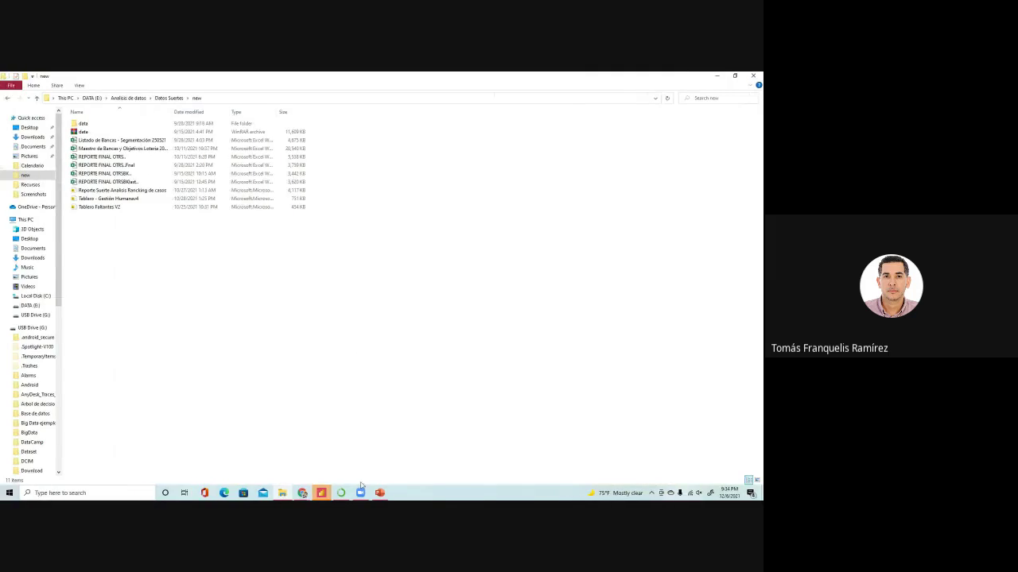
{"action": "mouse_move", "coordinate": [321, 492]}
{"action": "left_click", "coordinate": [341, 473]}
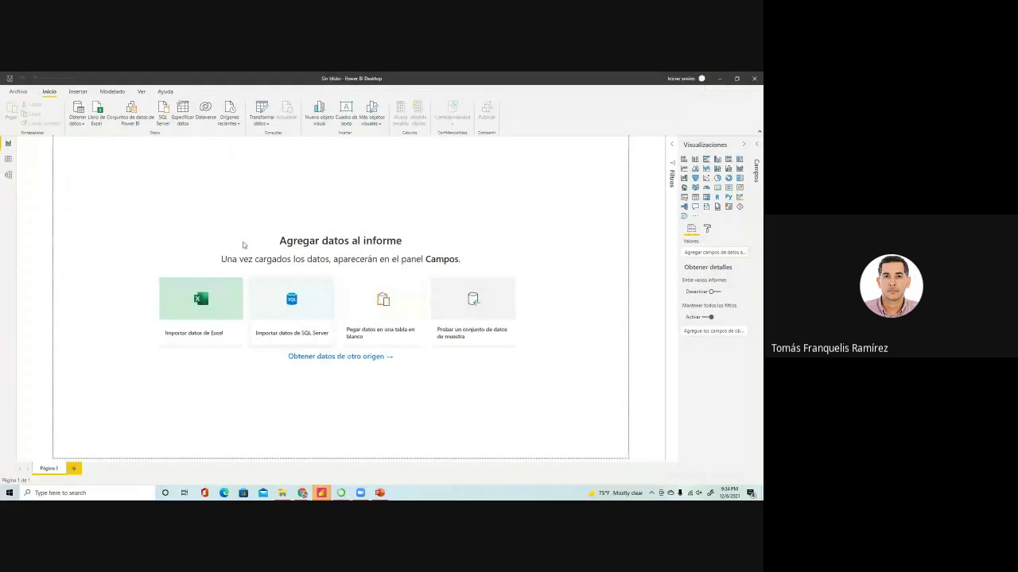
- Open the full list of data connectors, search it for "sh", check the Archivo and Base de datos matches, and clear the search
{"action": "left_click", "coordinate": [79, 123]}
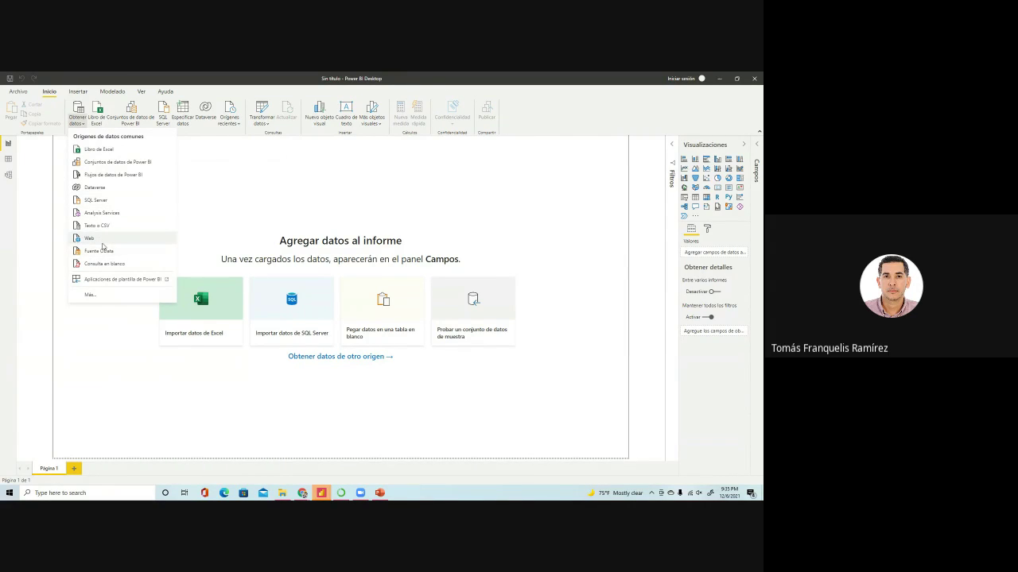
{"action": "left_click", "coordinate": [91, 295]}
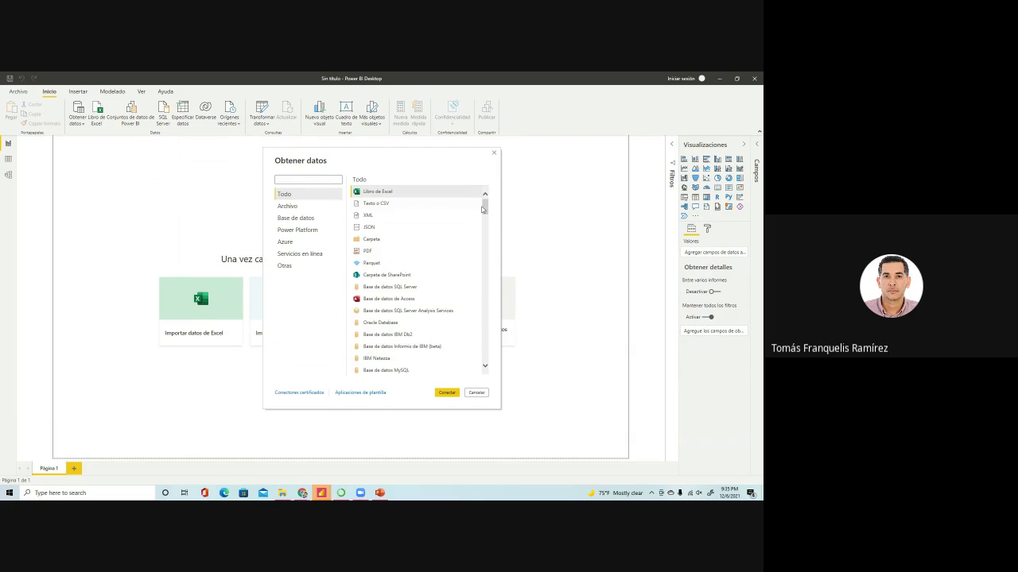
{"action": "left_click_drag", "start_coordinate": [484, 210], "coordinate": [454, 201]}
{"action": "left_click", "coordinate": [315, 179]}
{"action": "type", "text": "sh"}
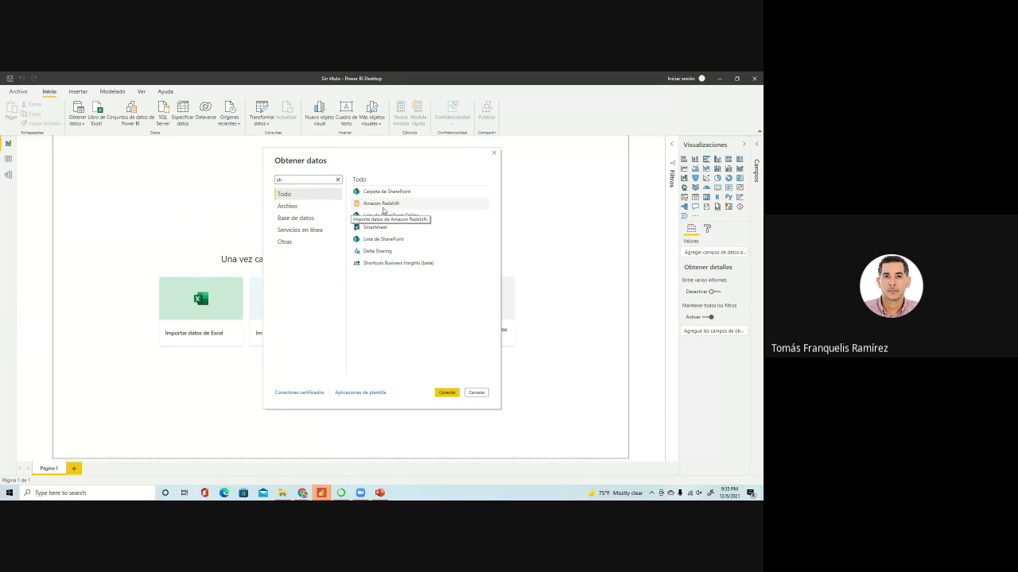
{"action": "left_click", "coordinate": [300, 208]}
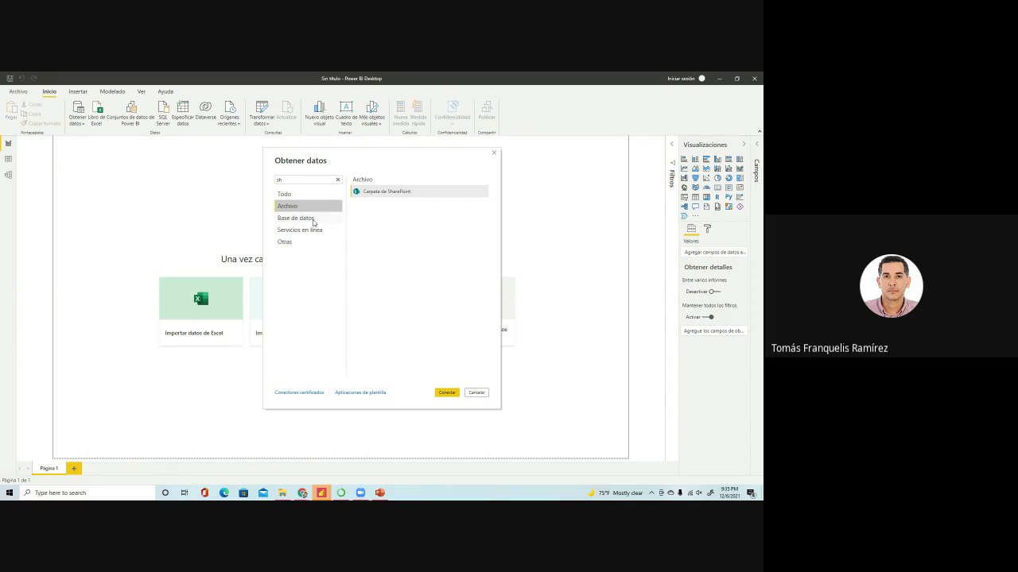
{"action": "left_click", "coordinate": [313, 223]}
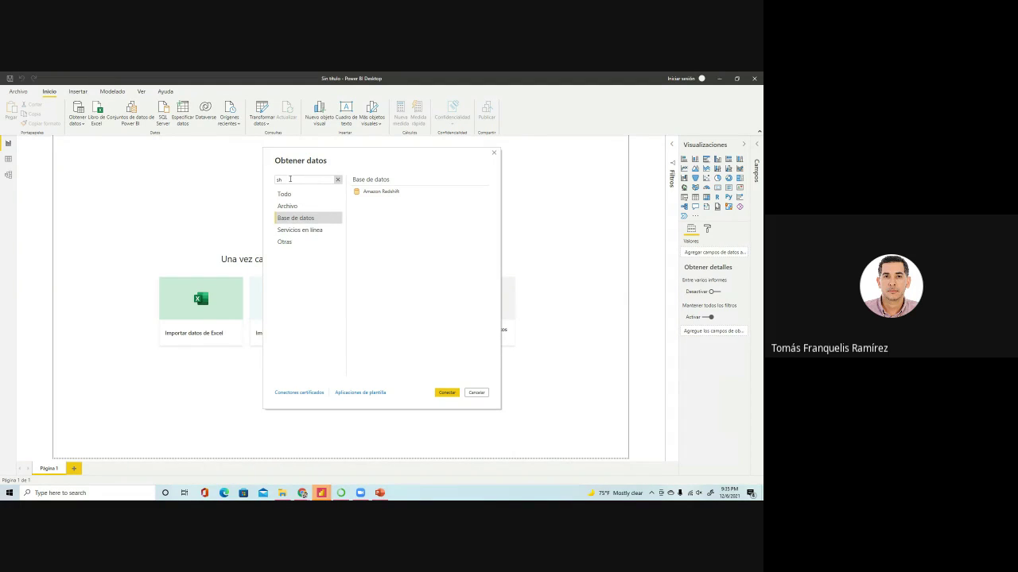
{"action": "key", "text": "BackSpace"}
{"action": "key", "text": "BackSpace"}
- Examine the available Archivo connectors and the full list of Base de datos connectors
{"action": "left_click", "coordinate": [307, 207]}
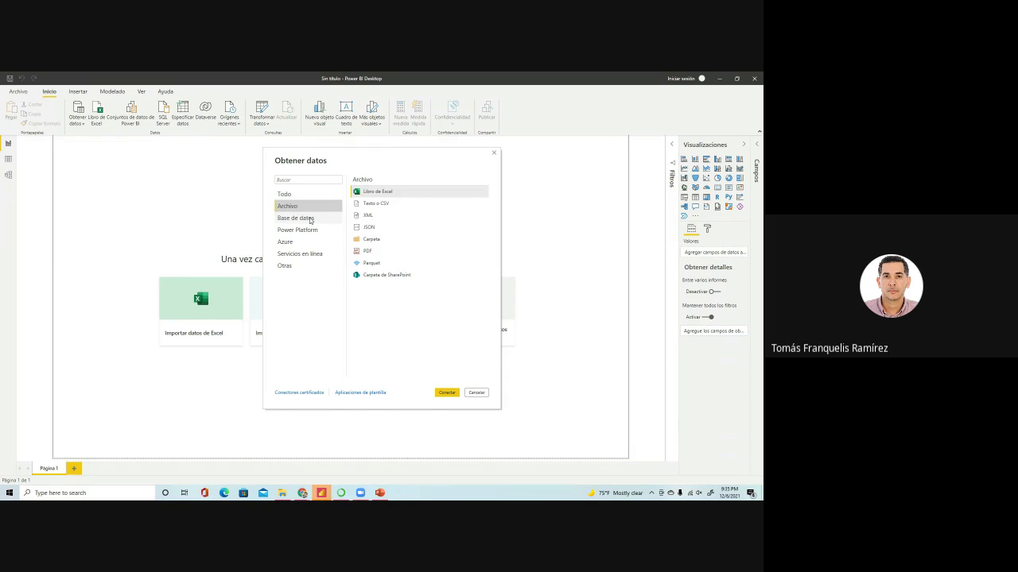
{"action": "left_click", "coordinate": [310, 220]}
{"action": "scroll", "coordinate": [410, 236], "scroll_direction": "down", "scroll_amount": 2}
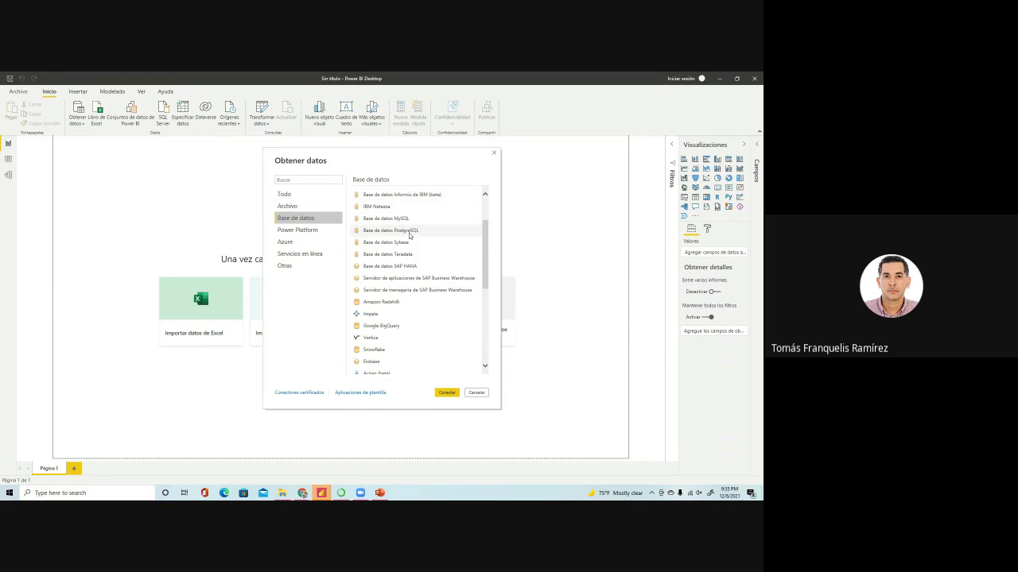
{"action": "scroll", "coordinate": [409, 235], "scroll_direction": "down", "scroll_amount": 5}
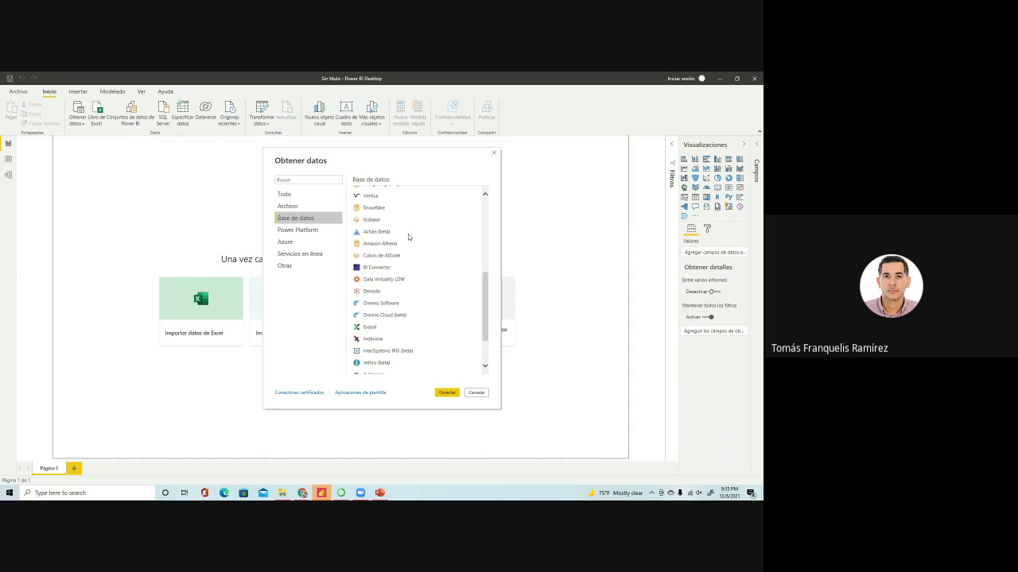
{"action": "scroll", "coordinate": [408, 236], "scroll_direction": "down", "scroll_amount": 2}
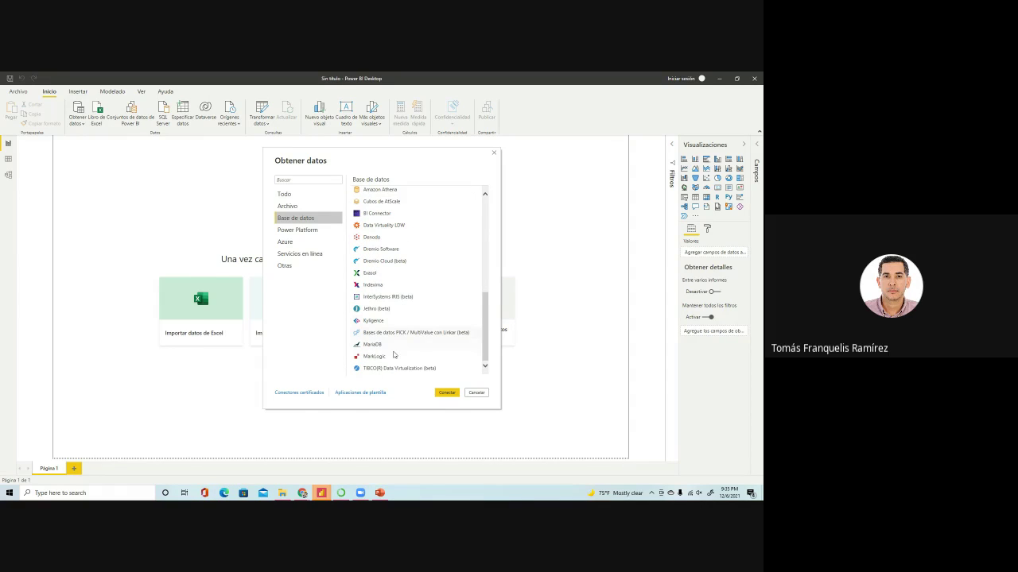
{"action": "scroll", "coordinate": [392, 278], "scroll_direction": "up", "scroll_amount": 10}
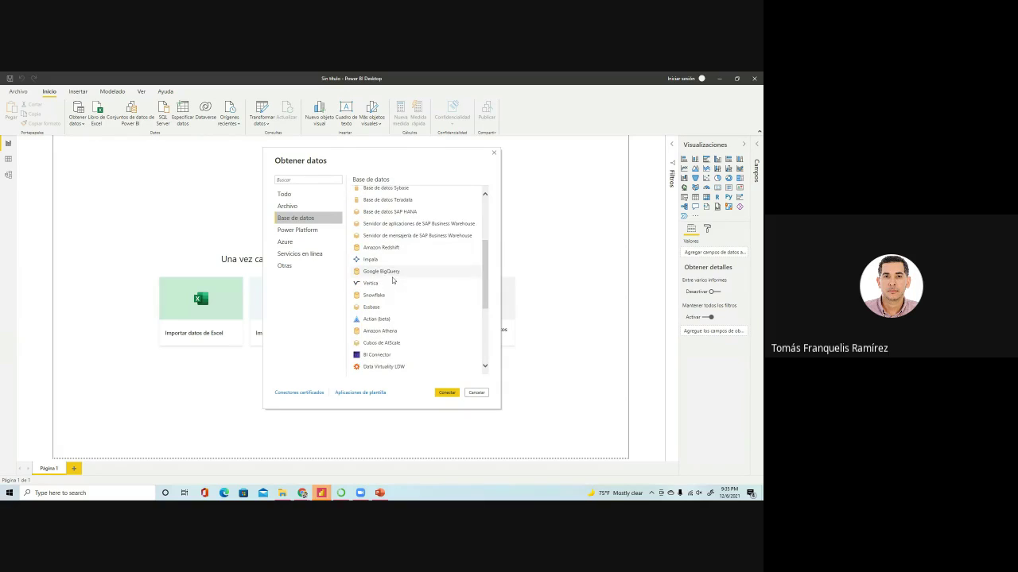
- Review the connectors offered under Power Platform, Azure and Servicios en línea
{"action": "left_click", "coordinate": [300, 232]}
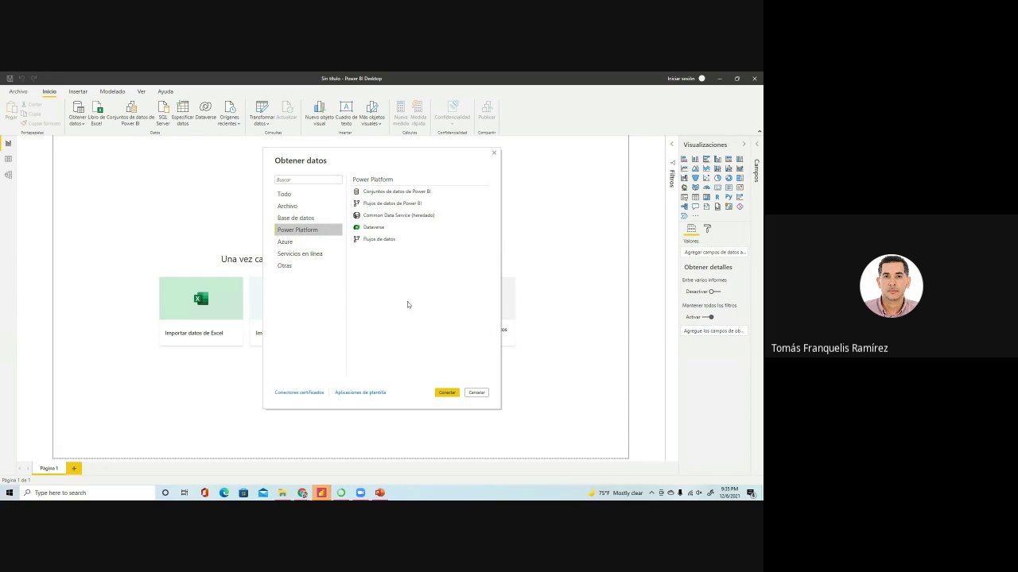
{"action": "left_click", "coordinate": [296, 243]}
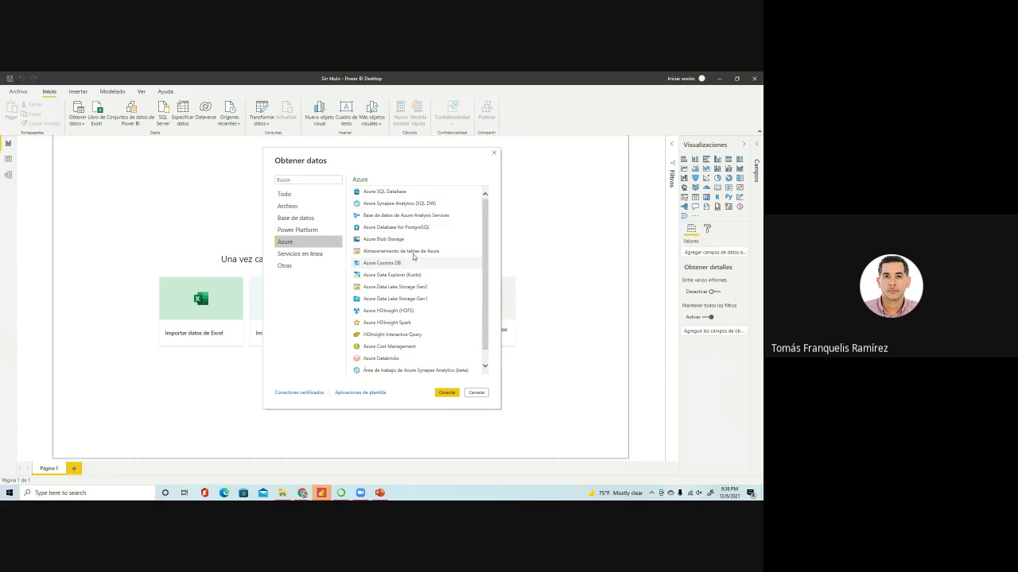
{"action": "left_click", "coordinate": [318, 253]}
{"action": "scroll", "coordinate": [420, 211], "scroll_direction": "down", "scroll_amount": 3}
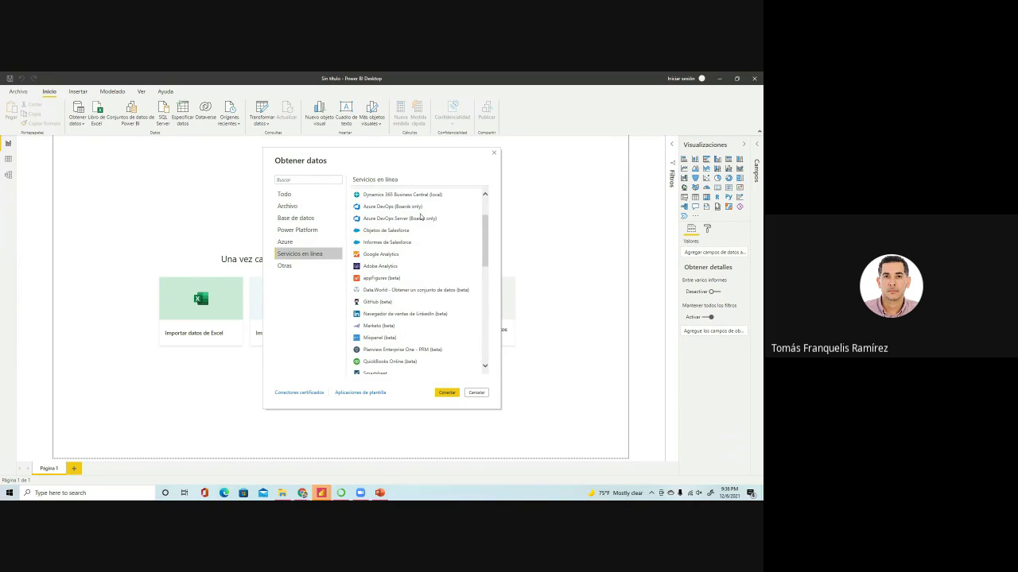
{"action": "scroll", "coordinate": [405, 236], "scroll_direction": "up", "scroll_amount": 3}
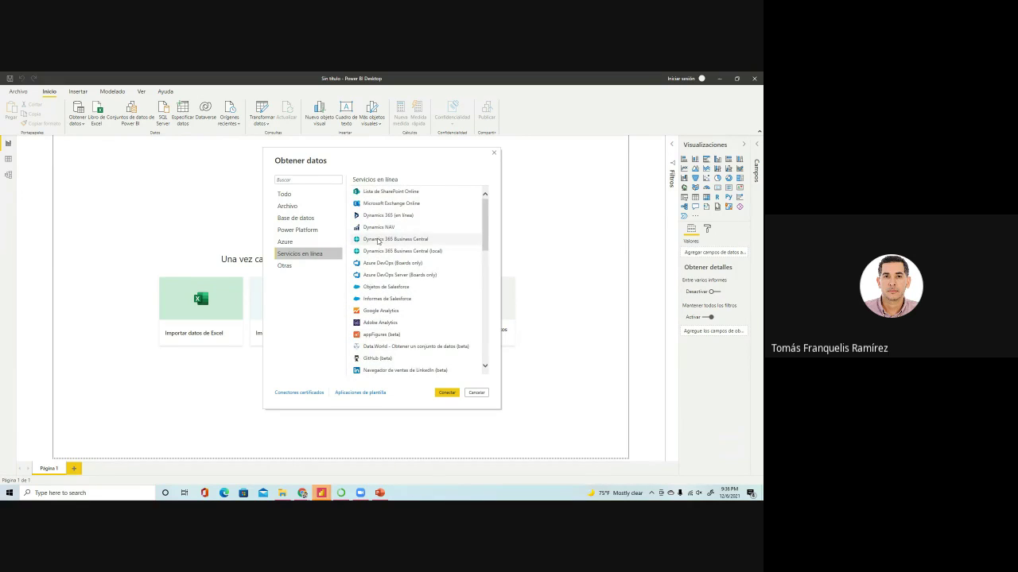
{"action": "scroll", "coordinate": [379, 241], "scroll_direction": "down", "scroll_amount": 2}
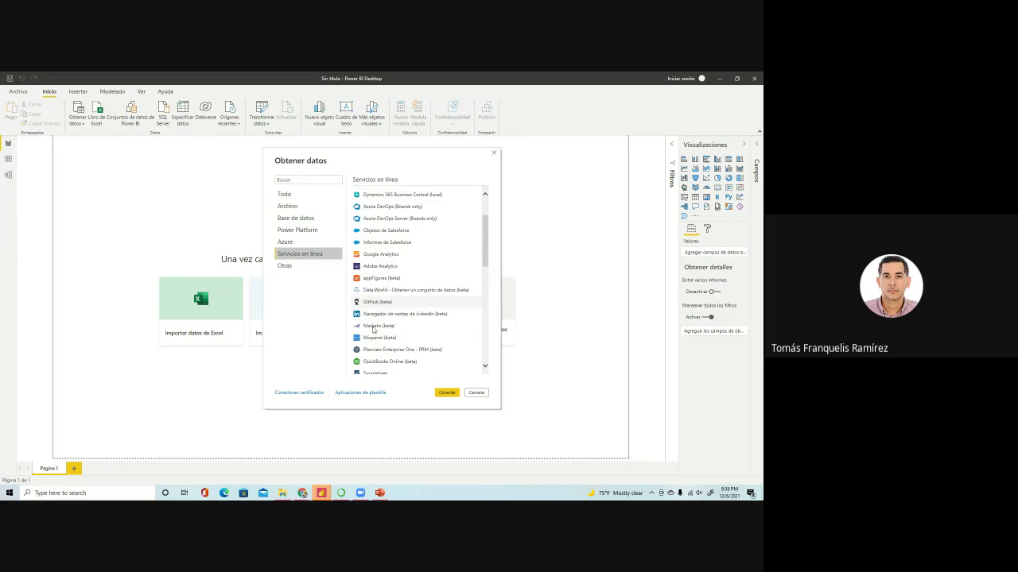
{"action": "scroll", "coordinate": [373, 329], "scroll_direction": "down", "scroll_amount": 8}
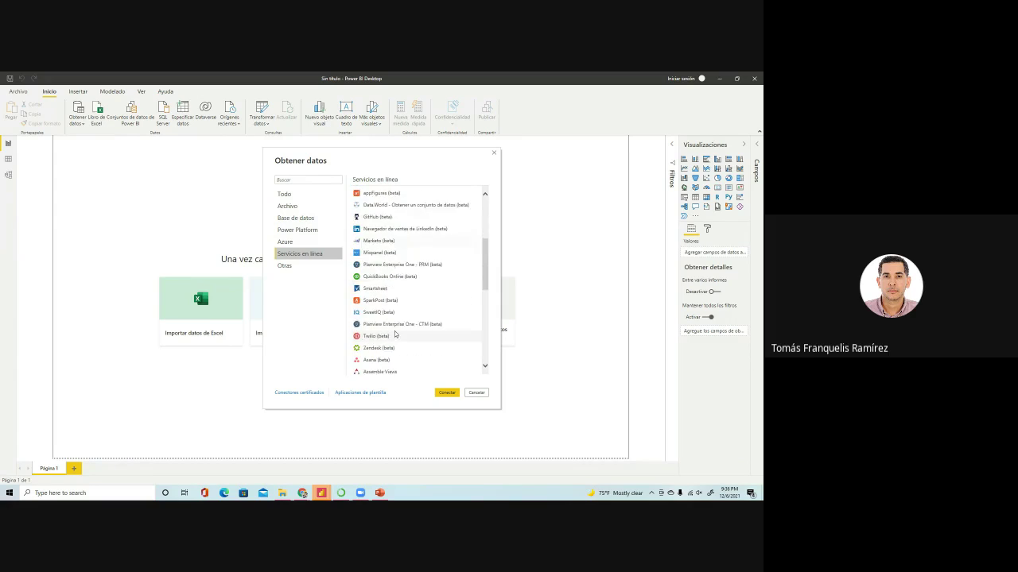
- Review the connectors in the Otras category and dismiss Obtener datos without connecting
{"action": "left_click", "coordinate": [287, 265]}
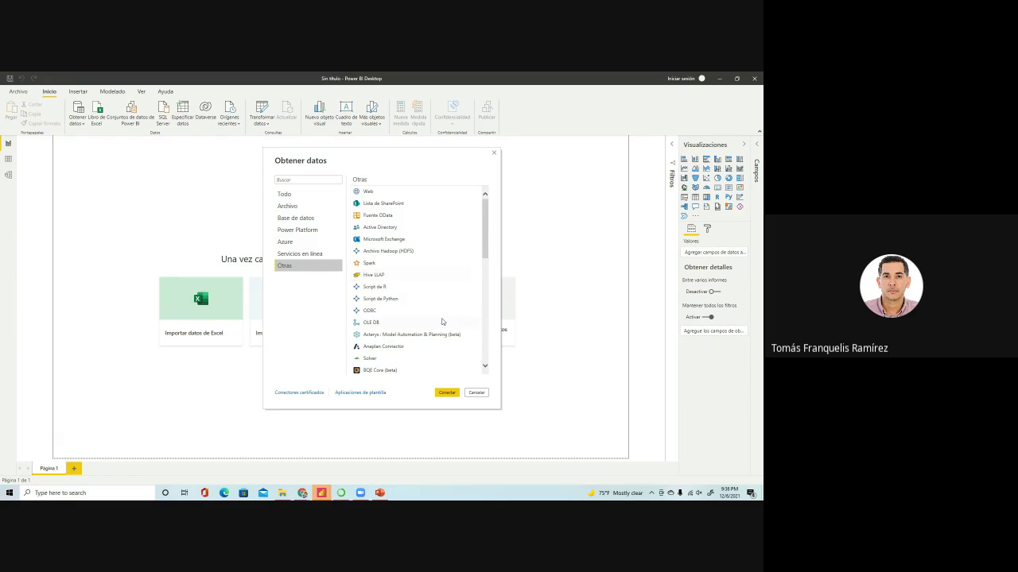
{"action": "scroll", "coordinate": [437, 318], "scroll_direction": "down", "scroll_amount": 10}
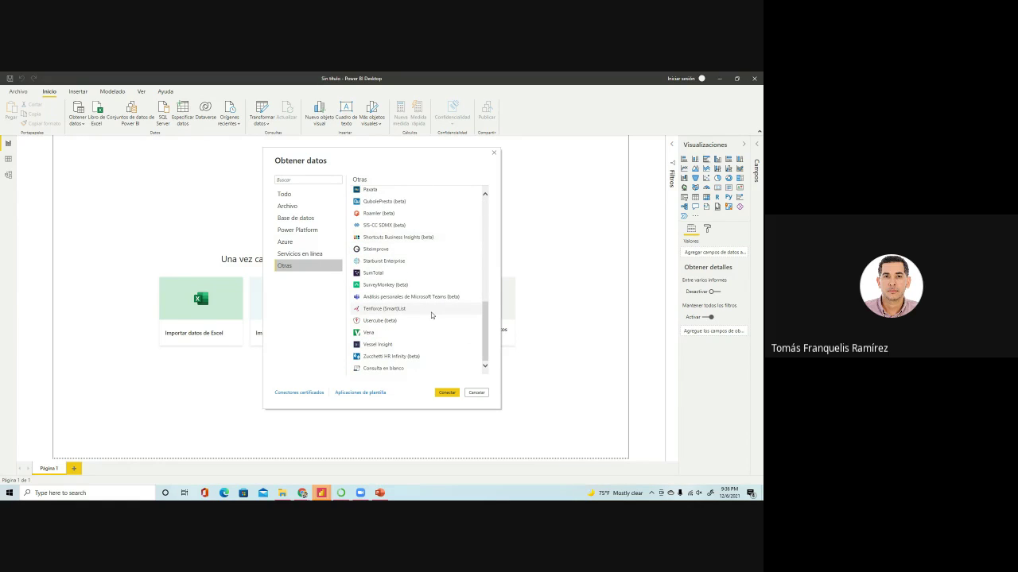
{"action": "scroll", "coordinate": [421, 318], "scroll_direction": "up", "scroll_amount": 10}
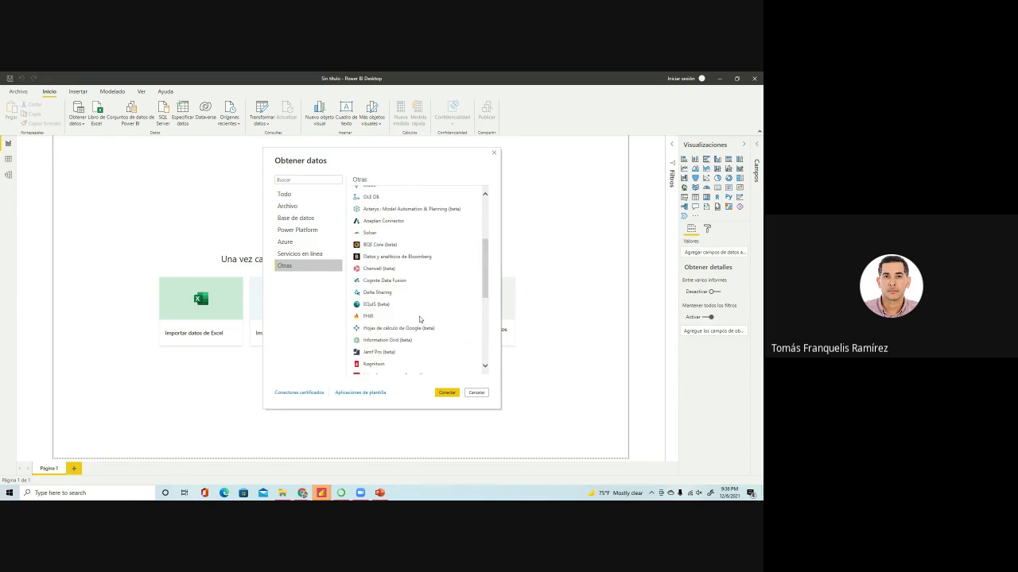
{"action": "left_click", "coordinate": [476, 392]}
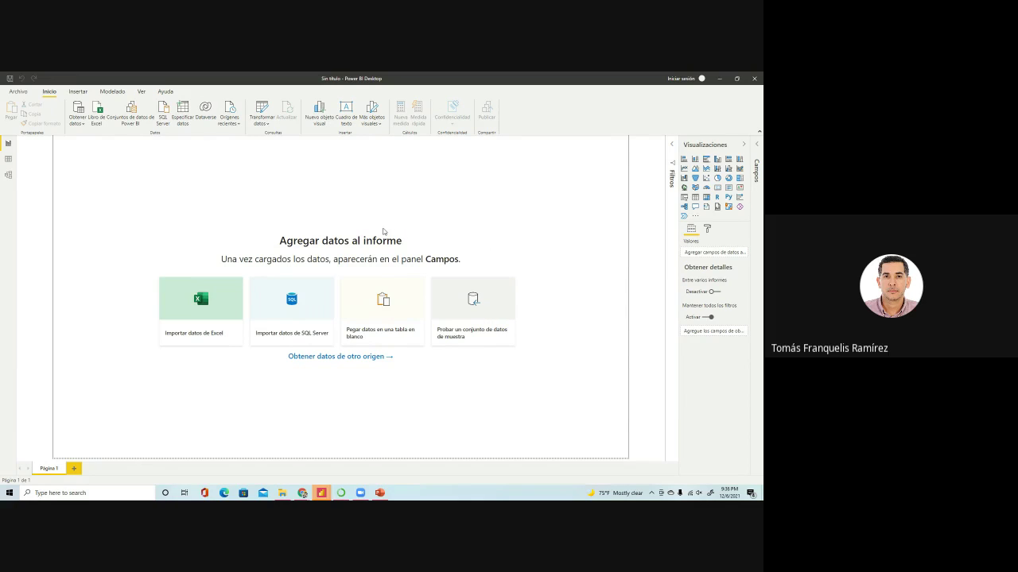
- Switch to the OpenBoard whiteboard, handwrite in red below "GP", and return to the untitled report in Power BI Desktop
{"action": "key", "text": "ctrl+super+Right"}
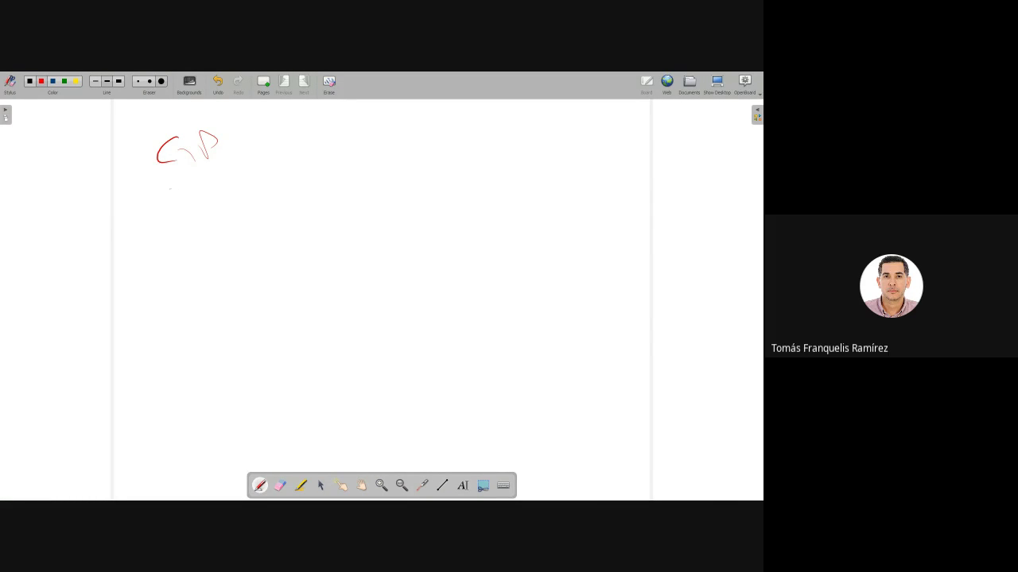
{"action": "mouse_move", "coordinate": [170, 191]}
{"action": "left_mouse_down"}
{"action": "mouse_move", "coordinate": [189, 216]}
{"action": "mouse_move", "coordinate": [219, 185]}
{"action": "left_mouse_up"}
{"action": "key", "text": "ctrl+super+Left"}
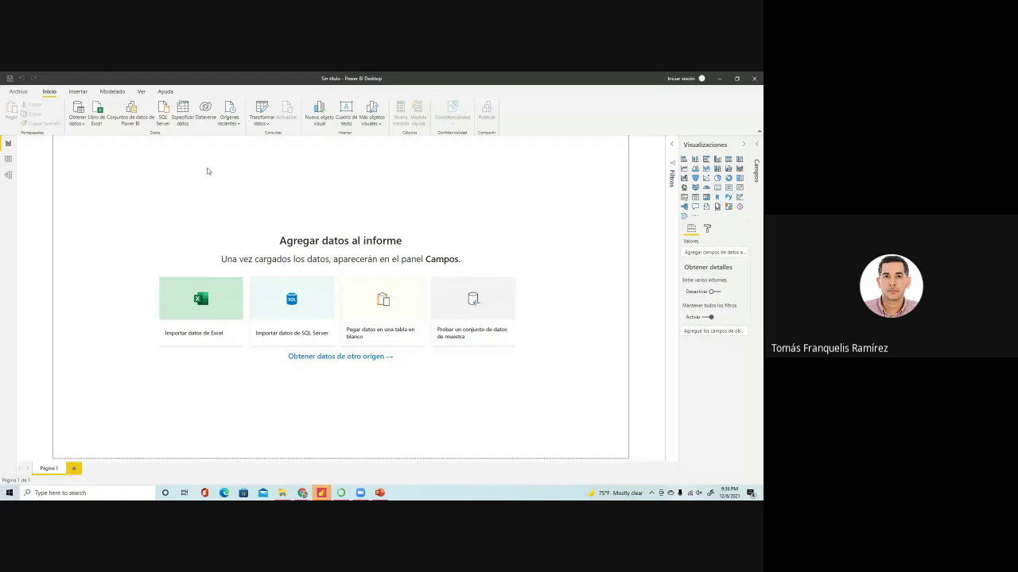
- Import TablaGastos, TablaIngresos, TablaMetas and TablaPresupuesto from the Finanzas-Final Excel workbook and open them for transformation in Power Query
{"action": "left_click", "coordinate": [87, 127]}
{"action": "left_click", "coordinate": [93, 150]}
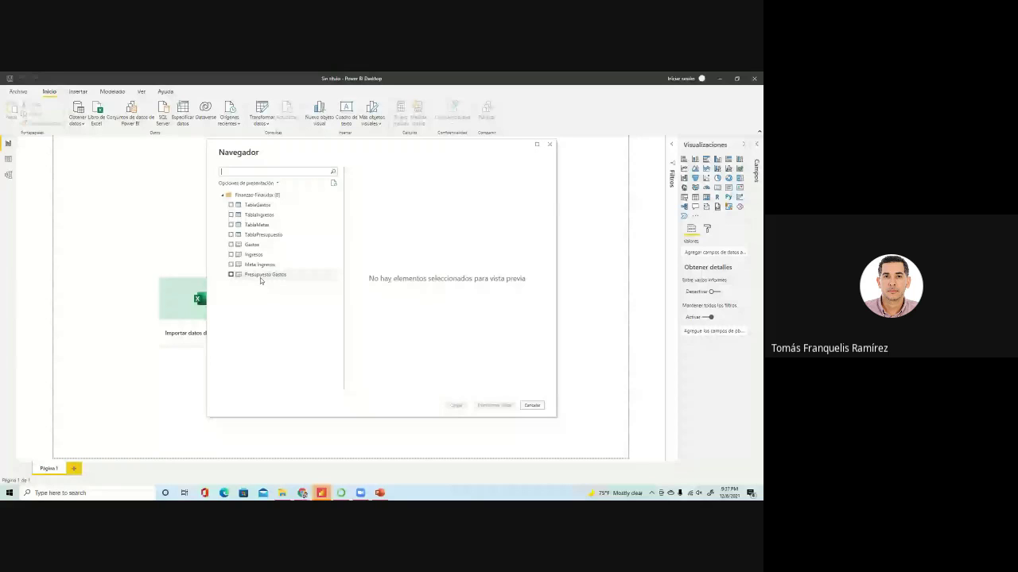
{"action": "left_click", "coordinate": [230, 205]}
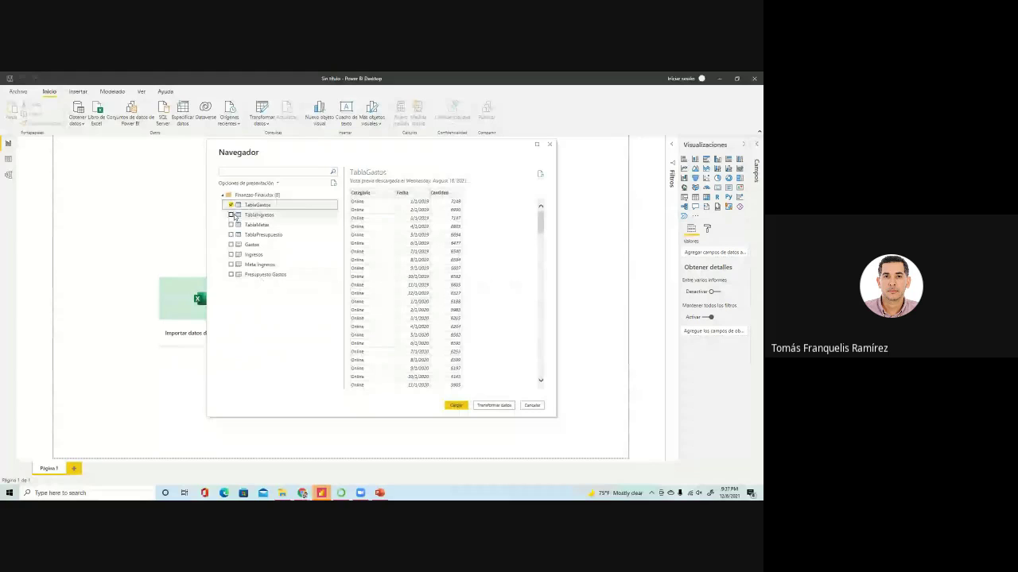
{"action": "left_click", "coordinate": [231, 214]}
{"action": "left_click", "coordinate": [230, 225]}
{"action": "left_click", "coordinate": [230, 234]}
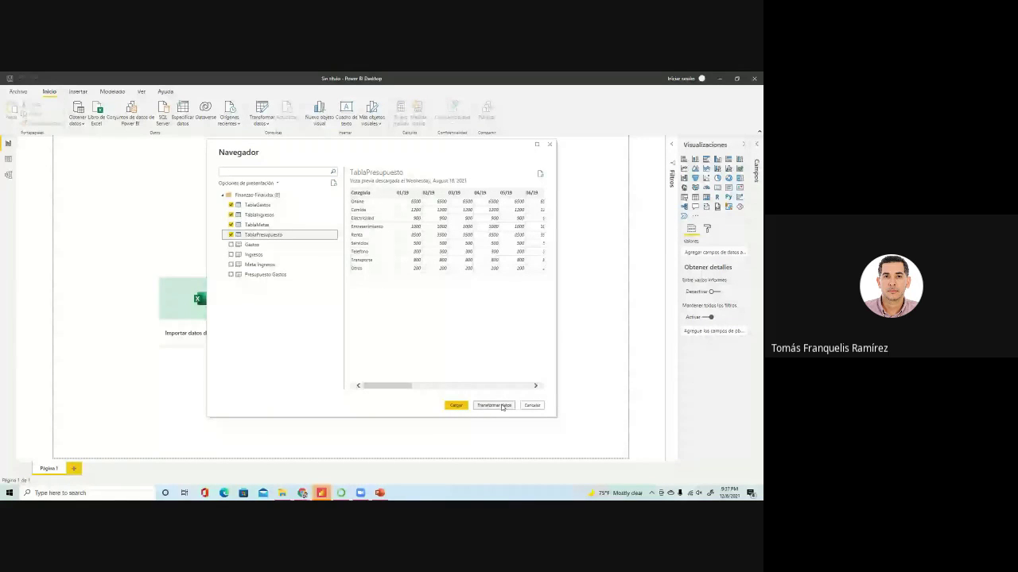
{"action": "key", "text": "alt+Tab"}
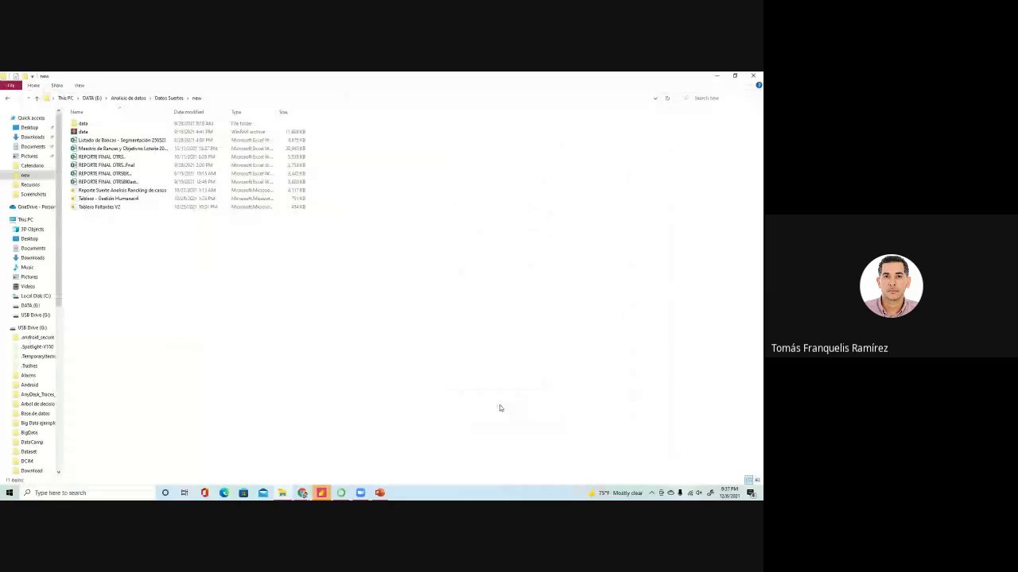
{"action": "key", "text": "alt+Tab"}
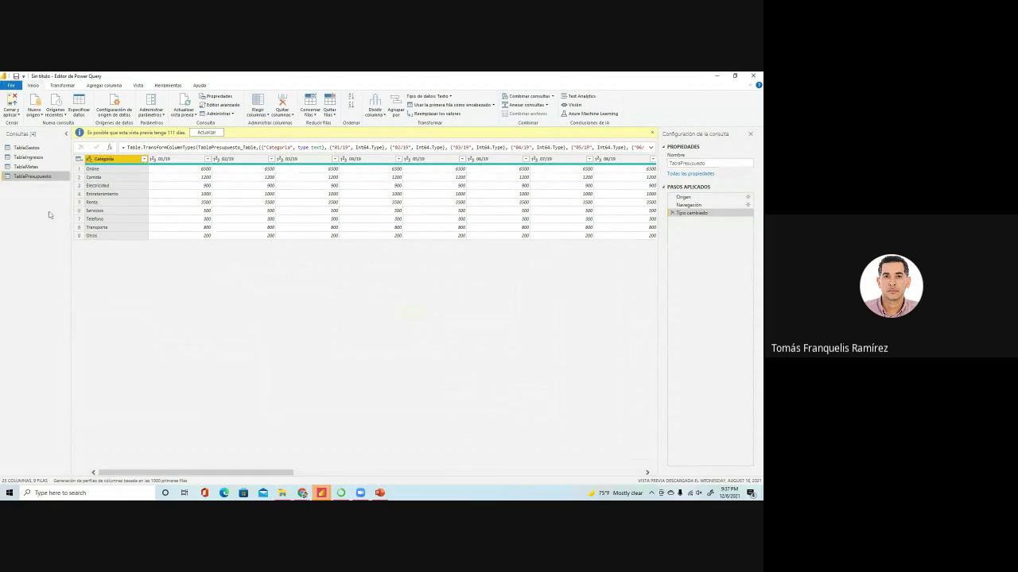
- Review the data of the TablaGastos, TablaIngresos, TablaMetas and TablaPresupuesto queries, ending on TablaIngresos
{"action": "left_click", "coordinate": [30, 158]}
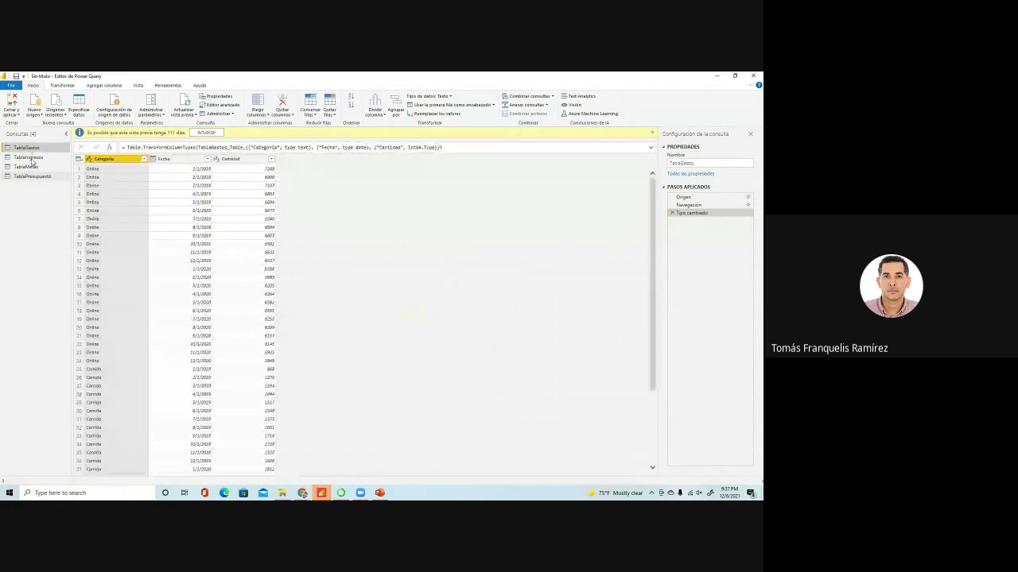
{"action": "left_click", "coordinate": [28, 167]}
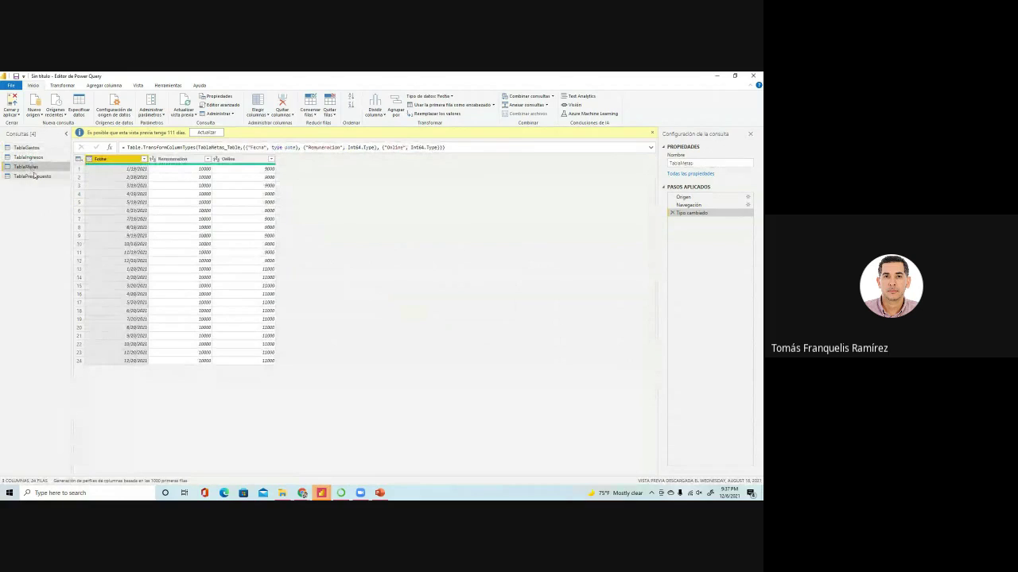
{"action": "left_click", "coordinate": [34, 176]}
{"action": "left_click", "coordinate": [27, 166]}
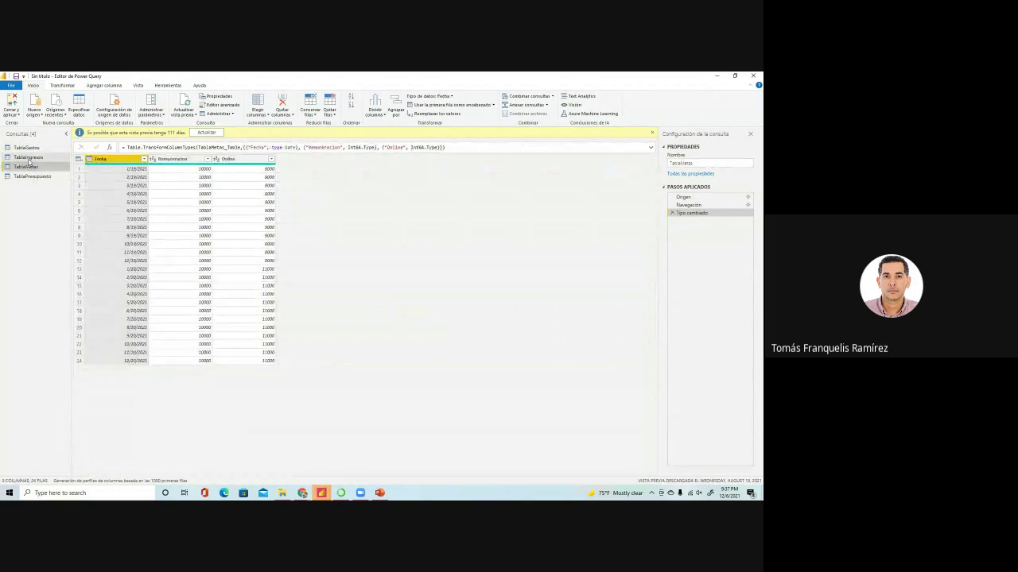
{"action": "left_click", "coordinate": [28, 158]}
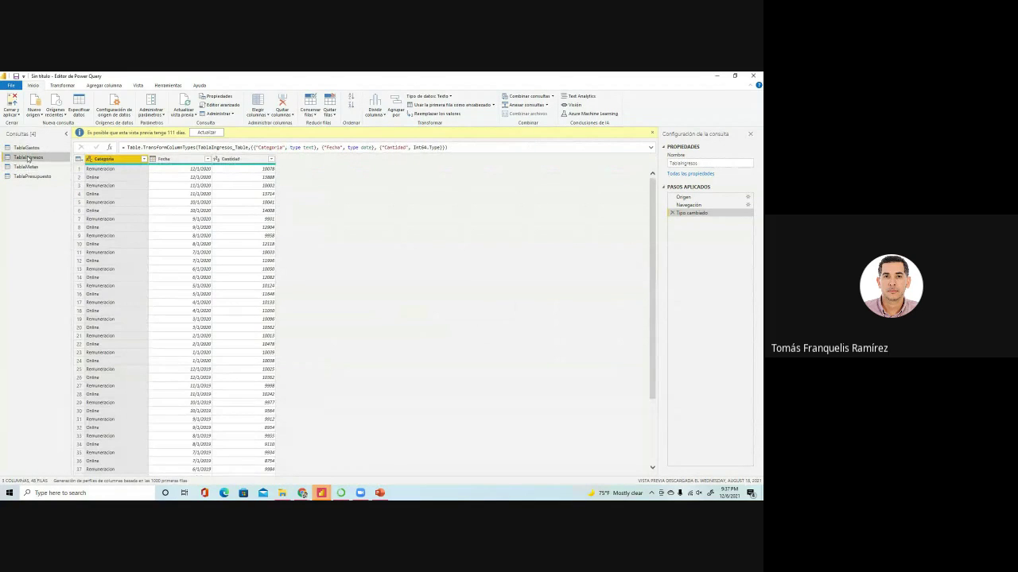
{"action": "left_click", "coordinate": [27, 148]}
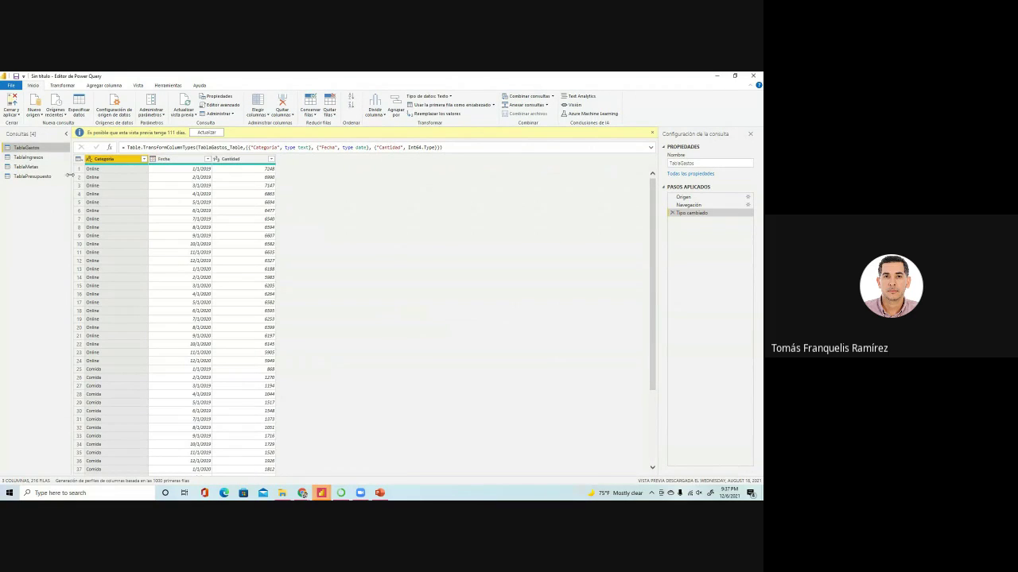
{"action": "left_click", "coordinate": [33, 159]}
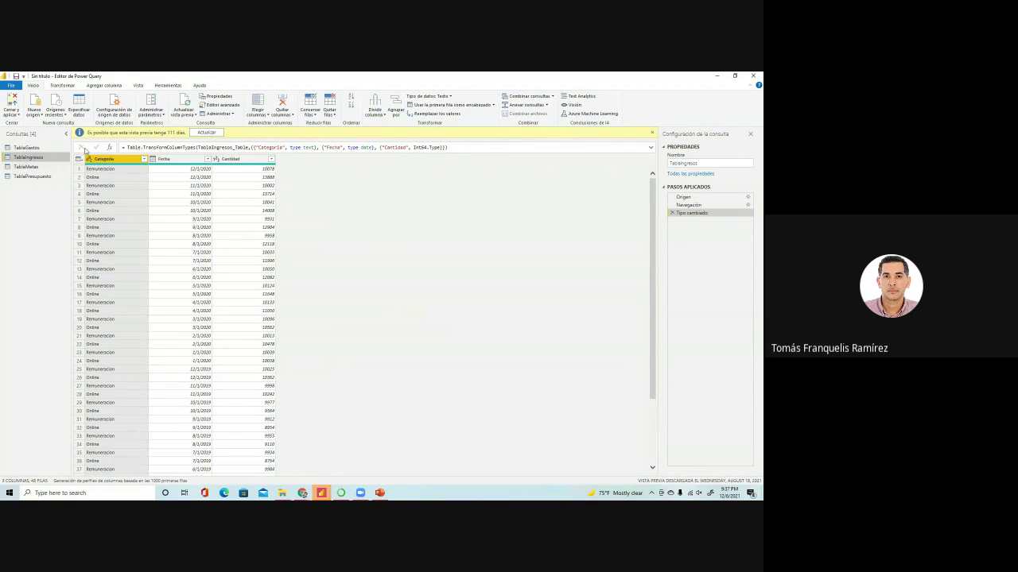
- Import the Reporte2021_lamamaremix_fechabi sheet from the REPORTE FINAL OTRS Excel workbook in the new folder as a new query
{"action": "left_click", "coordinate": [34, 113]}
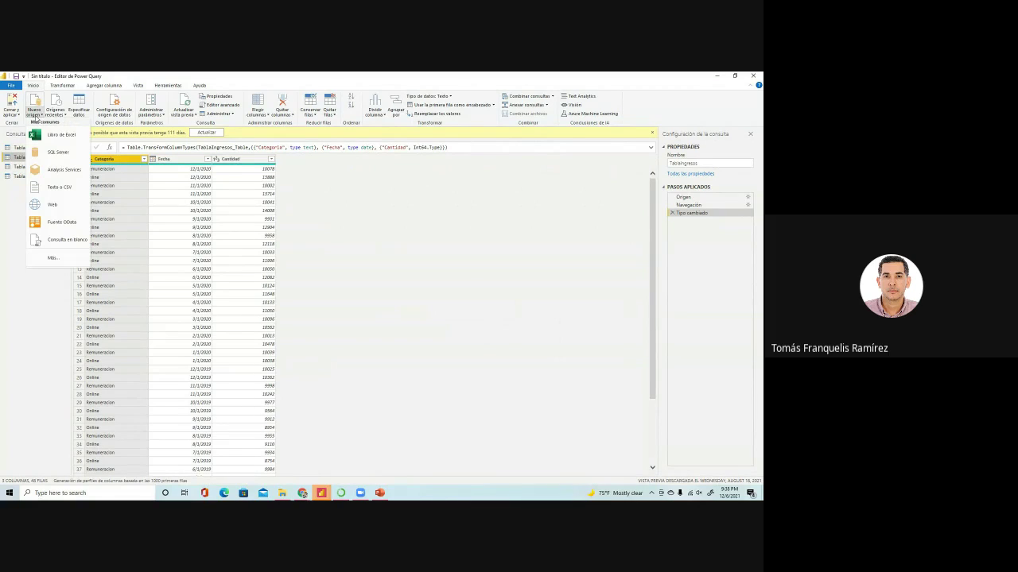
{"action": "left_click", "coordinate": [55, 135]}
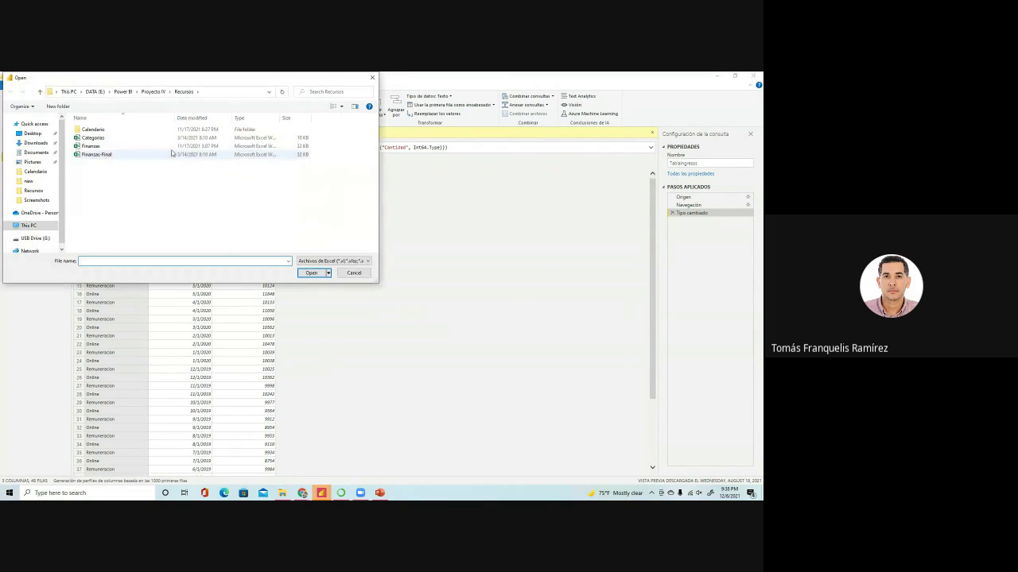
{"action": "left_click", "coordinate": [40, 94]}
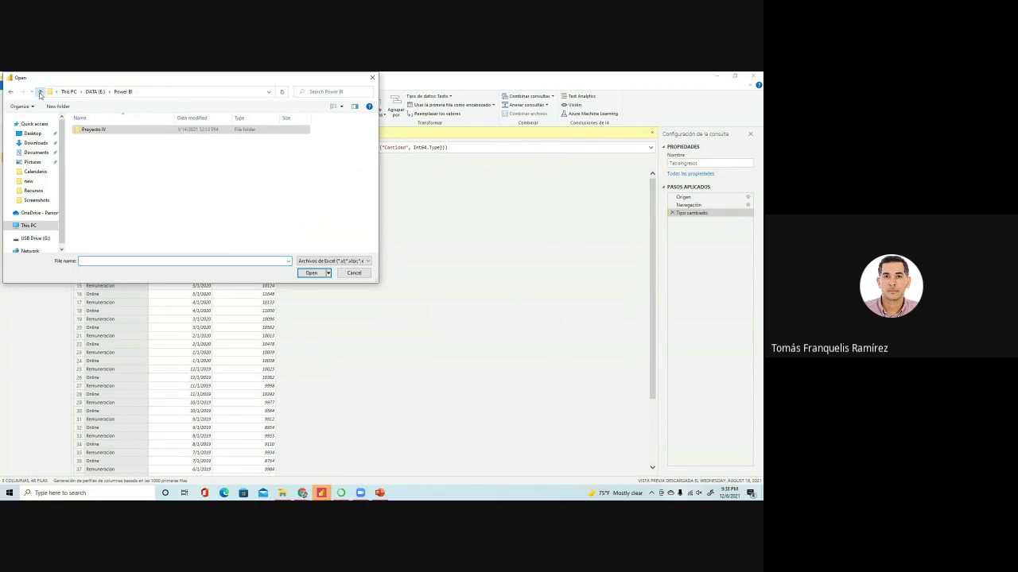
{"action": "left_click", "coordinate": [40, 94]}
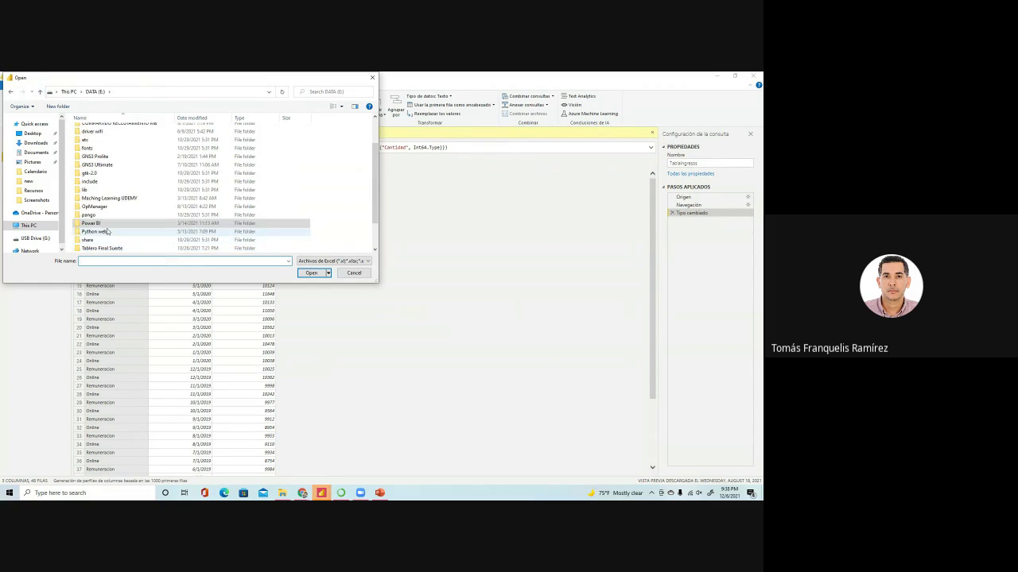
{"action": "scroll", "coordinate": [106, 199], "scroll_direction": "up", "scroll_amount": 1}
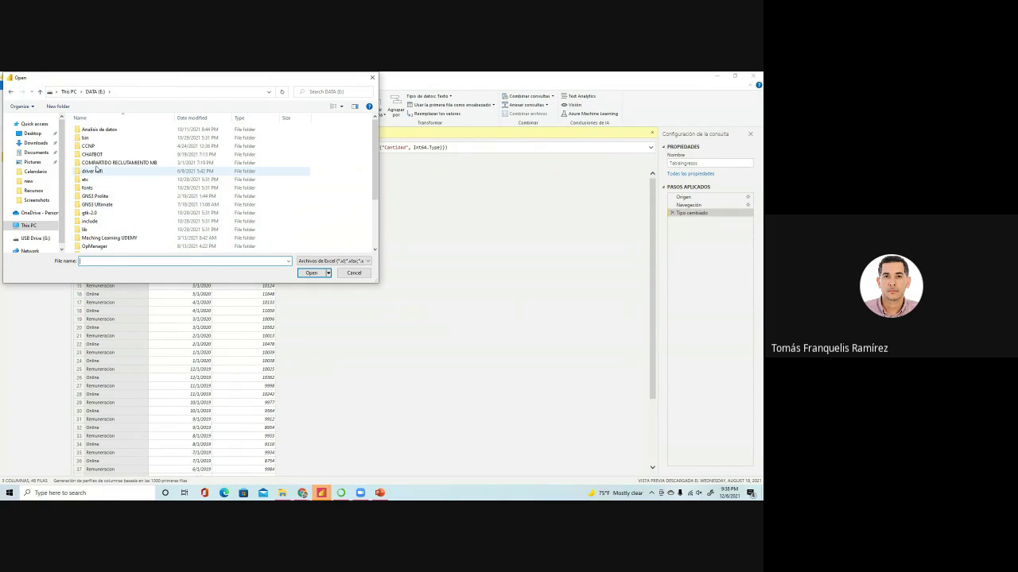
{"action": "left_click", "coordinate": [28, 181]}
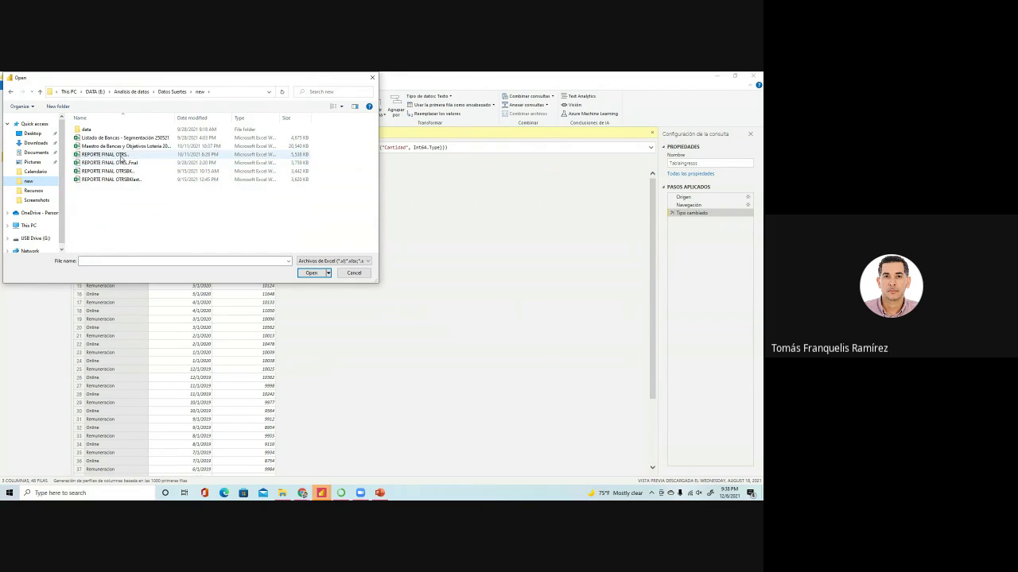
{"action": "left_click", "coordinate": [123, 156]}
{"action": "left_click", "coordinate": [311, 273]}
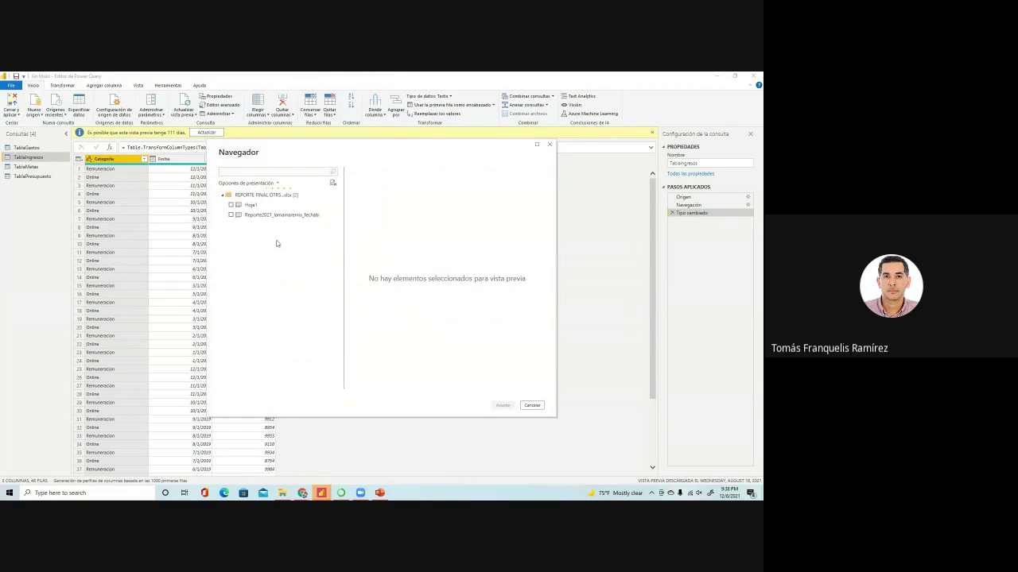
{"action": "left_click", "coordinate": [231, 215]}
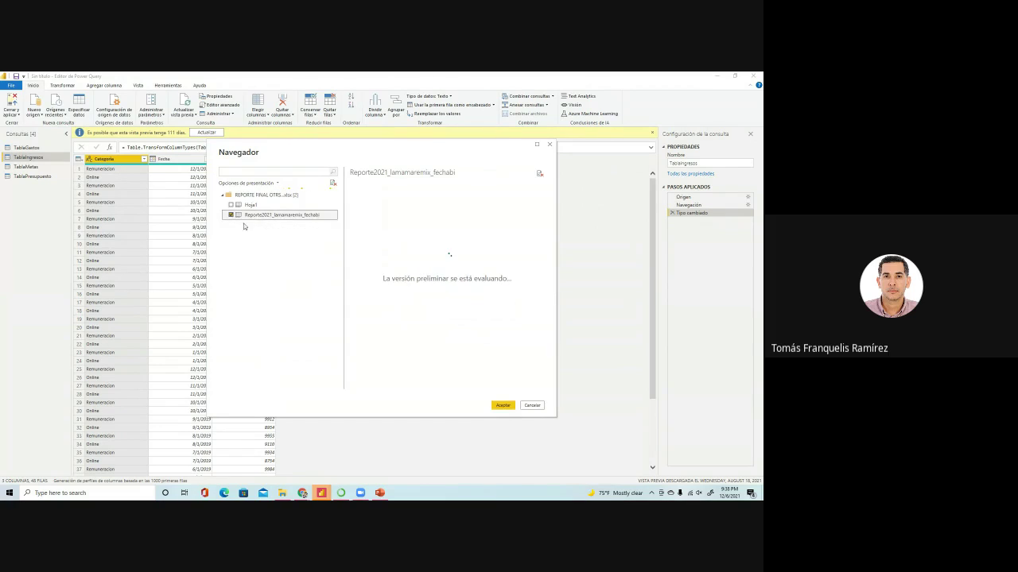
{"action": "left_click", "coordinate": [503, 406]}
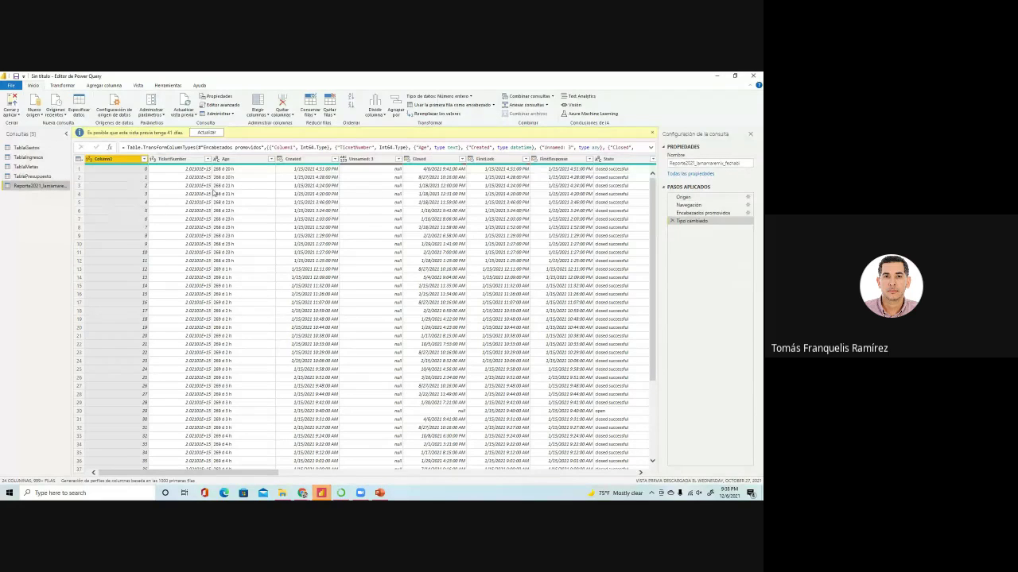
{"action": "left_click_drag", "start_coordinate": [202, 474], "coordinate": [179, 459]}
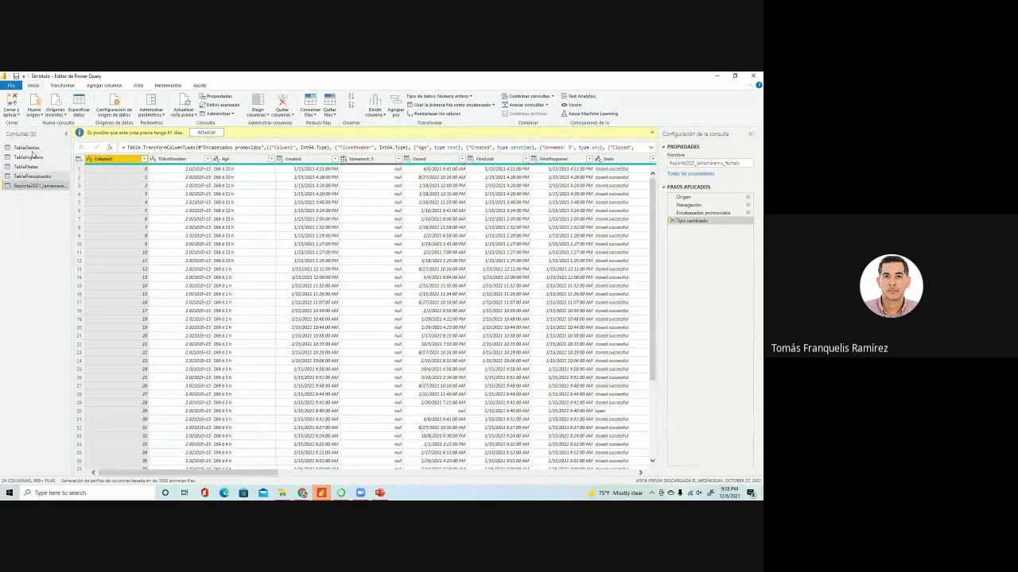
- Import only the Maestro Bancas NACIONAL sheet from the Maestro de Bancas y Objetivos Loteria 2021 Excel workbook as a new query
{"action": "left_click", "coordinate": [32, 96]}
{"action": "left_click", "coordinate": [46, 134]}
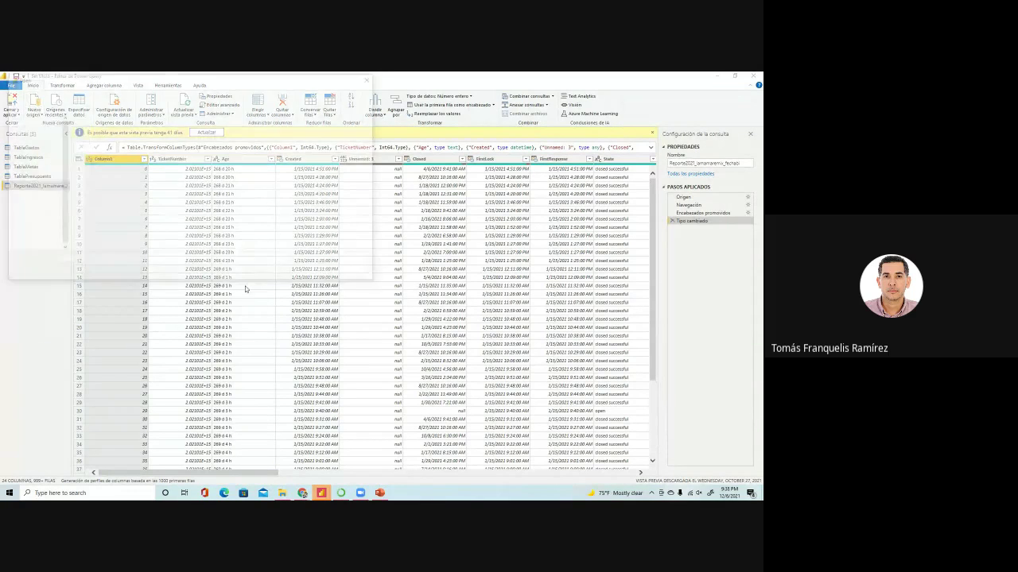
{"action": "left_click", "coordinate": [123, 146]}
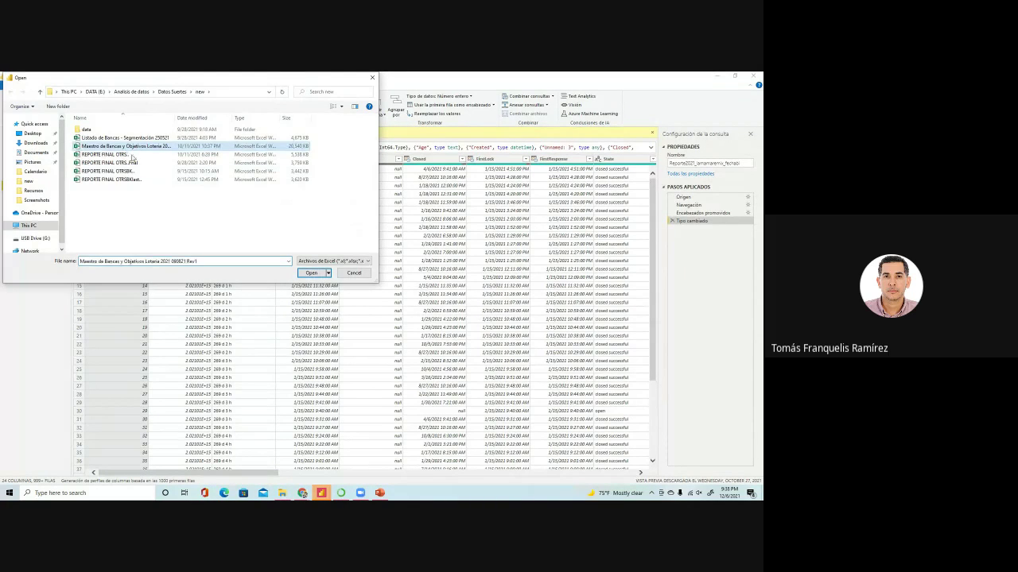
{"action": "left_click", "coordinate": [312, 273]}
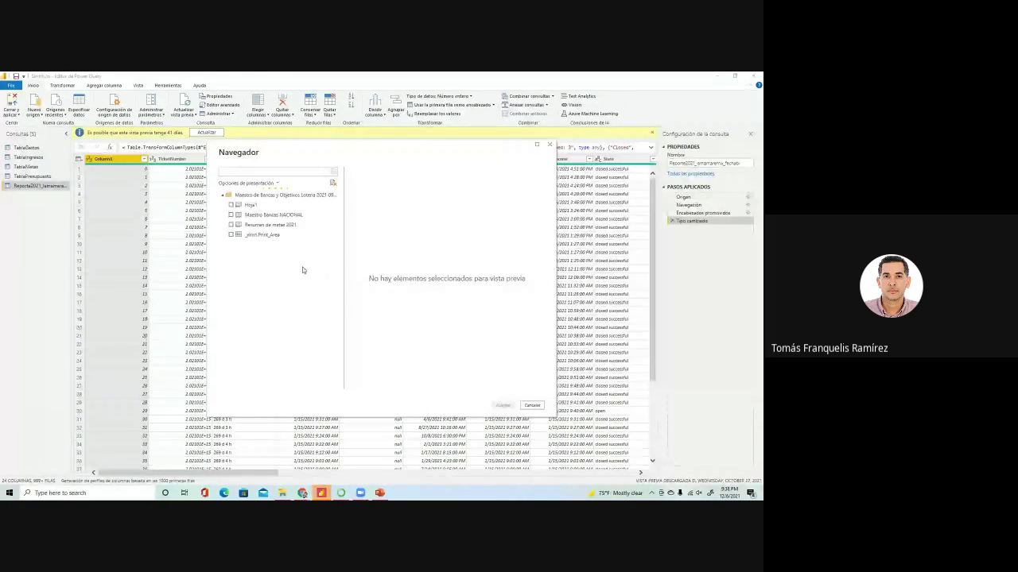
{"action": "left_click", "coordinate": [231, 205]}
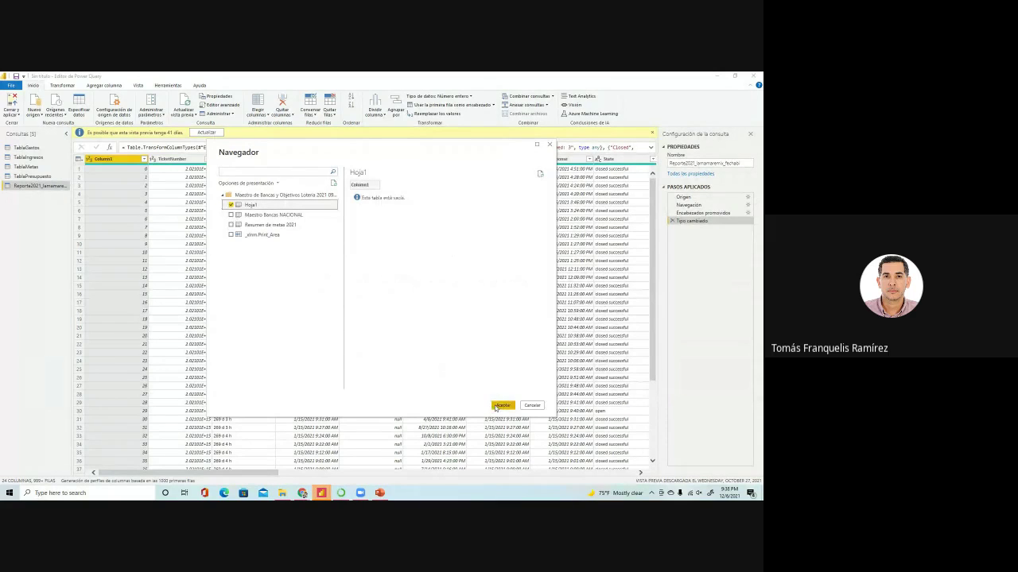
{"action": "left_click", "coordinate": [230, 215]}
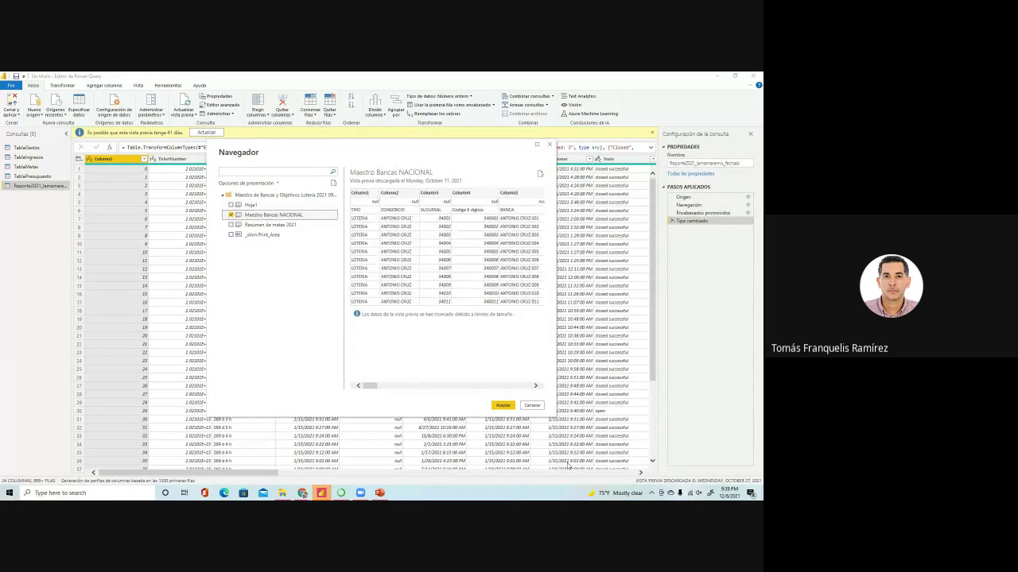
{"action": "left_click", "coordinate": [503, 406]}
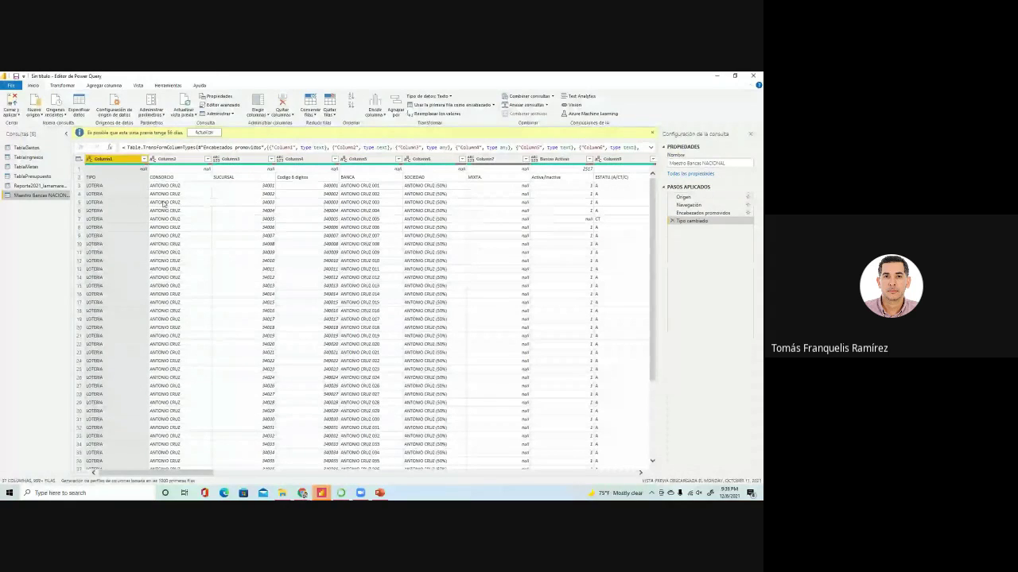
- Remove the mostly null first row of the Maestro Bancas NACIONAL query with Quitar filas superiores set to 1 row
{"action": "left_click", "coordinate": [133, 169]}
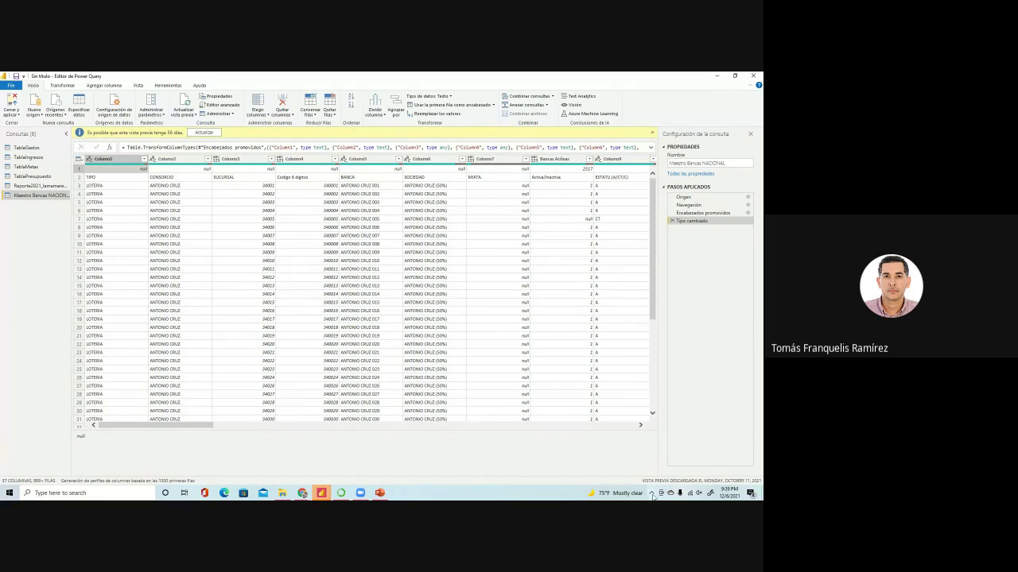
{"action": "left_click", "coordinate": [79, 171]}
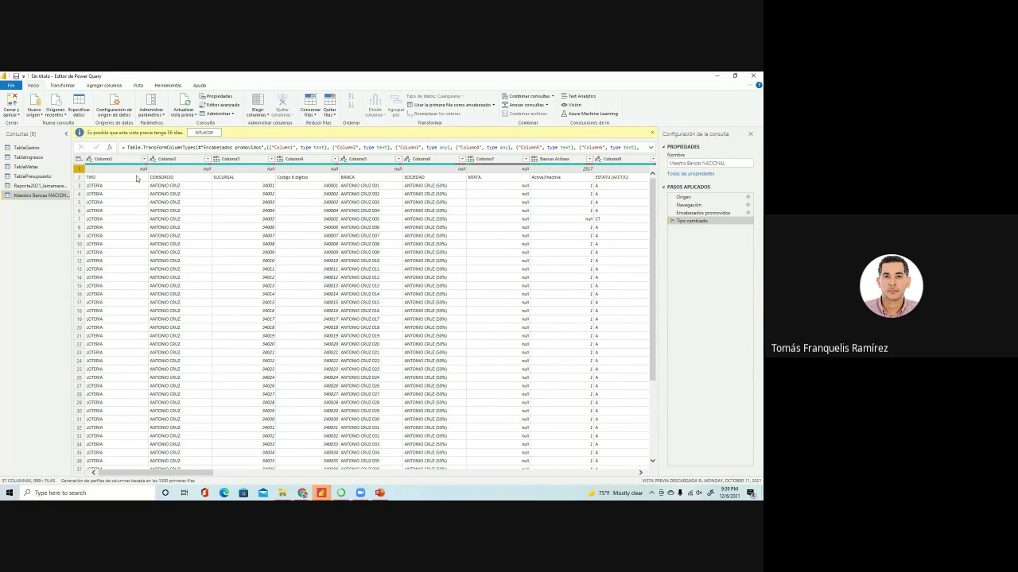
{"action": "left_click", "coordinate": [93, 177]}
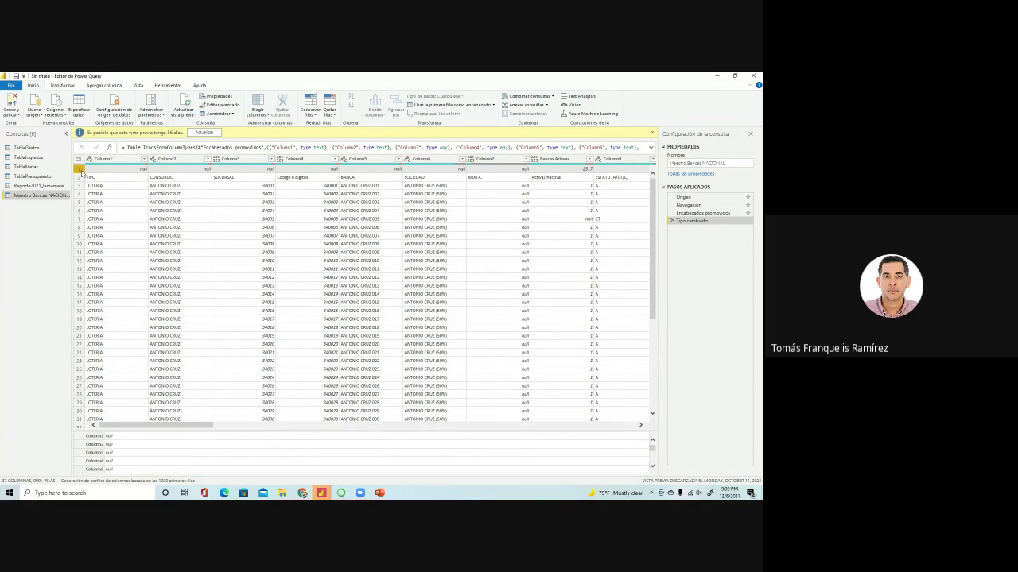
{"action": "left_click", "coordinate": [79, 169]}
{"action": "right_click", "coordinate": [92, 170]}
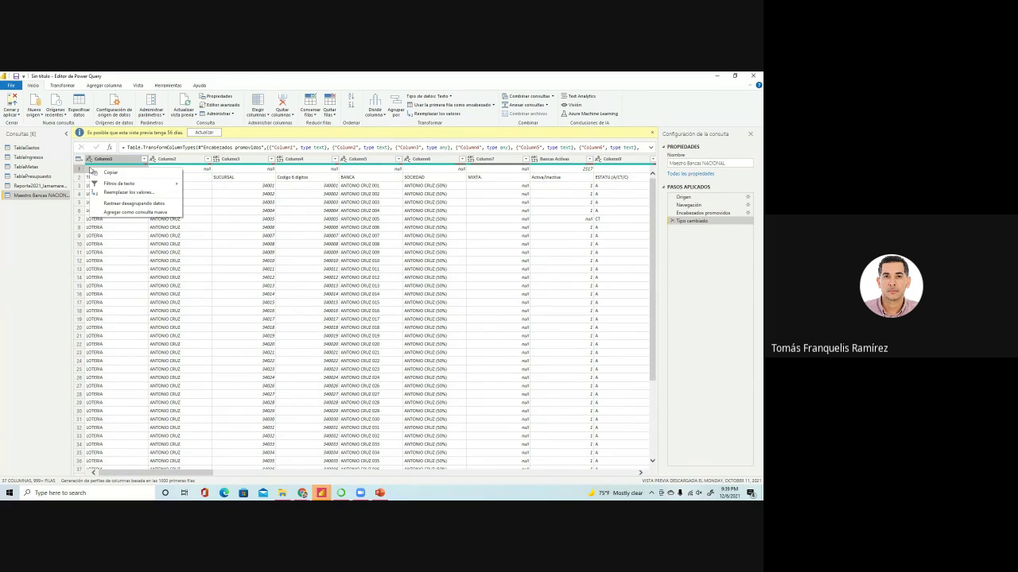
{"action": "left_click", "coordinate": [79, 160]}
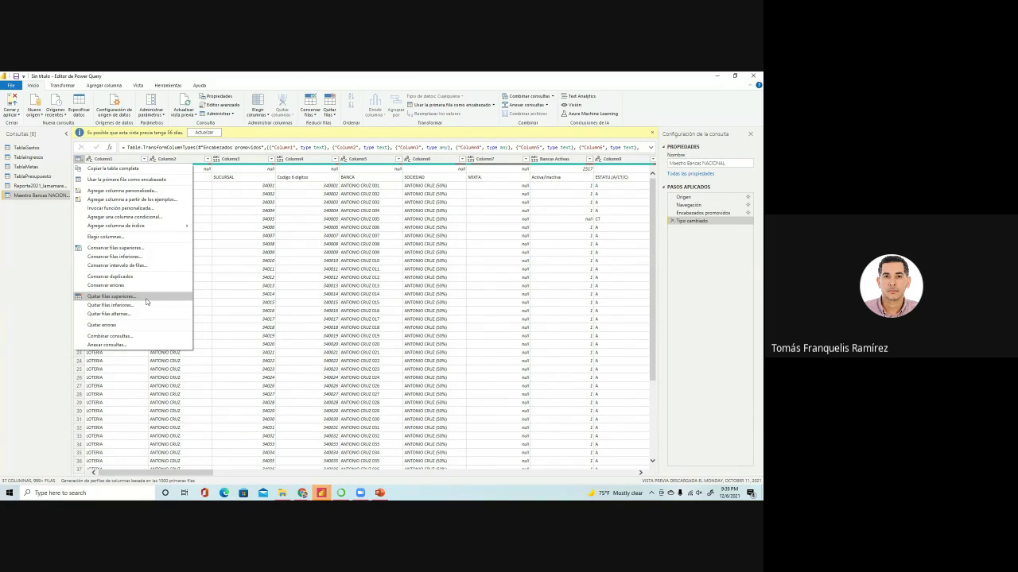
{"action": "left_click", "coordinate": [112, 297]}
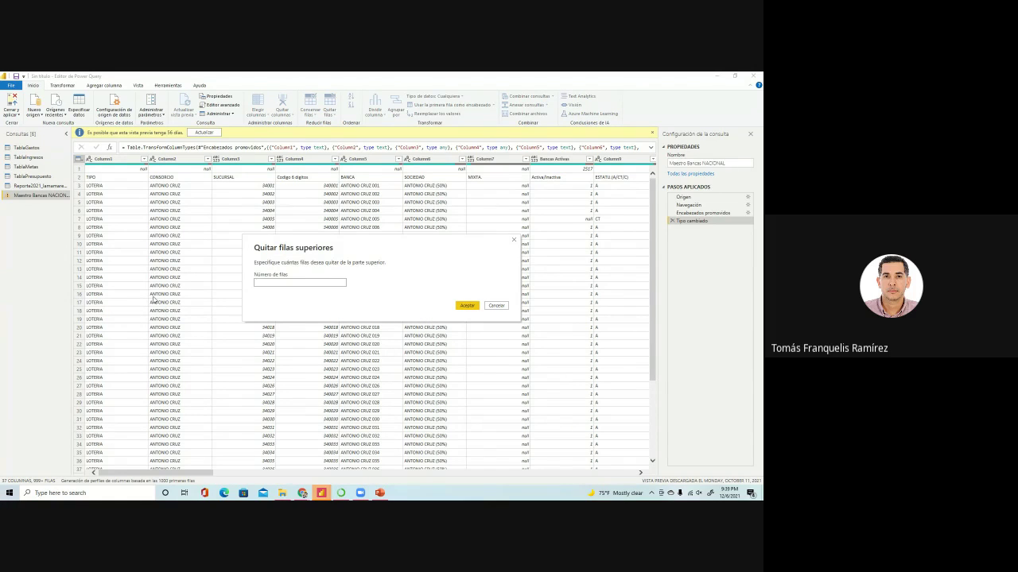
{"action": "left_click", "coordinate": [467, 305]}
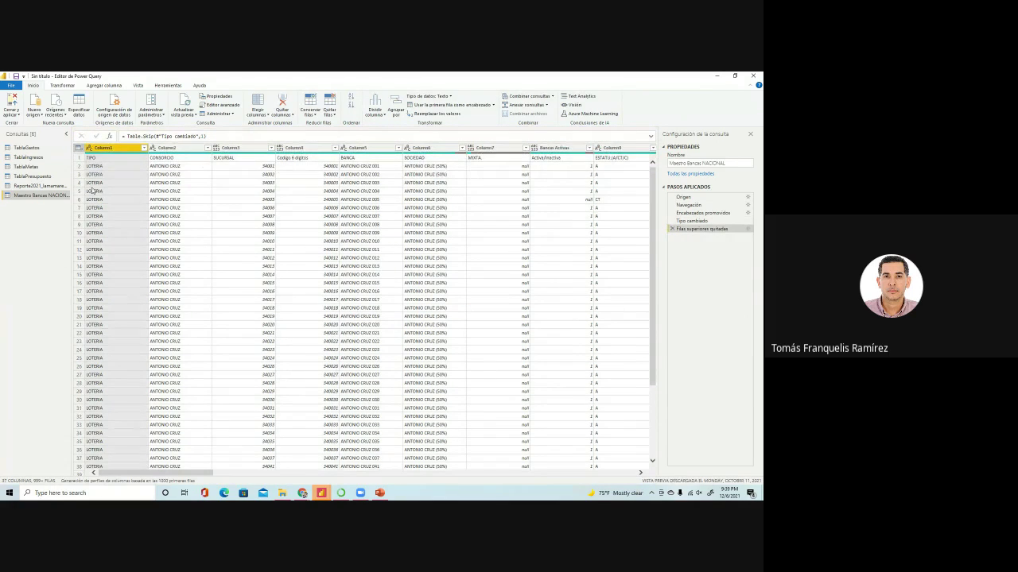
- Examine the transformation options offered for the whole Maestro Bancas NACIONAL table and for its Column1
{"action": "left_click", "coordinate": [79, 149]}
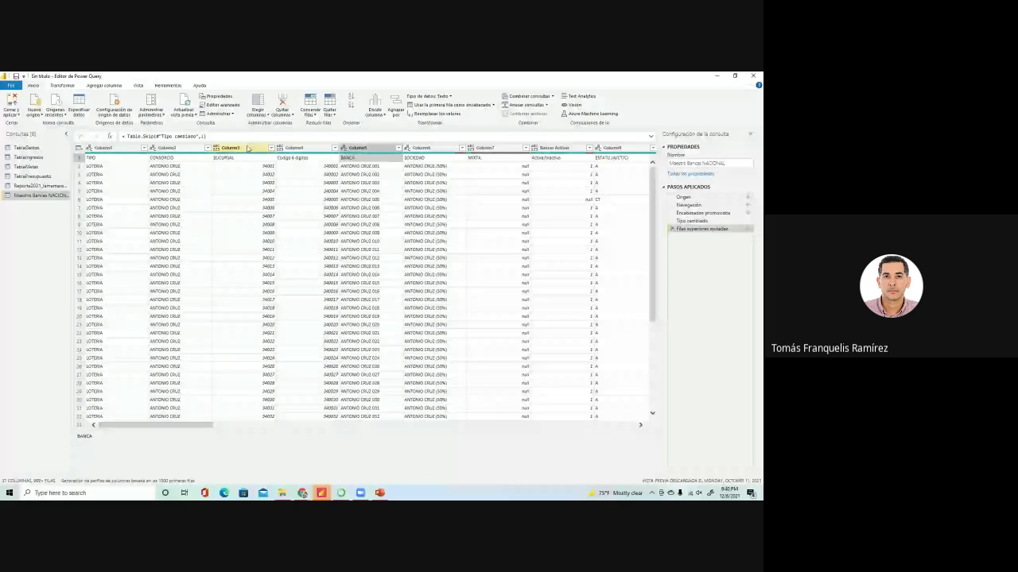
{"action": "left_click", "coordinate": [78, 149]}
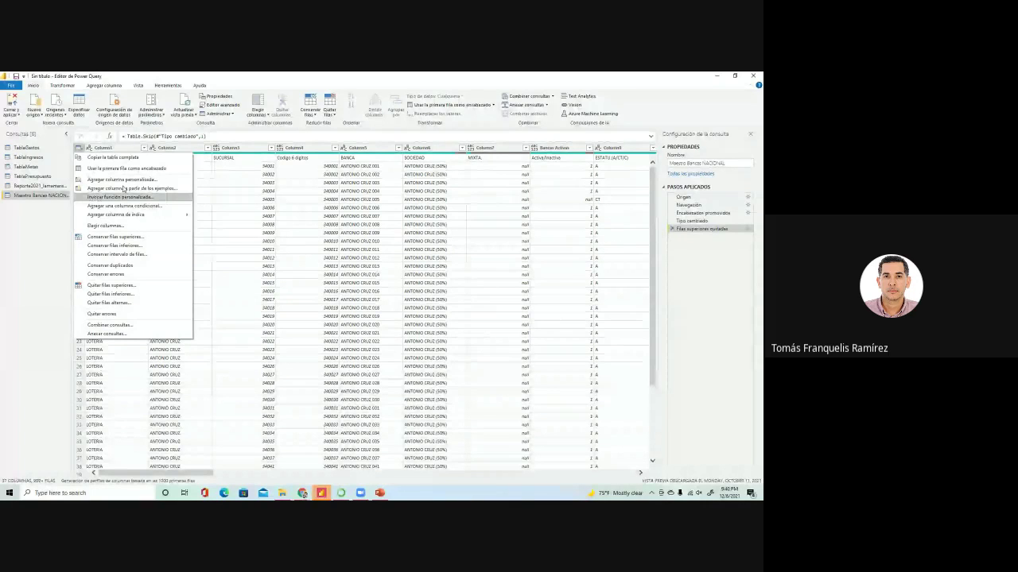
{"action": "left_click", "coordinate": [159, 148]}
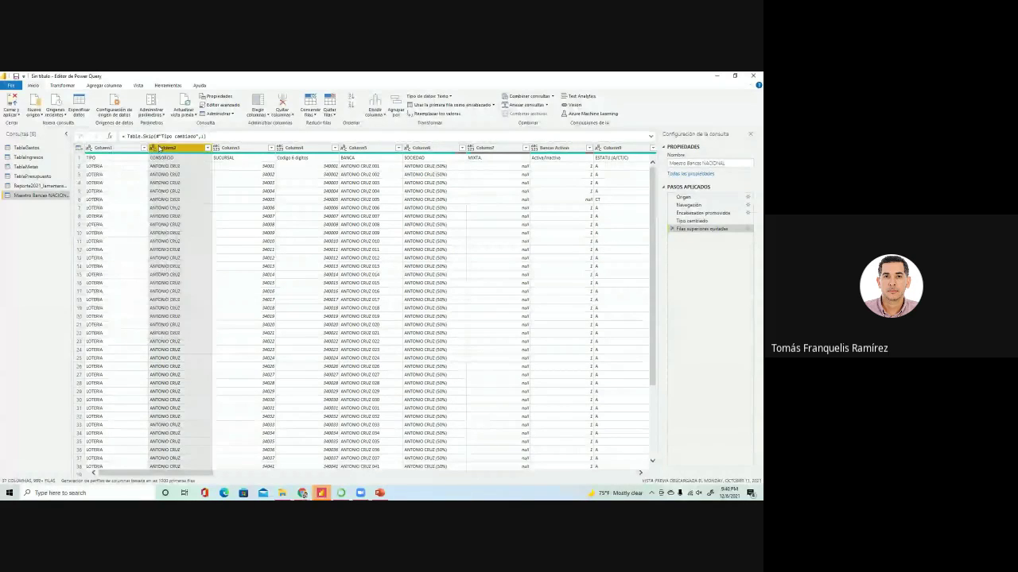
{"action": "left_click", "coordinate": [113, 149]}
{"action": "right_click", "coordinate": [113, 149]}
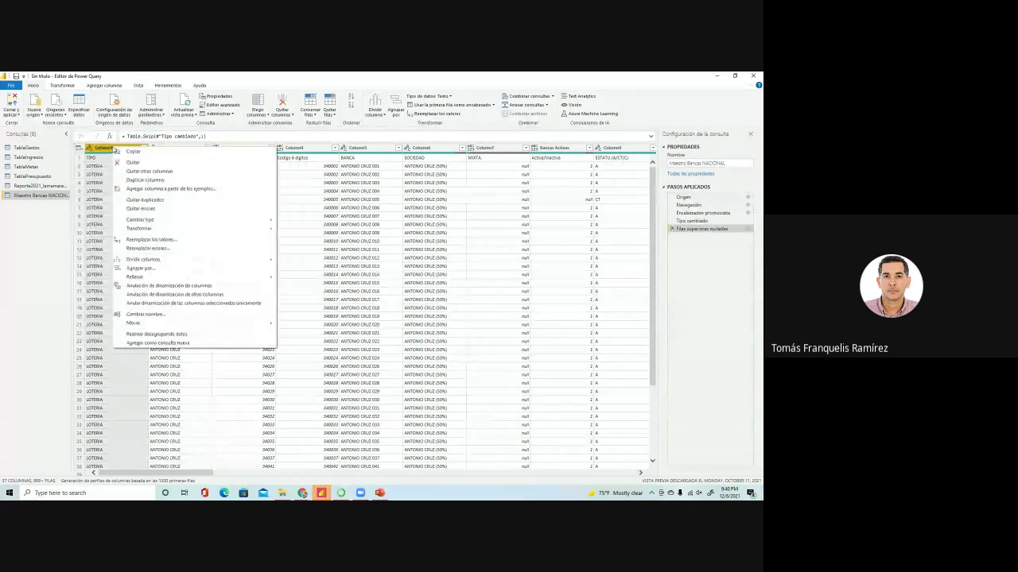
{"action": "left_click", "coordinate": [97, 149]}
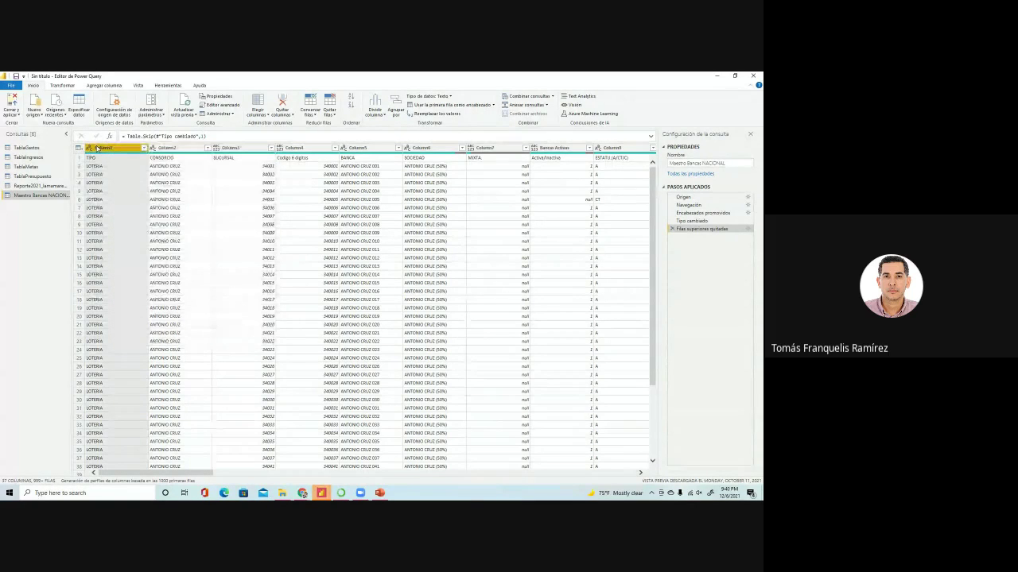
{"action": "right_click", "coordinate": [98, 149]}
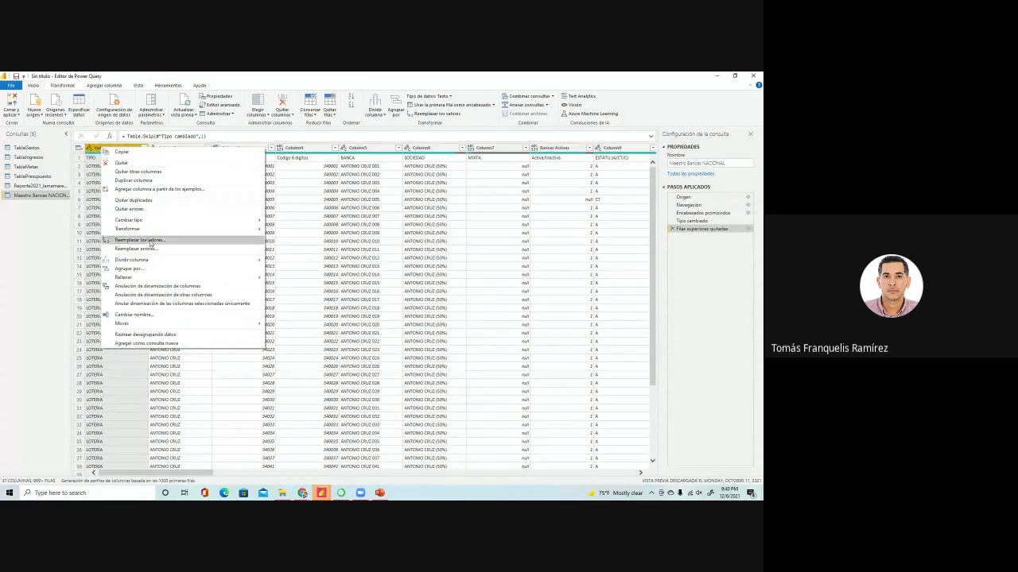
{"action": "mouse_move", "coordinate": [155, 264]}
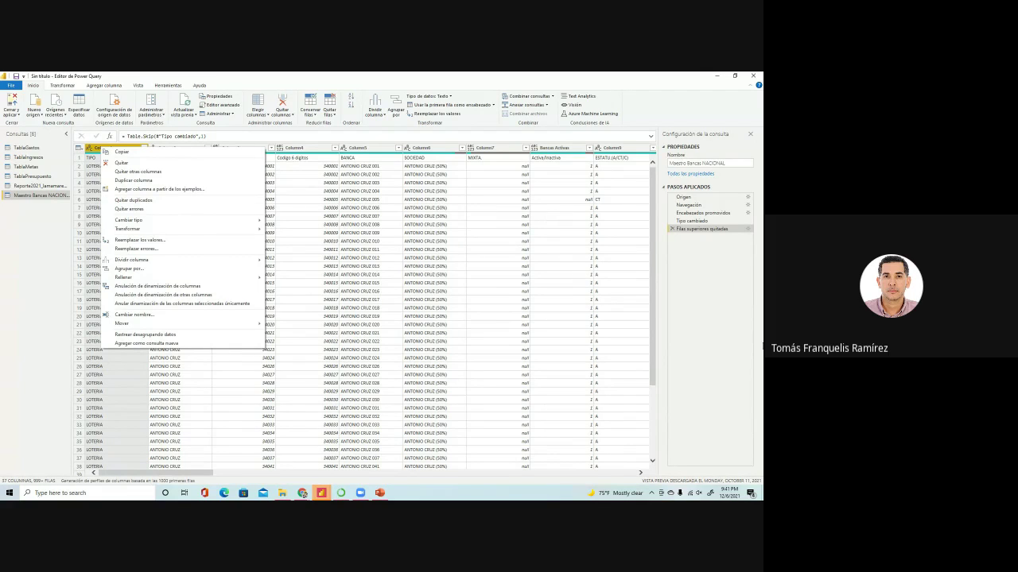
- Delete the applied step Filas superiores quitadas from the Maestro Bancas NACIONAL query
{"action": "left_click", "coordinate": [726, 302]}
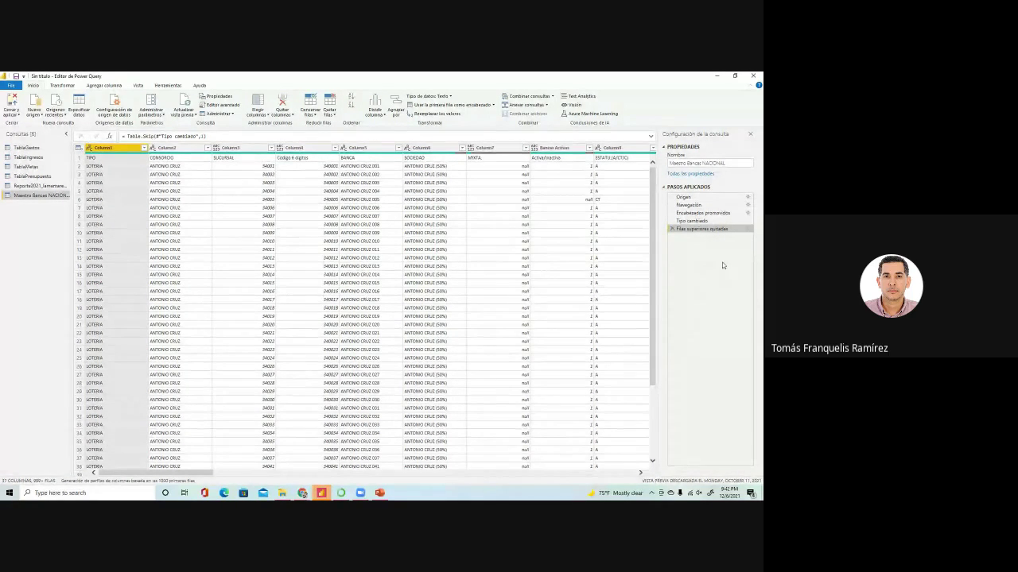
{"action": "left_click", "coordinate": [671, 229]}
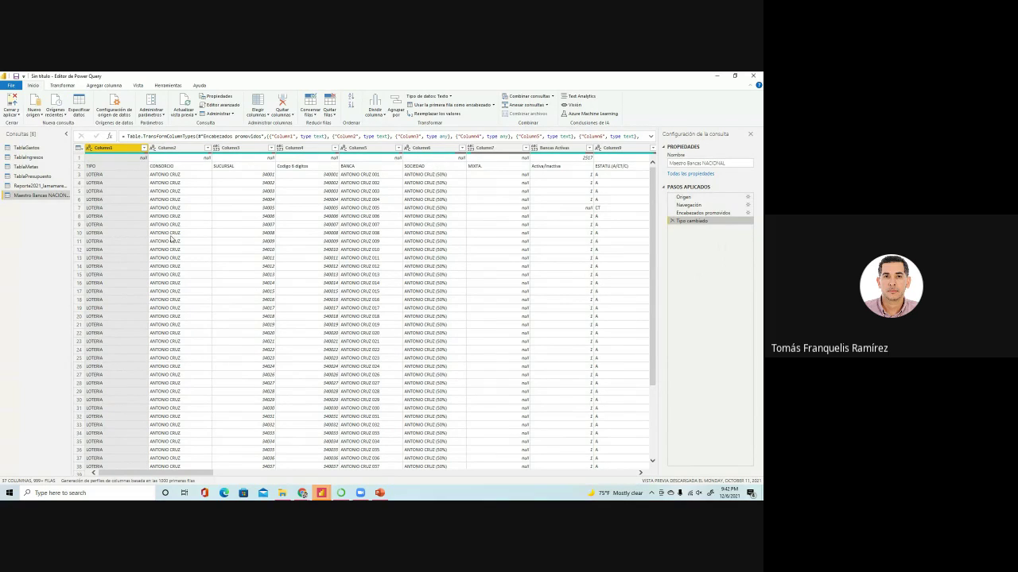
- Apply Quitar filas superiores again with 1 row and select the TIPO value in Column1
{"action": "left_click", "coordinate": [80, 151]}
{"action": "left_click", "coordinate": [111, 289]}
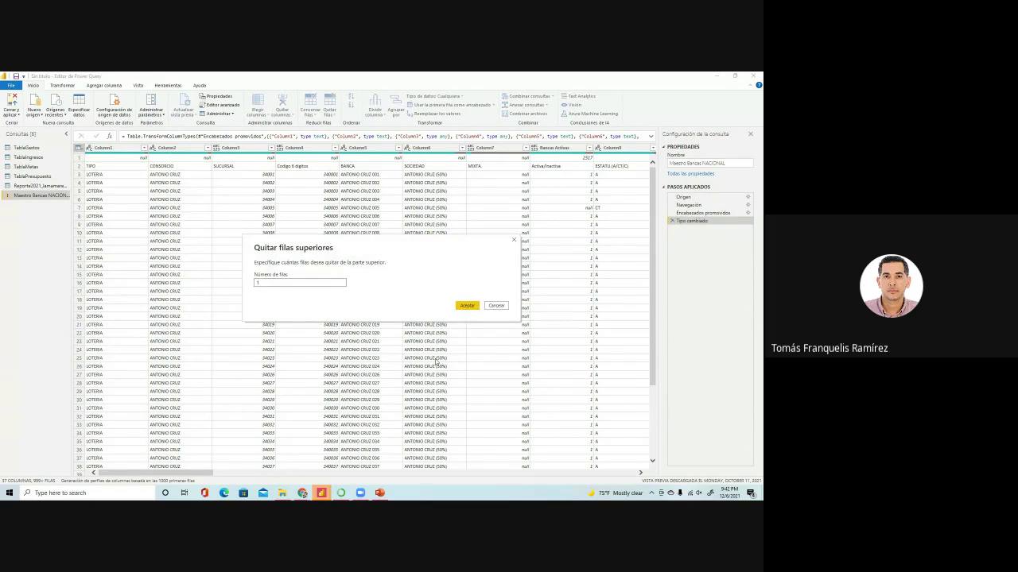
{"action": "left_click", "coordinate": [468, 306]}
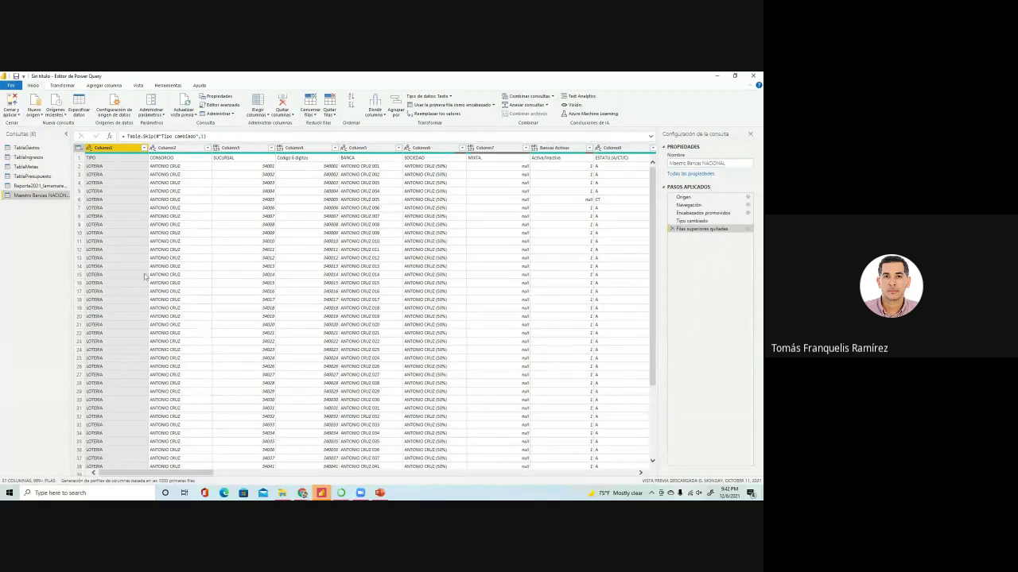
{"action": "left_click", "coordinate": [100, 159]}
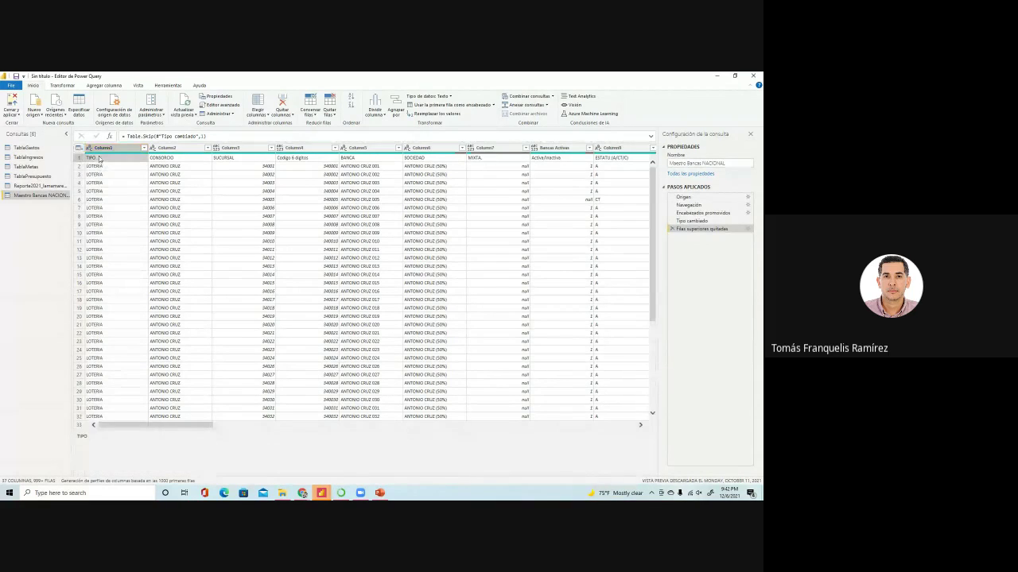
- Promote the first row of the Maestro Bancas NACIONAL query to column headers with Usar la primera fila como encabezado
{"action": "left_click", "coordinate": [248, 162]}
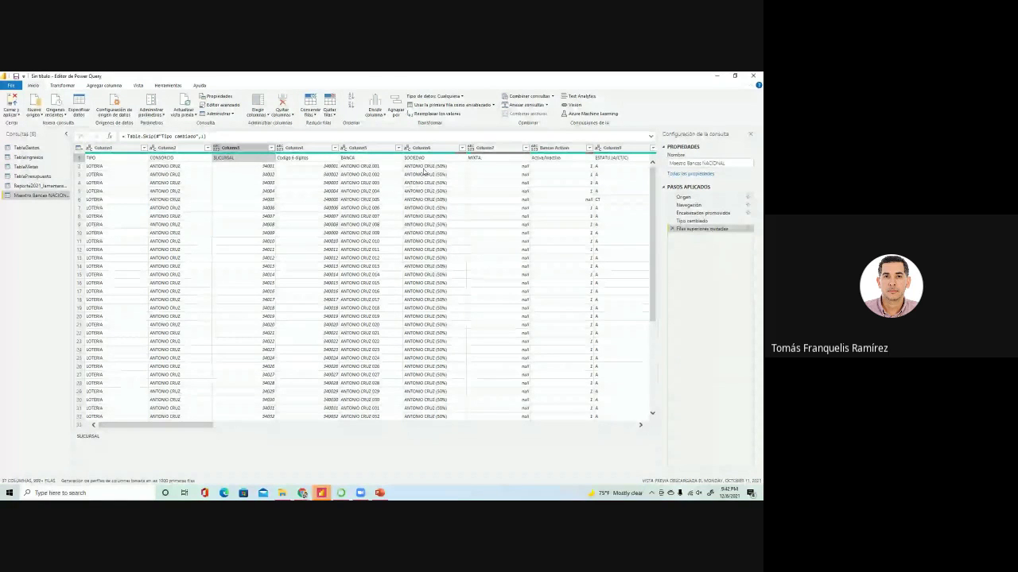
{"action": "left_click", "coordinate": [102, 148]}
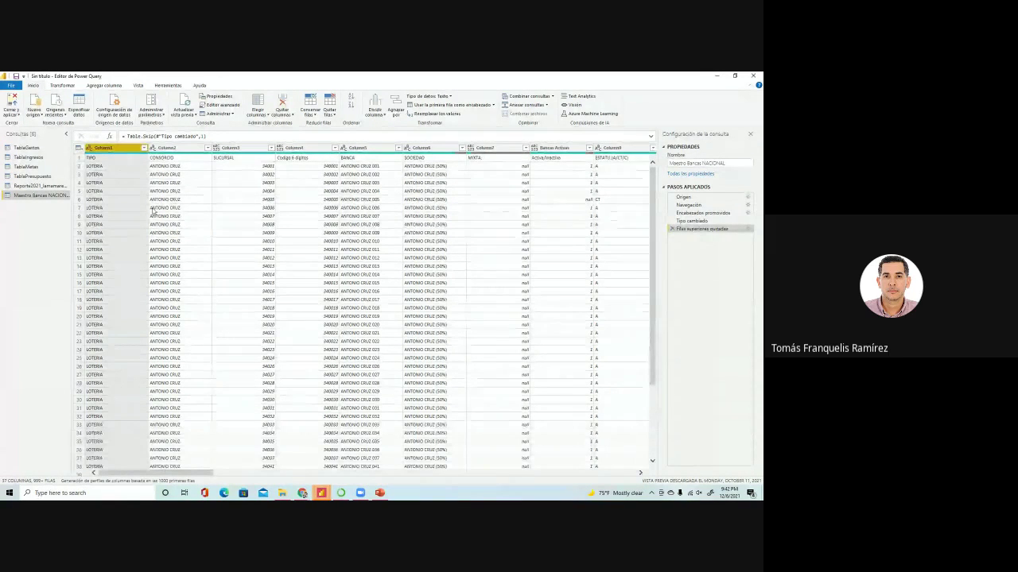
{"action": "left_click", "coordinate": [78, 149]}
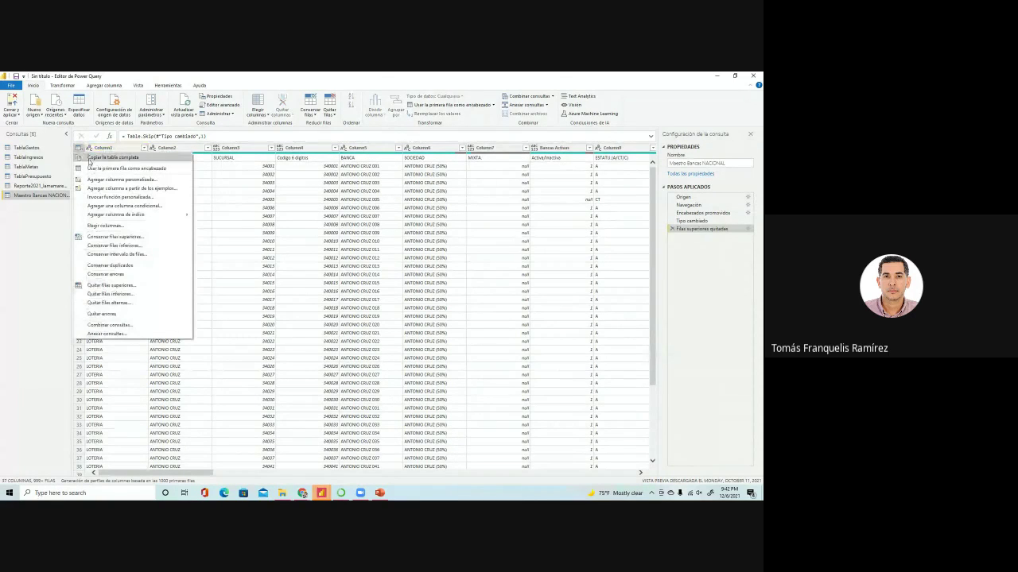
{"action": "left_click", "coordinate": [142, 169]}
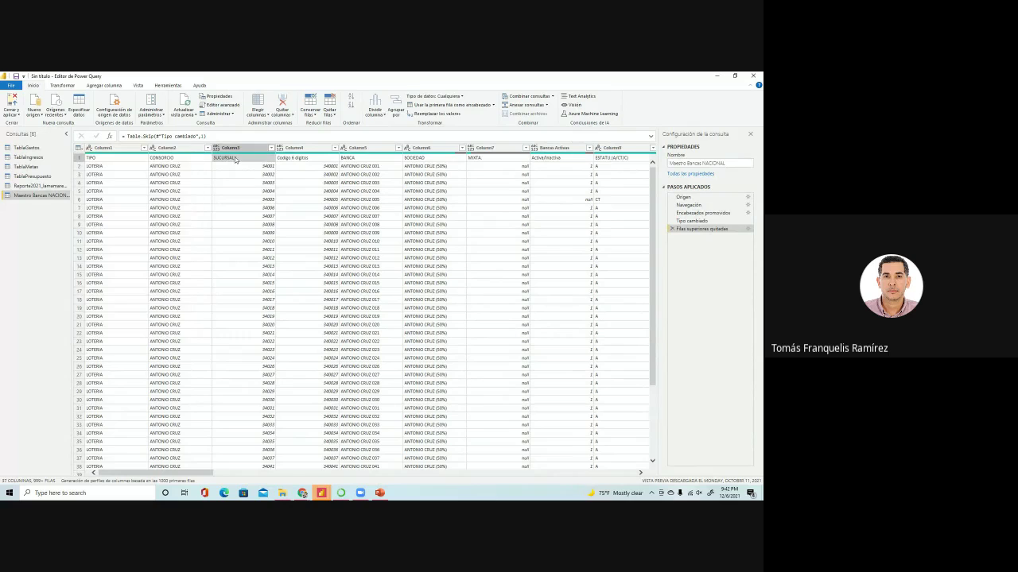
{"action": "left_click", "coordinate": [78, 148]}
{"action": "left_click", "coordinate": [101, 168]}
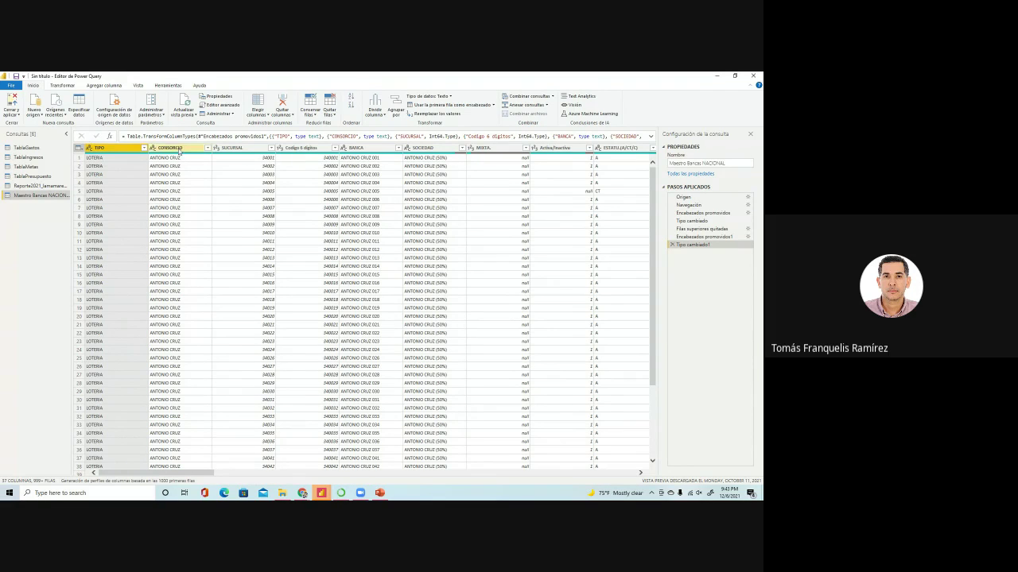
- Open the TablaIngresos query and select its Fecha column
{"action": "left_click", "coordinate": [30, 168]}
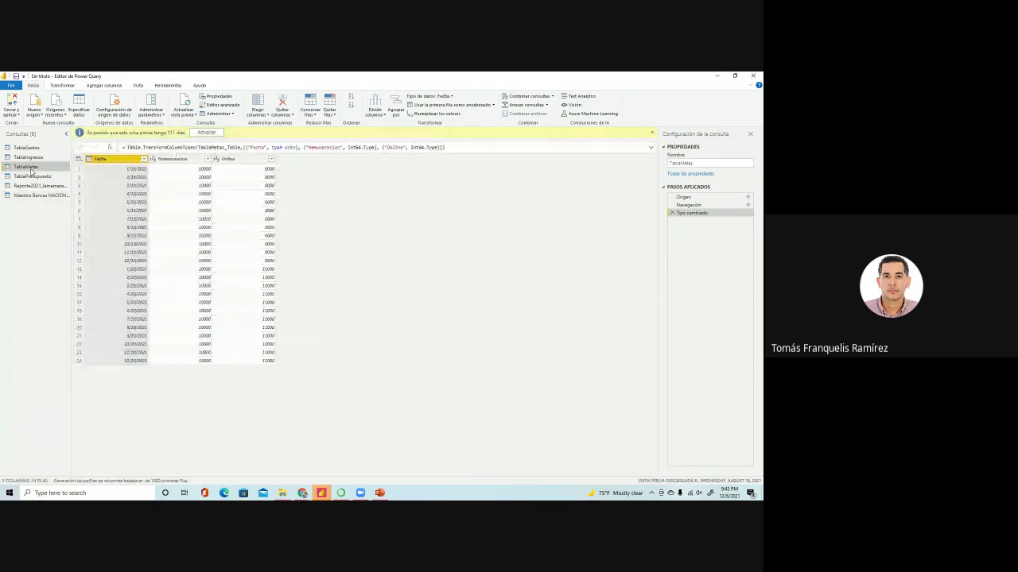
{"action": "left_click", "coordinate": [28, 157]}
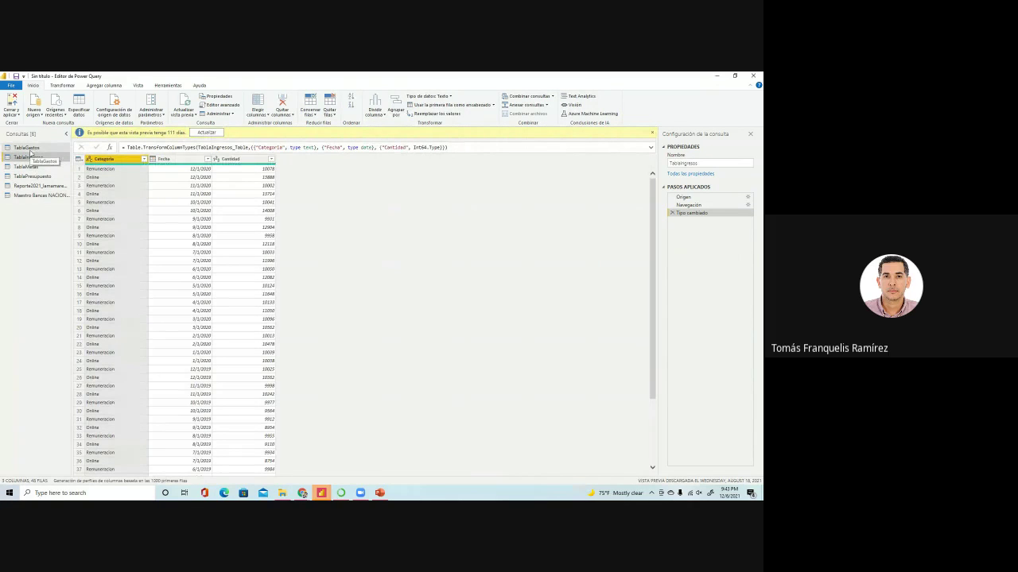
{"action": "left_click", "coordinate": [184, 162]}
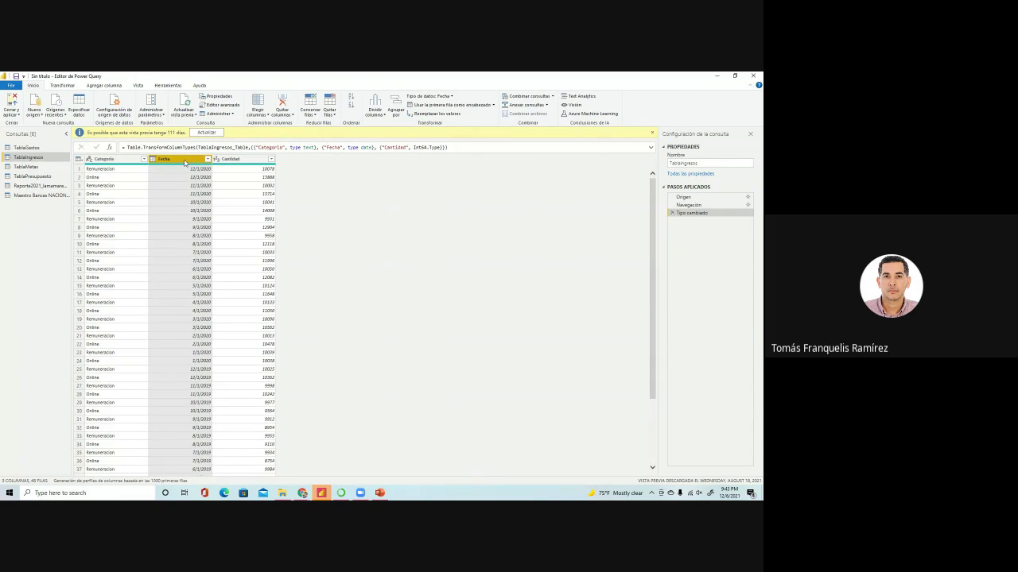
- Convert the dates in the Fecha column to month names with the Nombre del mes transformation
{"action": "right_click", "coordinate": [185, 163]}
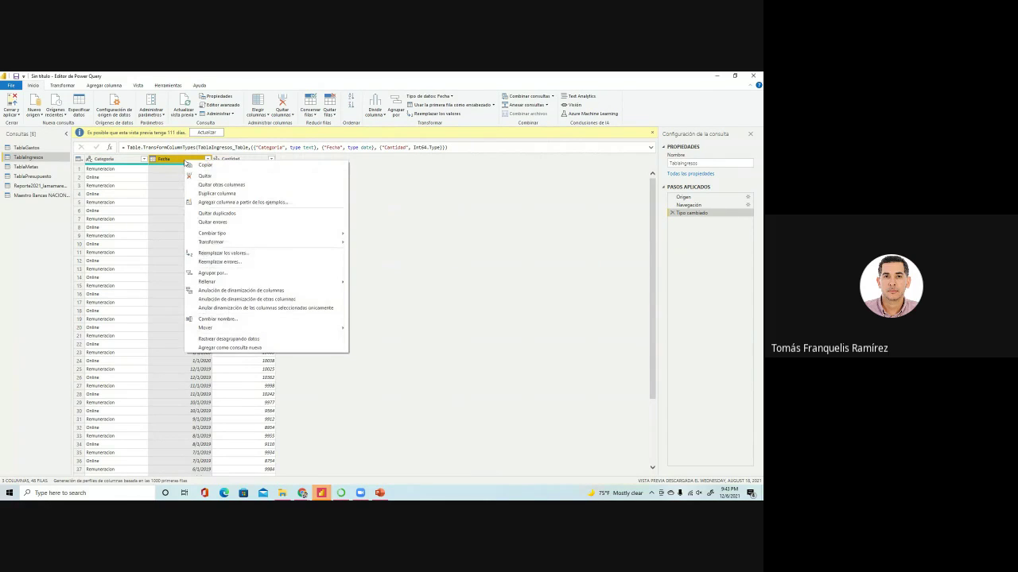
{"action": "mouse_move", "coordinate": [315, 245]}
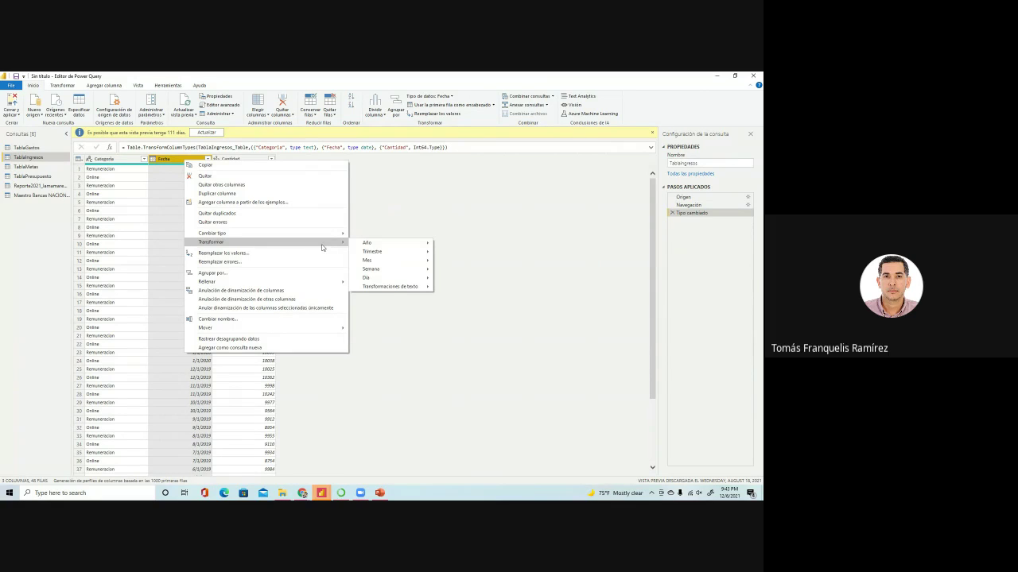
{"action": "mouse_move", "coordinate": [390, 264]}
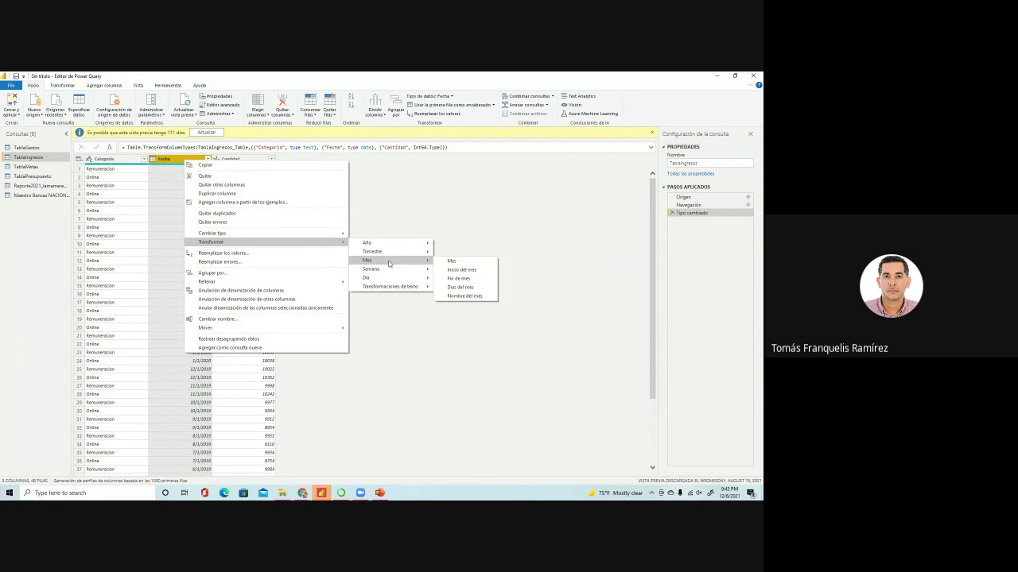
{"action": "left_click", "coordinate": [465, 296]}
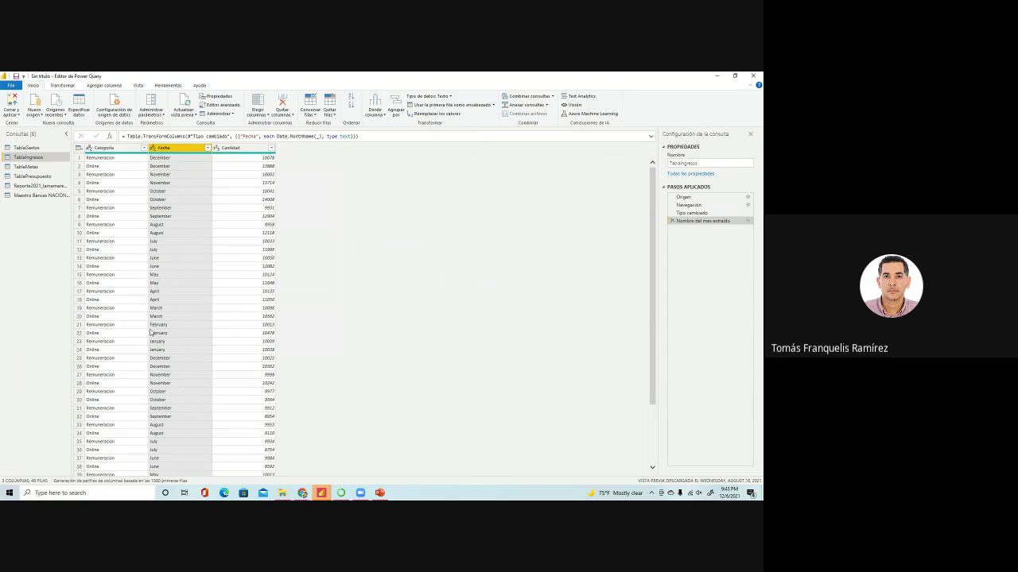
- Check the text transformations offered for the Fecha column and delete the applied step Nombre del mes extraído
{"action": "right_click", "coordinate": [197, 151]}
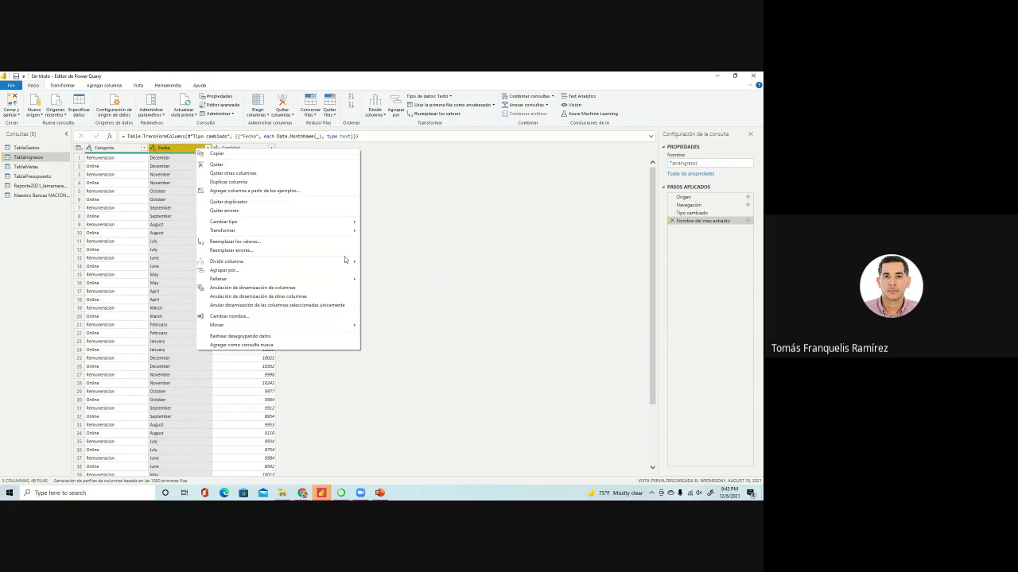
{"action": "mouse_move", "coordinate": [351, 231]}
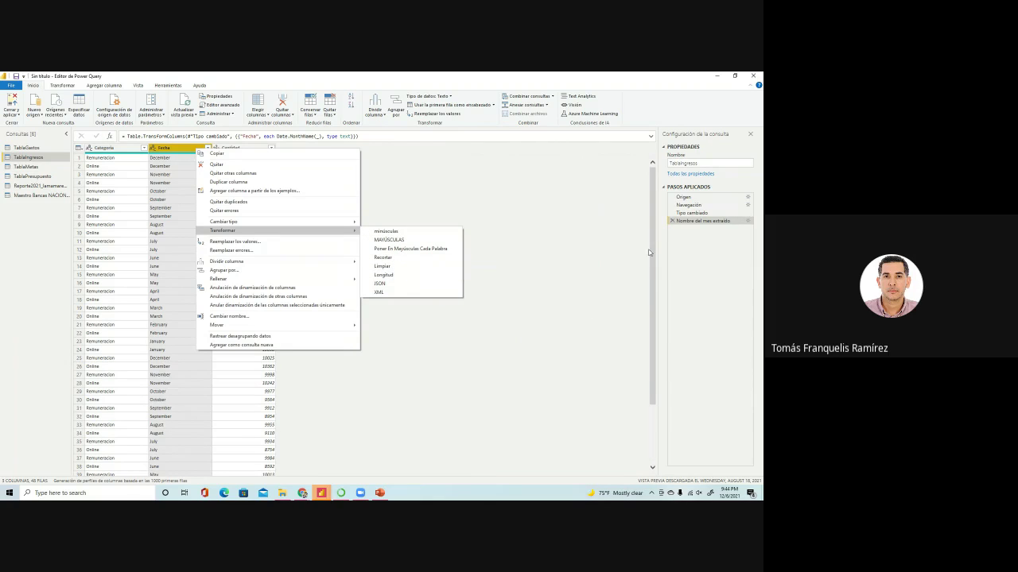
{"action": "left_click", "coordinate": [672, 221]}
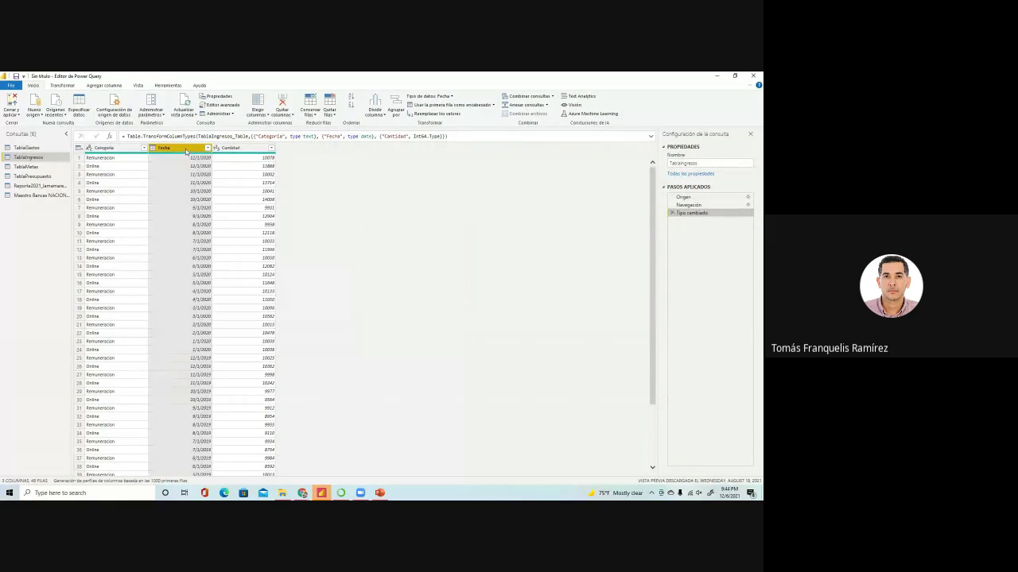
- Apply Nombre del mes to the Fecha column again and duplicate the resulting month-name column
{"action": "right_click", "coordinate": [186, 148]}
{"action": "mouse_move", "coordinate": [291, 232]}
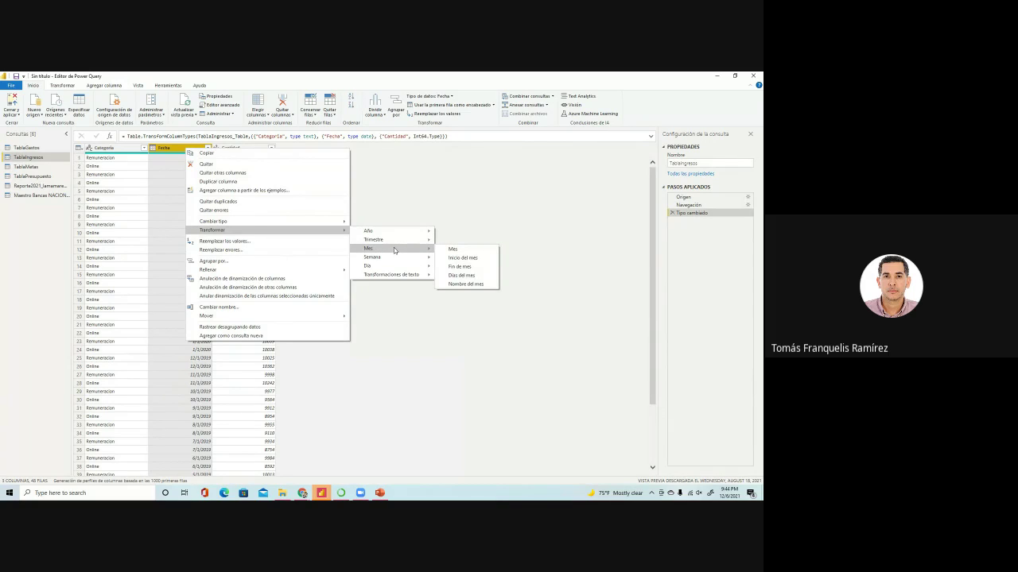
{"action": "left_click", "coordinate": [469, 285]}
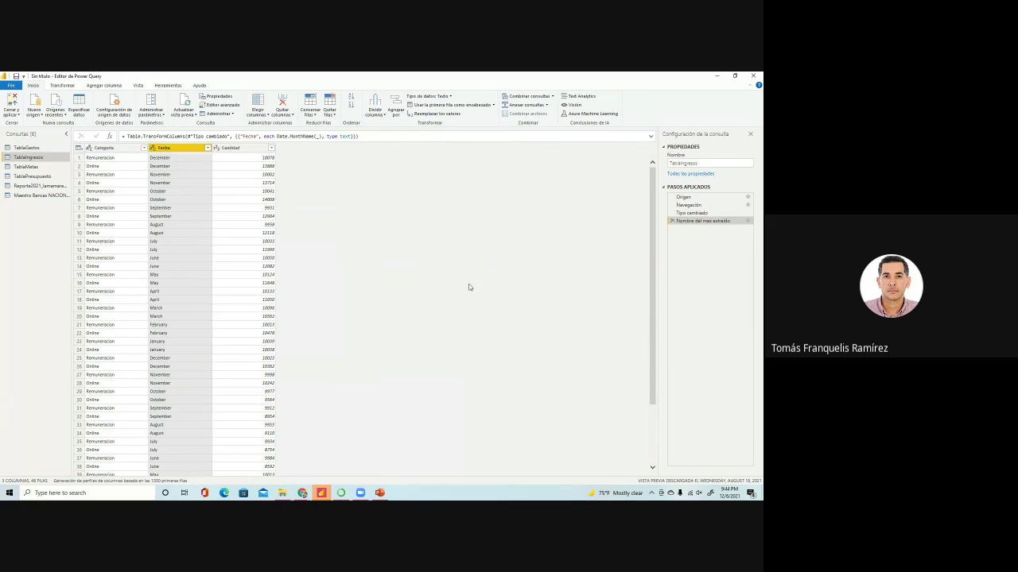
{"action": "right_click", "coordinate": [185, 148]}
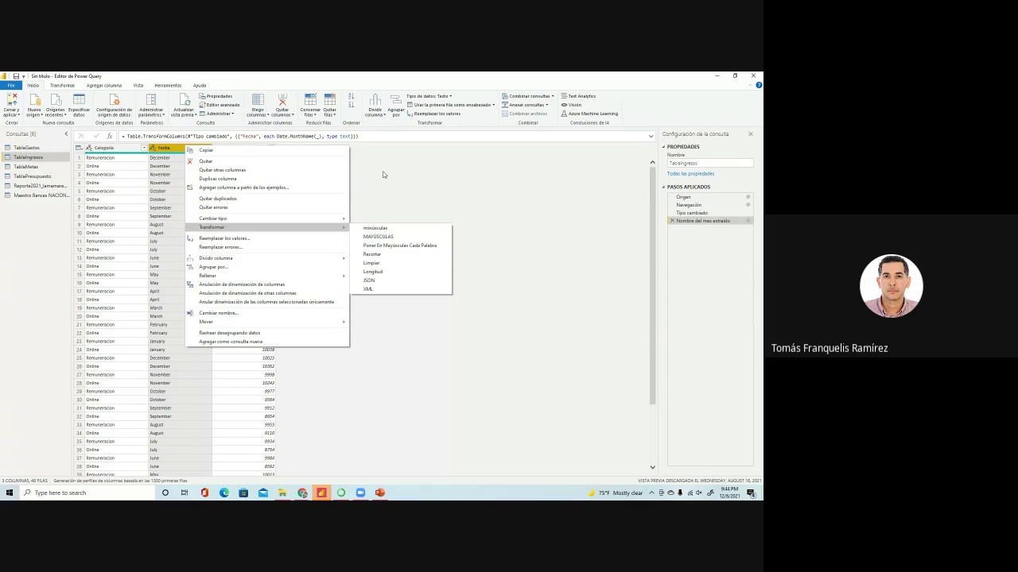
{"action": "left_click", "coordinate": [269, 179]}
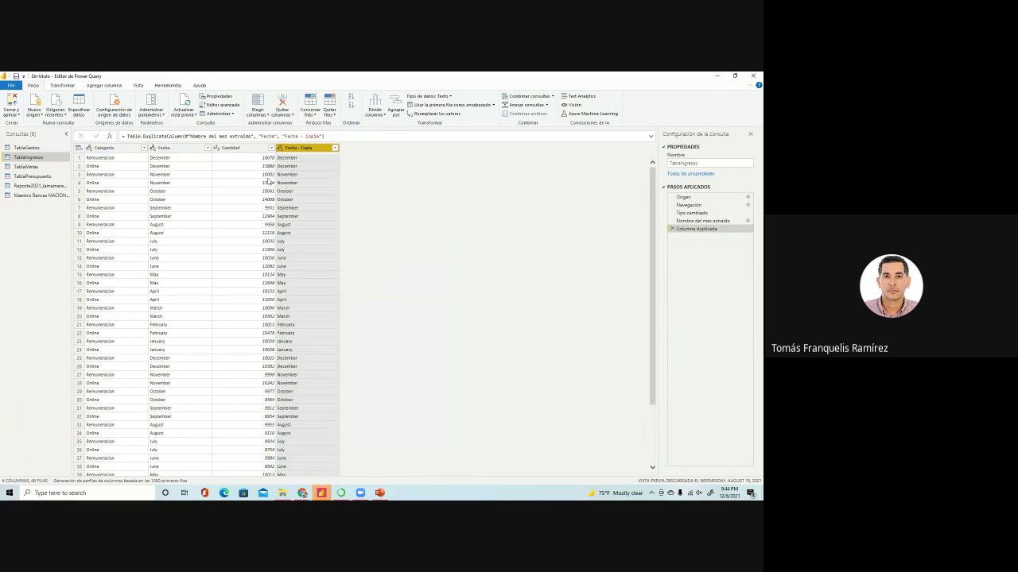
- Delete the applied steps Columna duplicada and Nombre del mes extraído from the TablaIngresos query
{"action": "right_click", "coordinate": [166, 148]}
{"action": "left_click", "coordinate": [713, 264]}
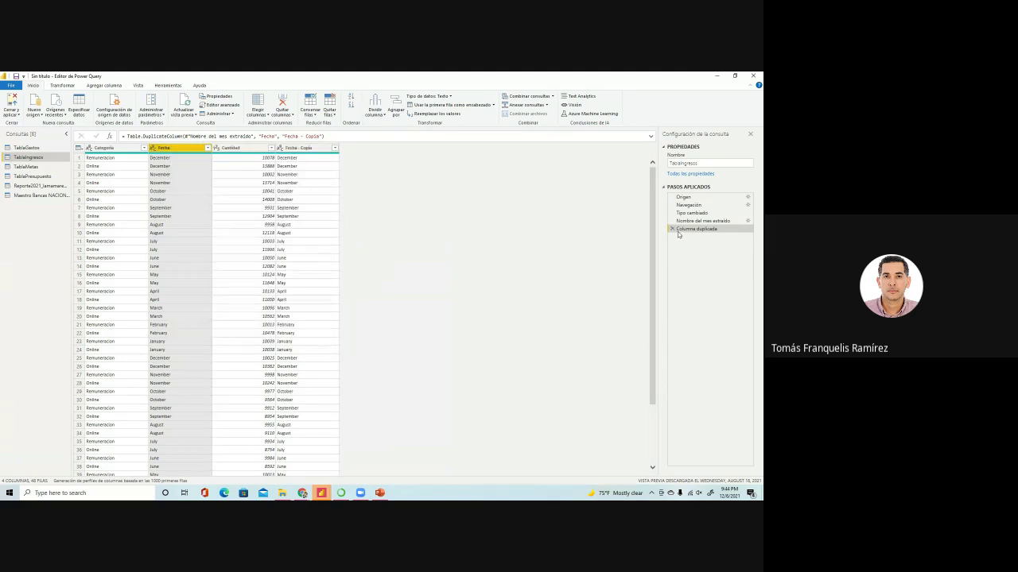
{"action": "left_click", "coordinate": [672, 229]}
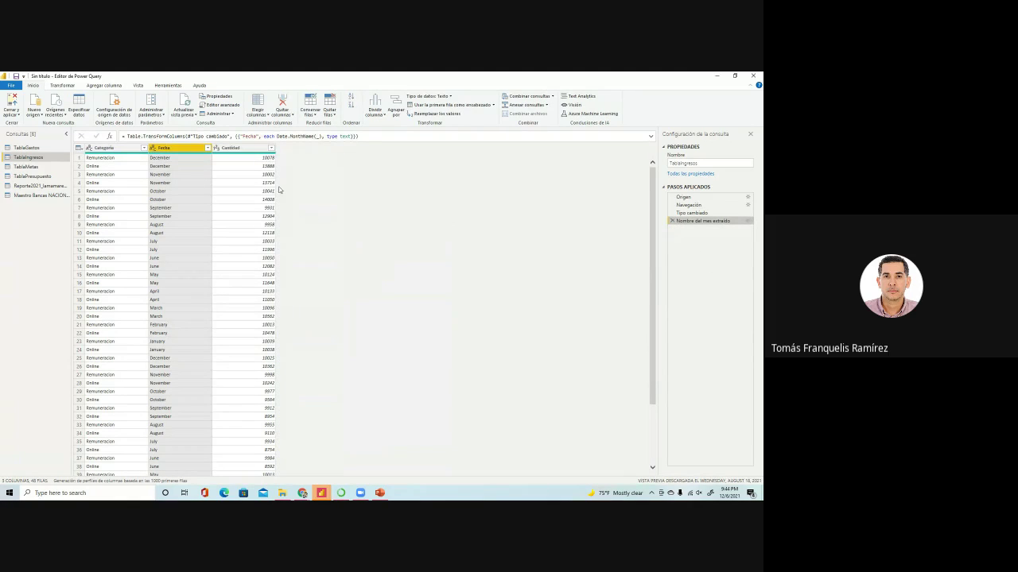
{"action": "left_click", "coordinate": [671, 221]}
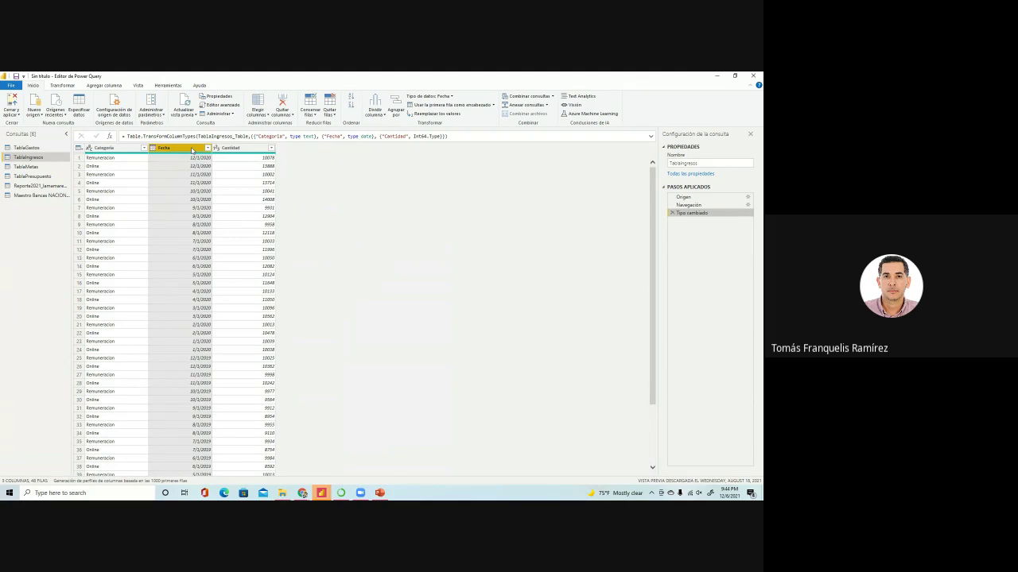
- Duplicate the Fecha date column in TablaIngresos and convert the copy to month names with Nombre del mes
{"action": "right_click", "coordinate": [192, 149]}
{"action": "left_click", "coordinate": [225, 182]}
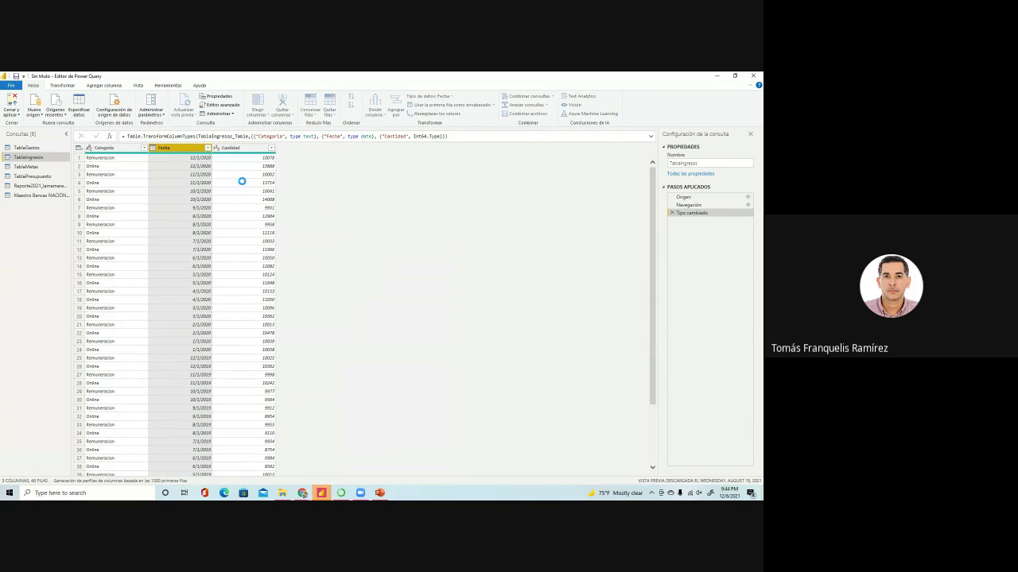
{"action": "right_click", "coordinate": [308, 150]}
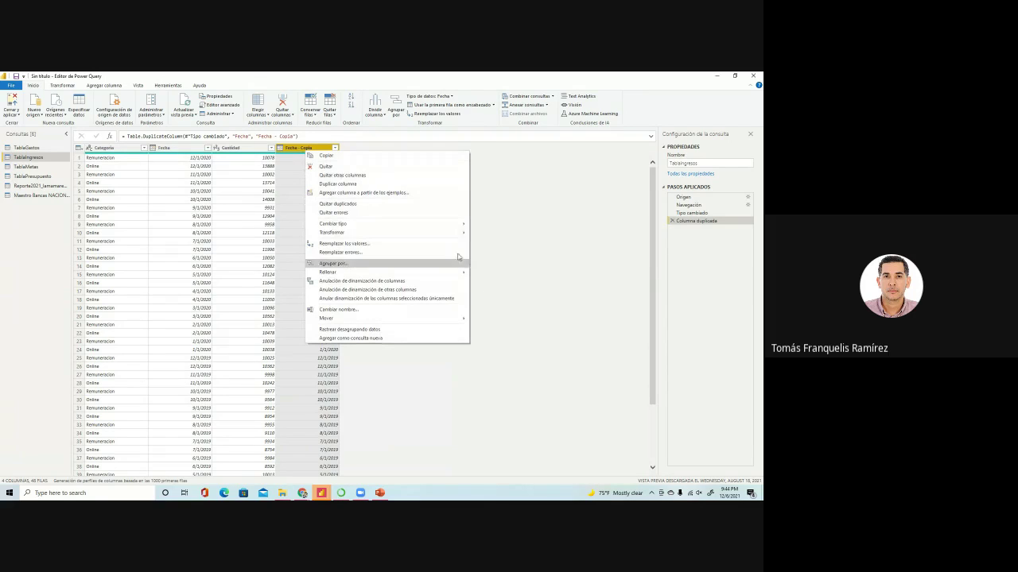
{"action": "mouse_move", "coordinate": [442, 232]}
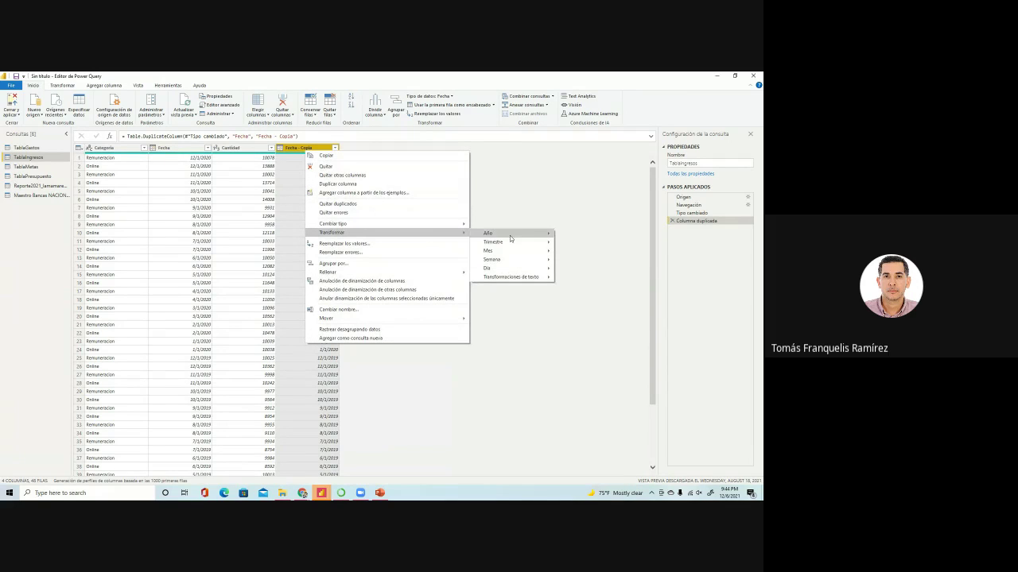
{"action": "mouse_move", "coordinate": [518, 251]}
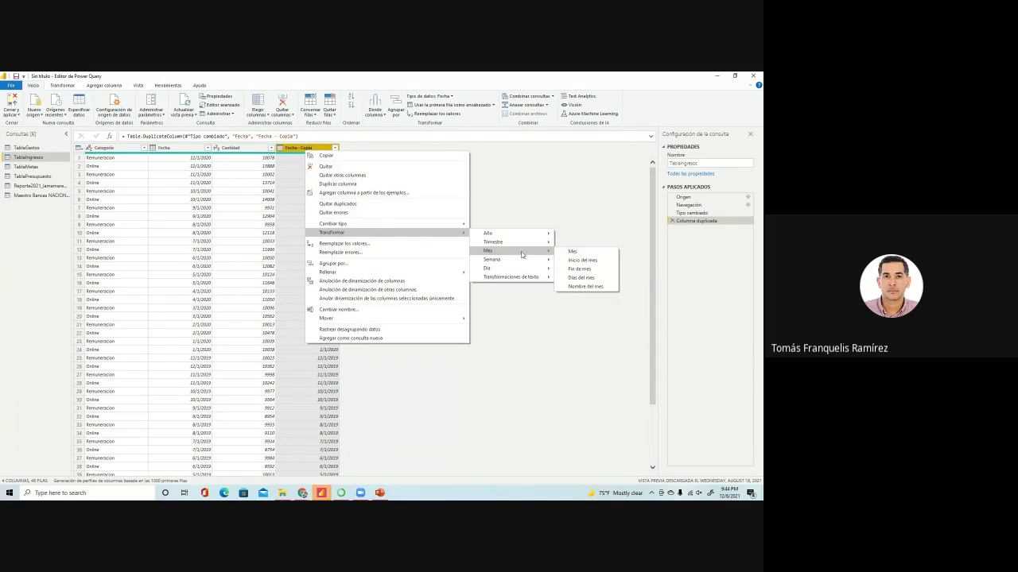
{"action": "left_click", "coordinate": [585, 287]}
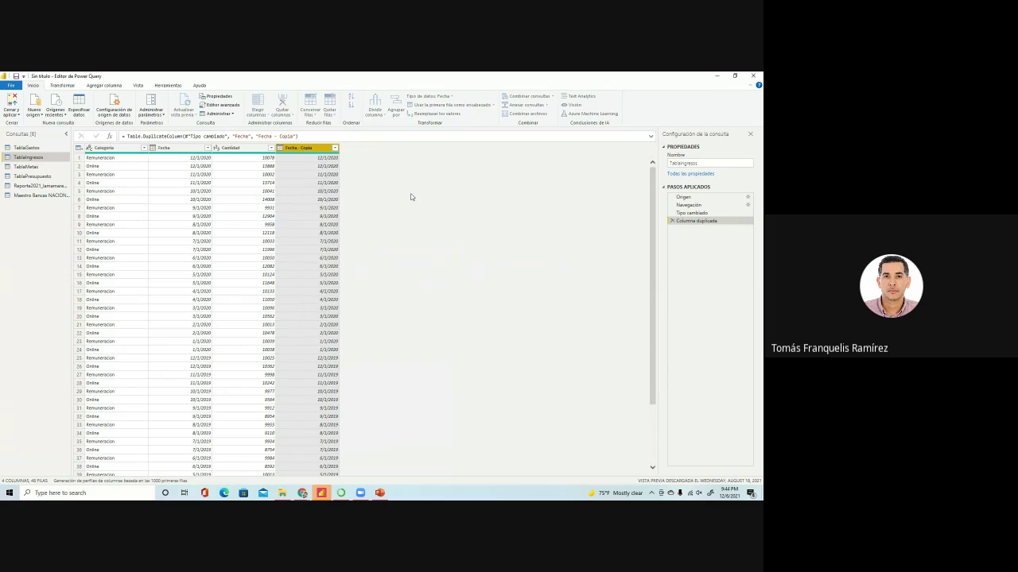
- Rename the Fecha - Copia column as Nombre_MEs
{"action": "double_click", "coordinate": [317, 148]}
{"action": "type", "text": "M"}
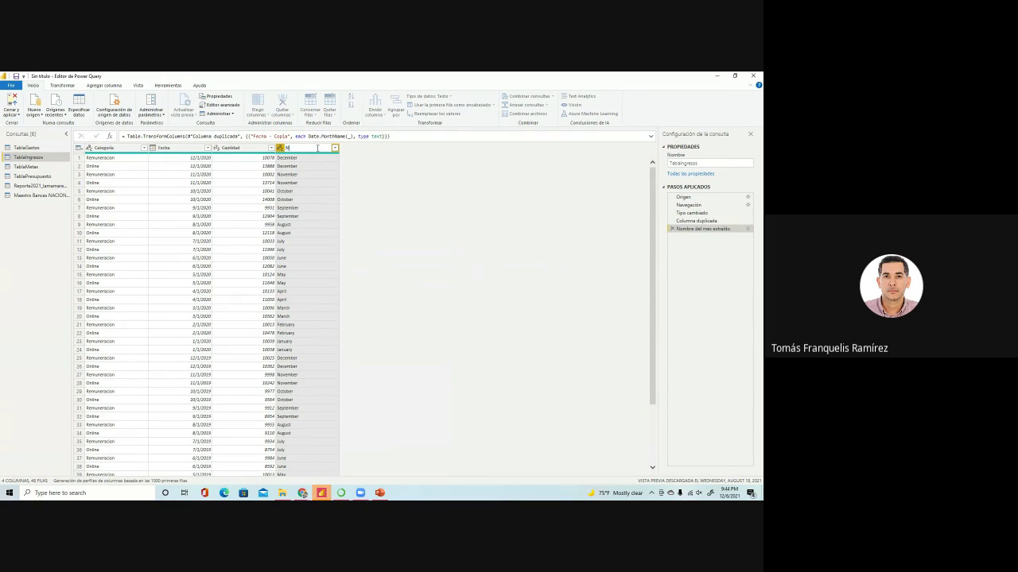
{"action": "type", "text": "ombre_MEs"}
{"action": "key", "text": "Return"}
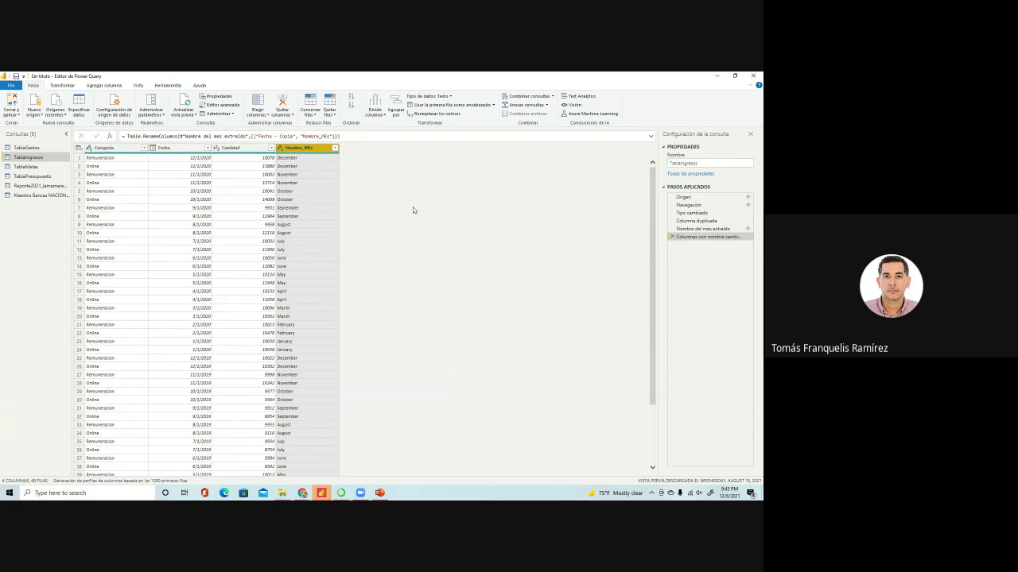
- Examine the numeric transformations offered for the Cantidad column
{"action": "left_click", "coordinate": [244, 149]}
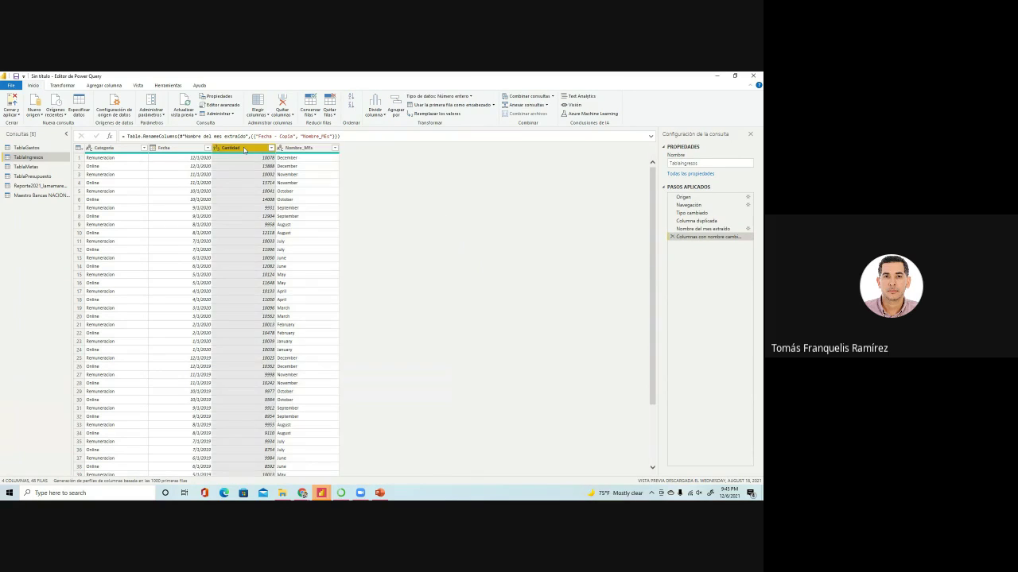
{"action": "right_click", "coordinate": [245, 150]}
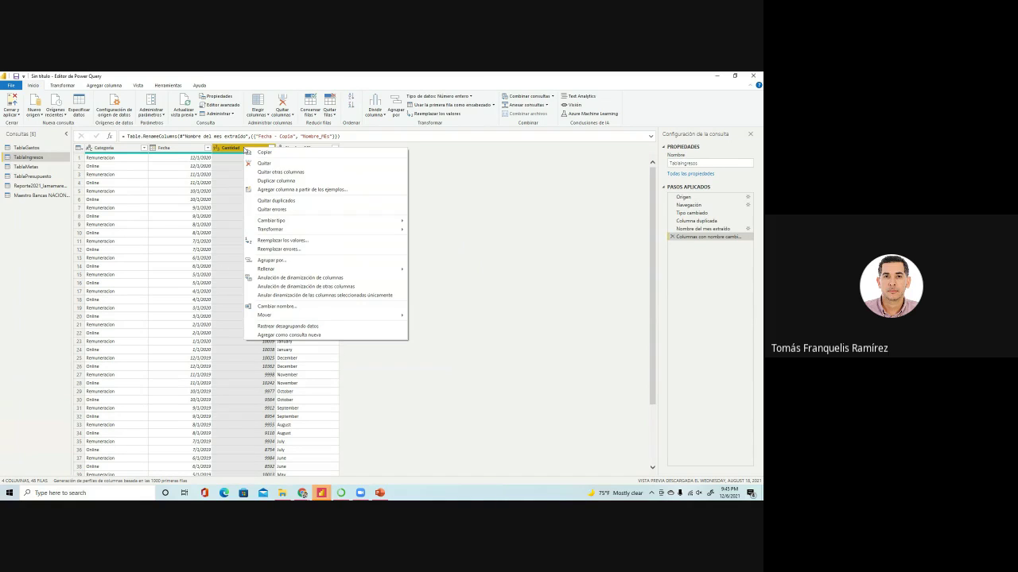
{"action": "mouse_move", "coordinate": [395, 230]}
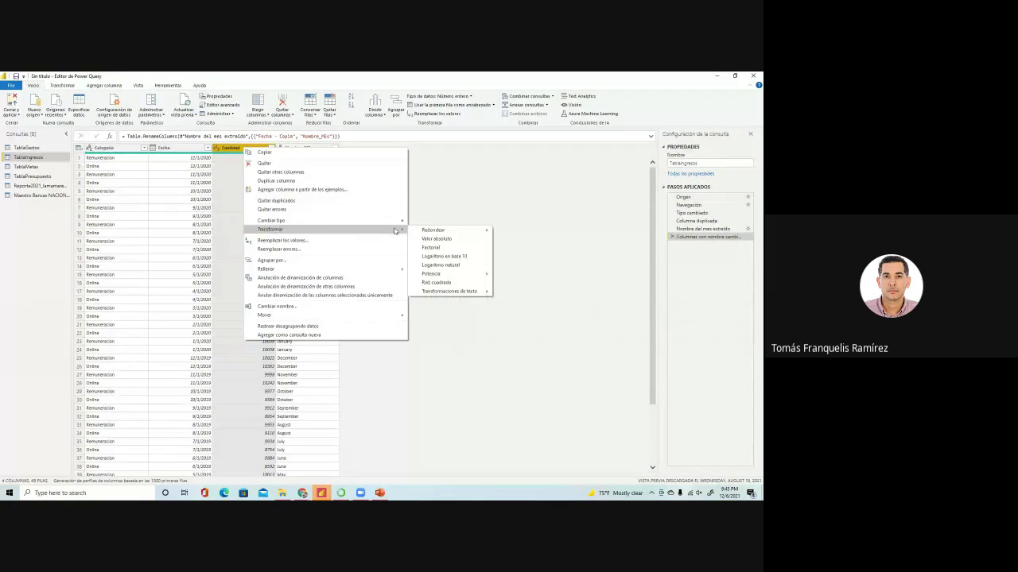
{"action": "mouse_move", "coordinate": [427, 232]}
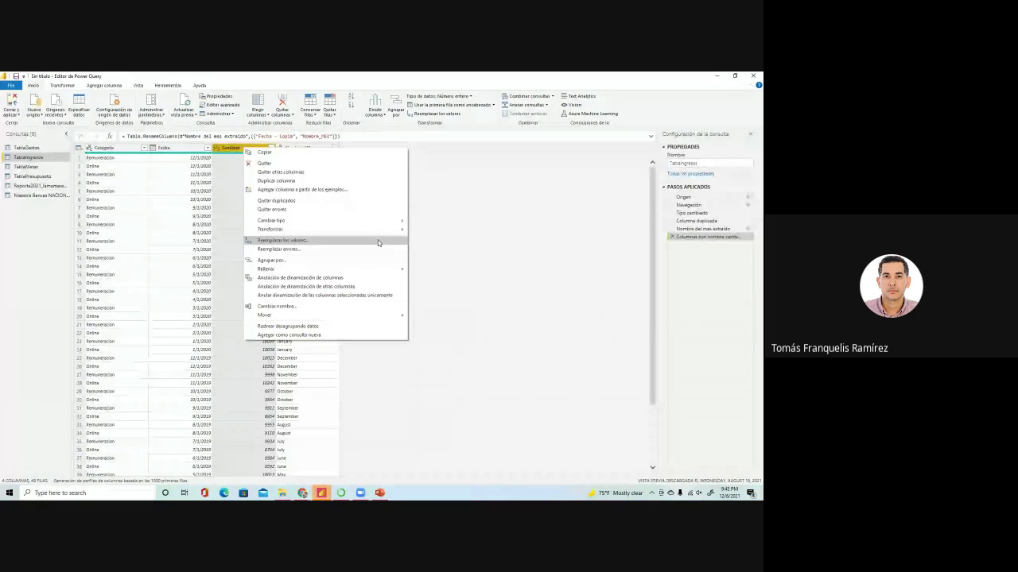
- Examine the Reemplazar los valores settings for the Categoria column, including its advanced options, without applying a replacement
{"action": "left_click", "coordinate": [109, 148]}
{"action": "right_click", "coordinate": [109, 148]}
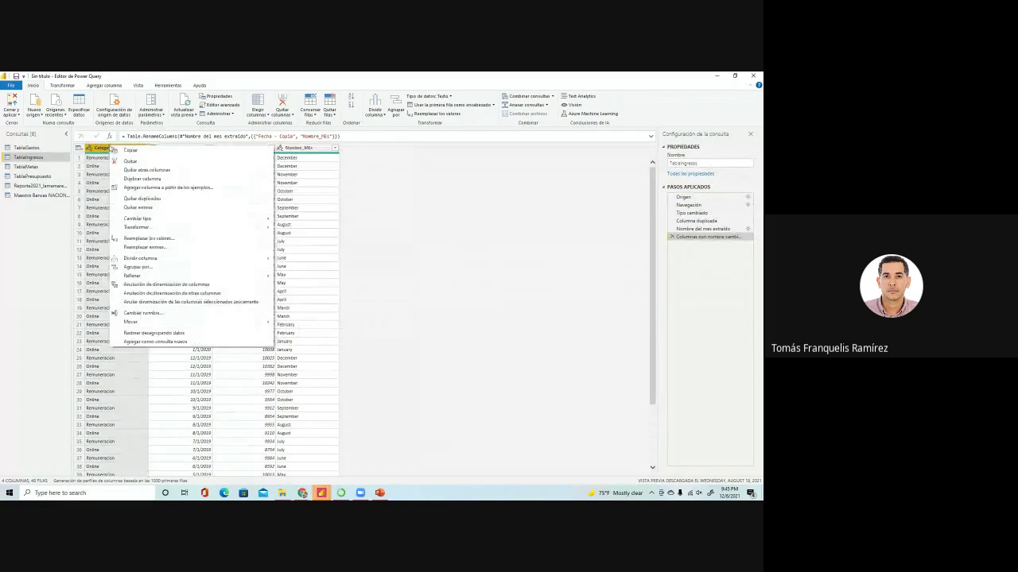
{"action": "left_click", "coordinate": [191, 238]}
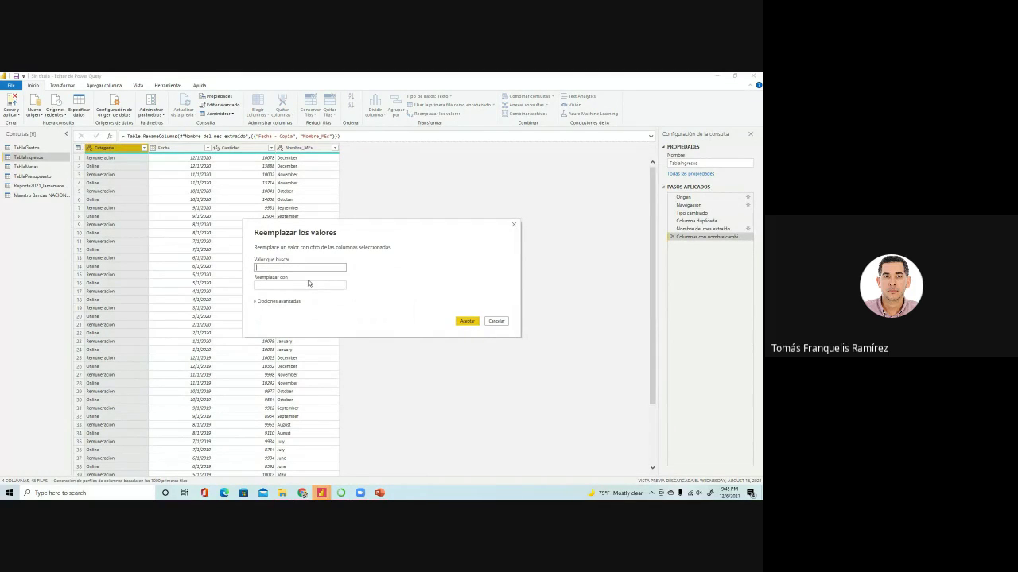
{"action": "left_click", "coordinate": [271, 302]}
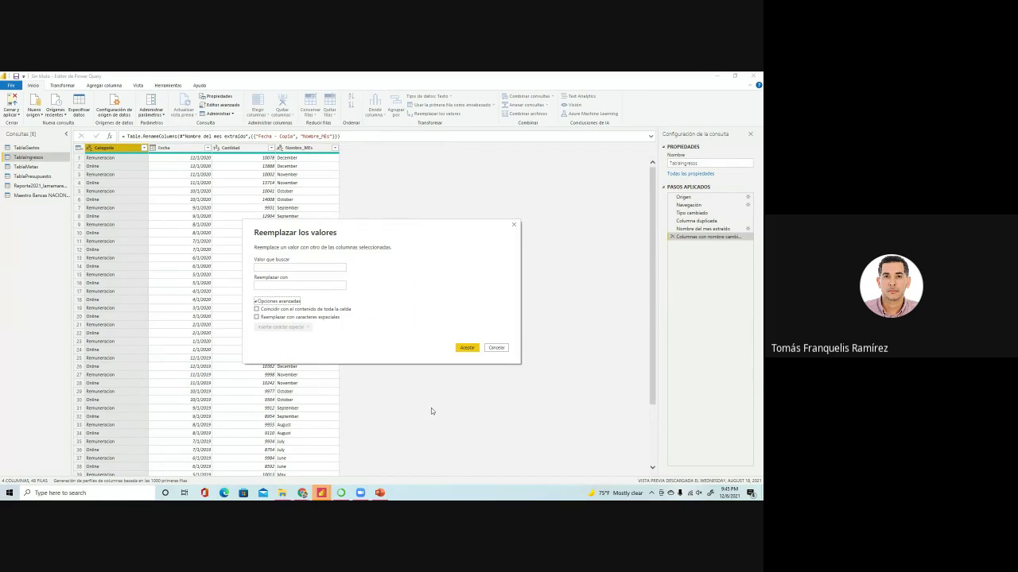
{"action": "left_click", "coordinate": [496, 350]}
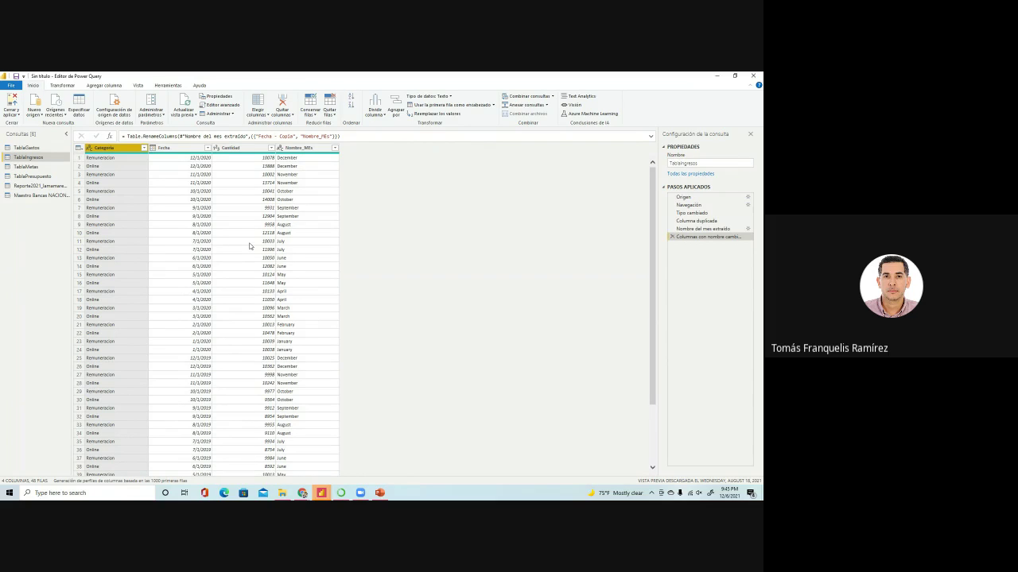
- Examine the operations available for the whole TablaIngresos table and the sort and filter options of the Categoria column
{"action": "left_click", "coordinate": [79, 148]}
{"action": "left_click", "coordinate": [80, 149]}
{"action": "left_click", "coordinate": [80, 149]}
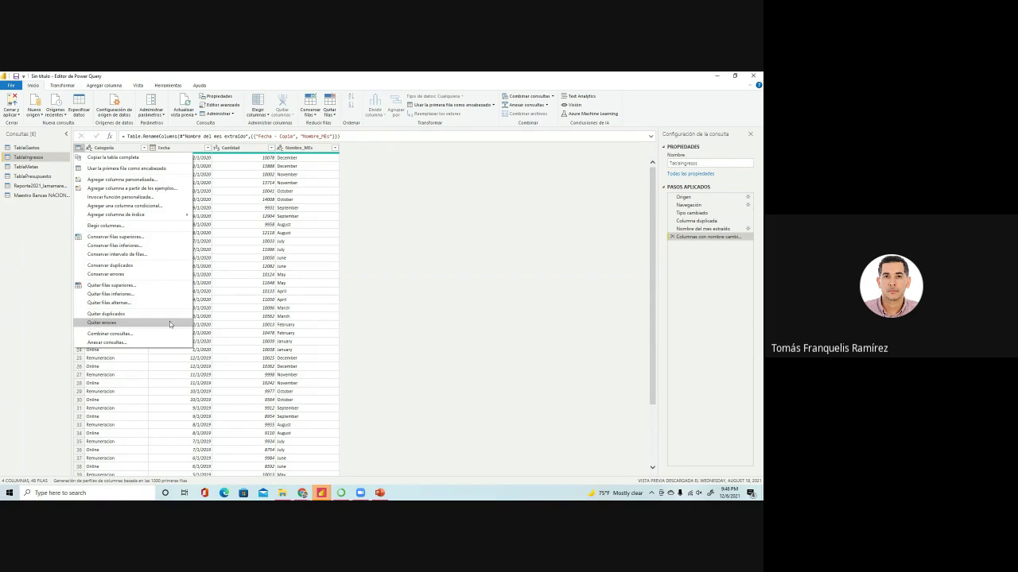
{"action": "left_click", "coordinate": [397, 252]}
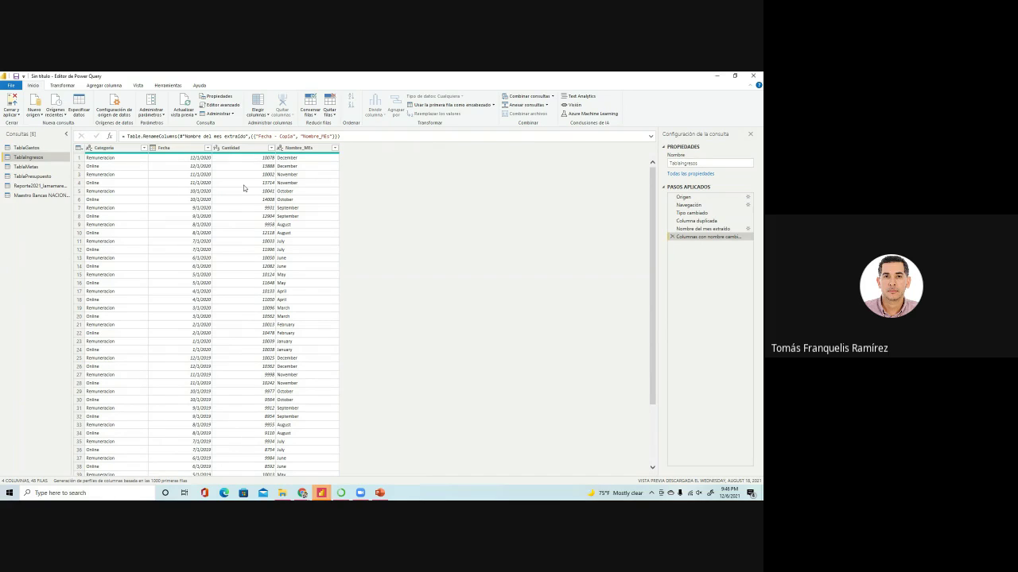
{"action": "left_click", "coordinate": [143, 149]}
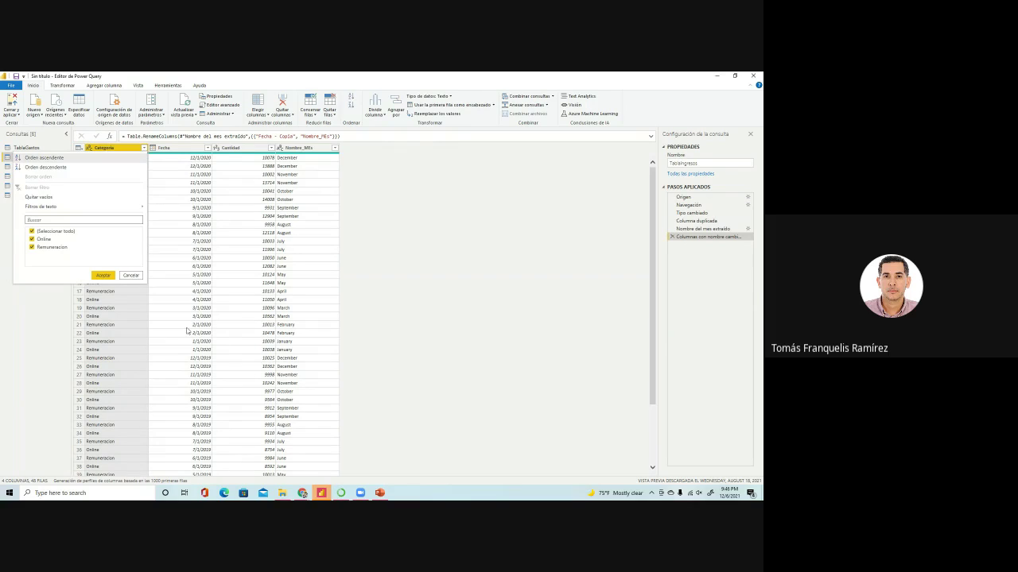
{"action": "left_click", "coordinate": [130, 276]}
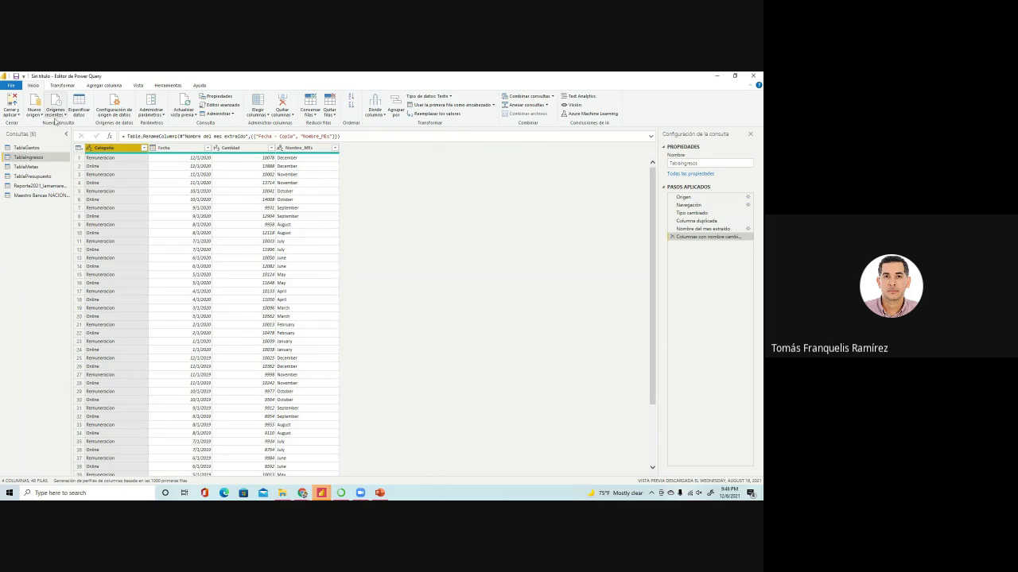
- Review the close-and-apply options and the data types available for the Categoria and Cantidad columns
{"action": "left_click", "coordinate": [10, 106]}
{"action": "left_click", "coordinate": [17, 115]}
{"action": "key", "text": "Escape"}
{"action": "left_click", "coordinate": [64, 86]}
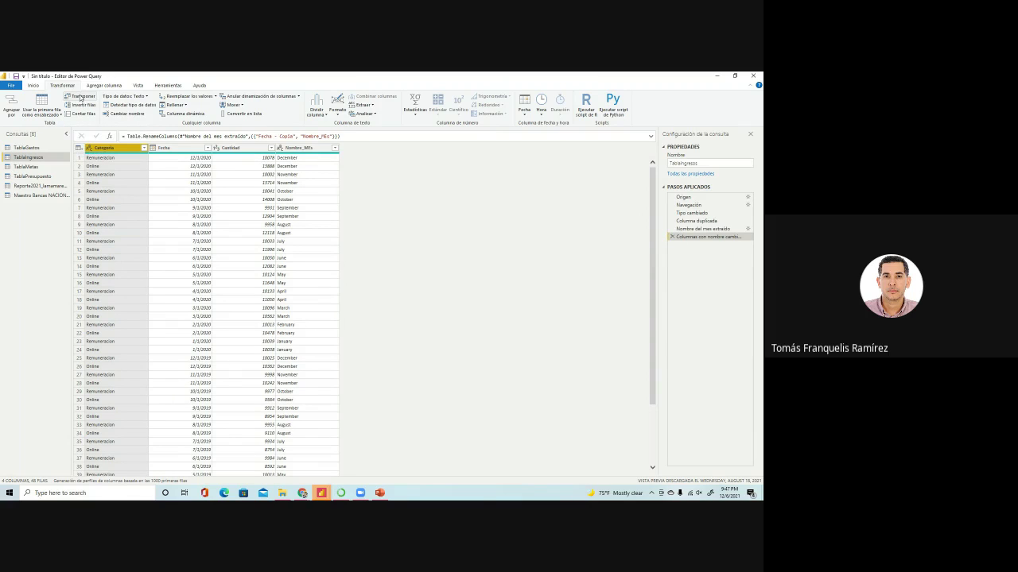
{"action": "left_click", "coordinate": [147, 96]}
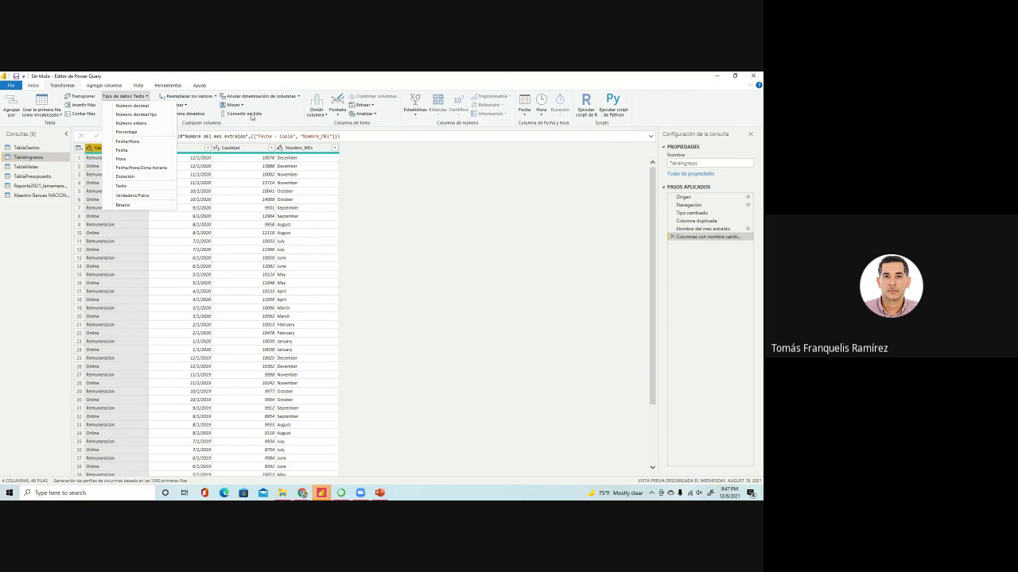
{"action": "left_click", "coordinate": [256, 86]}
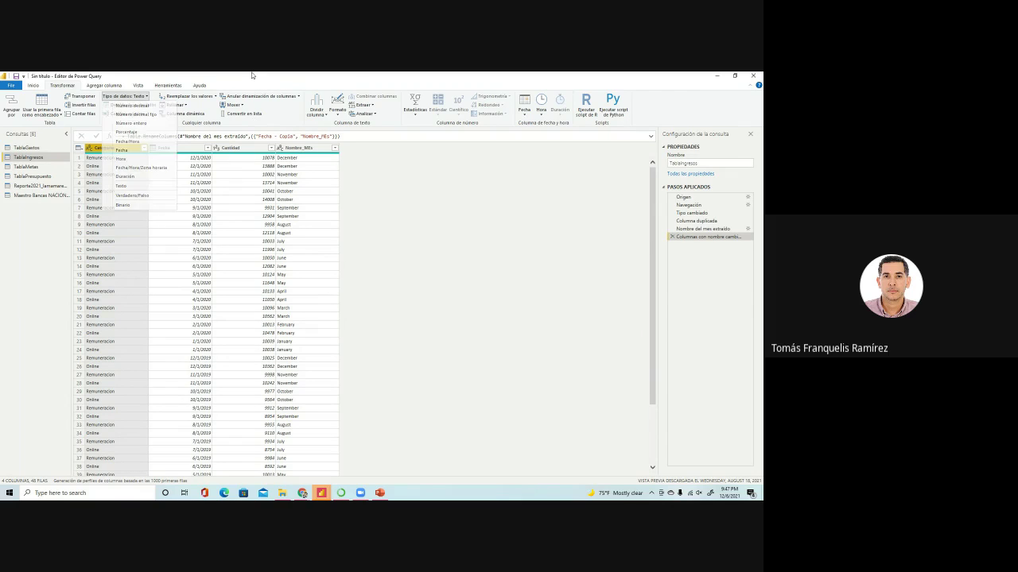
{"action": "left_click", "coordinate": [253, 149]}
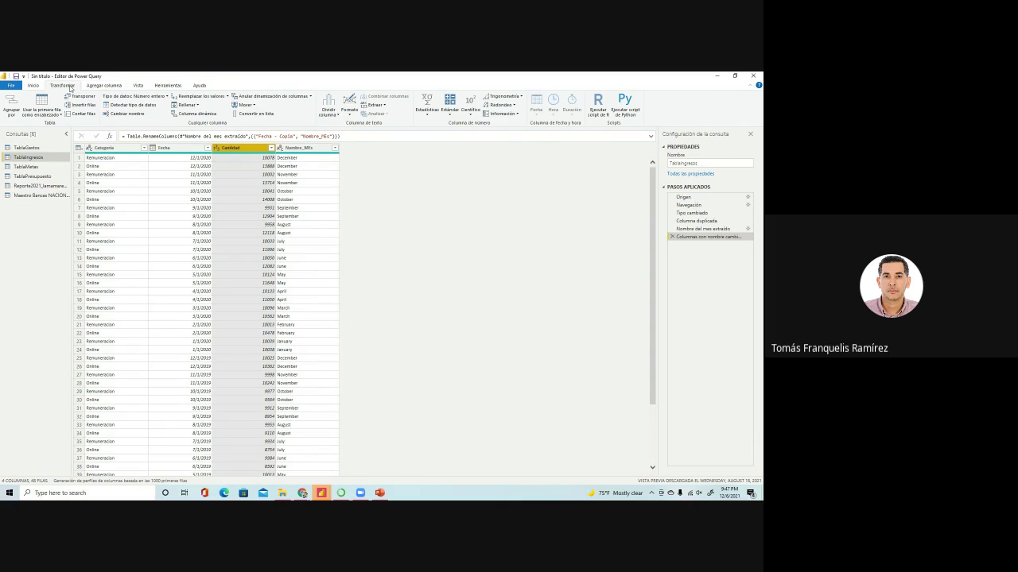
{"action": "left_click", "coordinate": [160, 97]}
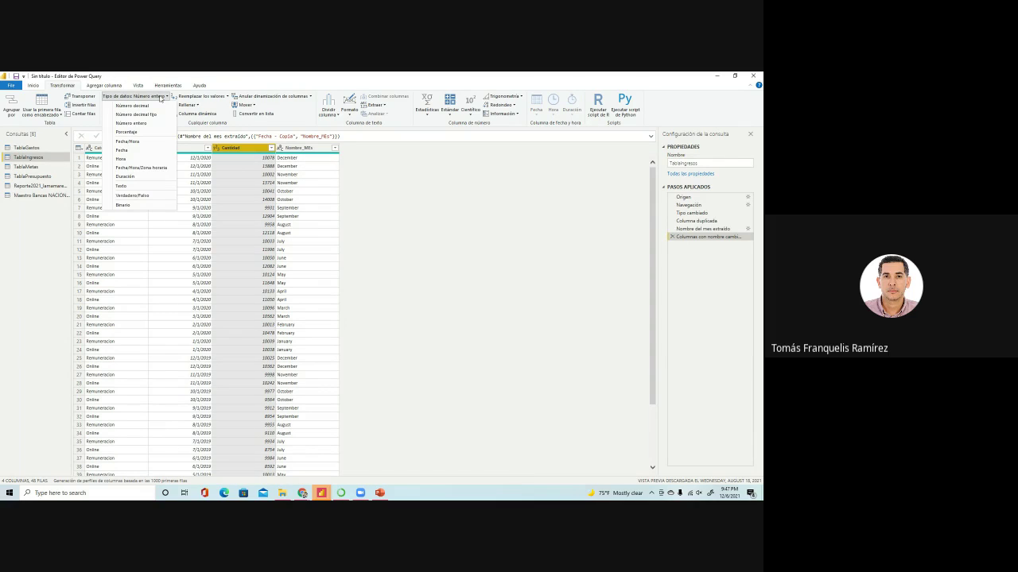
{"action": "left_click", "coordinate": [222, 82]}
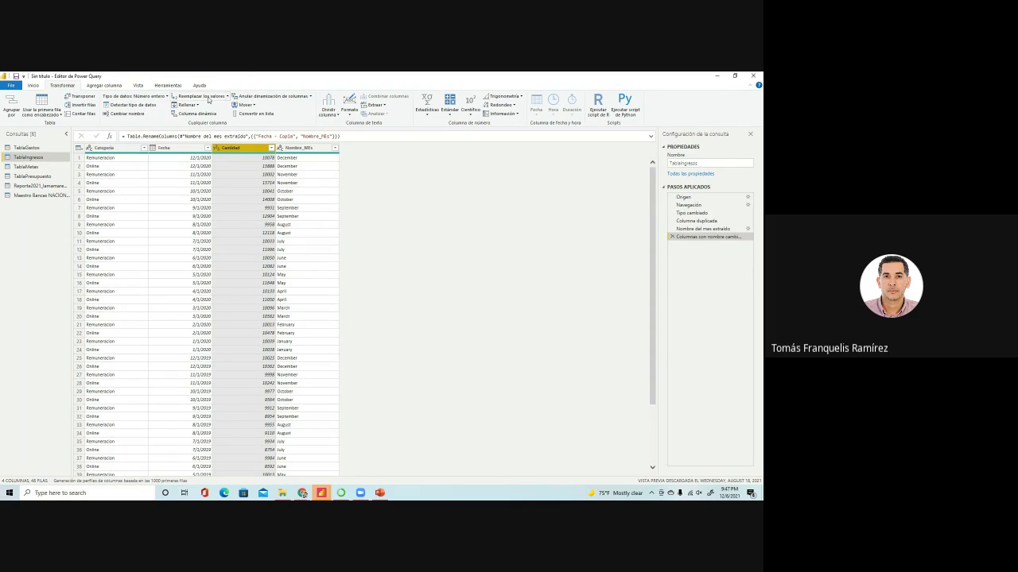
- Fill the Cantidad column downward and replace its values with their text length using Extraer Longitud
{"action": "left_click", "coordinate": [188, 104]}
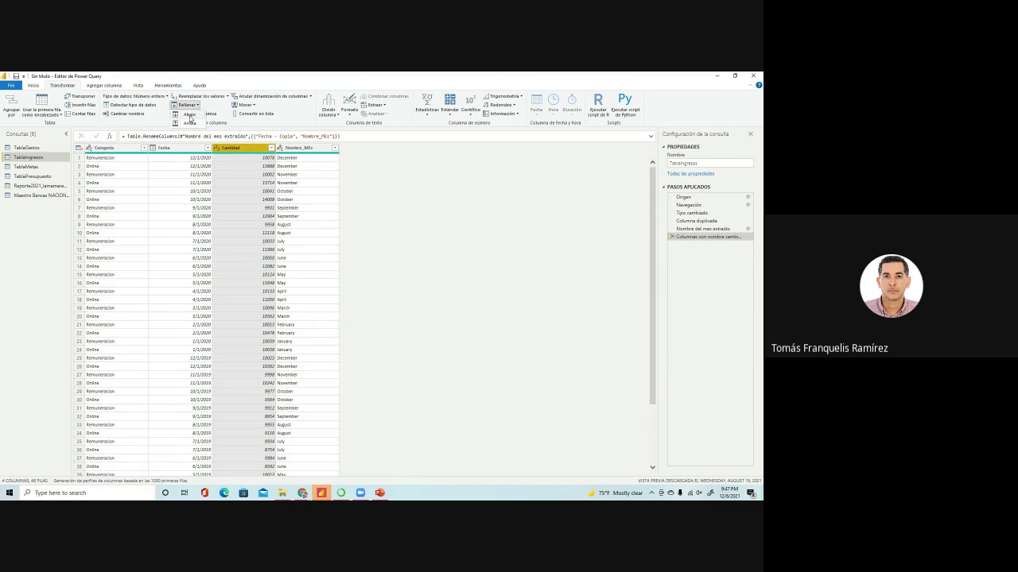
{"action": "left_click", "coordinate": [190, 116]}
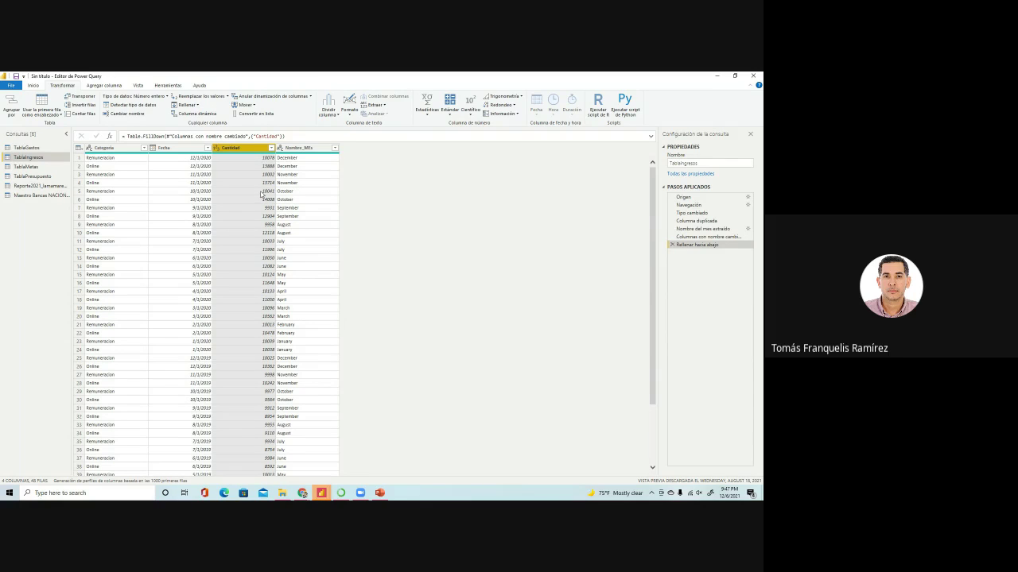
{"action": "left_click", "coordinate": [348, 111]}
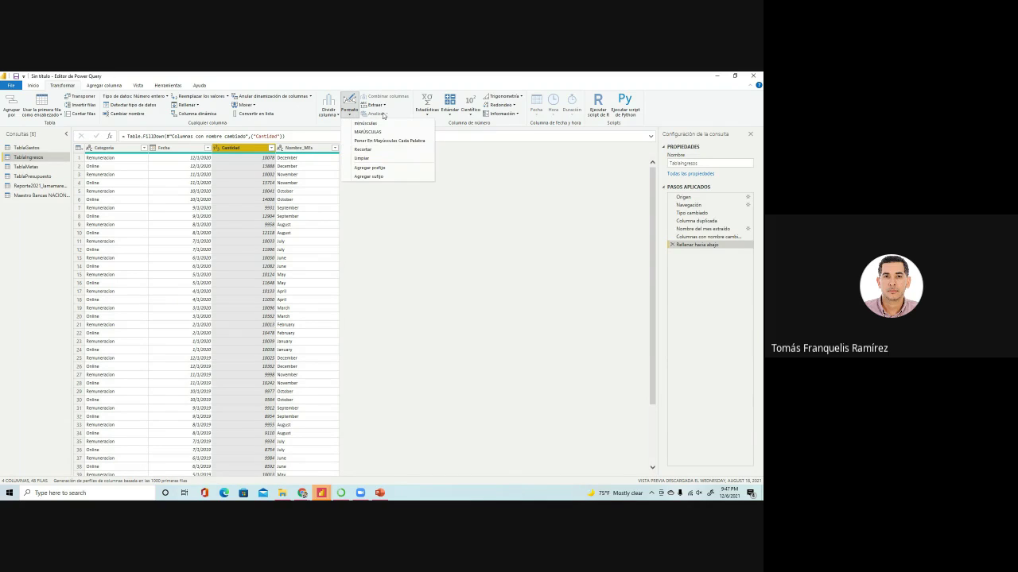
{"action": "left_click", "coordinate": [383, 106]}
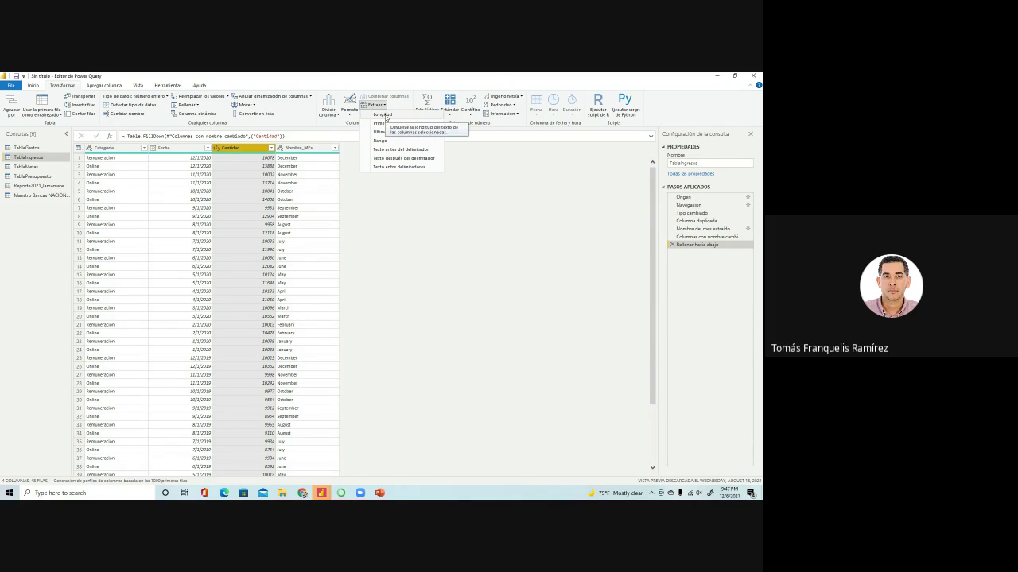
{"action": "left_click", "coordinate": [384, 116]}
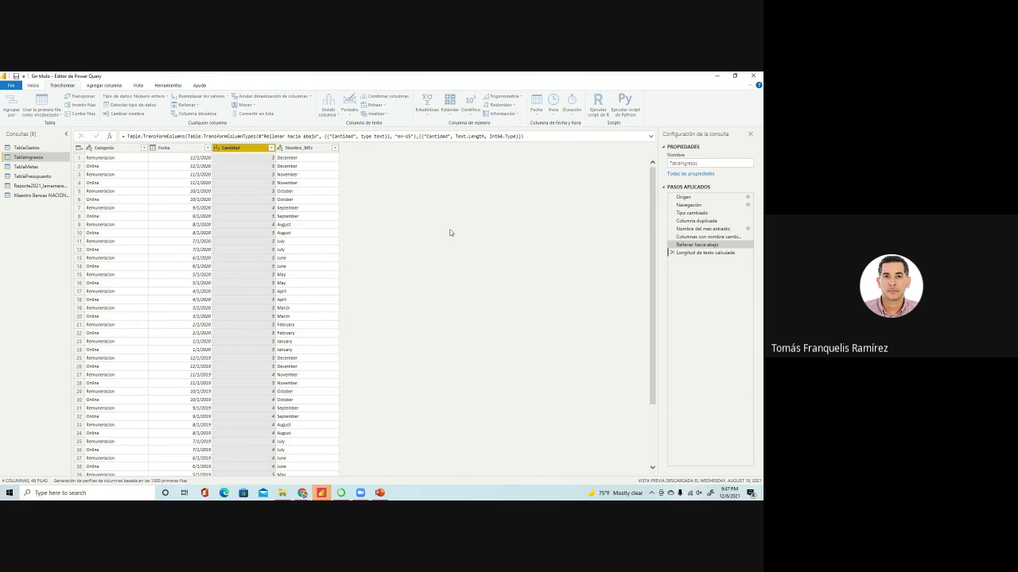
- Delete the applied step Longitud de texto calculada from the TablaIngresos query
{"action": "left_click", "coordinate": [381, 105]}
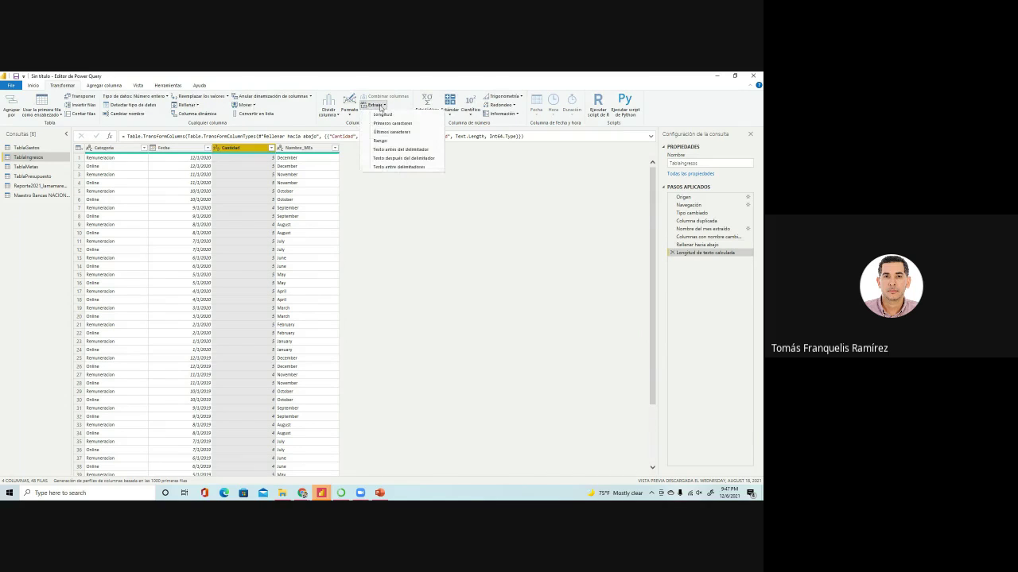
{"action": "left_click", "coordinate": [551, 294]}
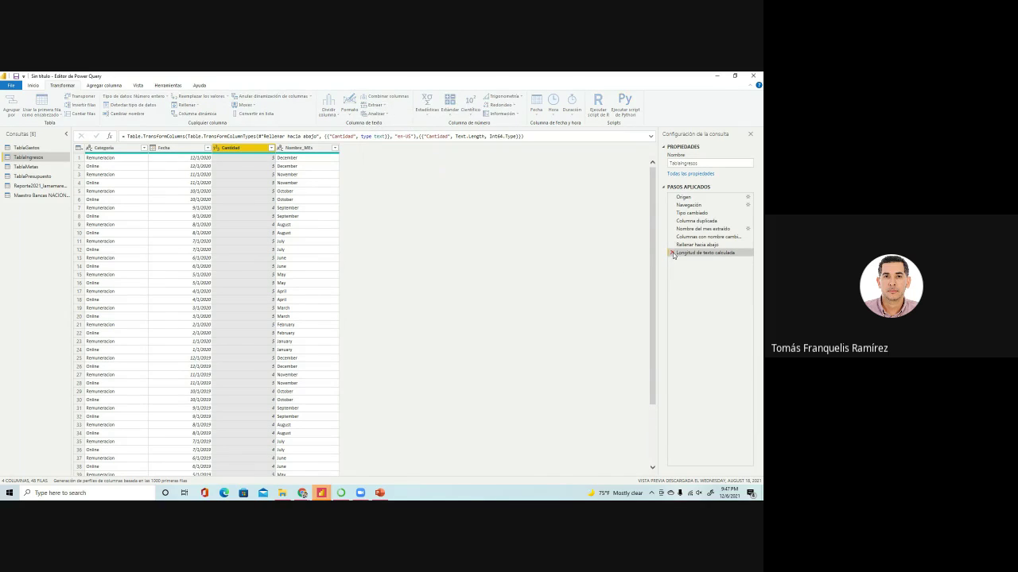
{"action": "left_click", "coordinate": [672, 252]}
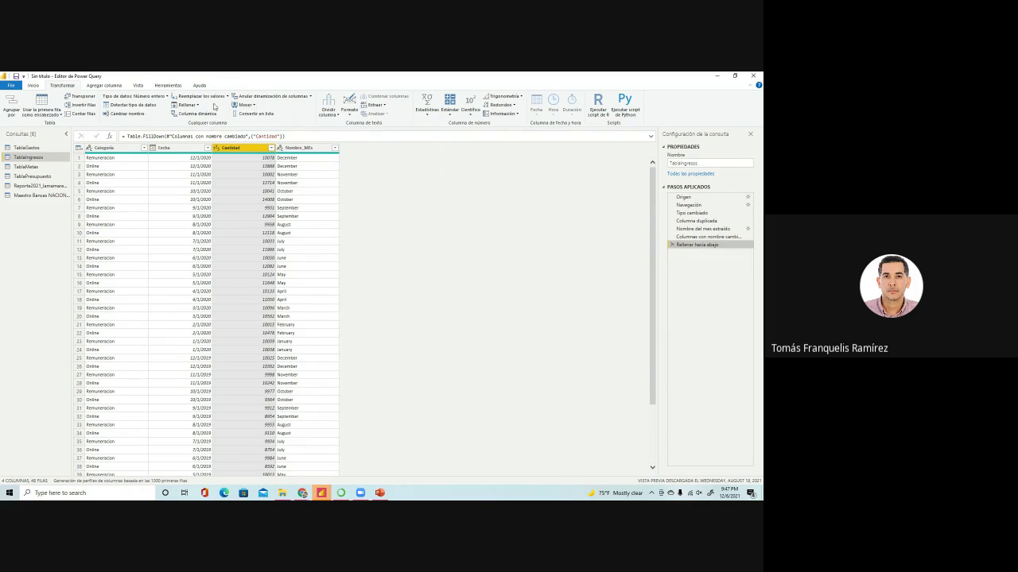
- Extract the text length of the Cantidad column again with Longitud
{"action": "left_click", "coordinate": [188, 105]}
{"action": "left_click", "coordinate": [197, 106]}
{"action": "left_click", "coordinate": [383, 105]}
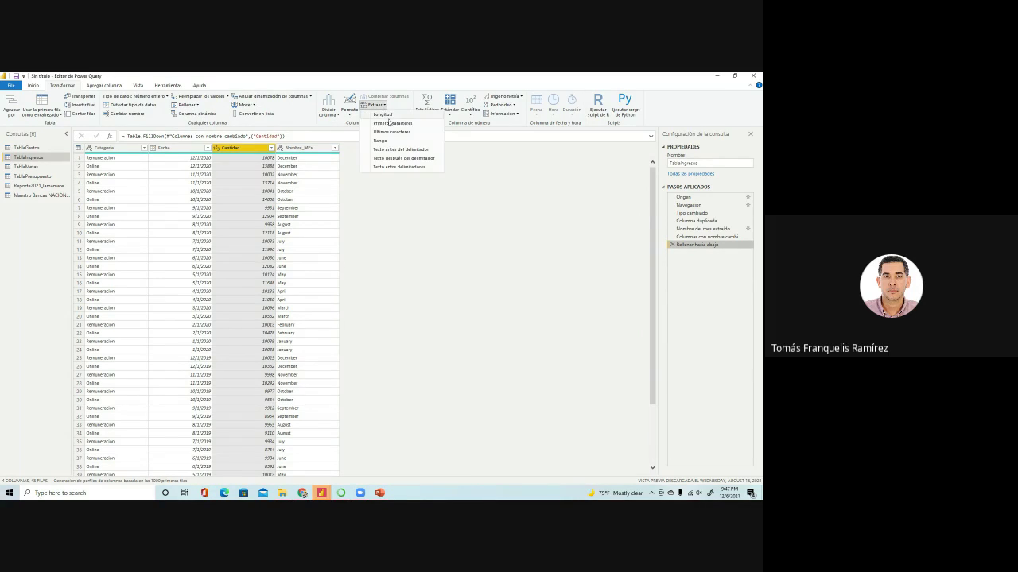
{"action": "left_click", "coordinate": [382, 115]}
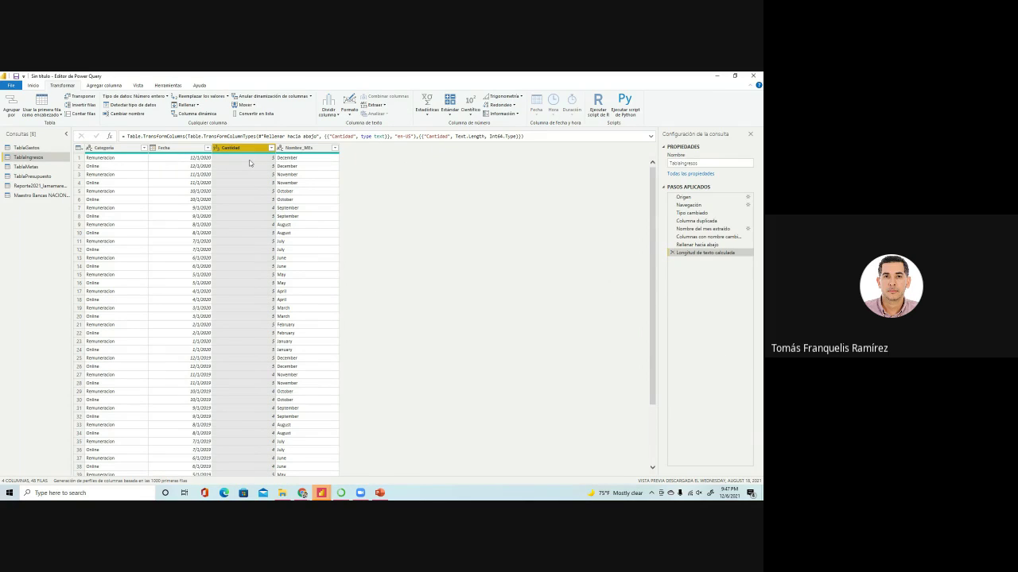
- Extract the text length of the Nombre_MEs column, and delete the applied steps for text length and Rellenar hacia abajo
{"action": "left_click", "coordinate": [301, 148]}
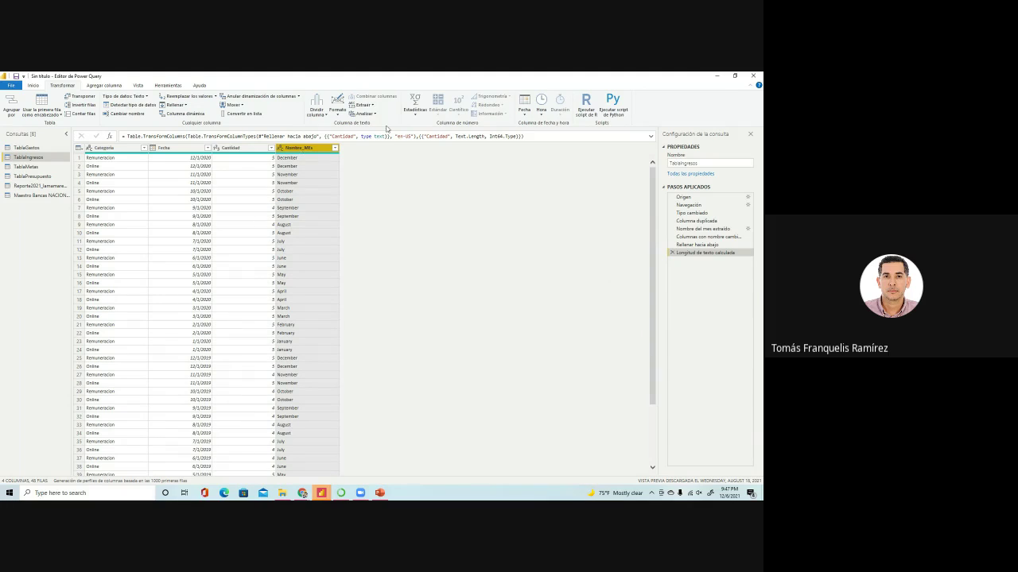
{"action": "left_click", "coordinate": [371, 106]}
{"action": "left_click", "coordinate": [383, 114]}
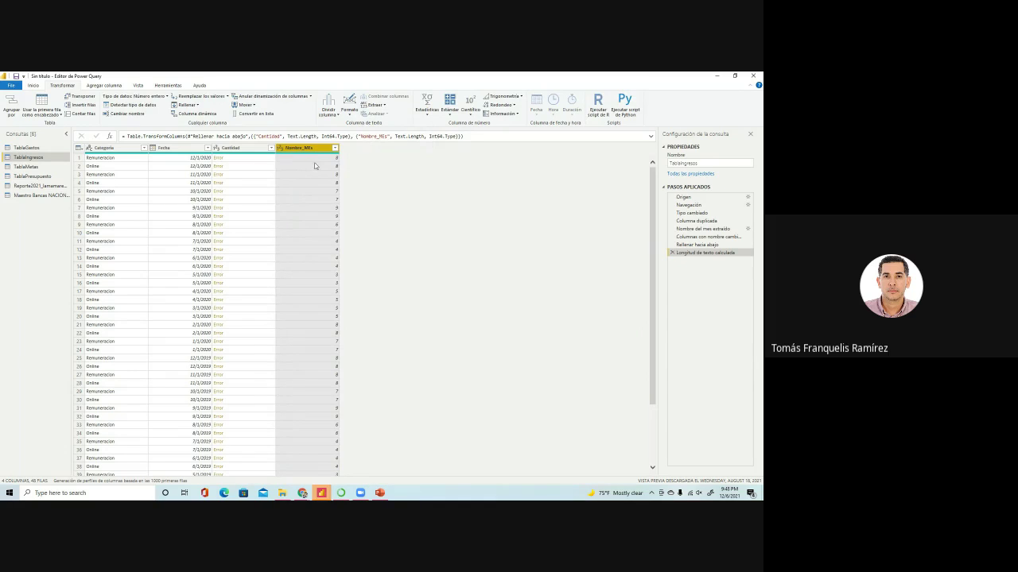
{"action": "left_click", "coordinate": [671, 245]}
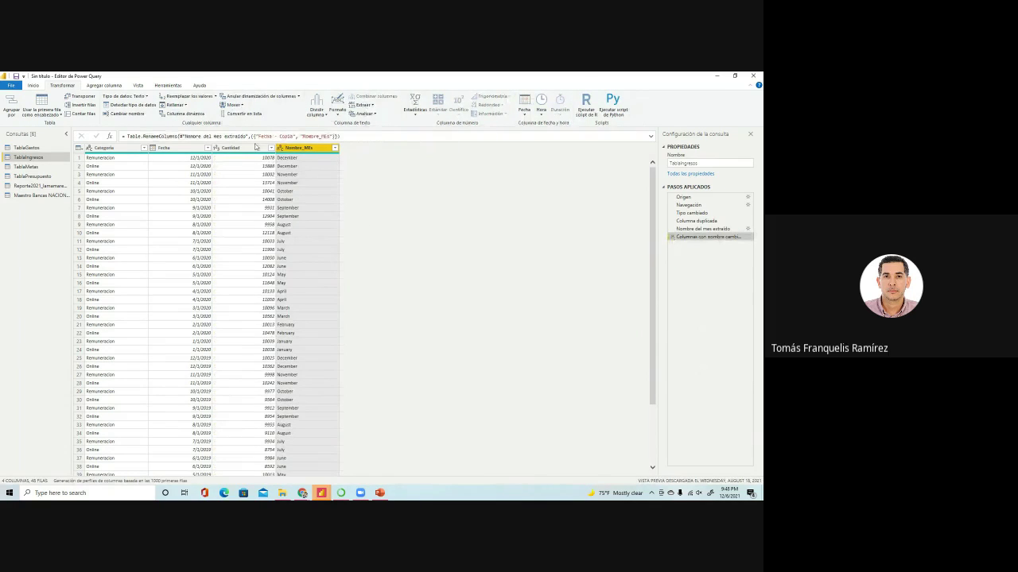
- Keep only the first 3 characters of the Cantidad column and set its data type to Número entero
{"action": "left_click", "coordinate": [254, 148]}
{"action": "left_click", "coordinate": [375, 105]}
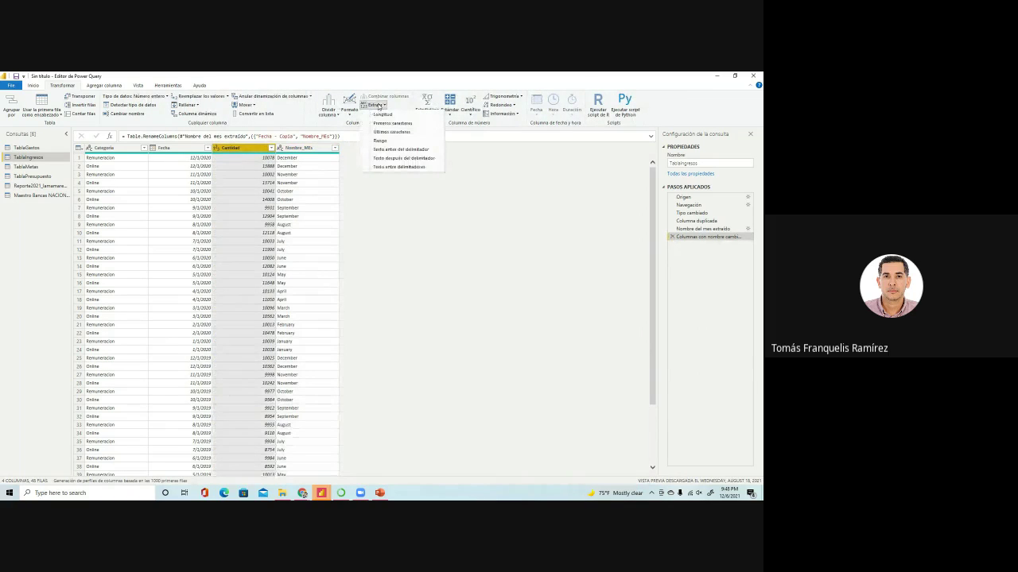
{"action": "left_click", "coordinate": [393, 124]}
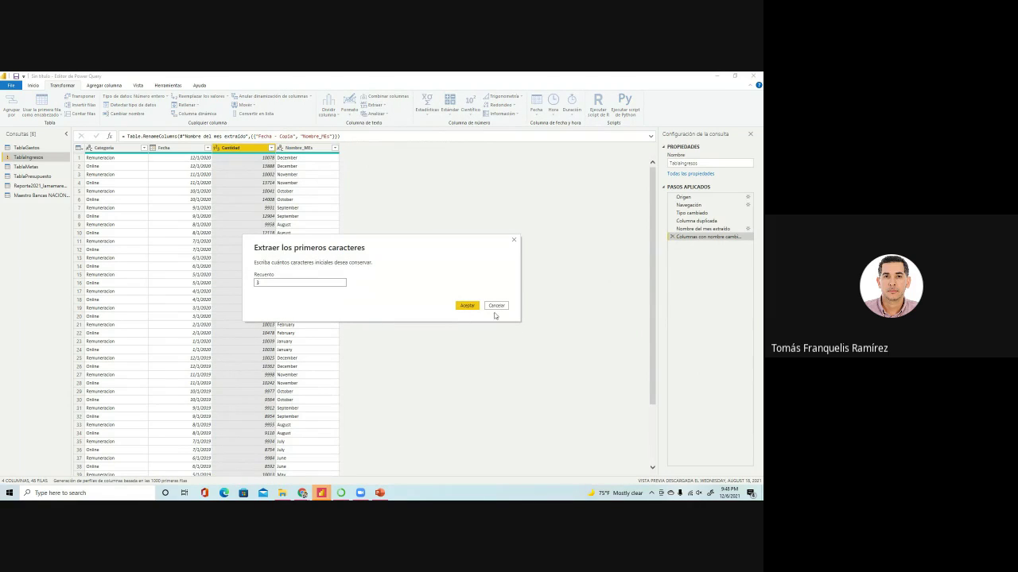
{"action": "left_click", "coordinate": [467, 305]}
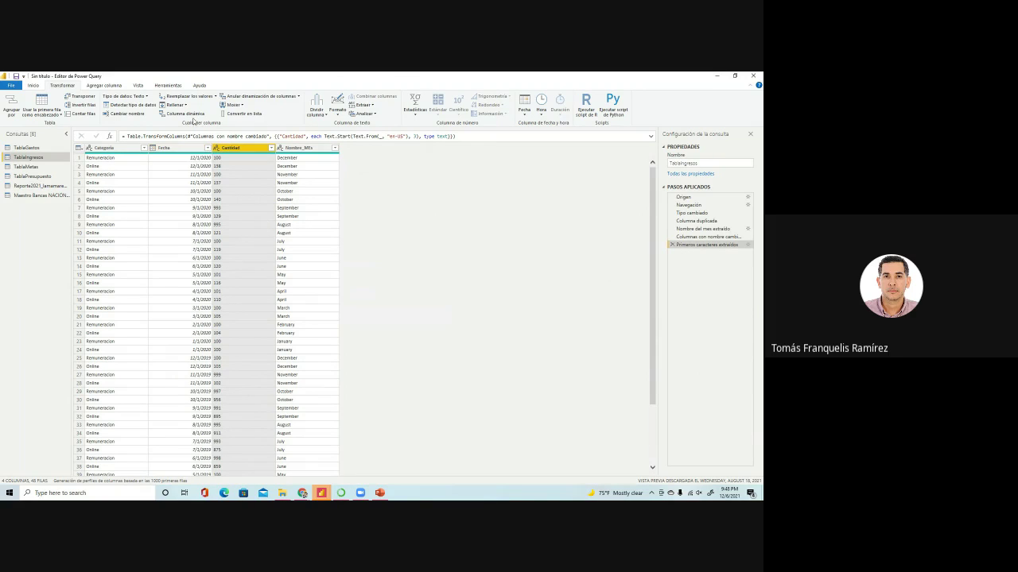
{"action": "left_click", "coordinate": [146, 96]}
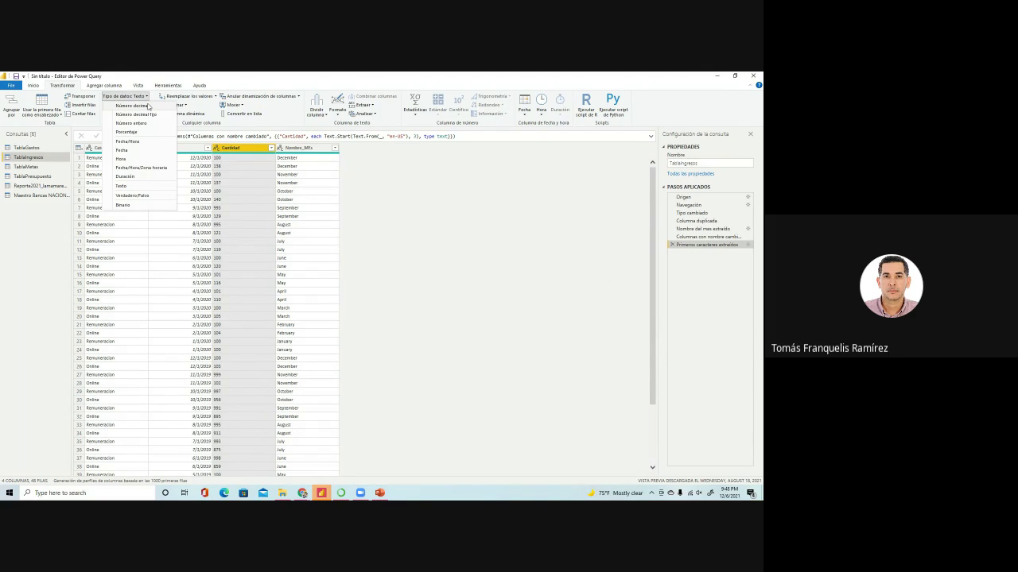
{"action": "left_click", "coordinate": [132, 123]}
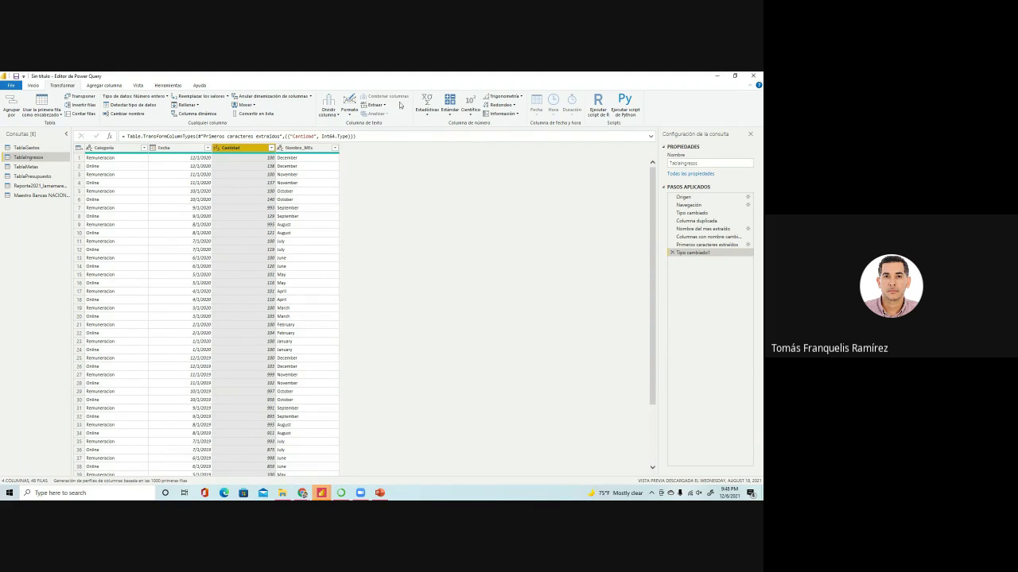
- Replace the Fecha column of TablaIngresos with its text after the delimiter "/" using Texto después del delimitador
{"action": "left_click", "coordinate": [185, 149]}
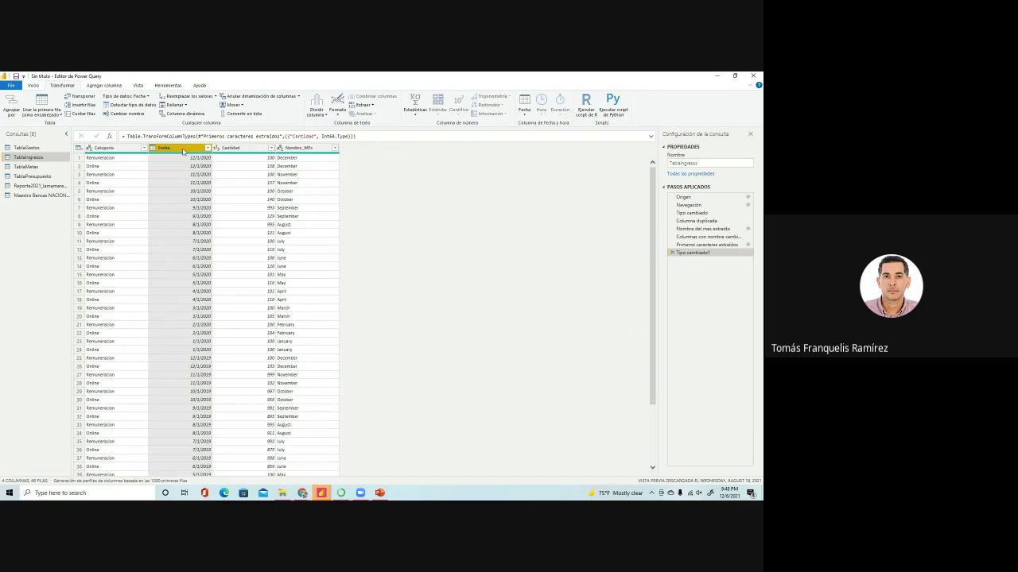
{"action": "left_click", "coordinate": [370, 108]}
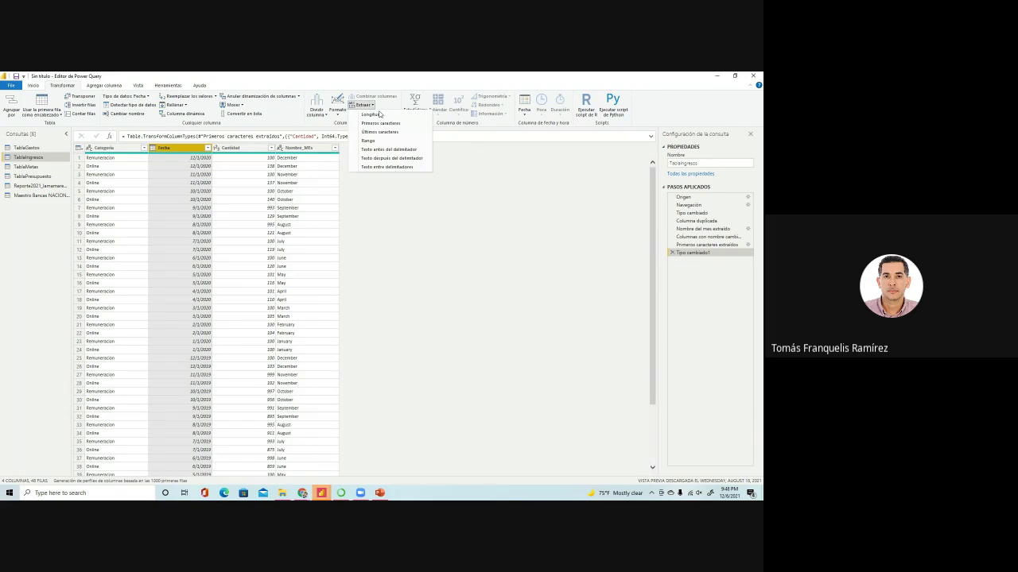
{"action": "left_click", "coordinate": [401, 159]}
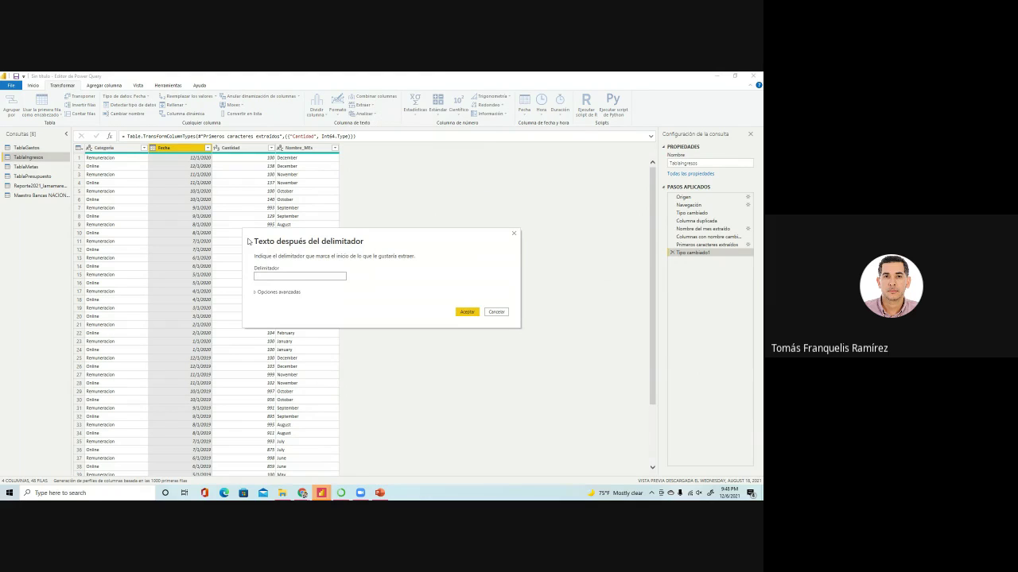
{"action": "left_click", "coordinate": [339, 274]}
{"action": "left_click", "coordinate": [466, 312]}
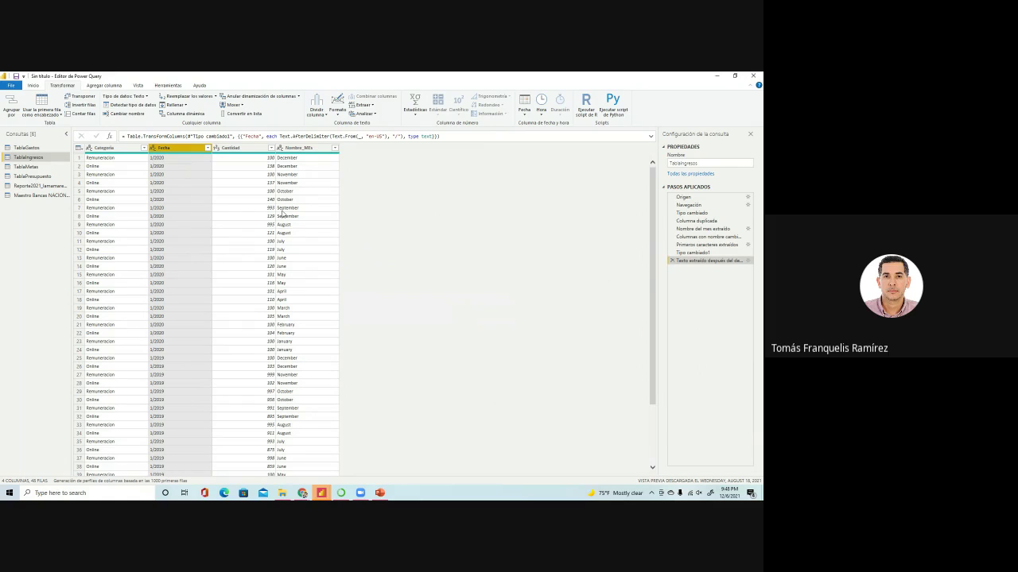
{"action": "left_click", "coordinate": [363, 104]}
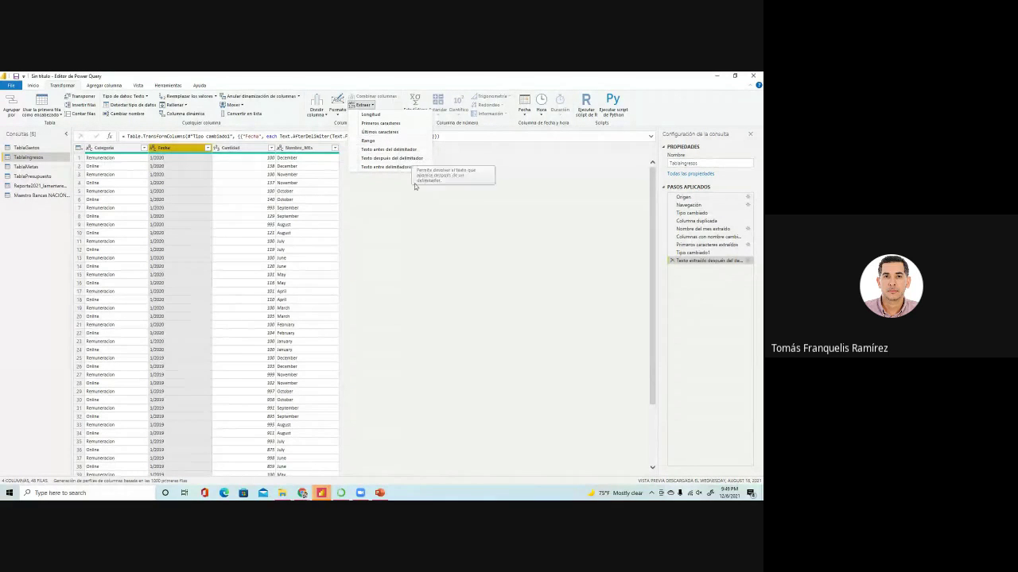
{"action": "left_click", "coordinate": [448, 261]}
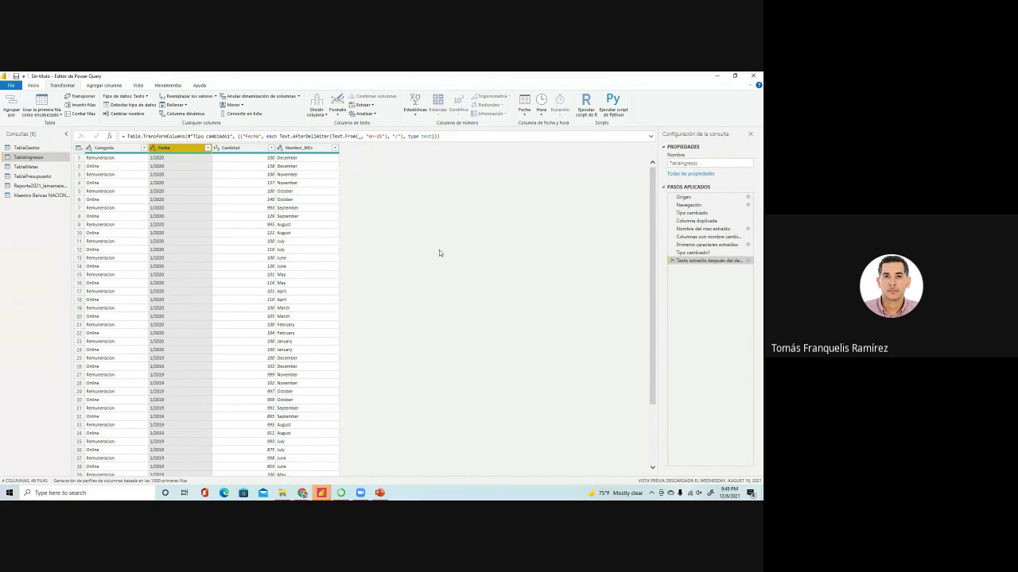
{"action": "left_click", "coordinate": [525, 115]}
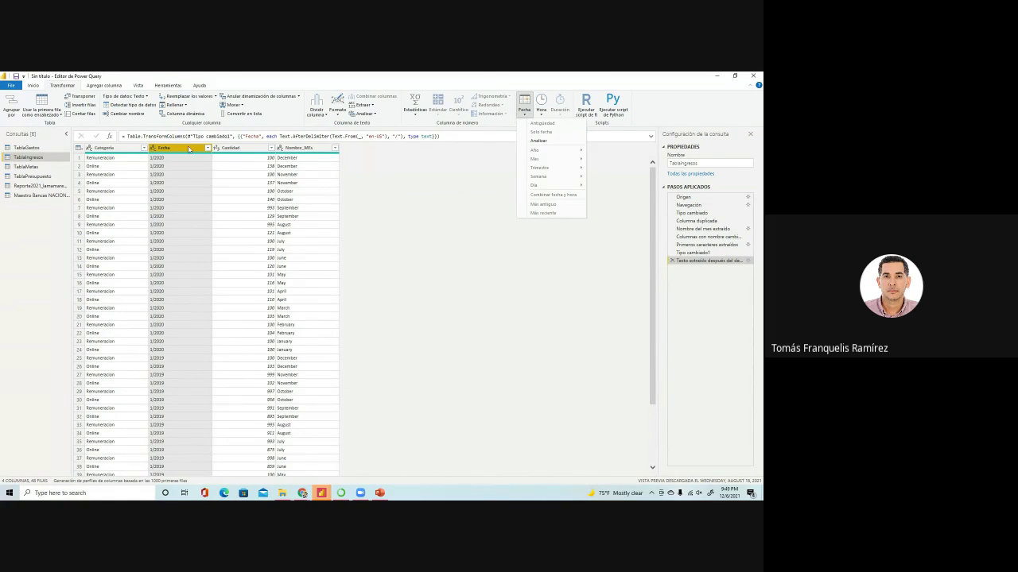
{"action": "left_click", "coordinate": [525, 115]}
{"action": "left_click", "coordinate": [526, 118]}
{"action": "left_click", "coordinate": [482, 231]}
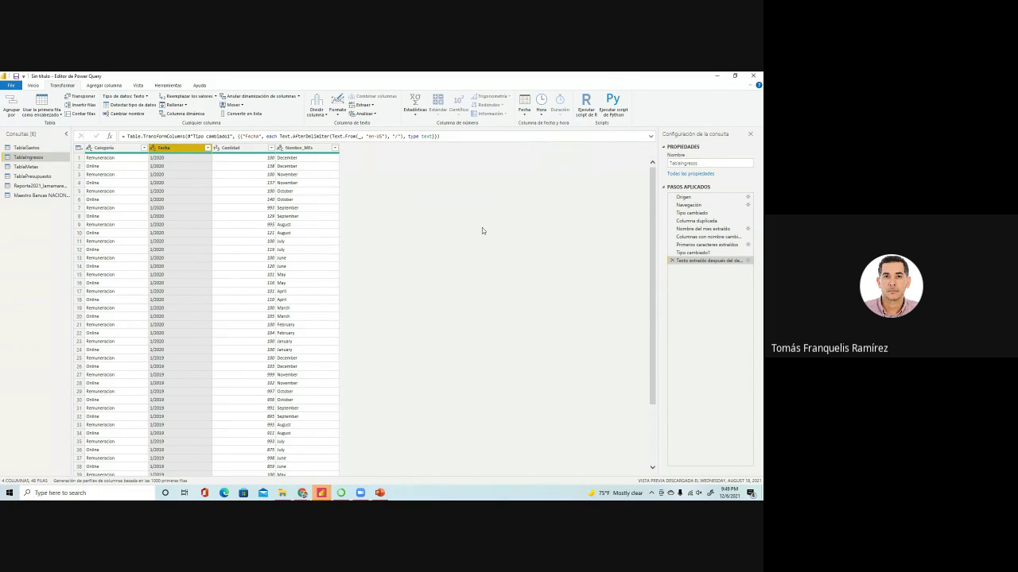
{"action": "left_click", "coordinate": [541, 108]}
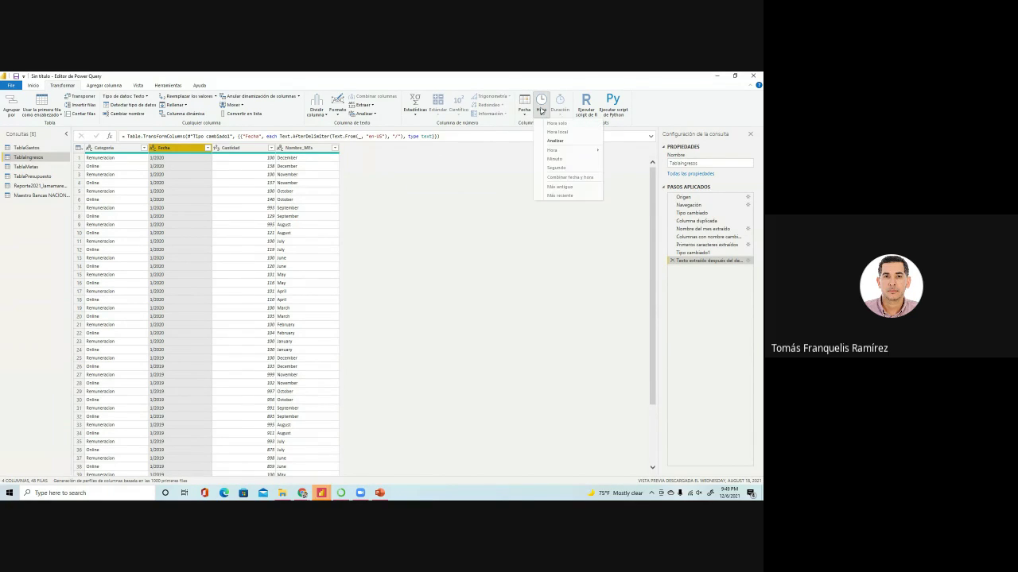
{"action": "left_click", "coordinate": [481, 283]}
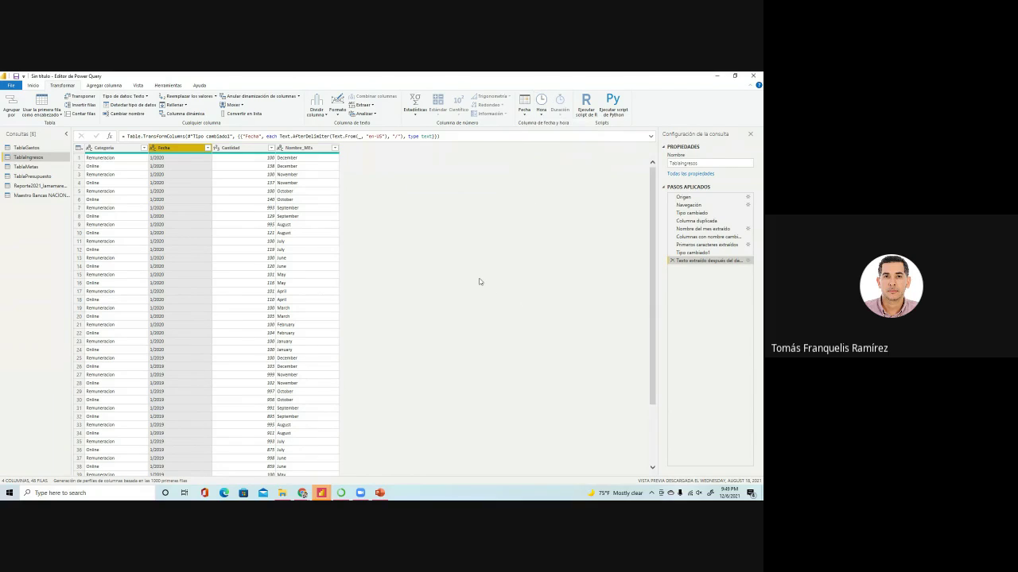
{"action": "left_click", "coordinate": [609, 107]}
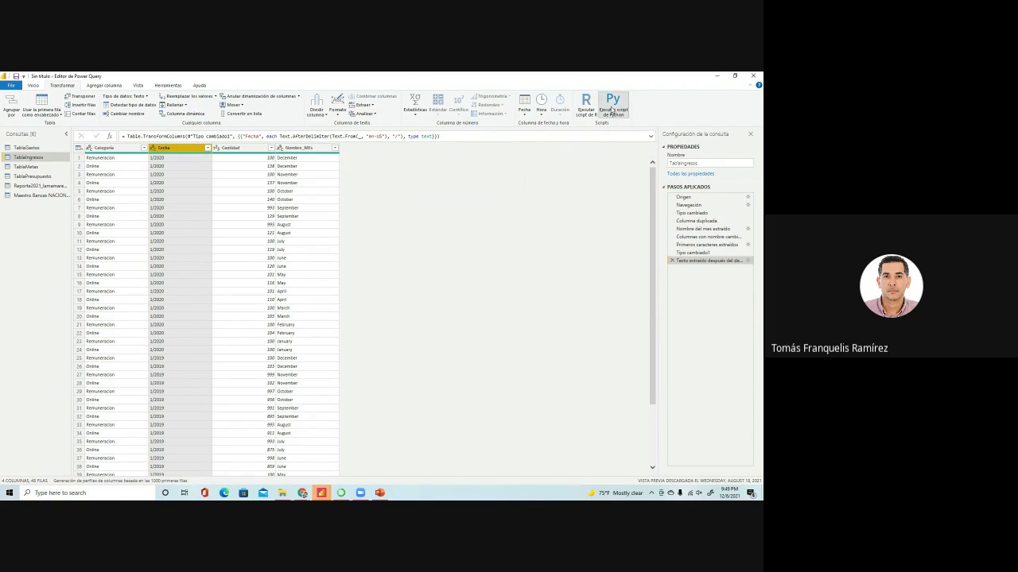
{"action": "left_click", "coordinate": [307, 234]}
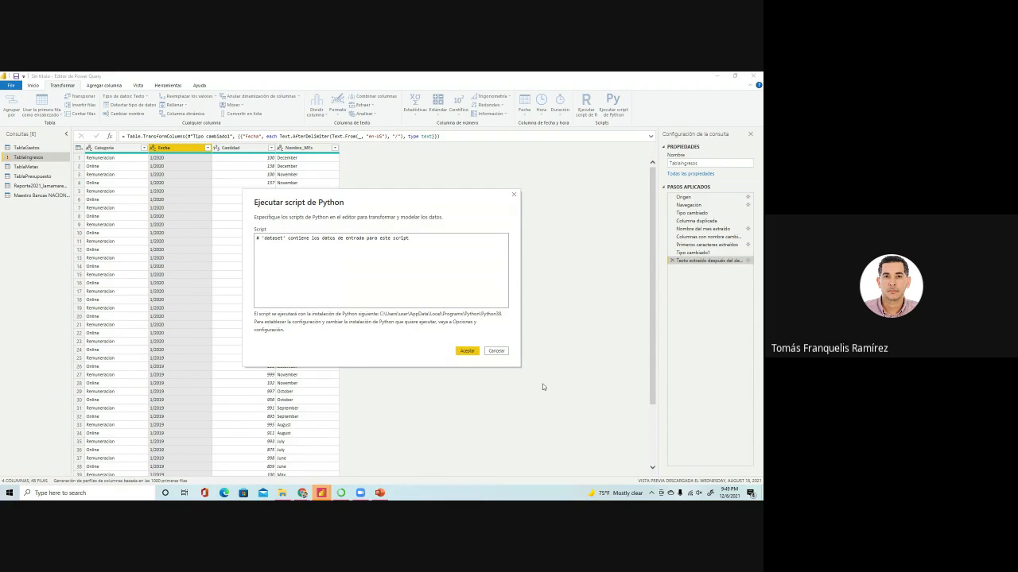
{"action": "left_click", "coordinate": [497, 351]}
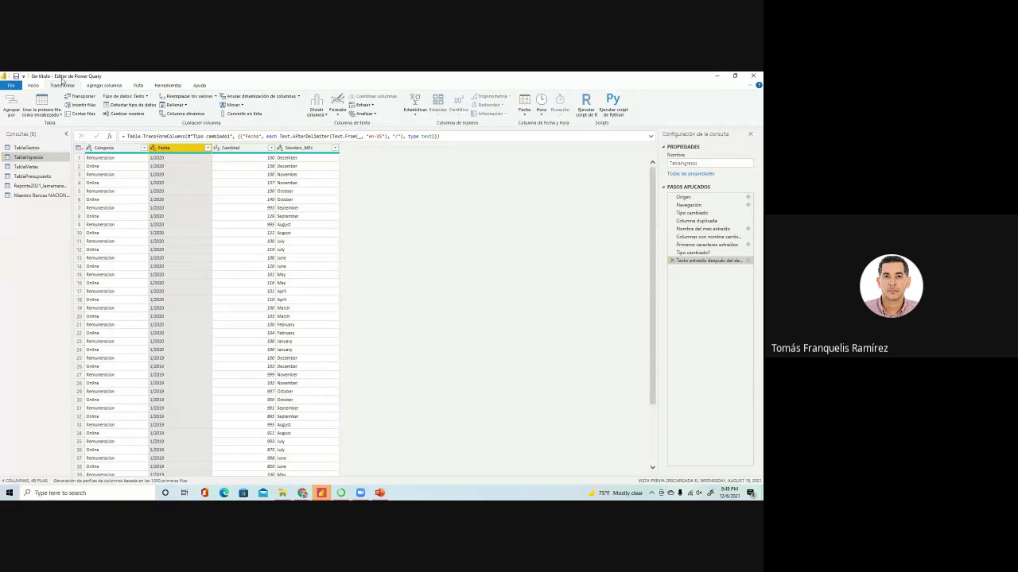
- Add a new column that extracts the text after the delimiter "\" from the Fecha column
{"action": "left_click", "coordinate": [104, 85]}
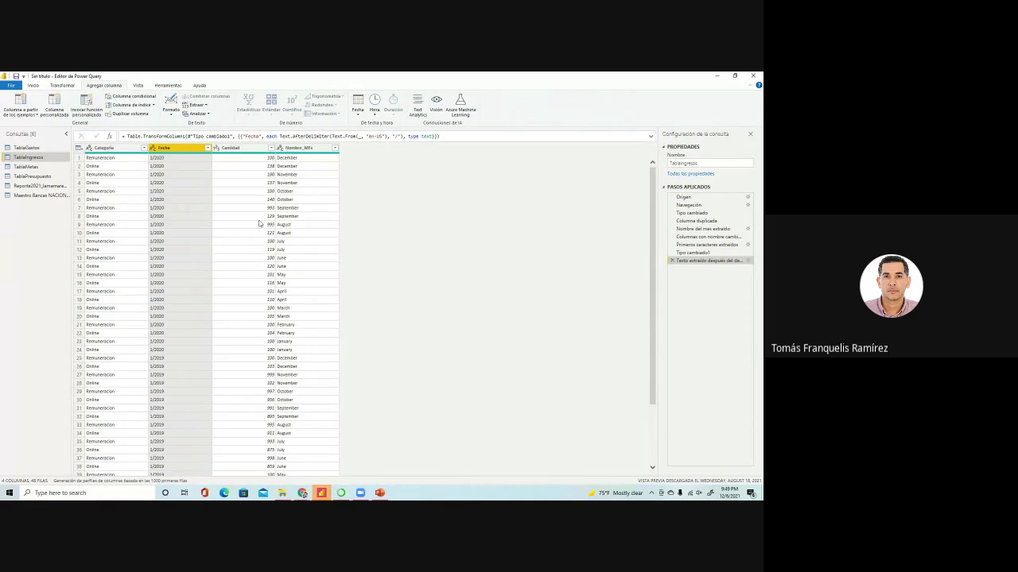
{"action": "left_click", "coordinate": [197, 105]}
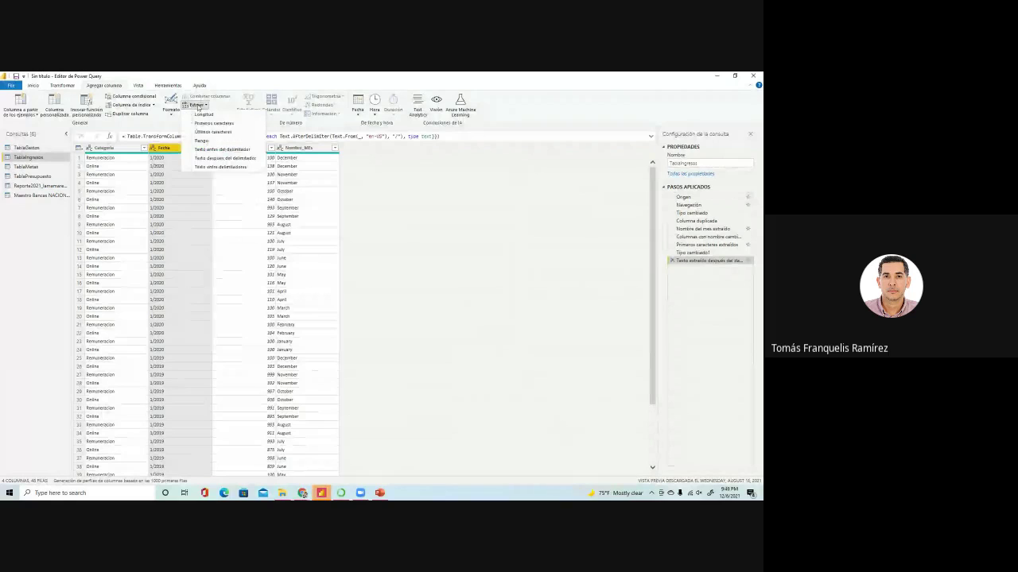
{"action": "left_click", "coordinate": [228, 158]}
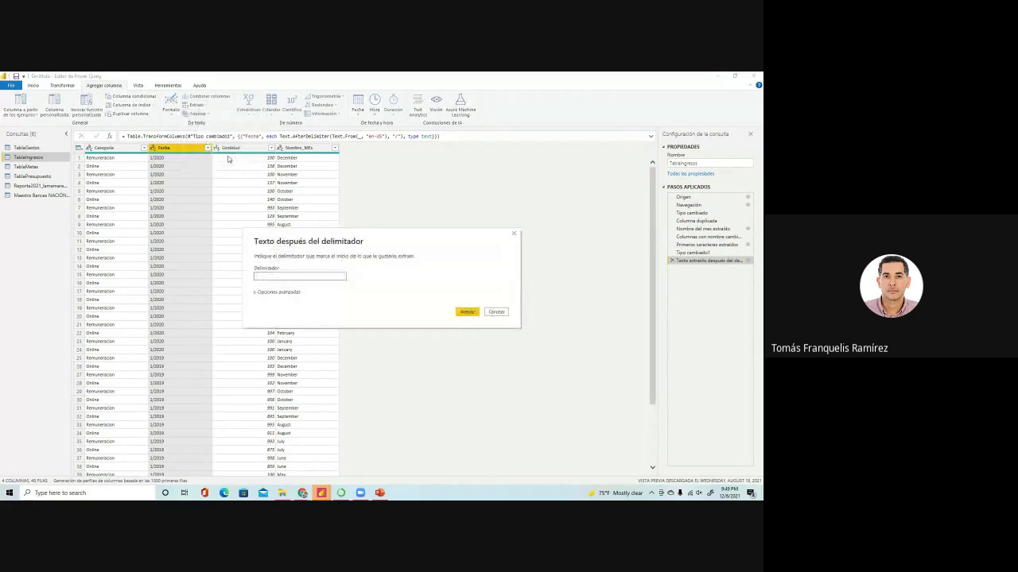
{"action": "type", "text": "/"}
{"action": "left_click", "coordinate": [467, 312]}
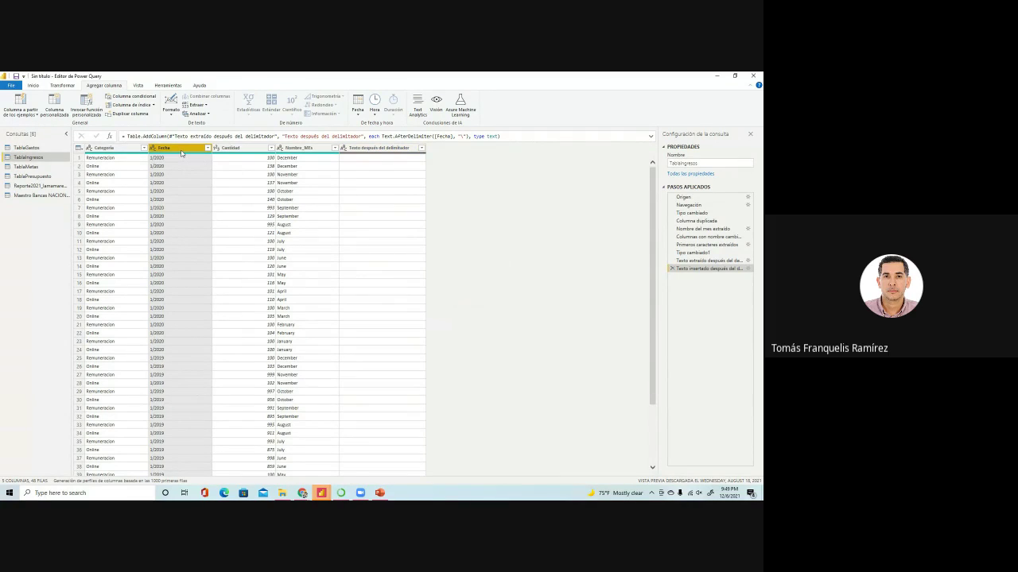
{"action": "left_click", "coordinate": [243, 151]}
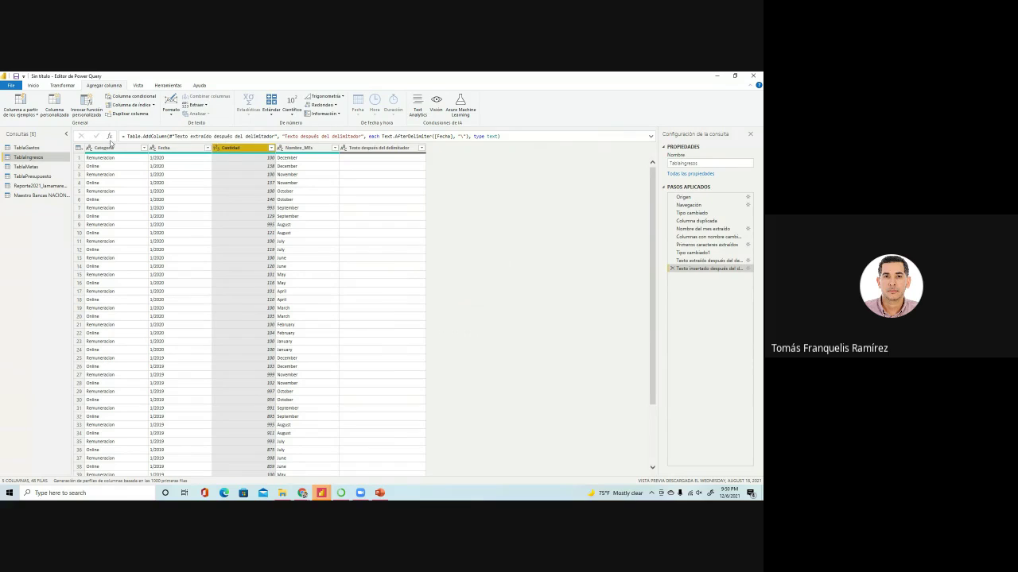
{"action": "left_click", "coordinate": [57, 111]}
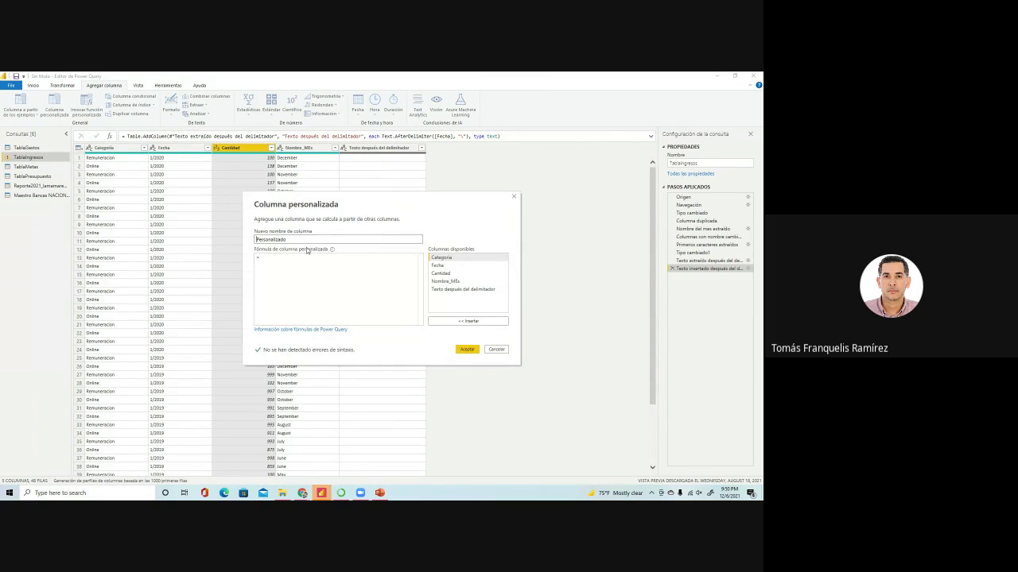
{"action": "left_click_drag", "start_coordinate": [299, 237], "coordinate": [224, 226]}
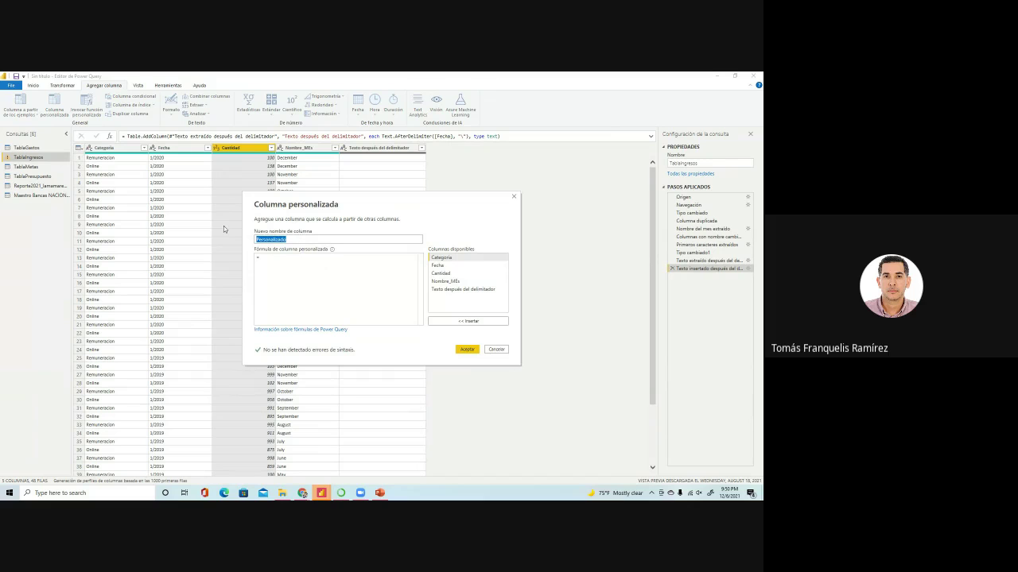
{"action": "left_click", "coordinate": [496, 349]}
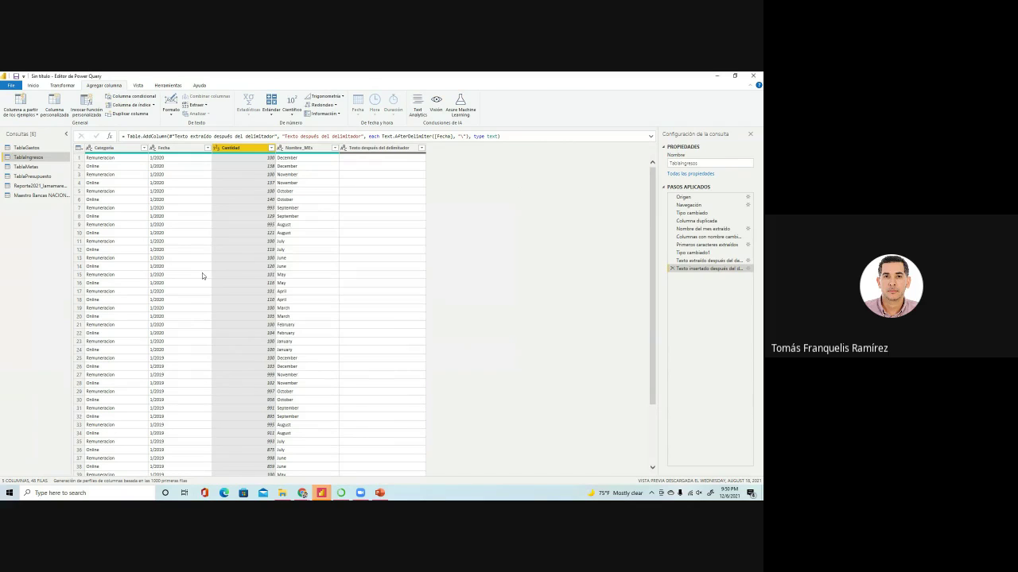
- Open the Reporte2021 query and start a custom column named Total
{"action": "left_click", "coordinate": [37, 186]}
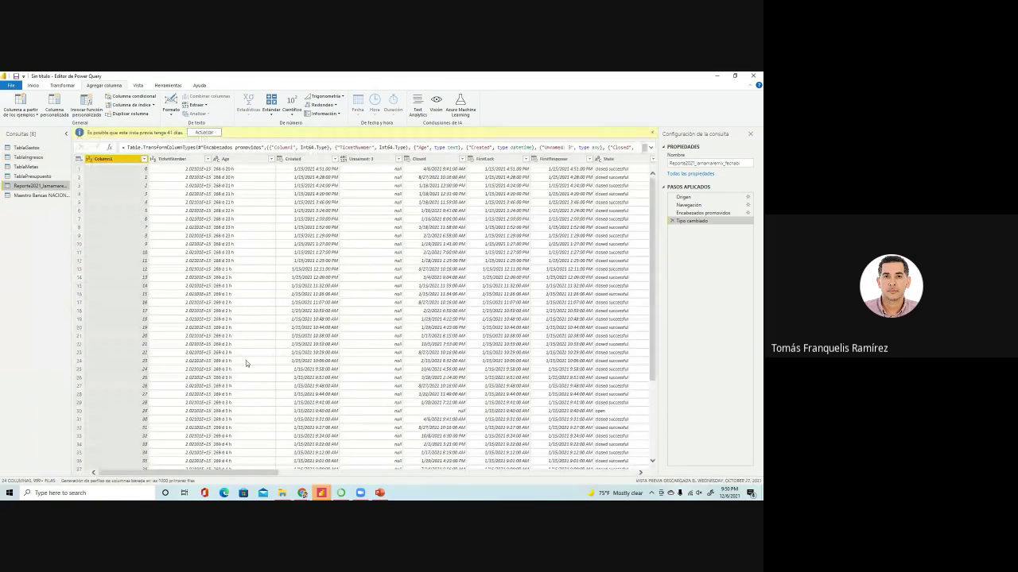
{"action": "left_click_drag", "start_coordinate": [238, 472], "coordinate": [527, 497]}
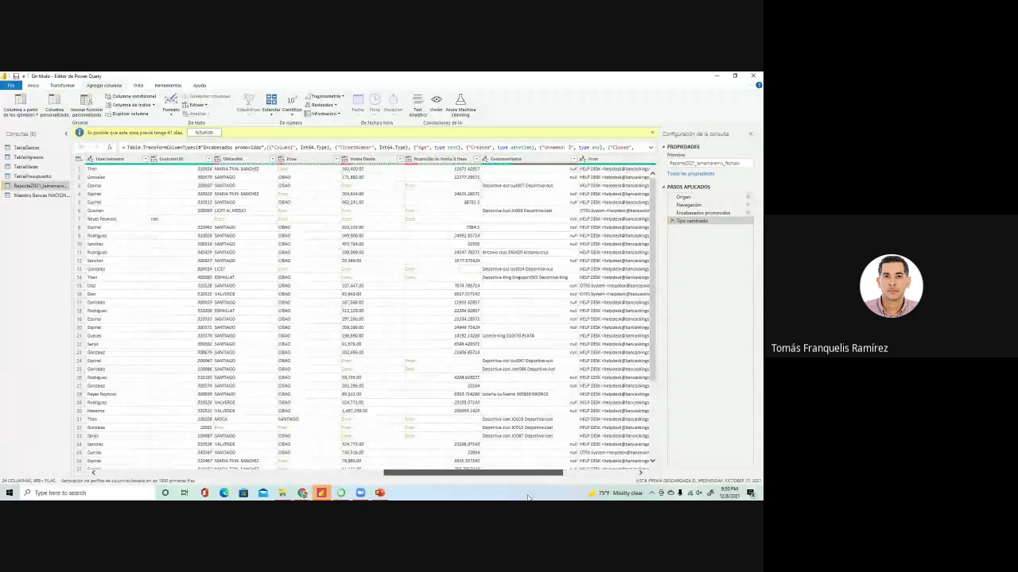
{"action": "left_click", "coordinate": [370, 162]}
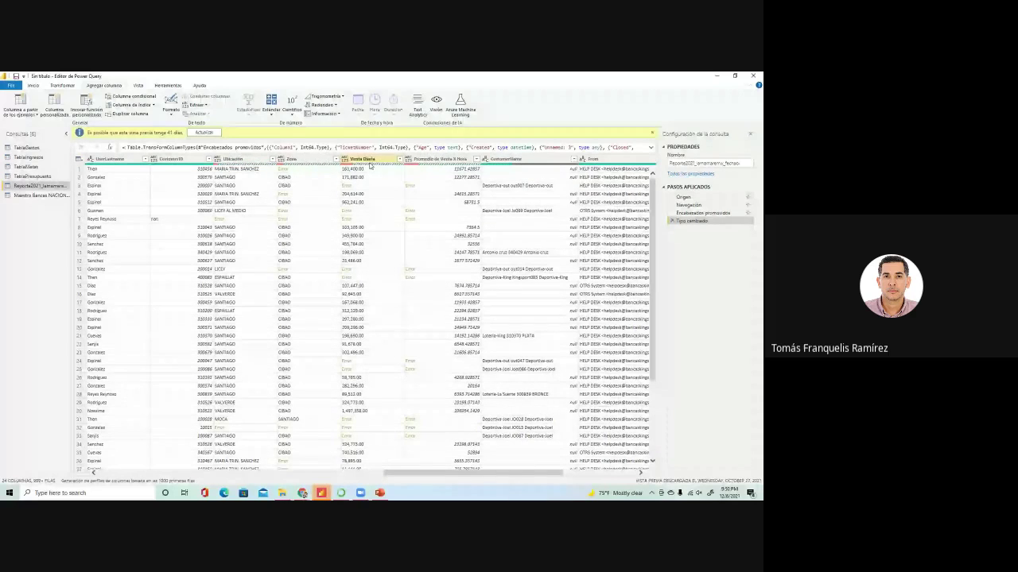
{"action": "left_click", "coordinate": [53, 103]}
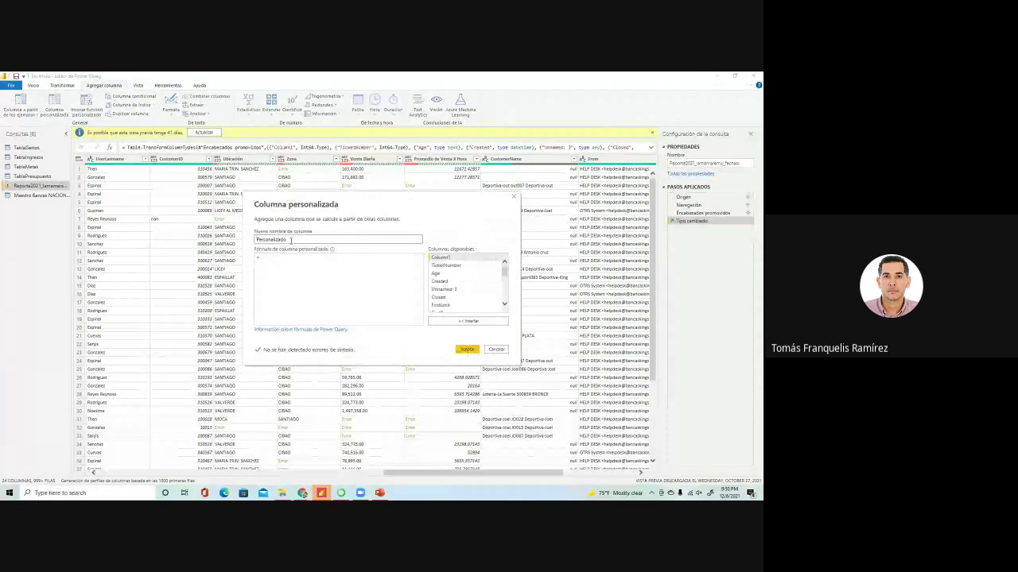
{"action": "type", "text": "Total"}
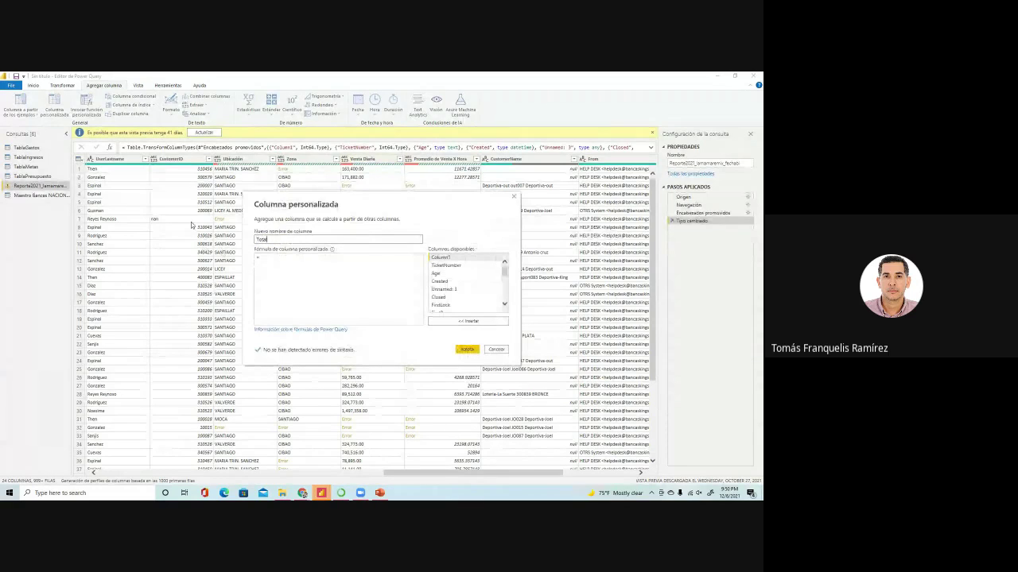
{"action": "left_click", "coordinate": [275, 258]}
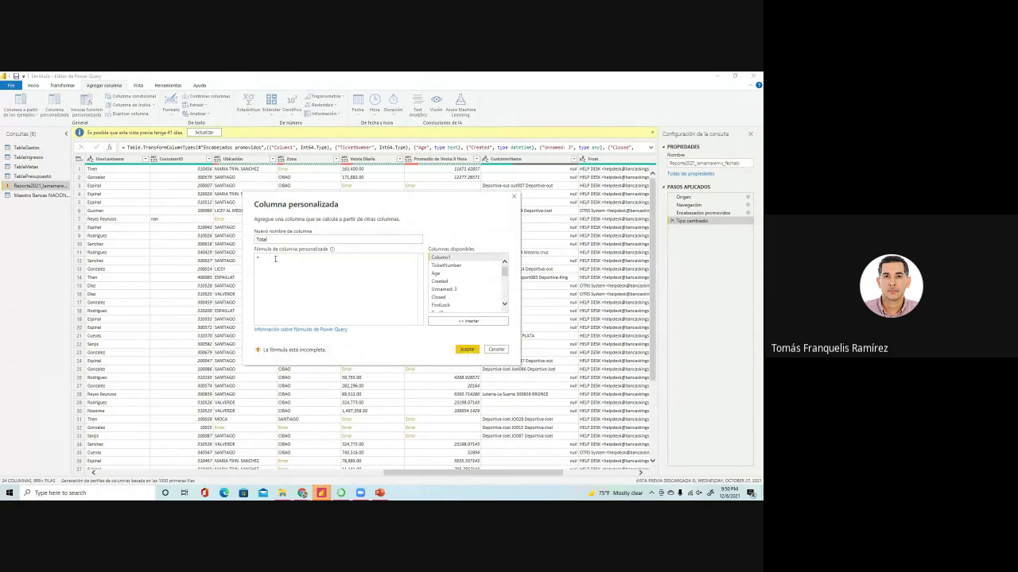
{"action": "type", "text": "sum"}
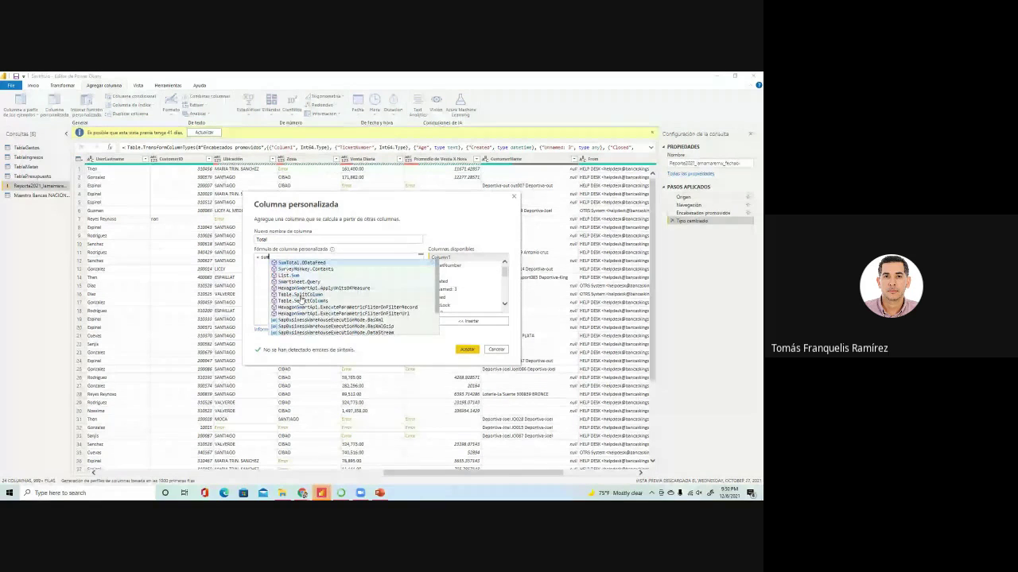
{"action": "scroll", "coordinate": [295, 283], "scroll_direction": "down", "scroll_amount": 1}
{"action": "scroll", "coordinate": [303, 300], "scroll_direction": "up", "scroll_amount": 1}
{"action": "key", "text": "Tab"}
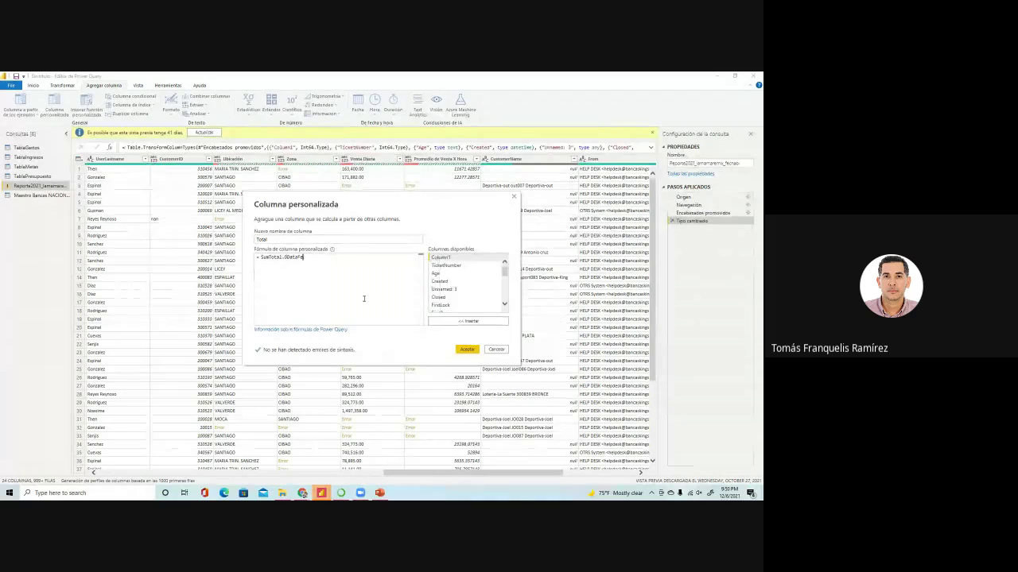
{"action": "key", "text": "BackSpace"}
{"action": "key", "text": "BackSpace"}
{"action": "key", "text": "BackSpace"}
{"action": "key", "text": "BackSpace"}
{"action": "key", "text": "BackSpace"}
{"action": "key", "text": "BackSpace"}
{"action": "key", "text": "BackSpace"}
{"action": "key", "text": "BackSpace"}
{"action": "key", "text": "BackSpace"}
{"action": "key", "text": "BackSpace"}
{"action": "key", "text": "BackSpace"}
{"action": "key", "text": "BackSpace"}
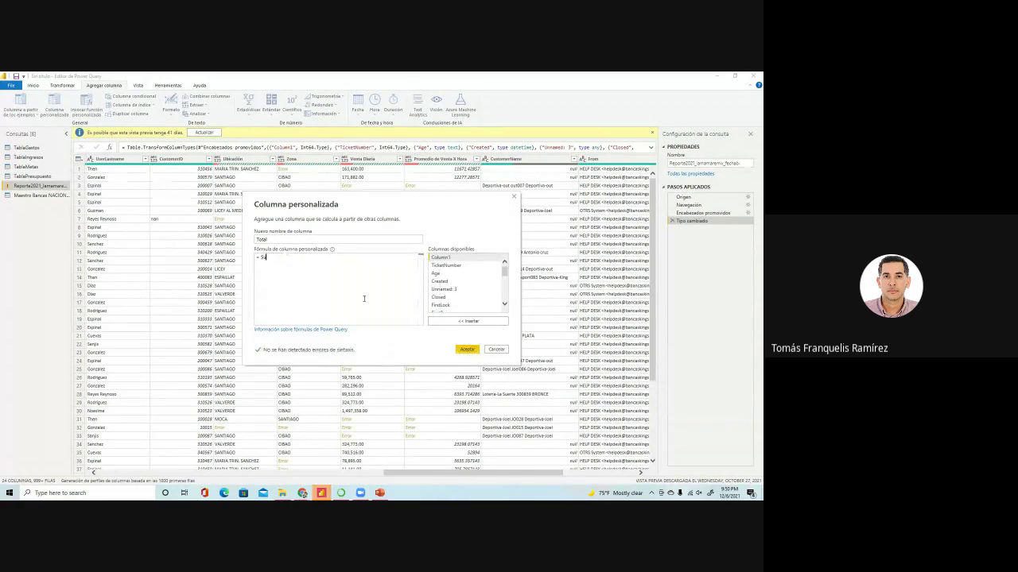
{"action": "key", "text": "BackSpace"}
{"action": "key", "text": "BackSpace"}
{"action": "key", "text": "BackSpace"}
{"action": "key", "text": "BackSpace"}
{"action": "key", "text": "BackSpace"}
{"action": "key", "text": "BackSpace"}
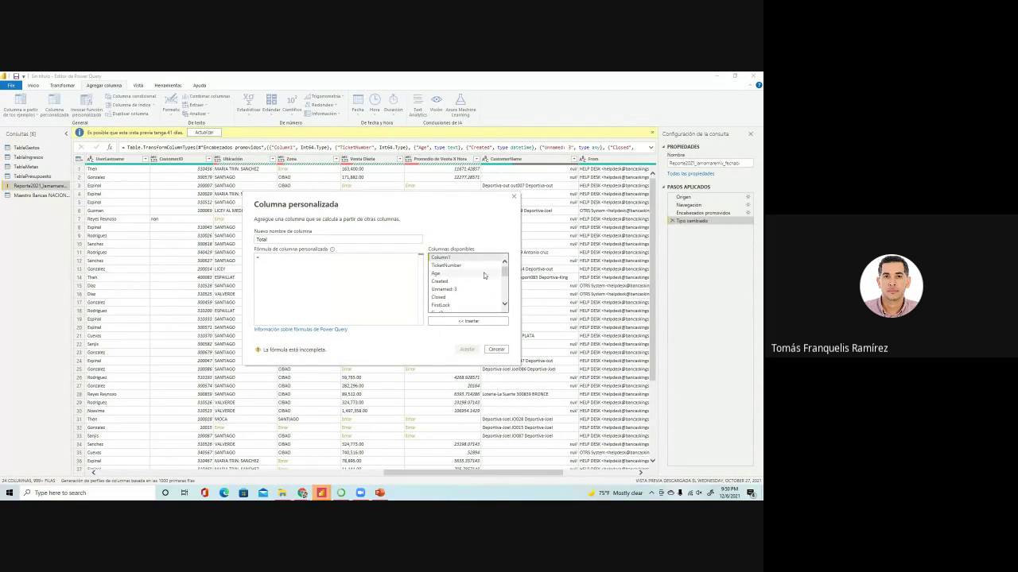
- Define the Total custom column as Venta Diaria plus Promedio de Venta X Hora and add it to the query
{"action": "left_click", "coordinate": [505, 306]}
{"action": "left_click", "coordinate": [505, 306]}
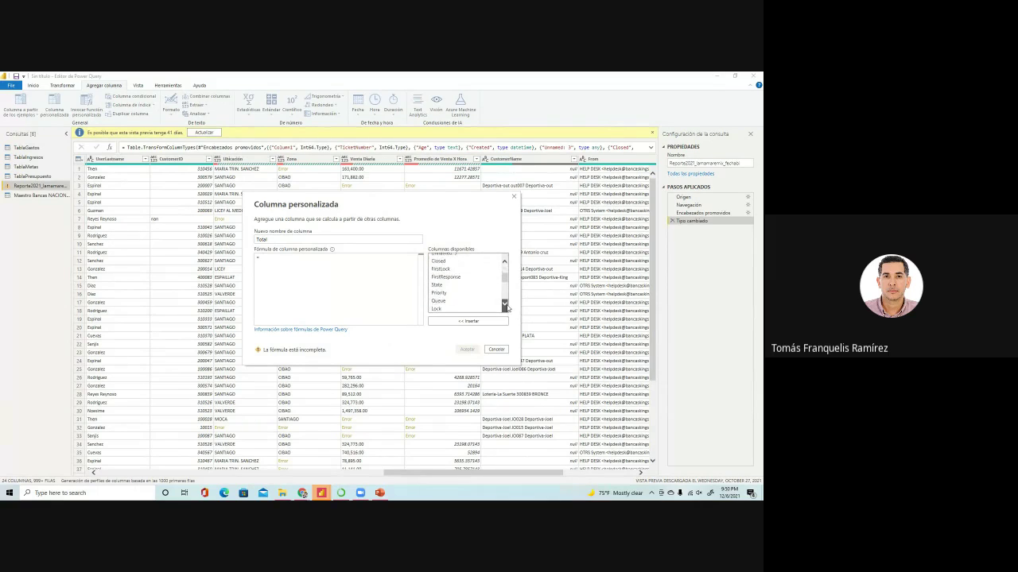
{"action": "left_click", "coordinate": [505, 306]}
{"action": "left_click", "coordinate": [505, 306]}
{"action": "left_click", "coordinate": [505, 306]}
{"action": "left_click", "coordinate": [505, 306]}
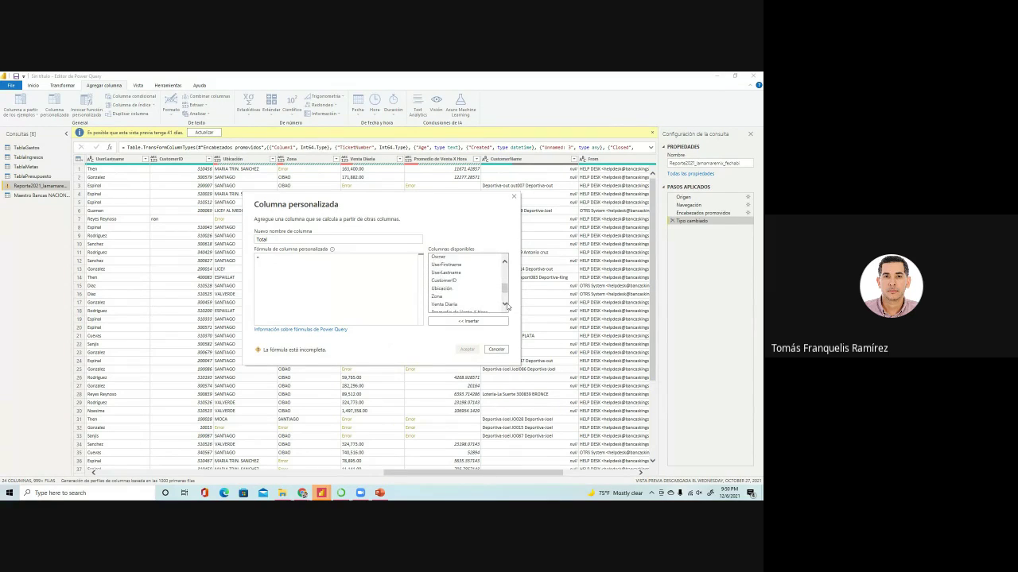
{"action": "left_click", "coordinate": [504, 306]}
{"action": "left_click", "coordinate": [505, 306]}
{"action": "double_click", "coordinate": [466, 298]}
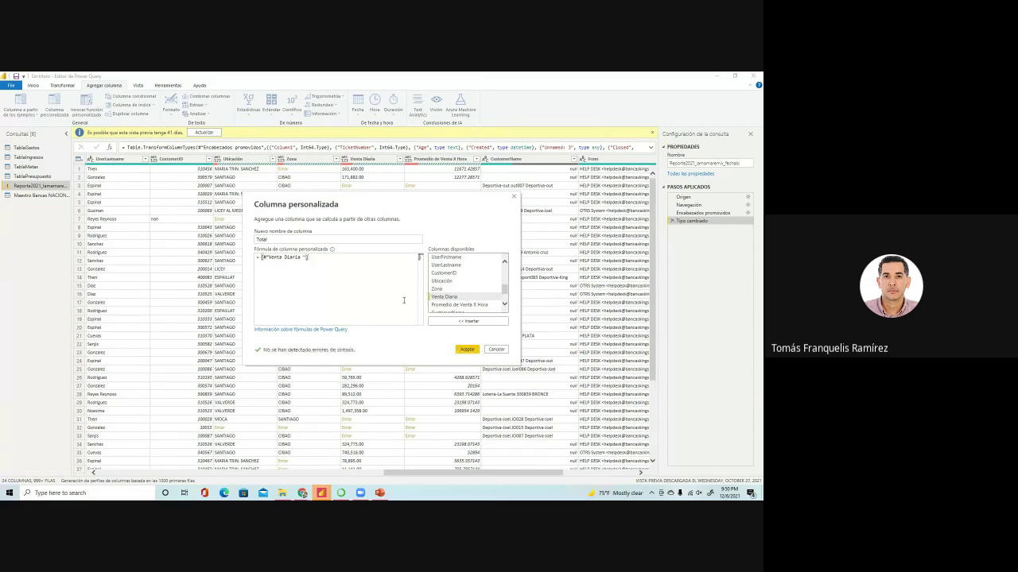
{"action": "type", "text": "+"}
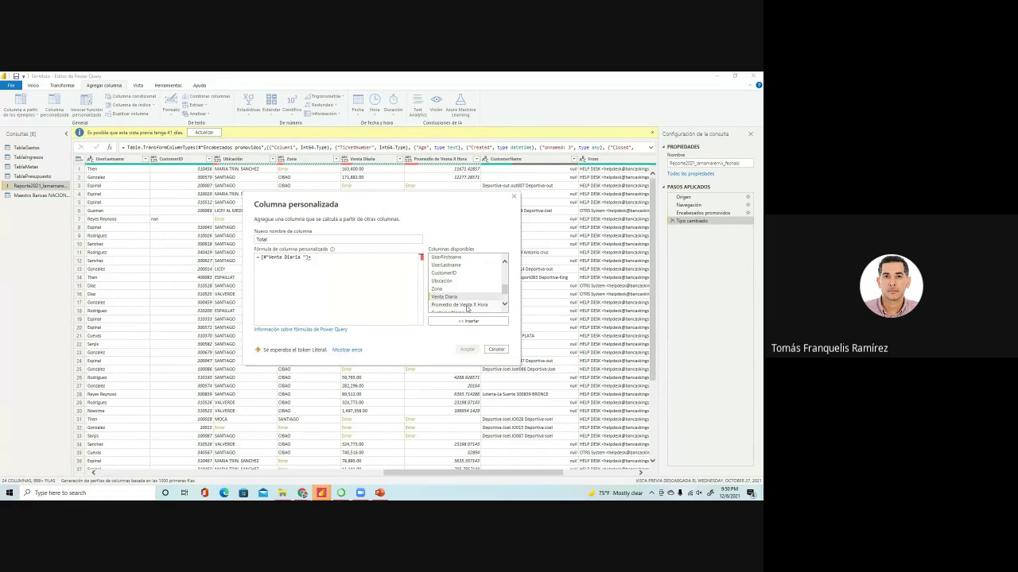
{"action": "left_click", "coordinate": [466, 304]}
{"action": "left_click", "coordinate": [475, 322]}
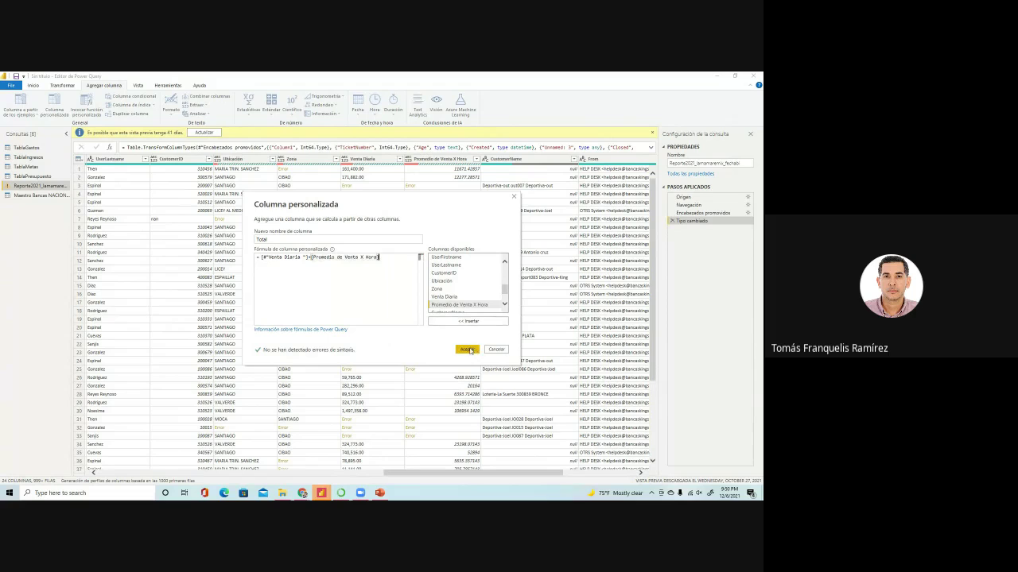
{"action": "left_click", "coordinate": [467, 349]}
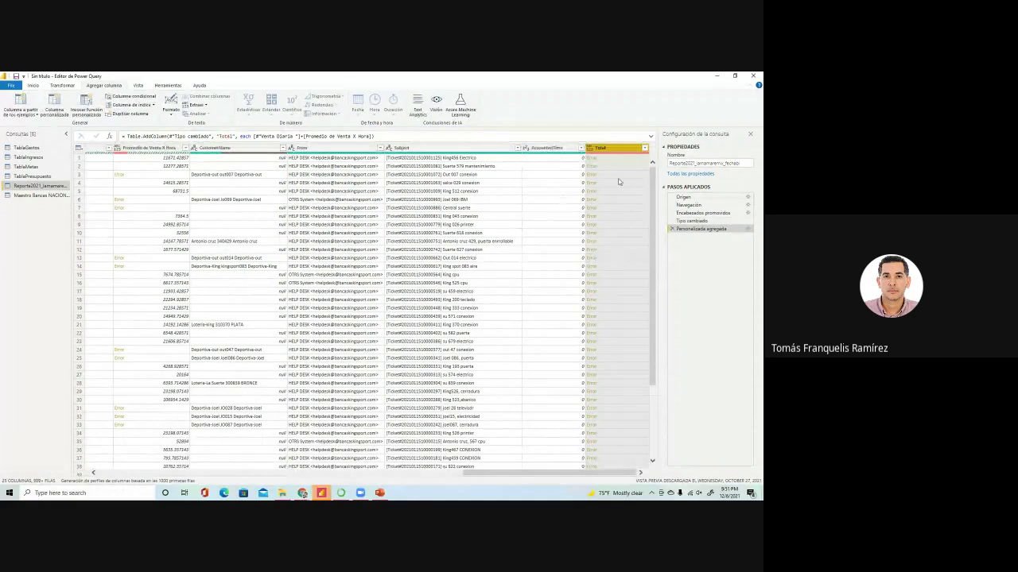
{"action": "right_click", "coordinate": [604, 150]}
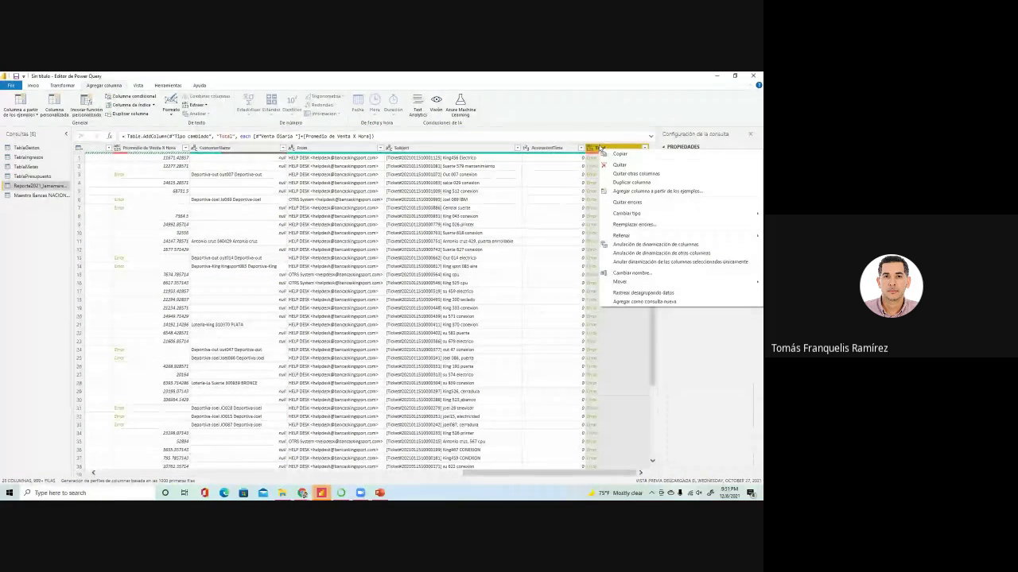
{"action": "left_click", "coordinate": [601, 150]}
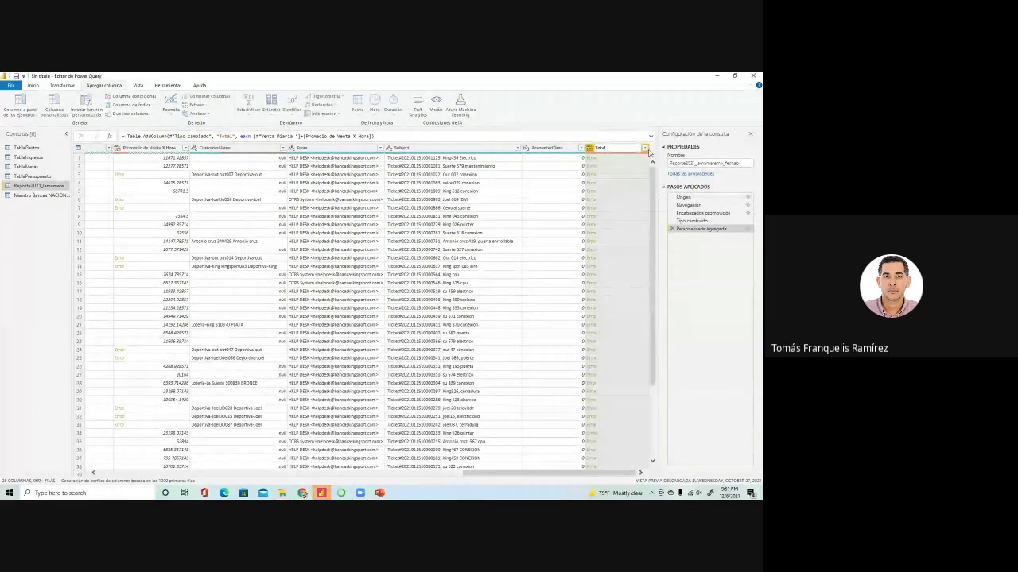
- Set up a conditional column named Estado that outputs "Caso no resuelto" when State equals "Open"
{"action": "left_click_drag", "start_coordinate": [511, 473], "coordinate": [250, 477]}
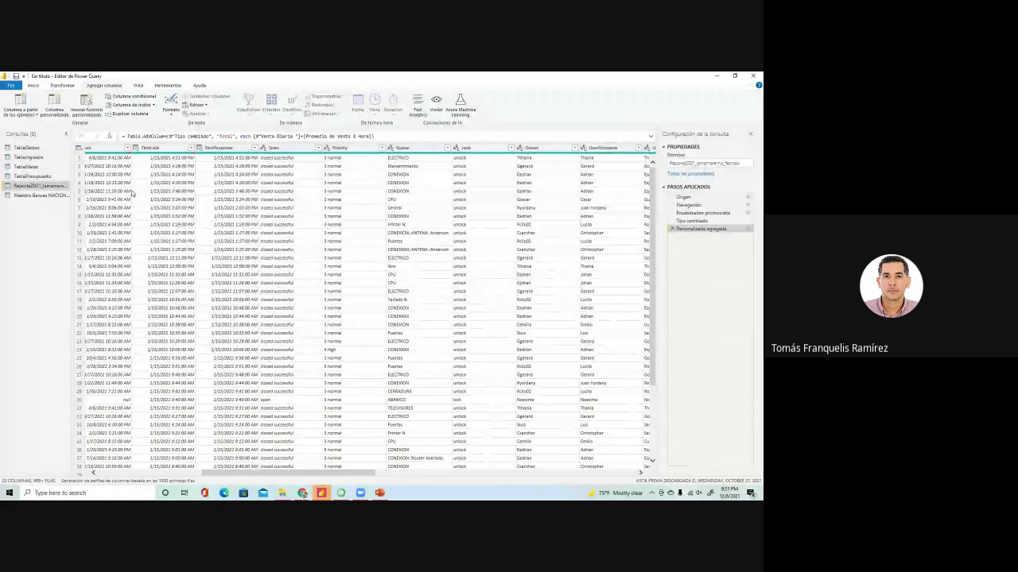
{"action": "left_click", "coordinate": [131, 97]}
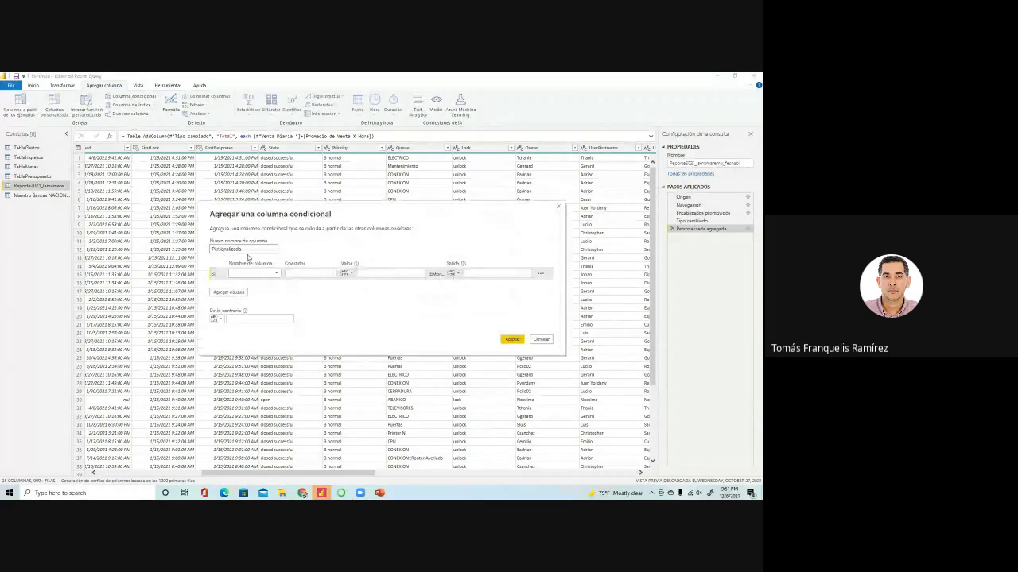
{"action": "left_click_drag", "start_coordinate": [248, 251], "coordinate": [184, 253]}
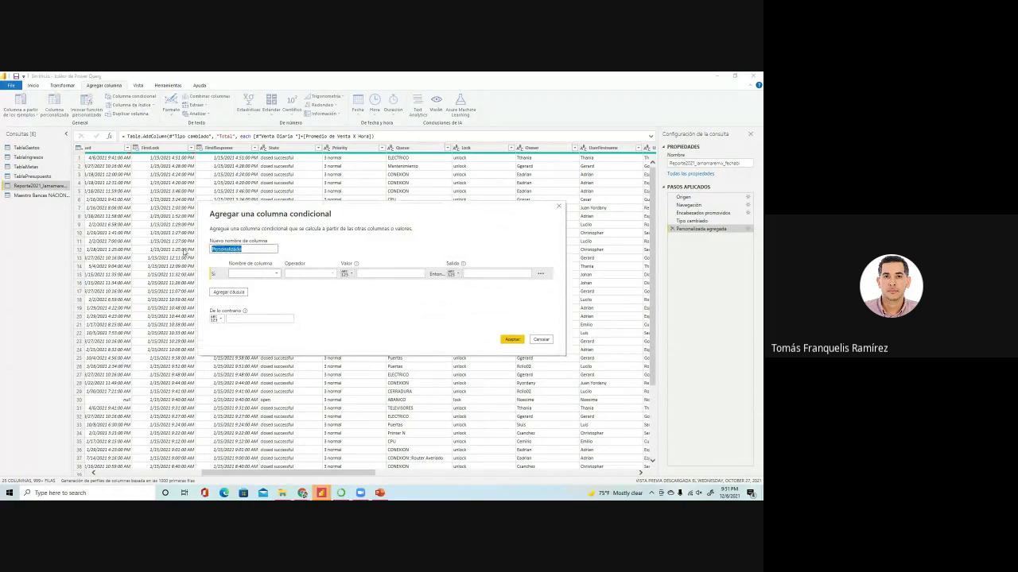
{"action": "type", "text": "Estado"}
{"action": "left_click", "coordinate": [277, 275]}
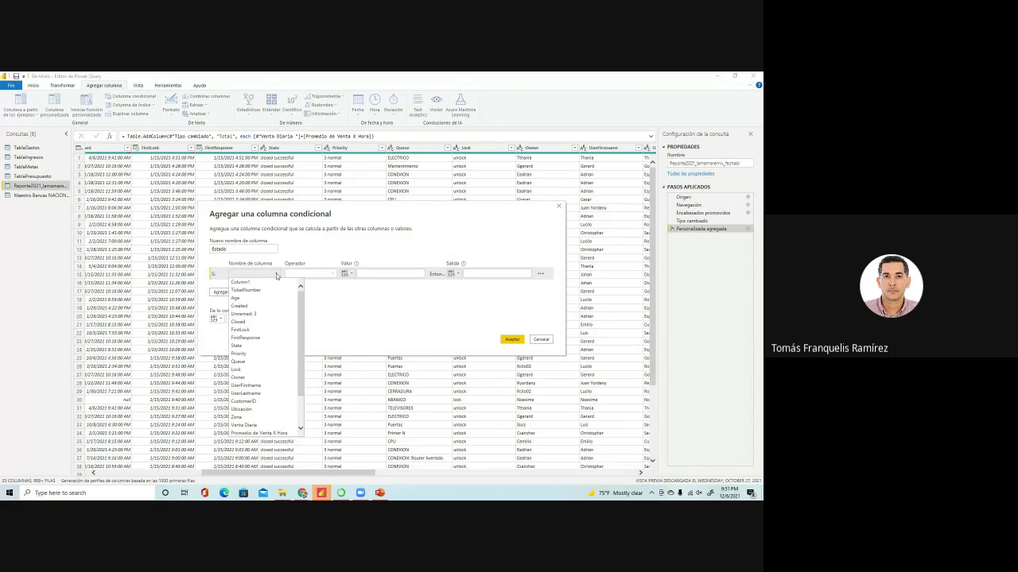
{"action": "left_click", "coordinate": [275, 346]}
{"action": "left_click", "coordinate": [377, 274]}
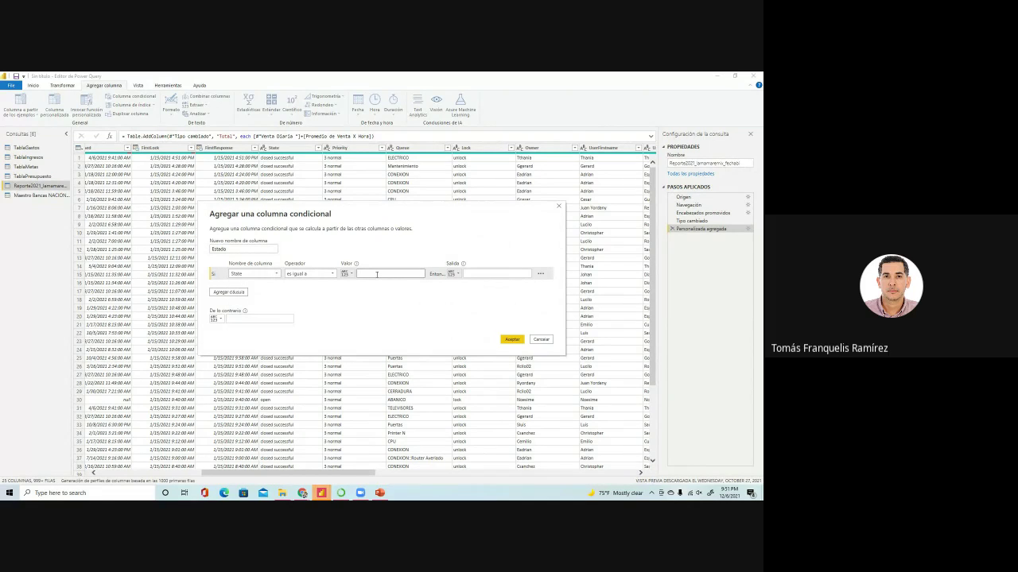
{"action": "type", "text": "0penn"}
{"action": "key", "text": "BackSpace"}
{"action": "key", "text": "BackSpace"}
{"action": "left_click", "coordinate": [493, 274]}
{"action": "type", "text": "Caso no re"}
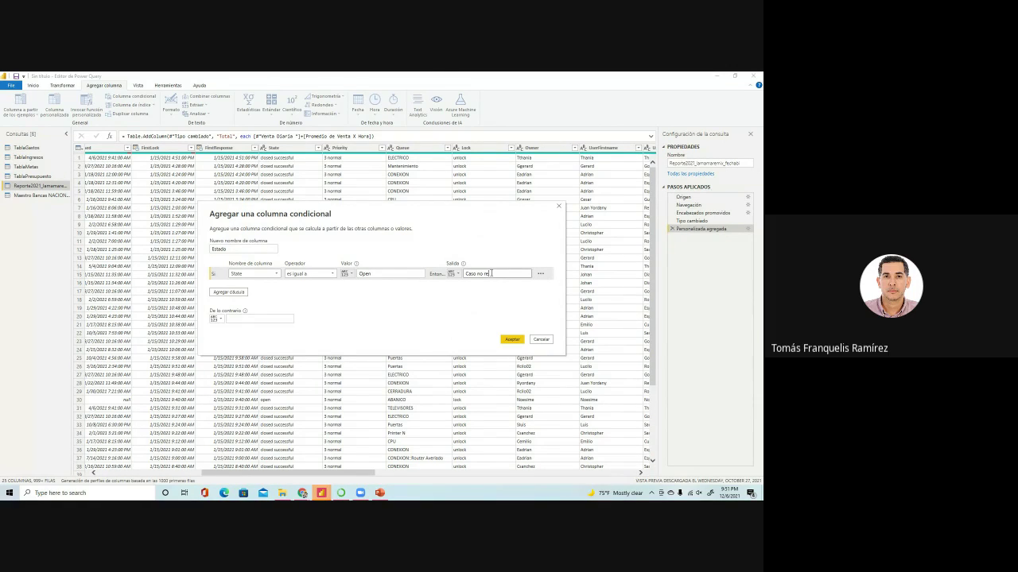
{"action": "type", "text": "suelto"}
- Add a second, empty clause to the Estado conditional column and discard the column
{"action": "left_click", "coordinate": [229, 292]}
{"action": "left_click", "coordinate": [253, 286]}
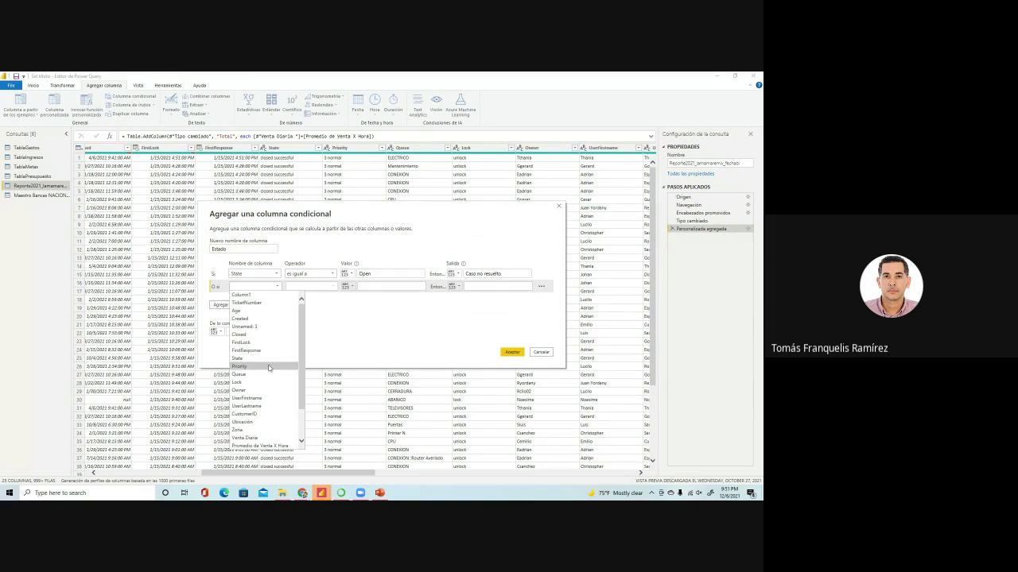
{"action": "left_click", "coordinate": [481, 287]}
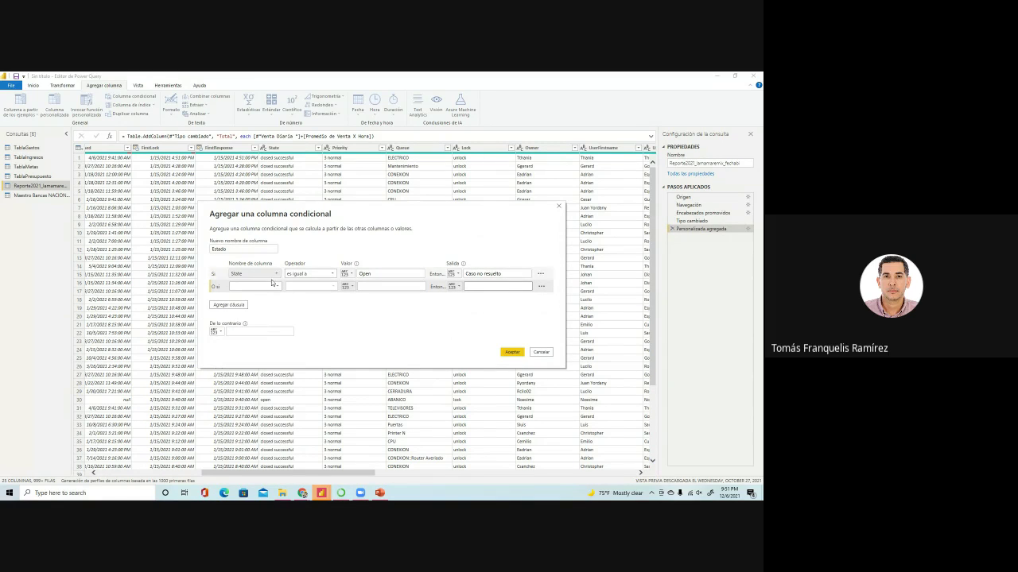
{"action": "left_click", "coordinate": [257, 331]}
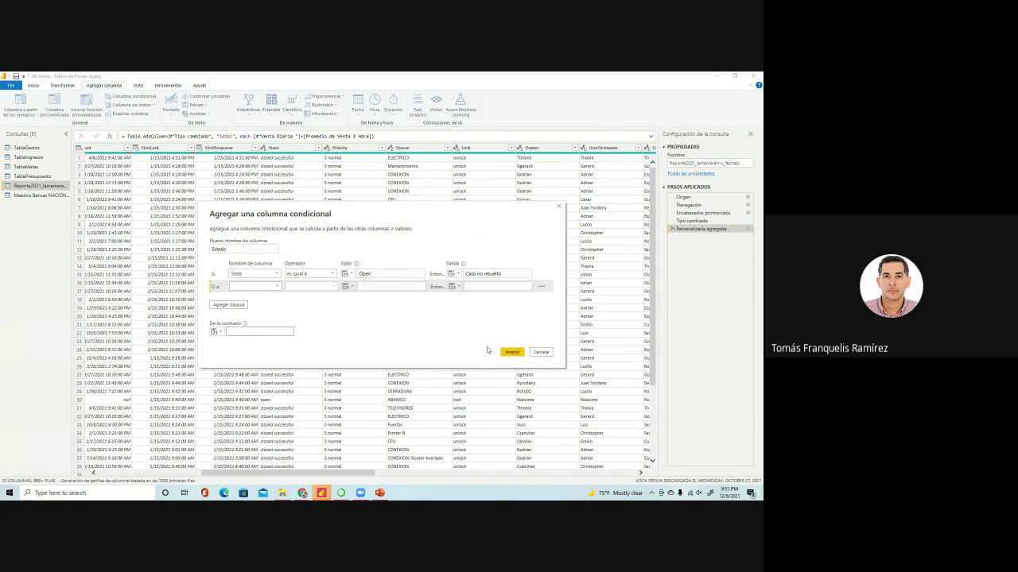
{"action": "double_click", "coordinate": [262, 248]}
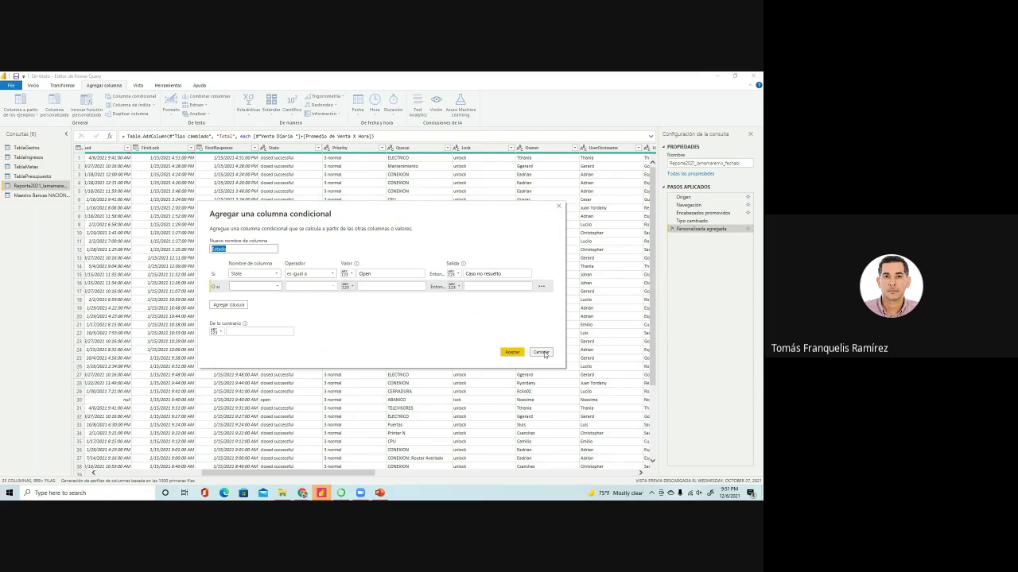
{"action": "left_click", "coordinate": [541, 353]}
- Close the Power Query editor and apply the pending query changes in the Power BI Desktop report
{"action": "left_click_drag", "start_coordinate": [368, 473], "coordinate": [224, 461]}
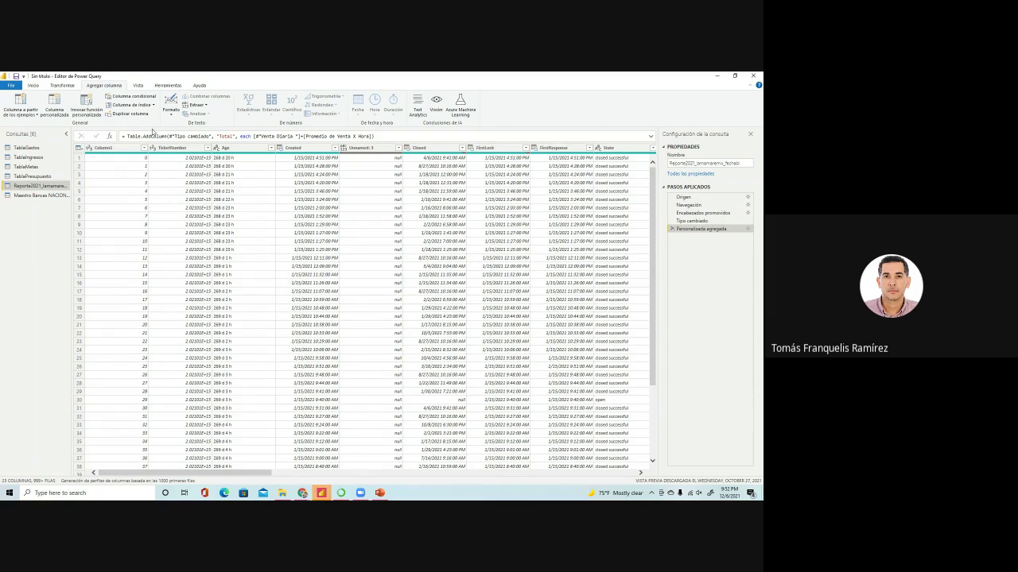
{"action": "left_click", "coordinate": [10, 85]}
{"action": "left_click", "coordinate": [24, 100]}
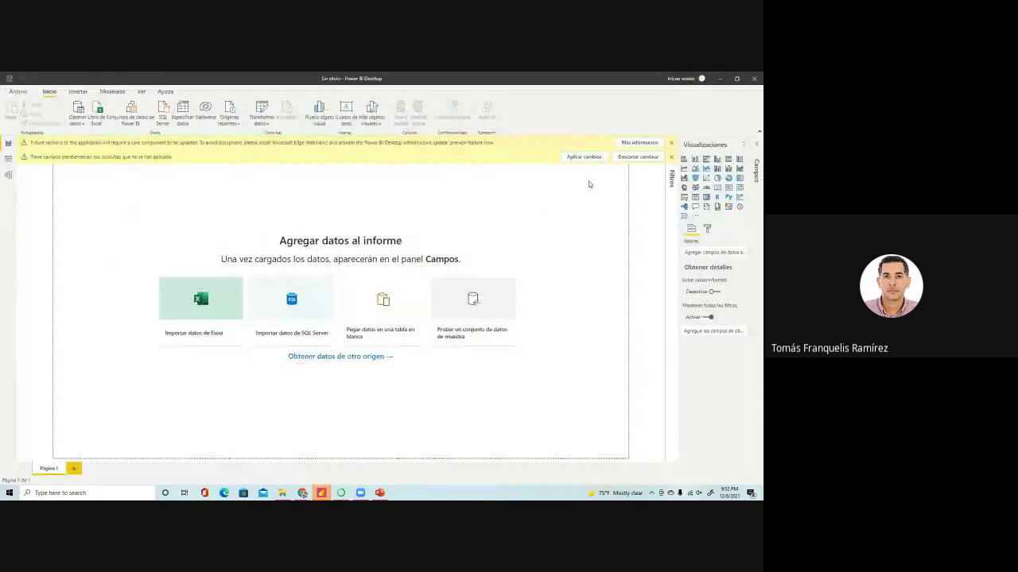
{"action": "left_click", "coordinate": [583, 158]}
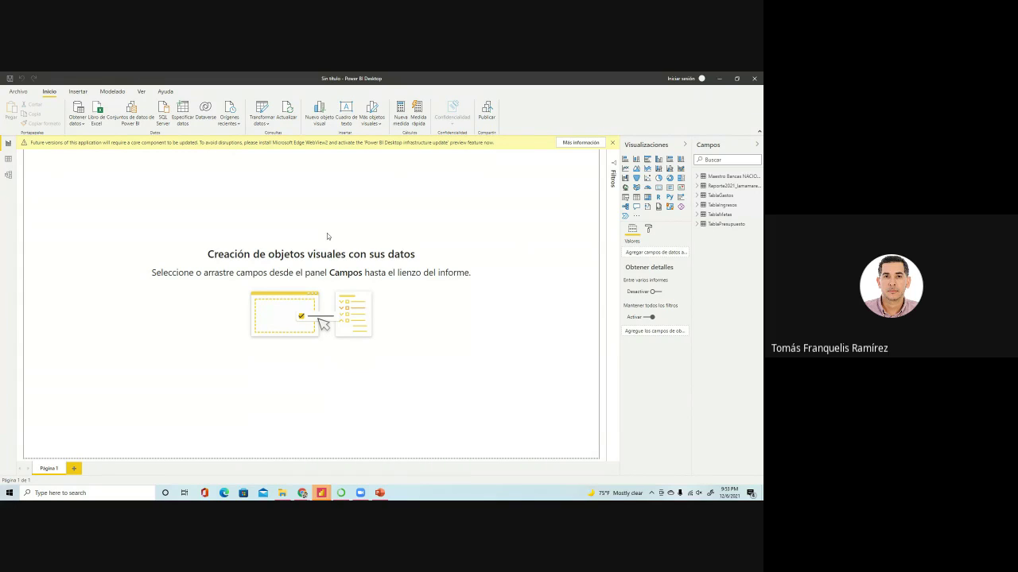
- Open the model view and rearrange the tables so TablaPresupuesto sits below TablaGastos
{"action": "left_click", "coordinate": [8, 176]}
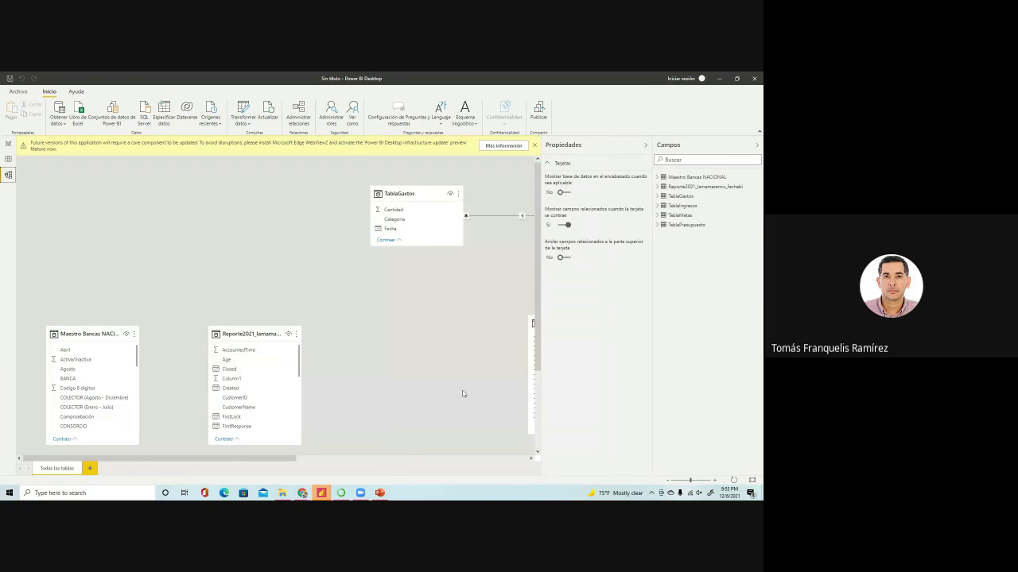
{"action": "left_click_drag", "start_coordinate": [272, 462], "coordinate": [400, 470]}
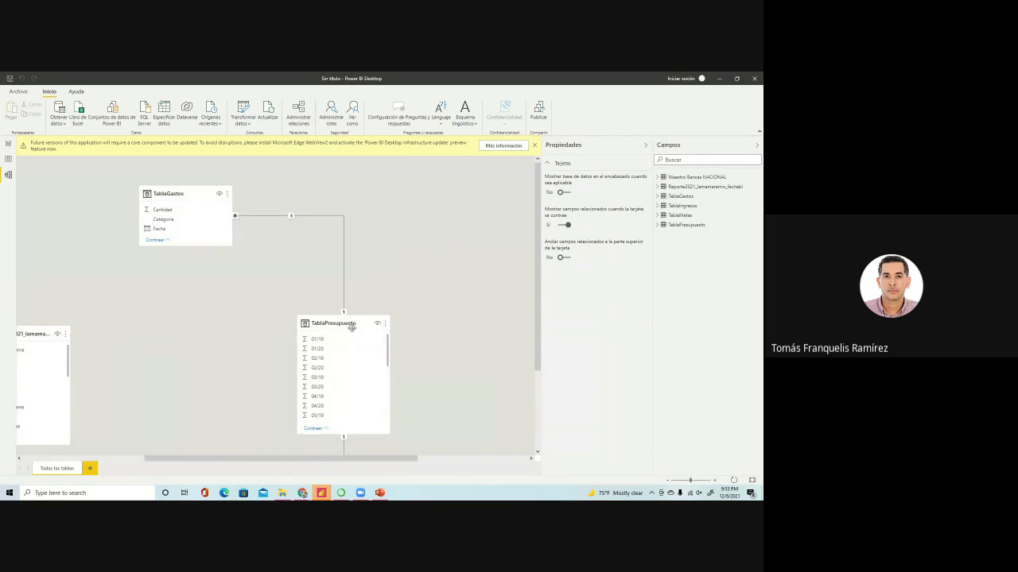
{"action": "left_click_drag", "start_coordinate": [352, 328], "coordinate": [174, 341]}
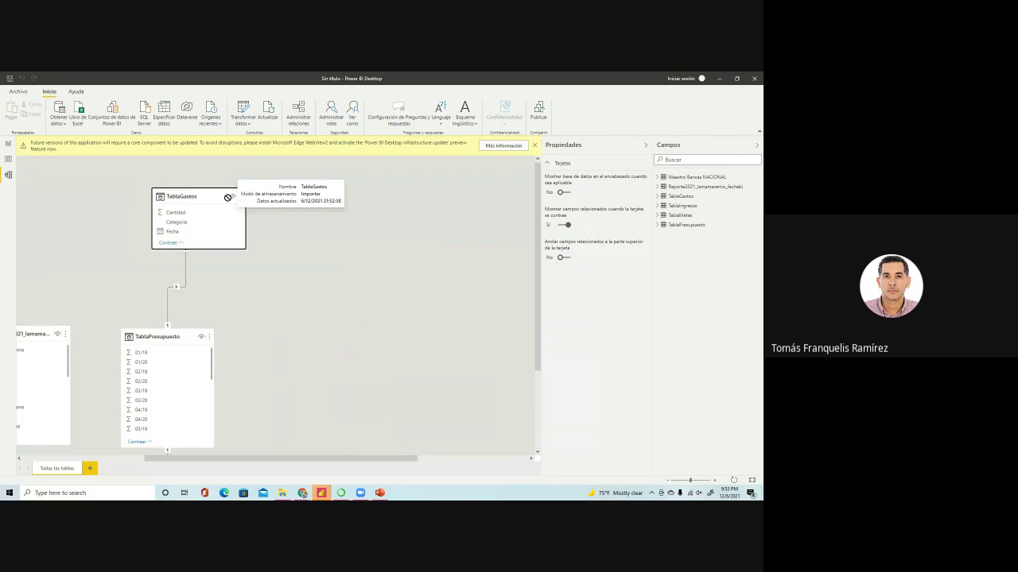
{"action": "left_click_drag", "start_coordinate": [185, 193], "coordinate": [229, 197]}
- Create an active many-to-many relationship with cross-filter Ambas between CustomerID in Reporte2021 and Codigo 6 digitos in Maestro Bancas NACIONAL
{"action": "left_click_drag", "start_coordinate": [298, 460], "coordinate": [176, 459]}
{"action": "scroll", "coordinate": [237, 301], "scroll_direction": "down", "scroll_amount": 1}
{"action": "scroll", "coordinate": [237, 304], "scroll_direction": "down", "scroll_amount": 2}
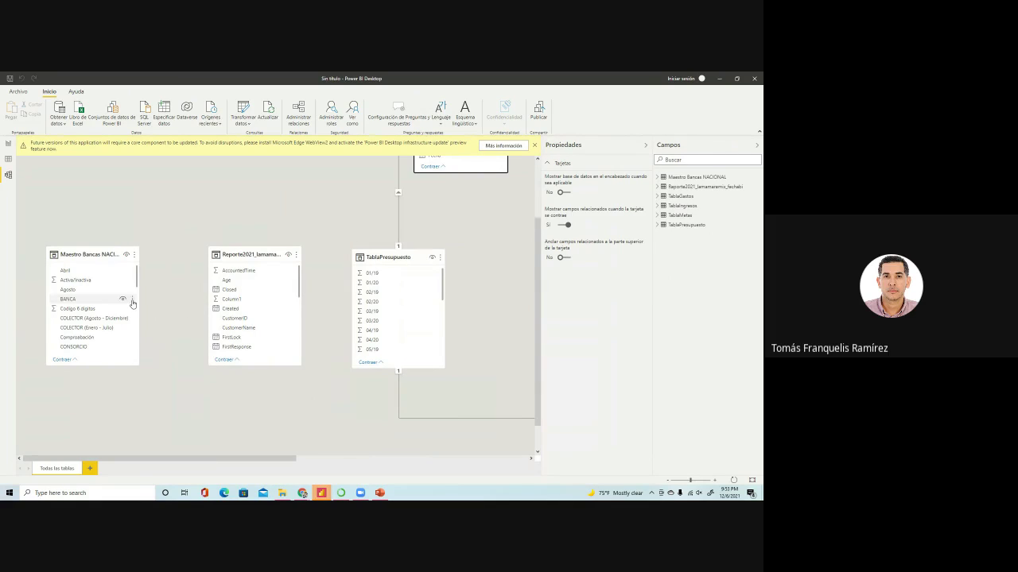
{"action": "scroll", "coordinate": [104, 302], "scroll_direction": "down", "scroll_amount": 3}
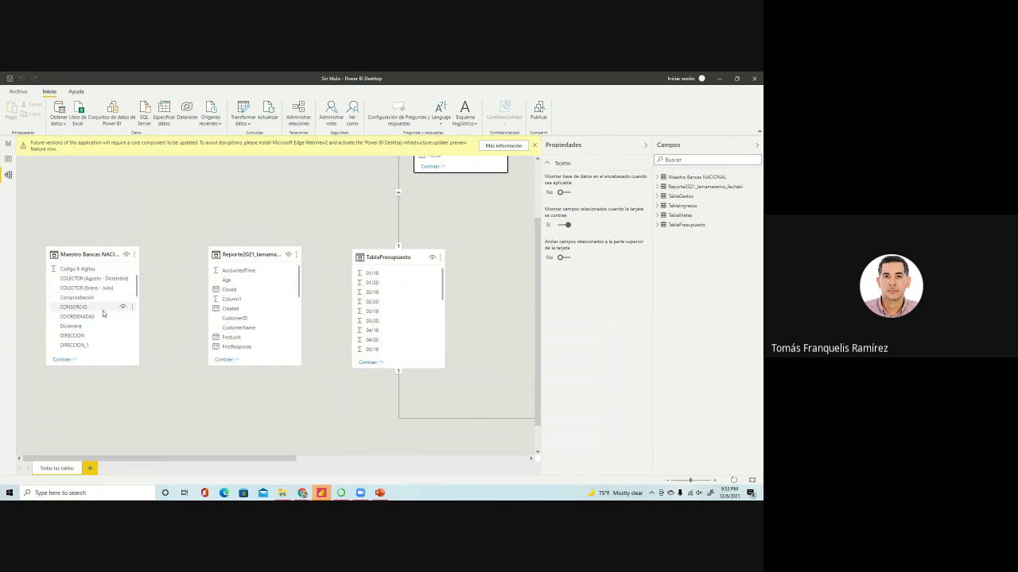
{"action": "scroll", "coordinate": [102, 314], "scroll_direction": "up", "scroll_amount": 3}
{"action": "left_click", "coordinate": [89, 309]}
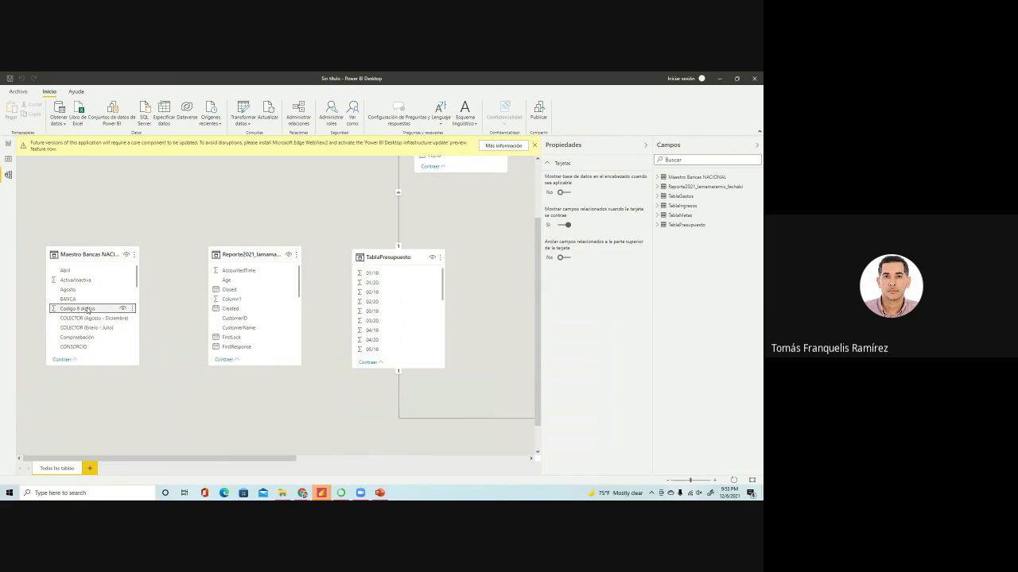
{"action": "left_click_drag", "start_coordinate": [236, 318], "coordinate": [82, 310]}
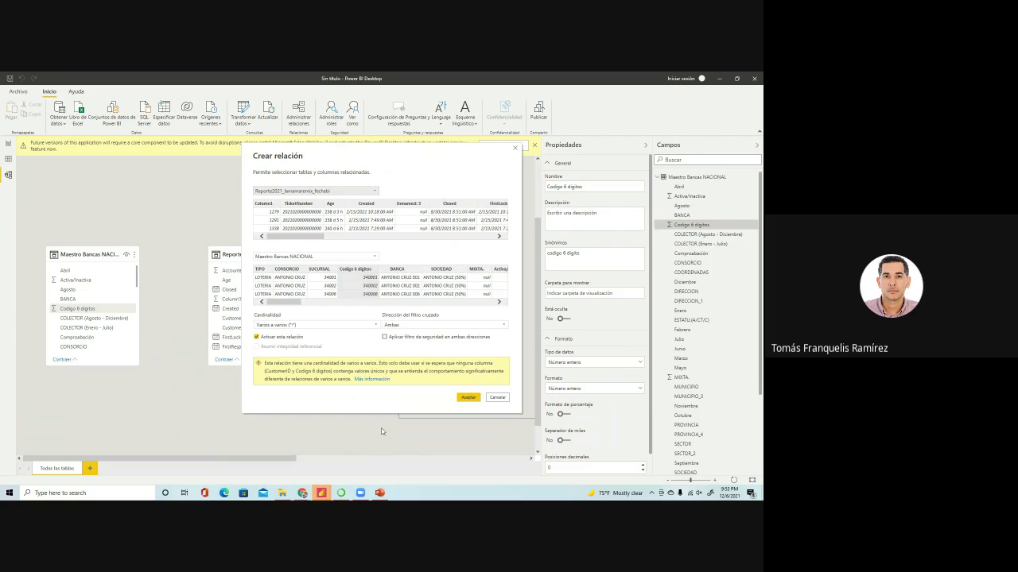
{"action": "left_click", "coordinate": [468, 398]}
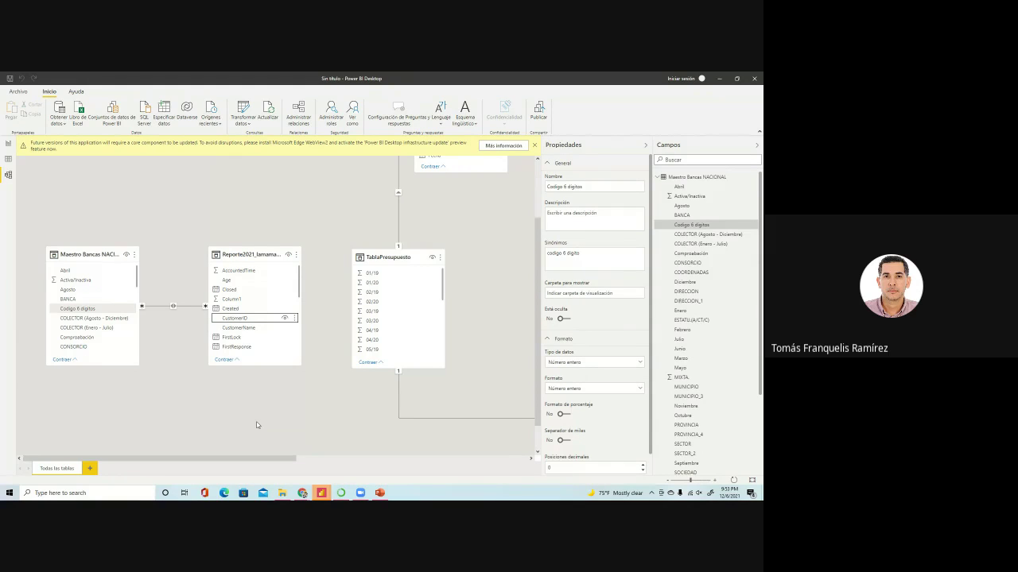
- Review the report and model views, and examine the data of Maestro Bancas NACIONAL, Reporte2021 and TablaGastos
{"action": "left_click", "coordinate": [8, 144]}
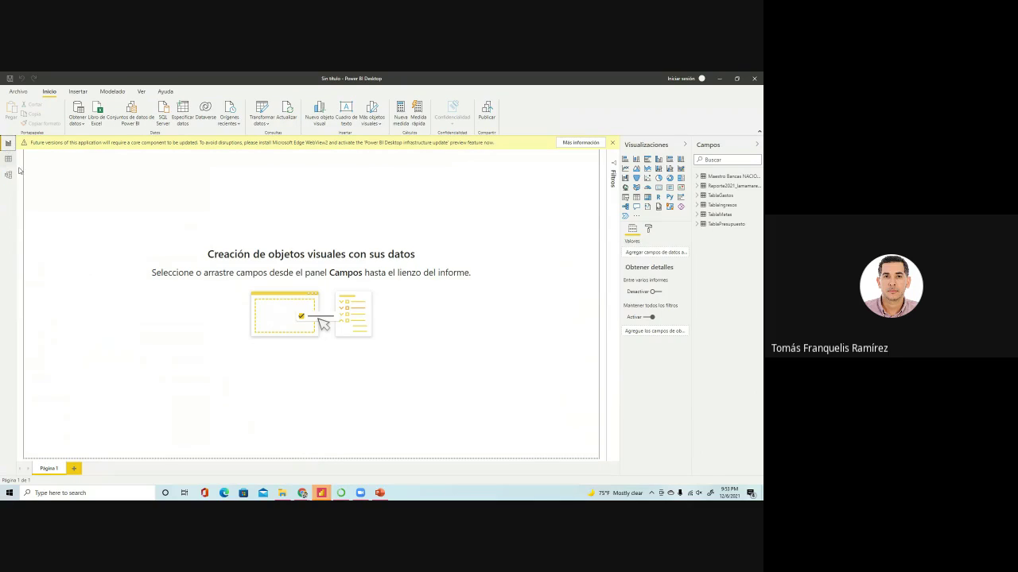
{"action": "left_click", "coordinate": [8, 174]}
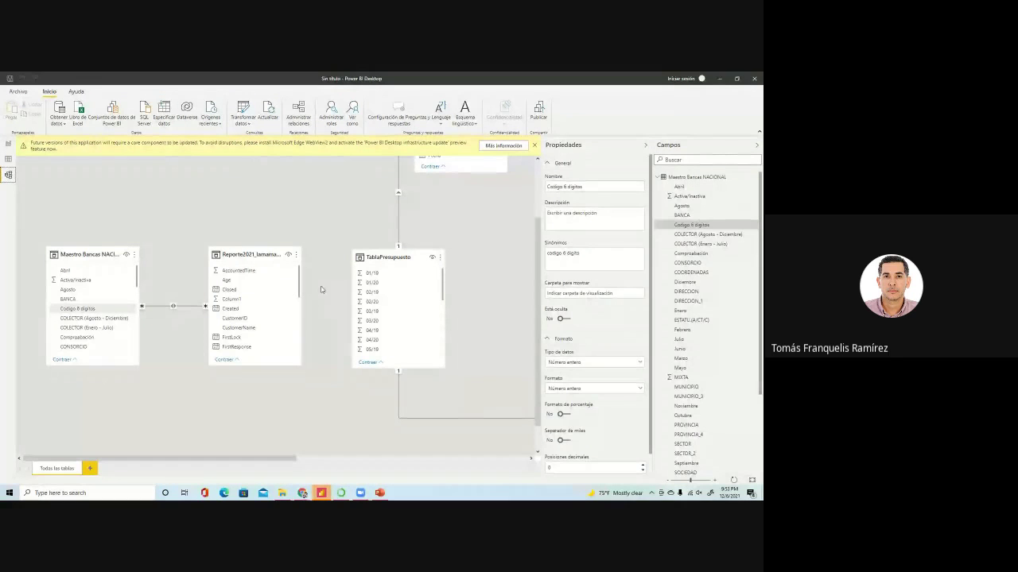
{"action": "left_click", "coordinate": [8, 159]}
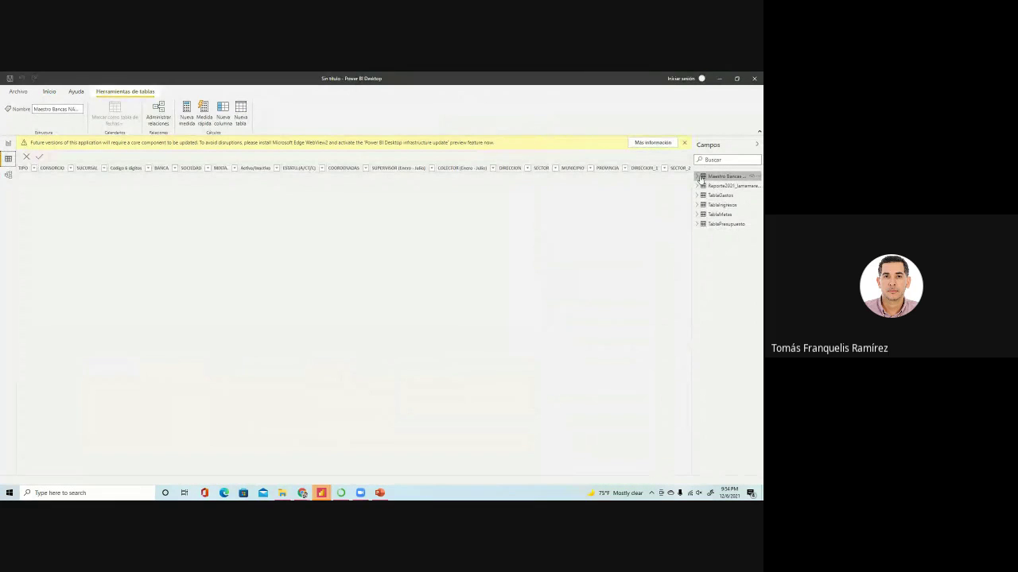
{"action": "left_click", "coordinate": [699, 178]}
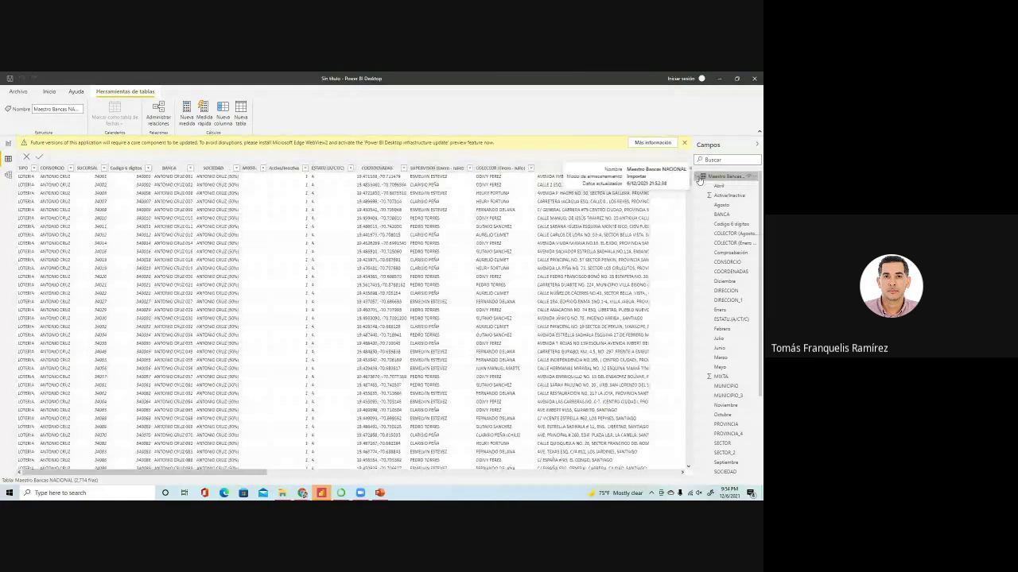
{"action": "left_click", "coordinate": [699, 176]}
{"action": "left_click", "coordinate": [722, 185]}
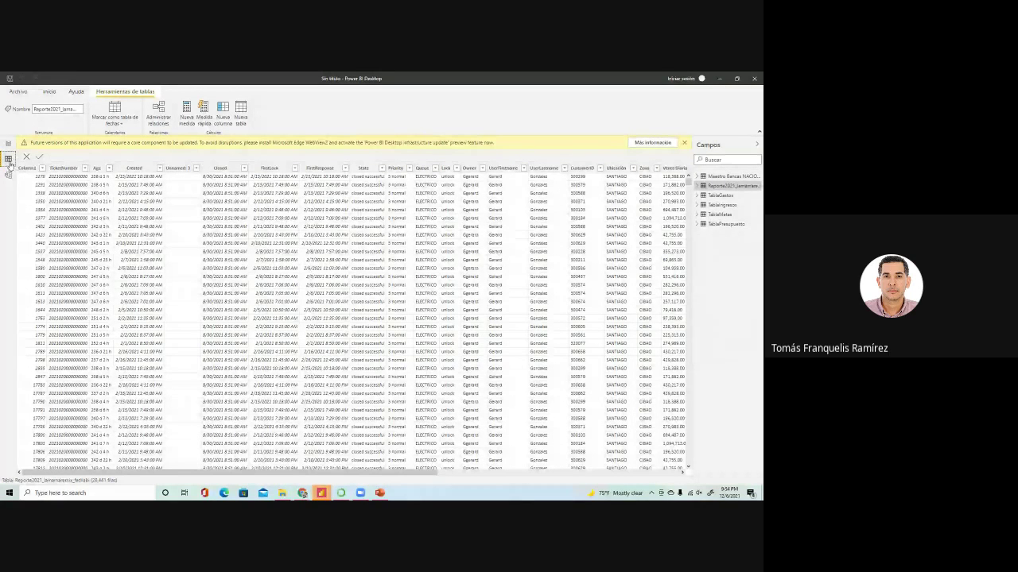
{"action": "left_click", "coordinate": [720, 195]}
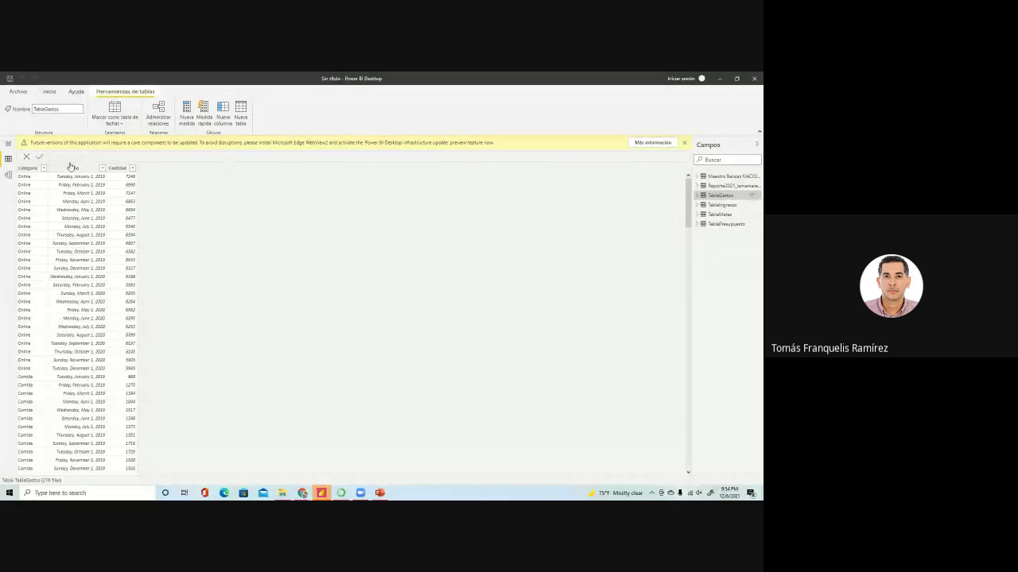
- Add a calculated column named Total to Maestro Bancas NACIONAL and start its formula with the SUM function
{"action": "left_click", "coordinate": [738, 176]}
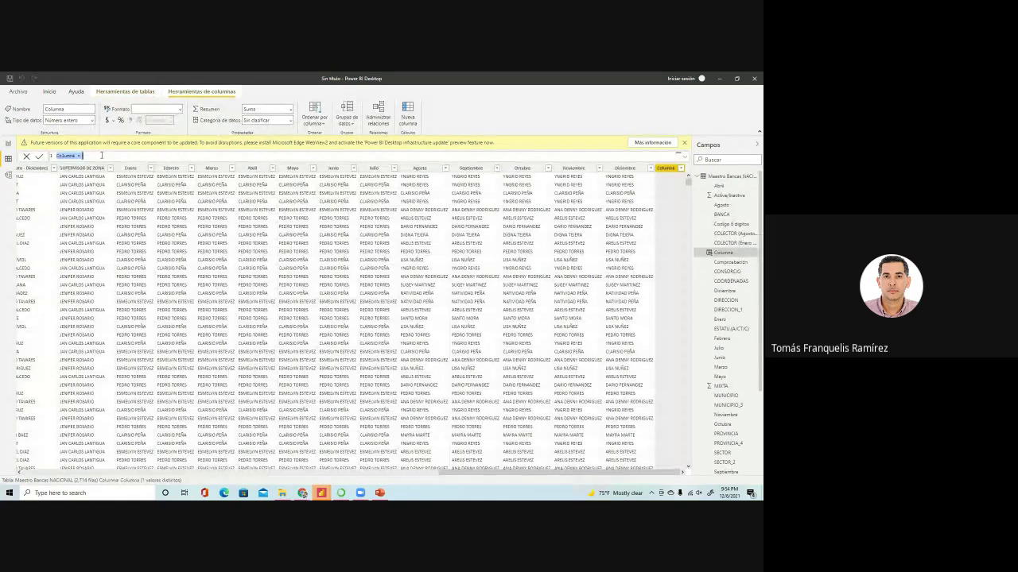
{"action": "double_click", "coordinate": [67, 156]}
{"action": "type", "text": "Ta"}
{"action": "type", "text": "tal"}
{"action": "type", "text": "C"}
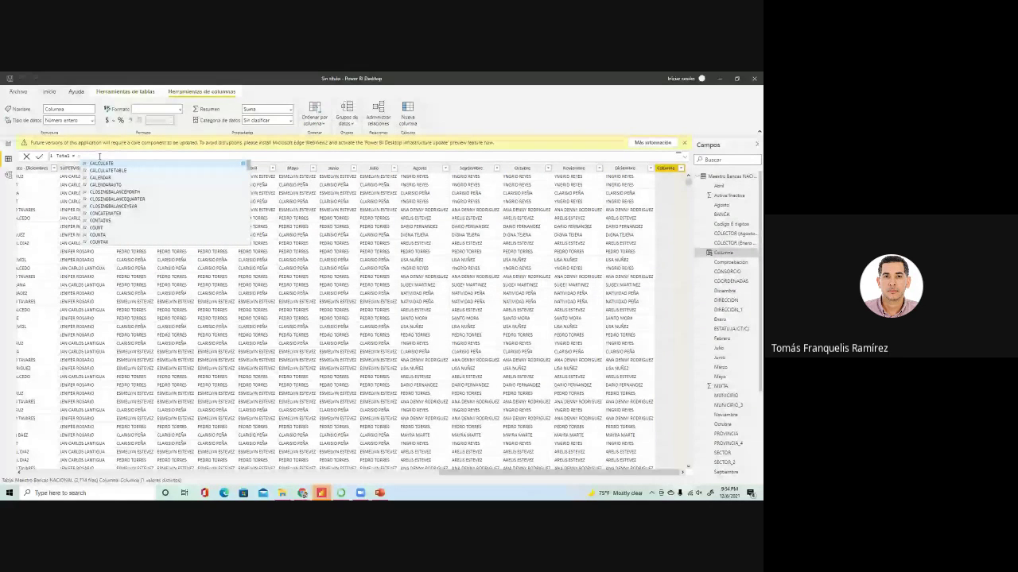
{"action": "key", "text": "BackSpace"}
{"action": "type", "text": "su"}
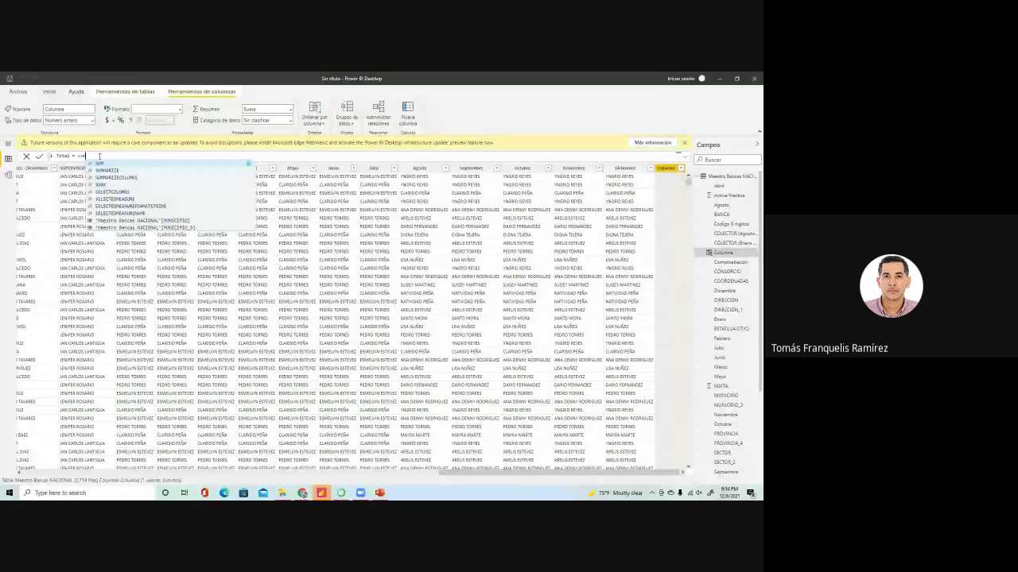
{"action": "key", "text": "Tab"}
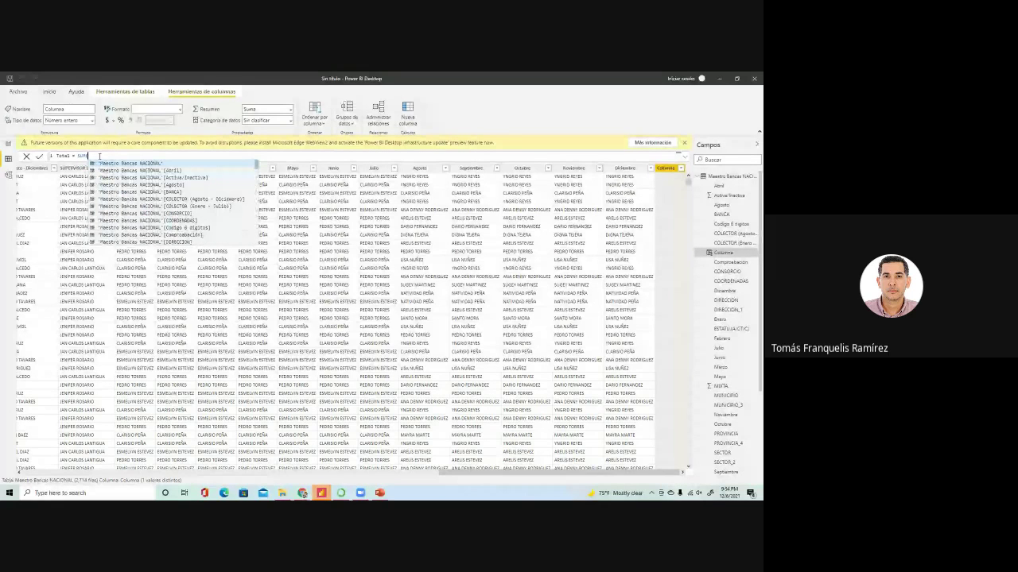
- Complete the Total formula with the Venta Diaria column of the Reporte2021 table as the argument and commit it
{"action": "key", "text": "Down"}
{"action": "key", "text": "Down"}
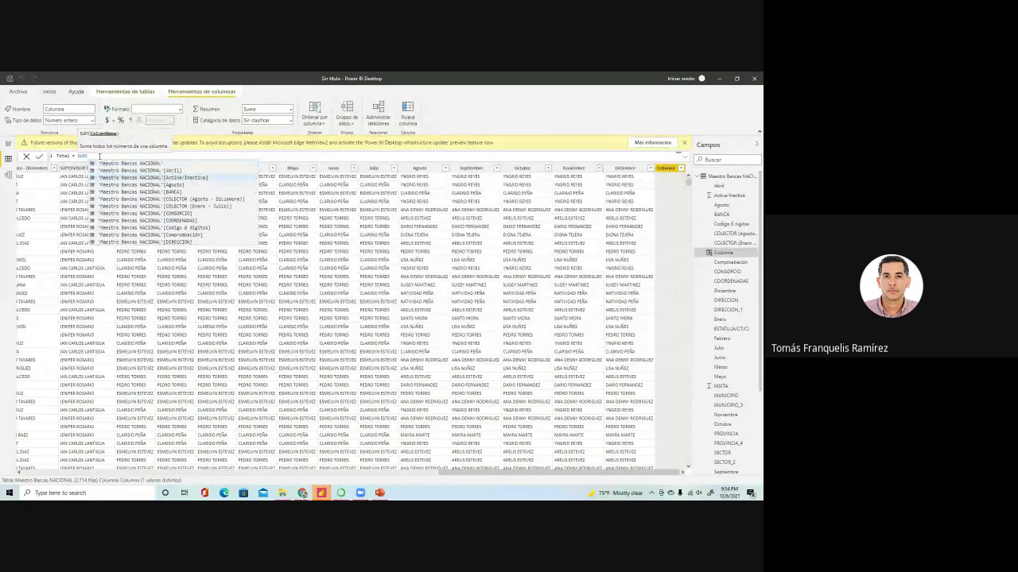
{"action": "key", "text": "Down"}
{"action": "key", "text": "Down"}
{"action": "key", "text": "Down"}
{"action": "key", "text": "Down"}
{"action": "key", "text": "Down"}
{"action": "key", "text": "Down"}
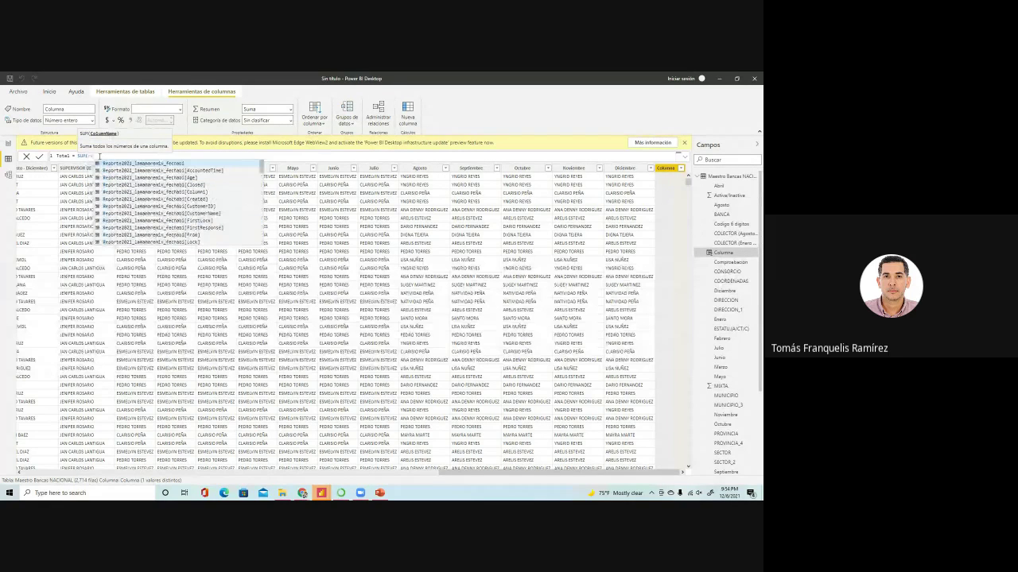
{"action": "scroll", "coordinate": [182, 229], "scroll_direction": "down", "scroll_amount": 1}
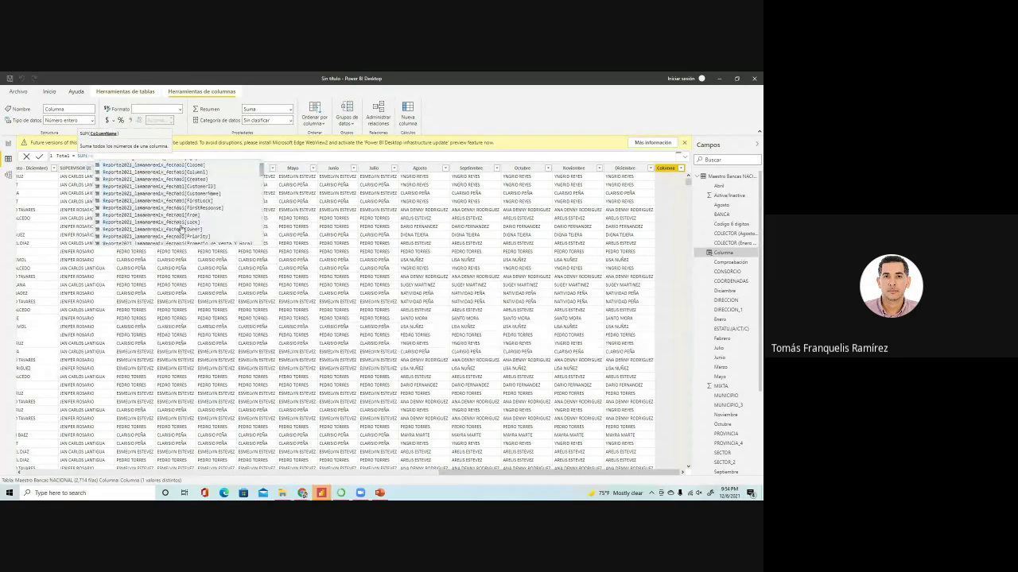
{"action": "scroll", "coordinate": [181, 229], "scroll_direction": "down", "scroll_amount": 2}
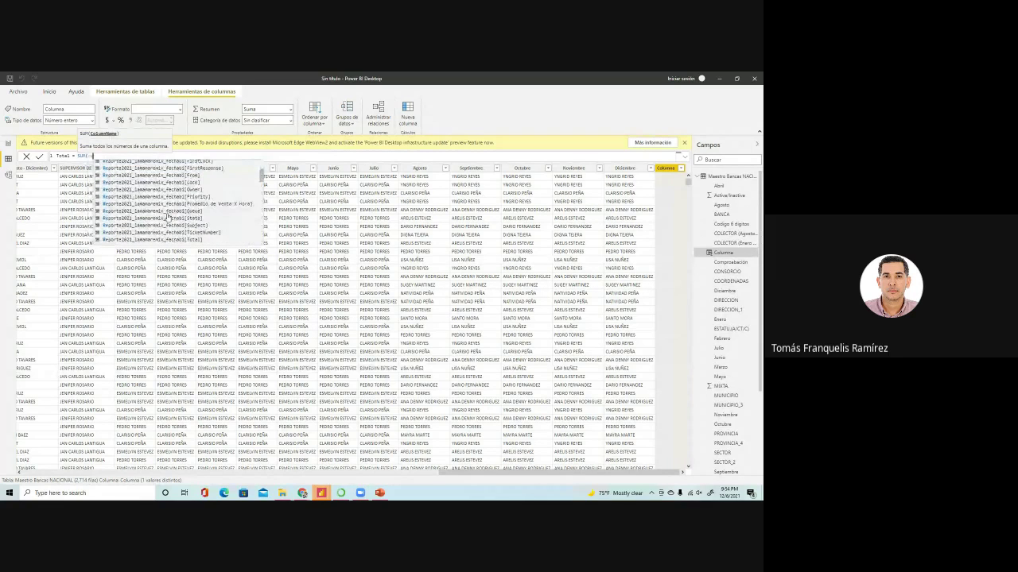
{"action": "scroll", "coordinate": [168, 216], "scroll_direction": "down", "scroll_amount": 1}
{"action": "scroll", "coordinate": [162, 229], "scroll_direction": "down", "scroll_amount": 1}
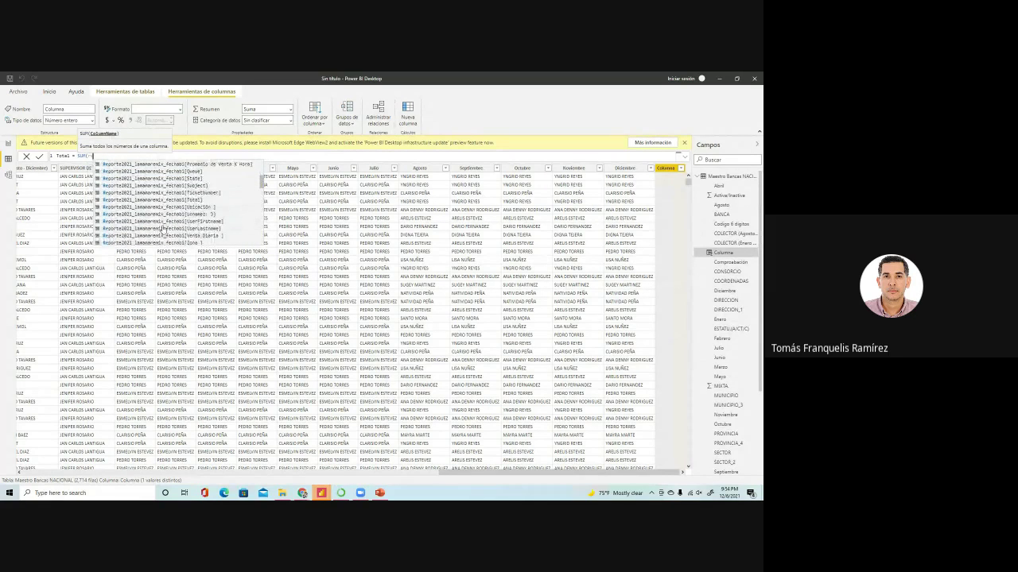
{"action": "double_click", "coordinate": [165, 237]}
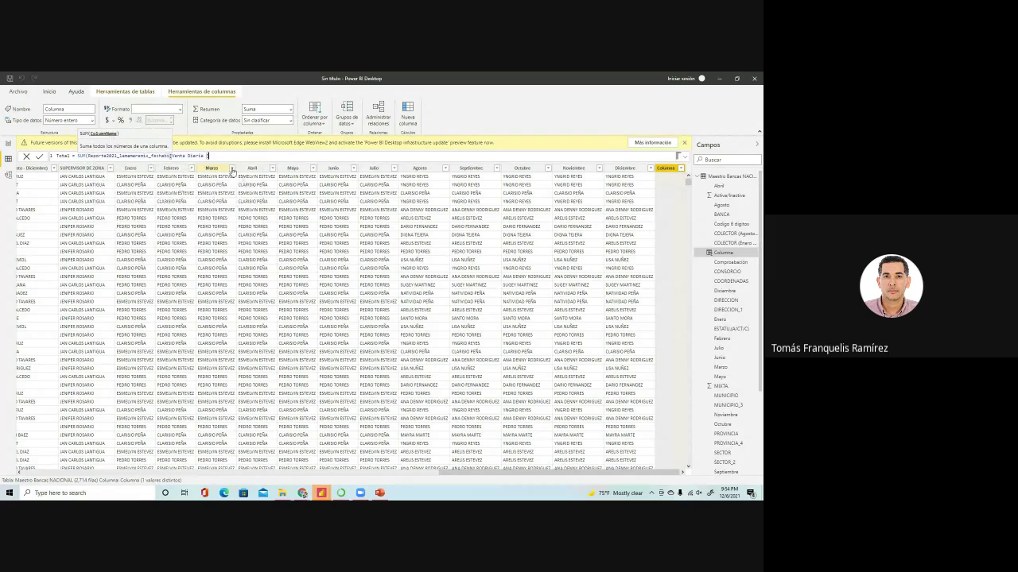
{"action": "type", "text": ")"}
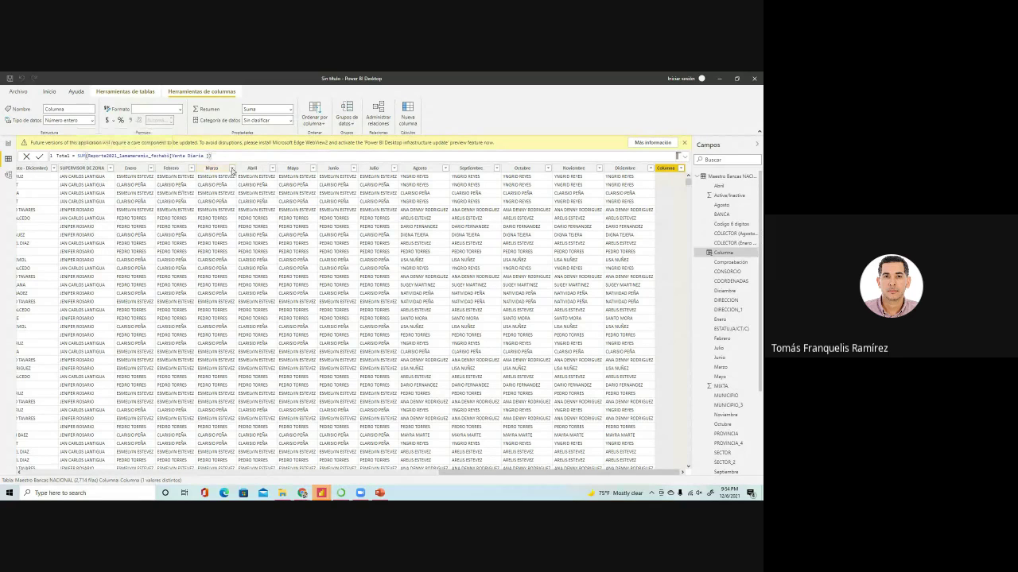
{"action": "key", "text": "Return"}
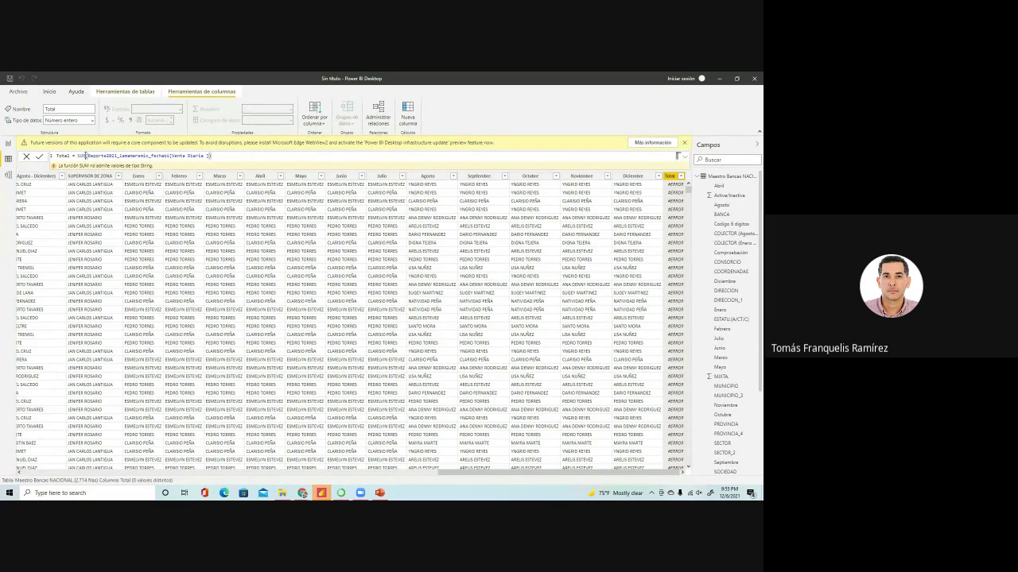
- Replace SUM with COUNT in the Total column's formula, keeping Venta Diaria as the argument
{"action": "double_click", "coordinate": [82, 156]}
{"action": "type", "text": "count"}
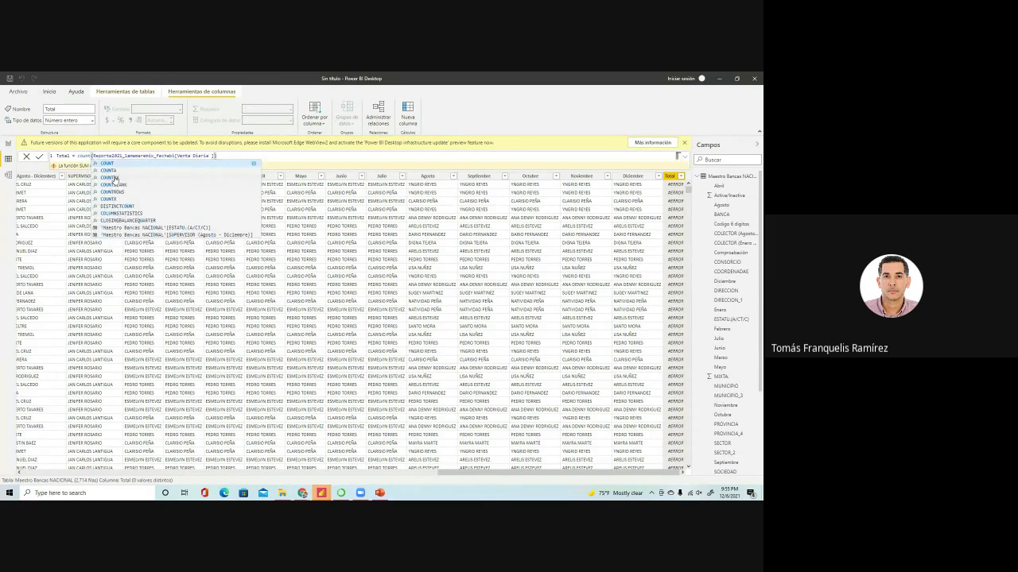
{"action": "left_click", "coordinate": [111, 170]}
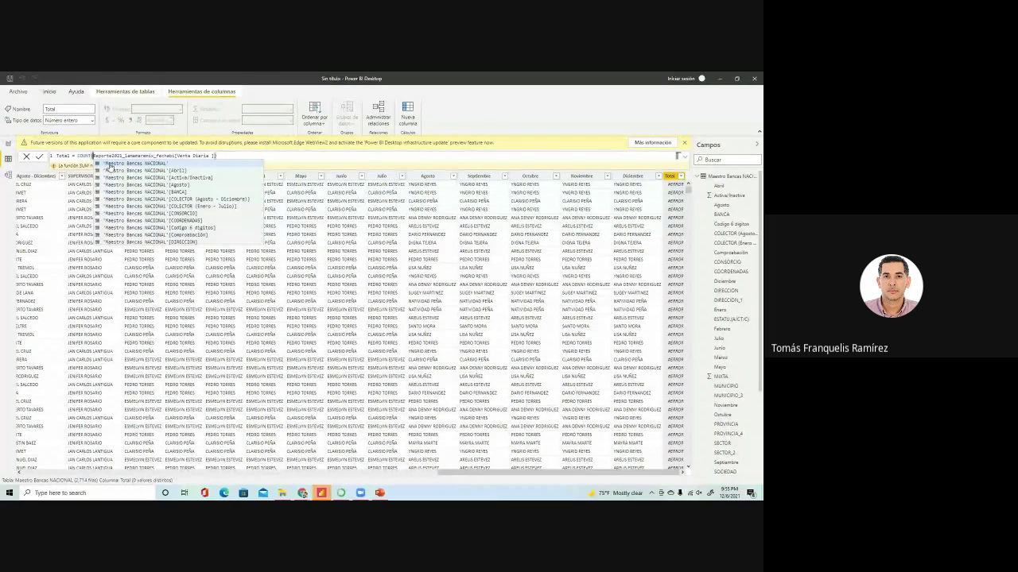
{"action": "key", "text": "Escape"}
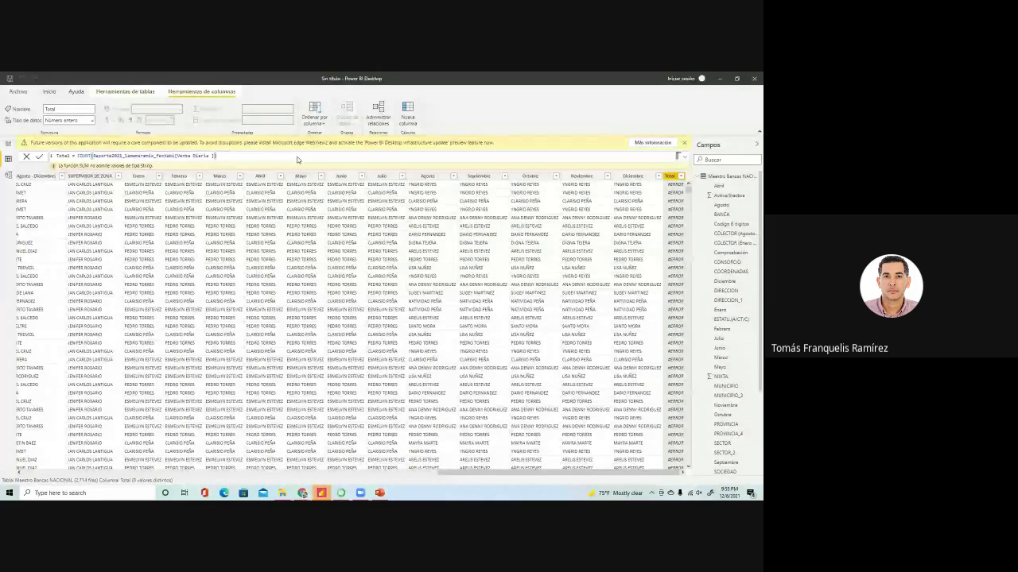
{"action": "key", "text": "Return"}
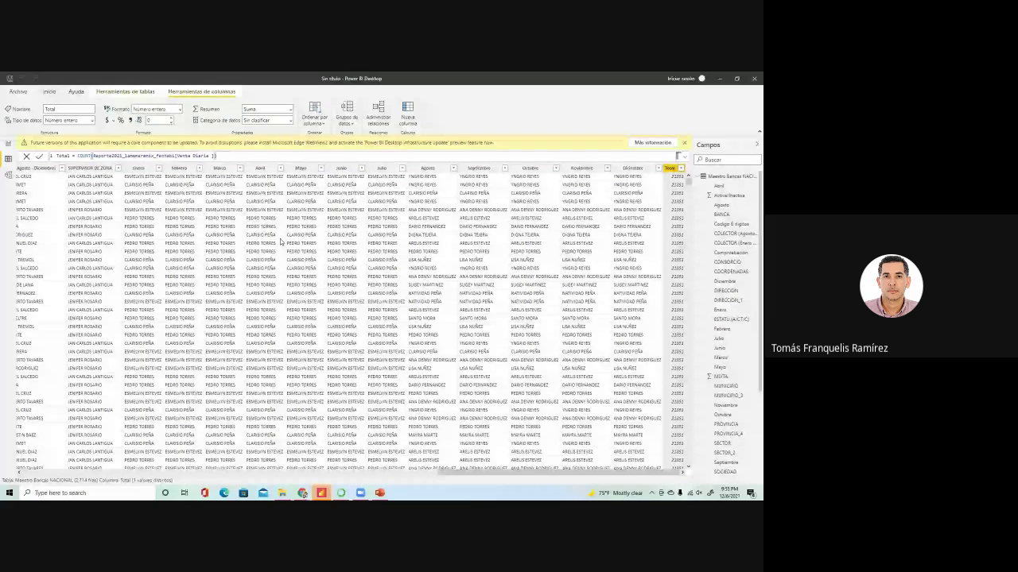
- Extend the Total formula to divide the Venta Diaria count by the COUNT of Reporte2021's Created column
{"action": "left_click", "coordinate": [228, 154]}
{"action": "type", "text": "/coun"}
{"action": "key", "text": "Tab"}
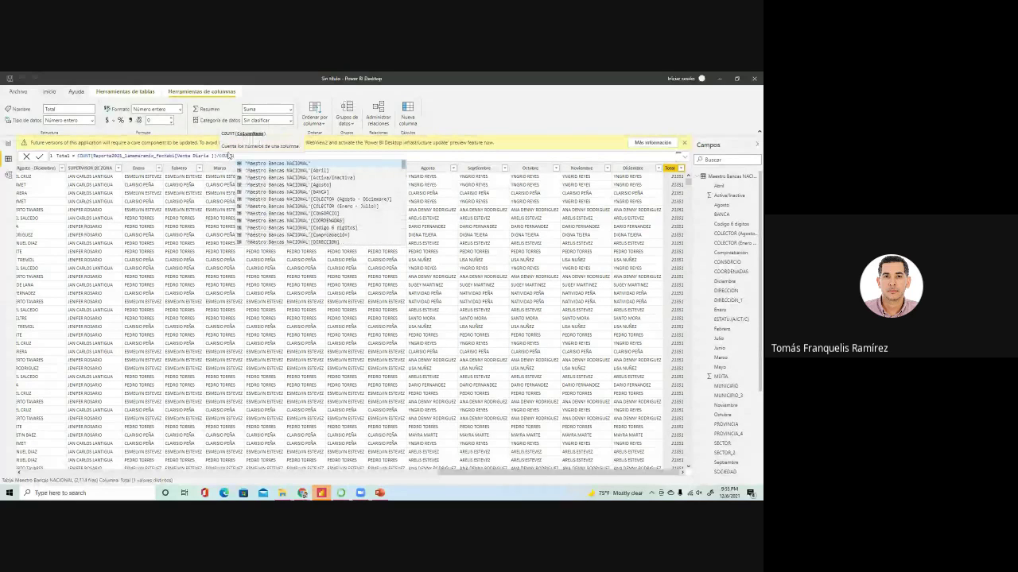
{"action": "type", "text": "re"}
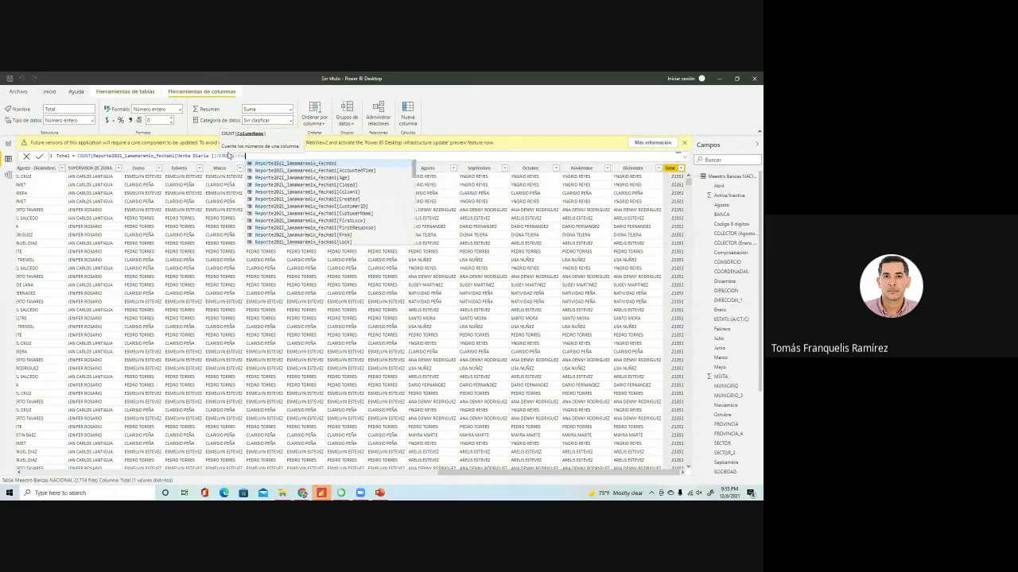
{"action": "key", "text": "Down"}
{"action": "key", "text": "Down"}
{"action": "key", "text": "Down"}
{"action": "key", "text": "Tab"}
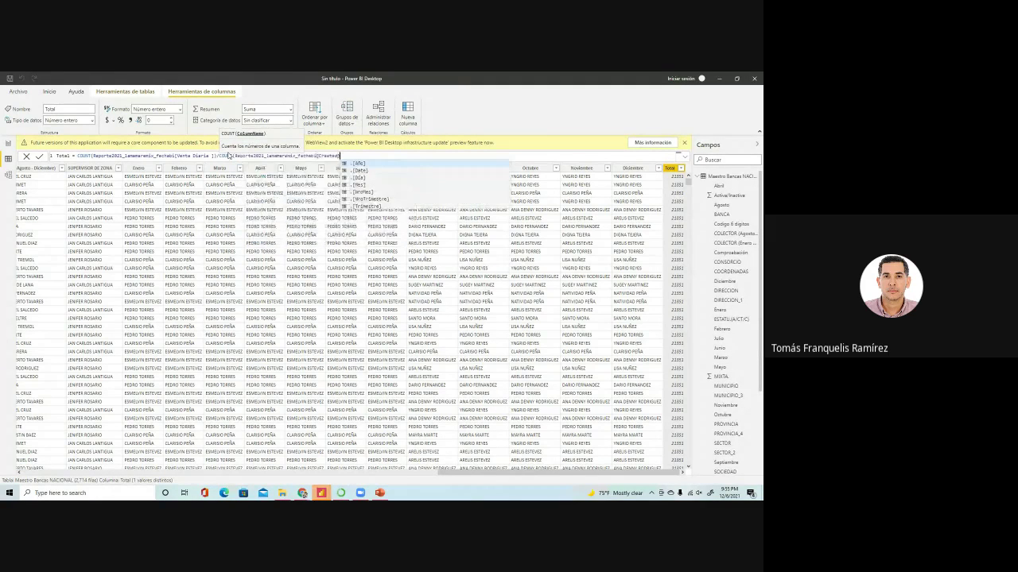
{"action": "type", "text": ")"}
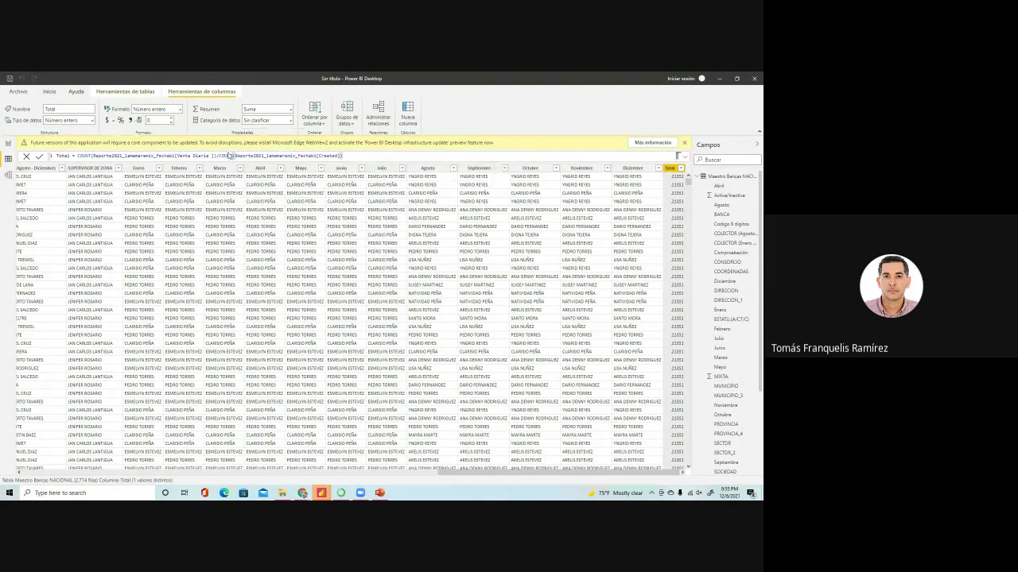
{"action": "key", "text": "Return"}
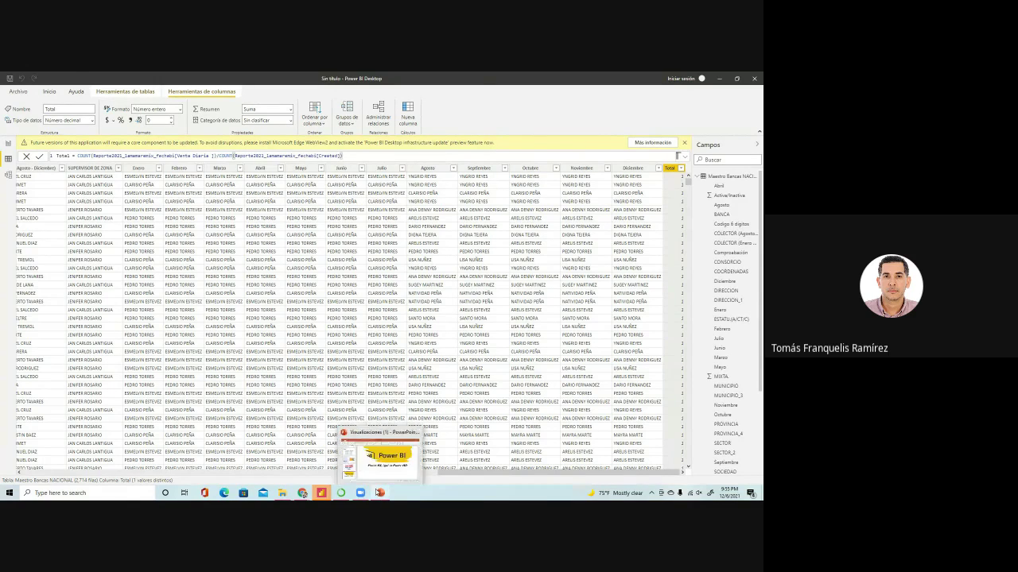
- Switch to the Power BI presentation in PowerPoint, and return to Power BI Desktop to close the open data source settings
{"action": "left_click", "coordinate": [380, 493]}
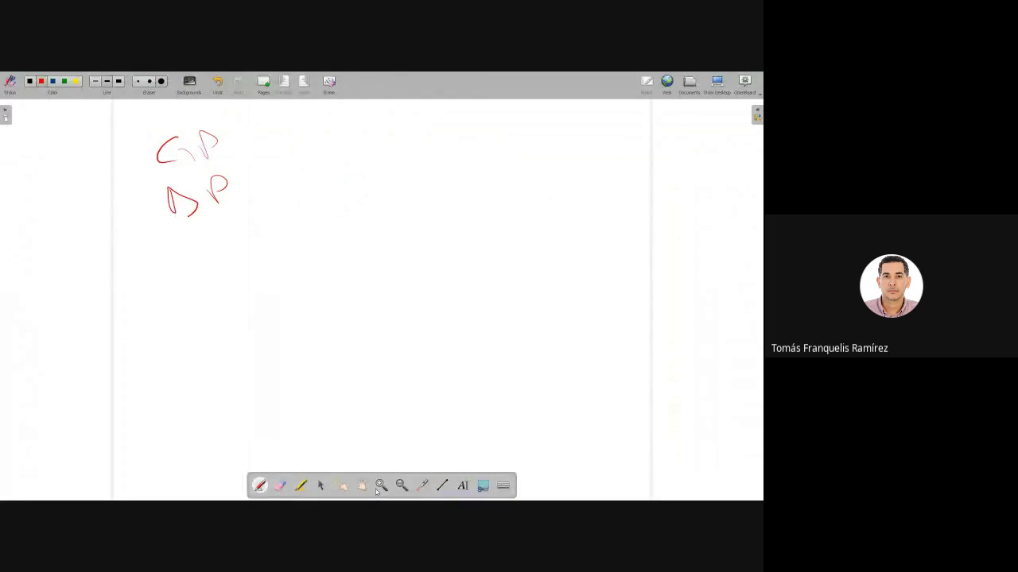
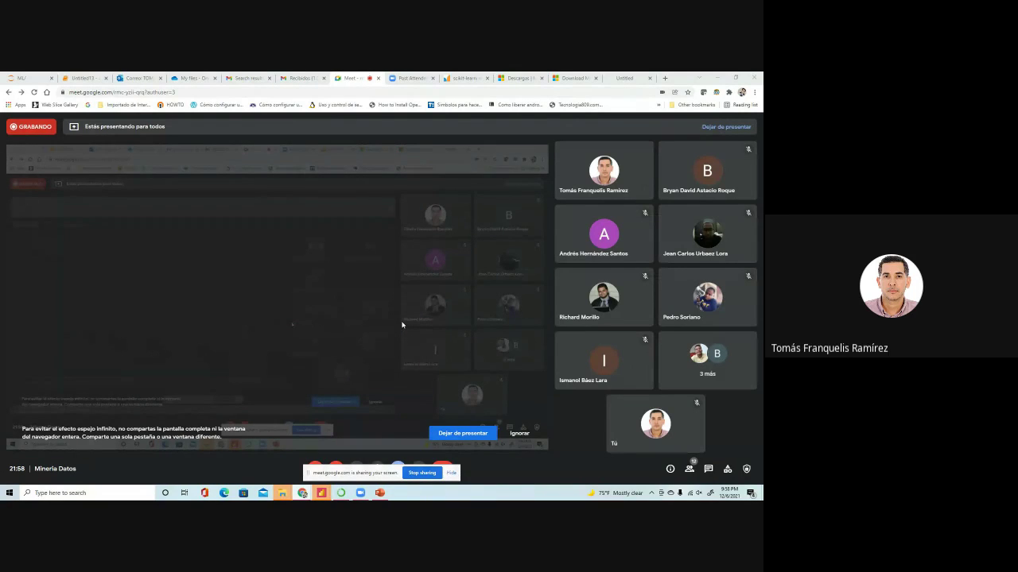
{"action": "mouse_move", "coordinate": [321, 493]}
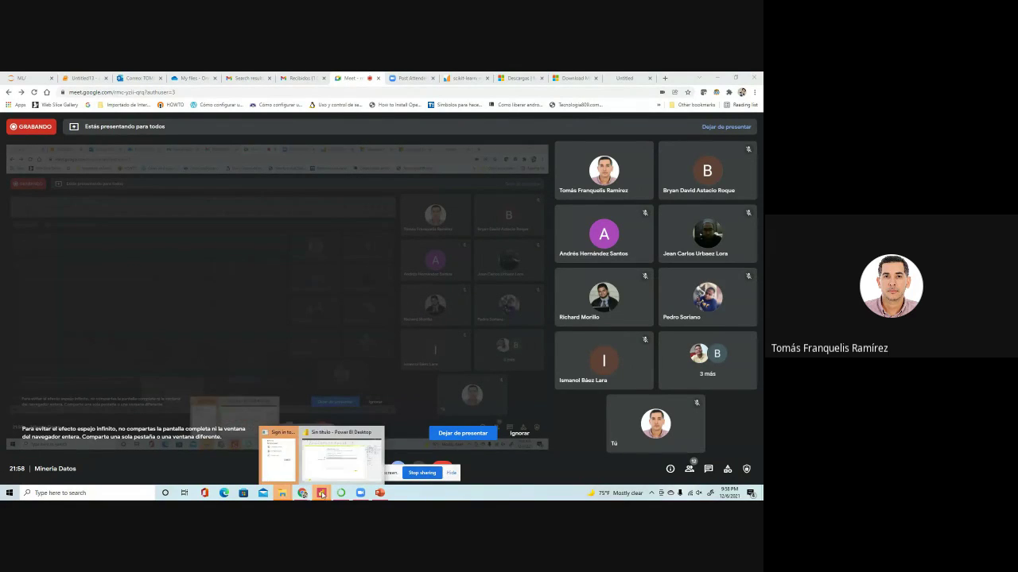
{"action": "left_click", "coordinate": [332, 467]}
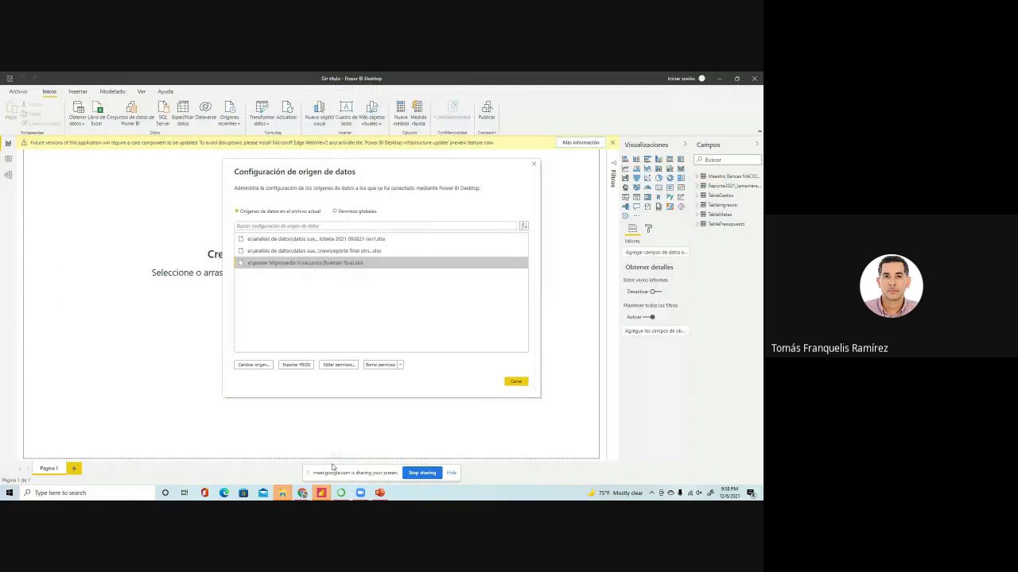
{"action": "left_click", "coordinate": [515, 383]}
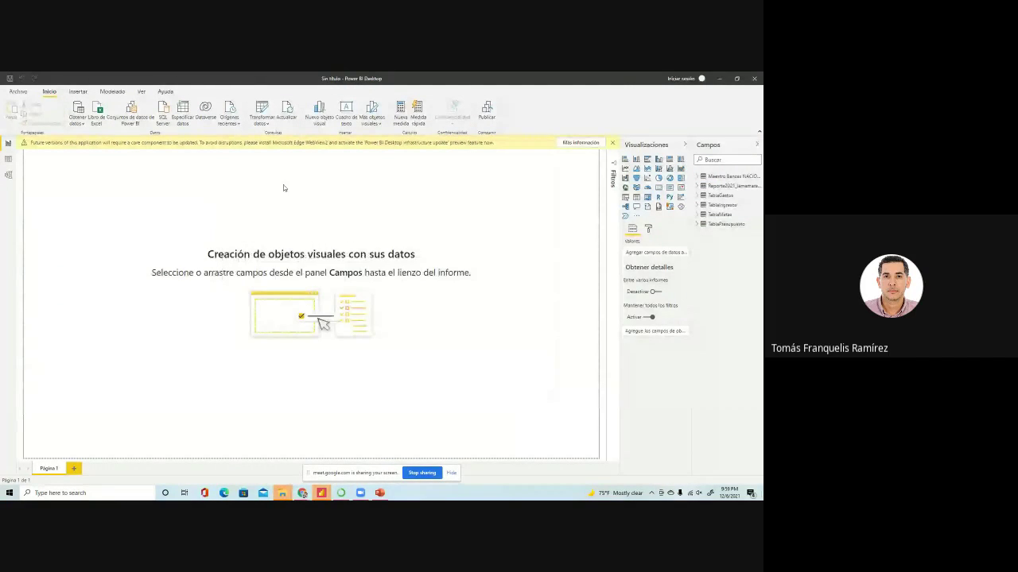
- Review the data source settings, including how to browse for a replacement Excel workbook, and close them without changing any source
{"action": "left_click", "coordinate": [263, 125]}
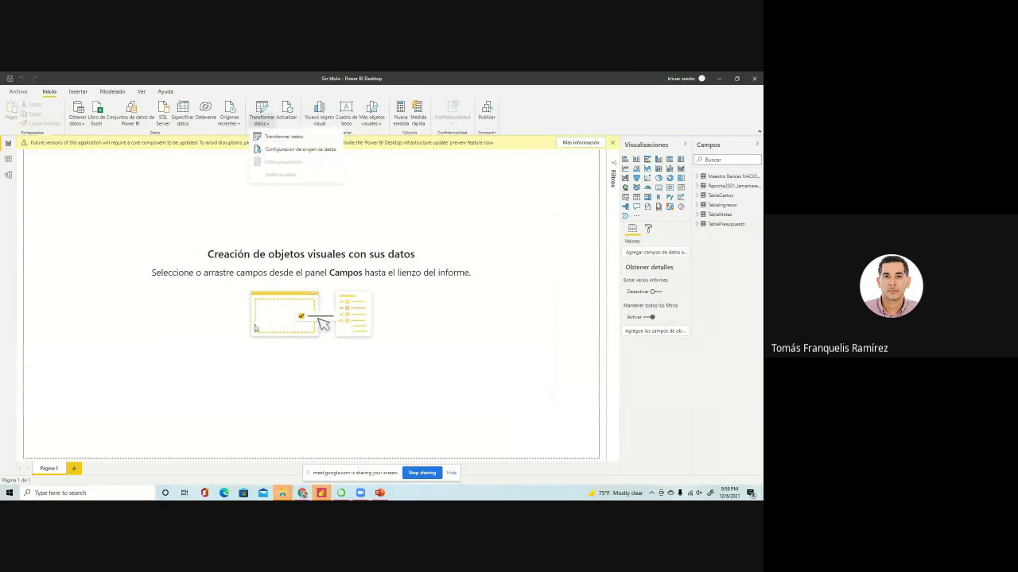
{"action": "left_click", "coordinate": [271, 150]}
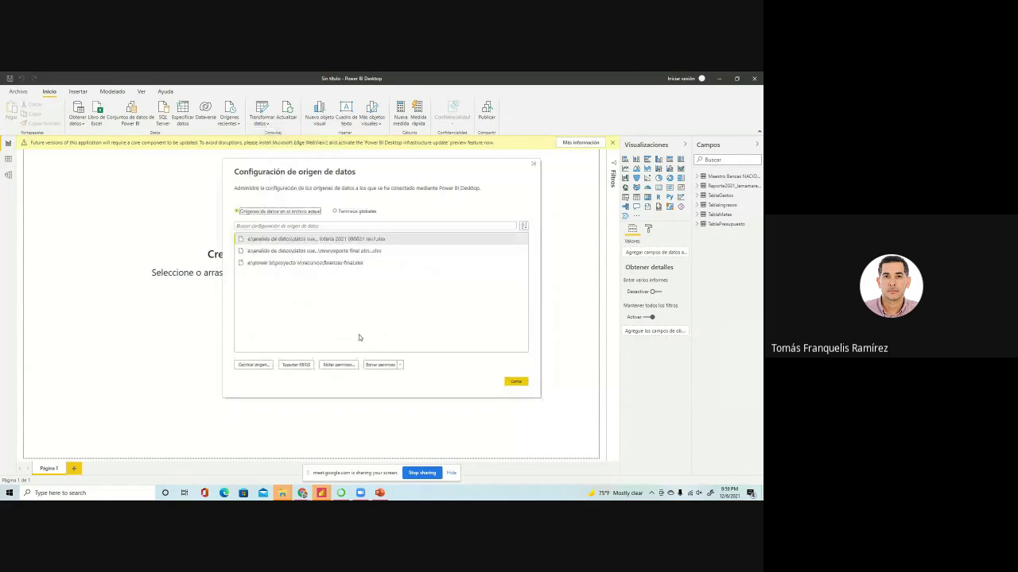
{"action": "left_click", "coordinate": [255, 366]}
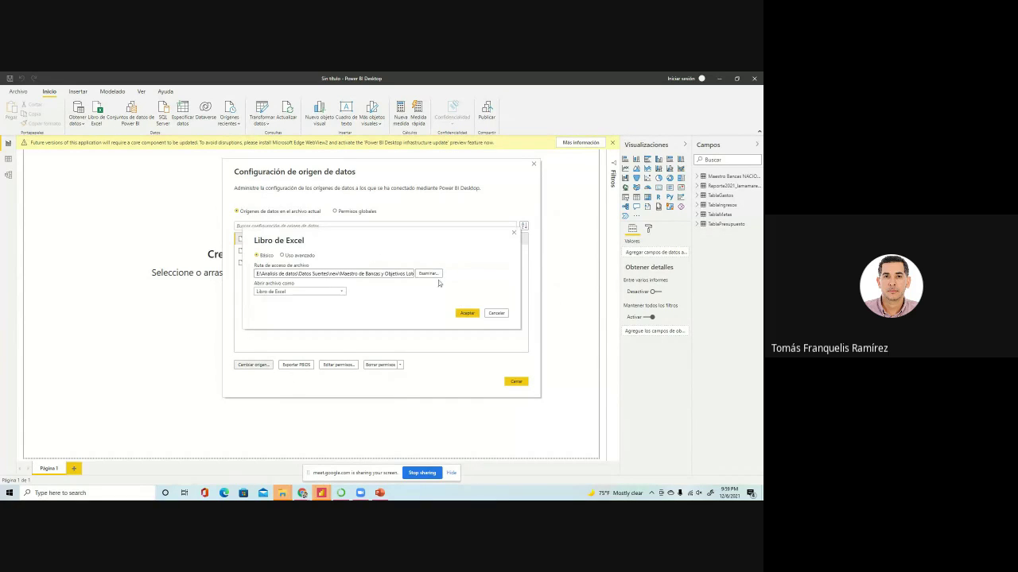
{"action": "left_click", "coordinate": [428, 273]}
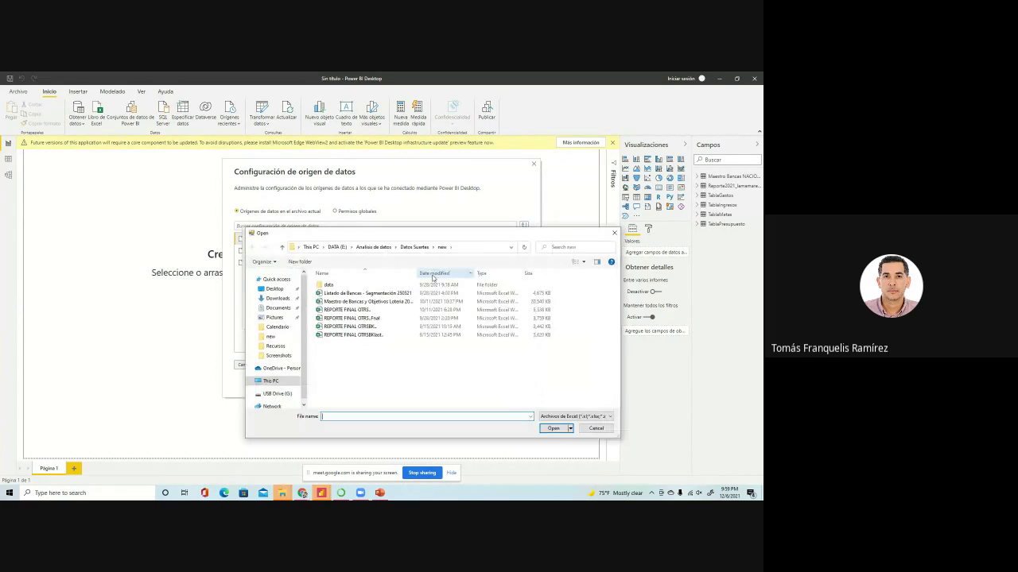
{"action": "left_click", "coordinate": [597, 429]}
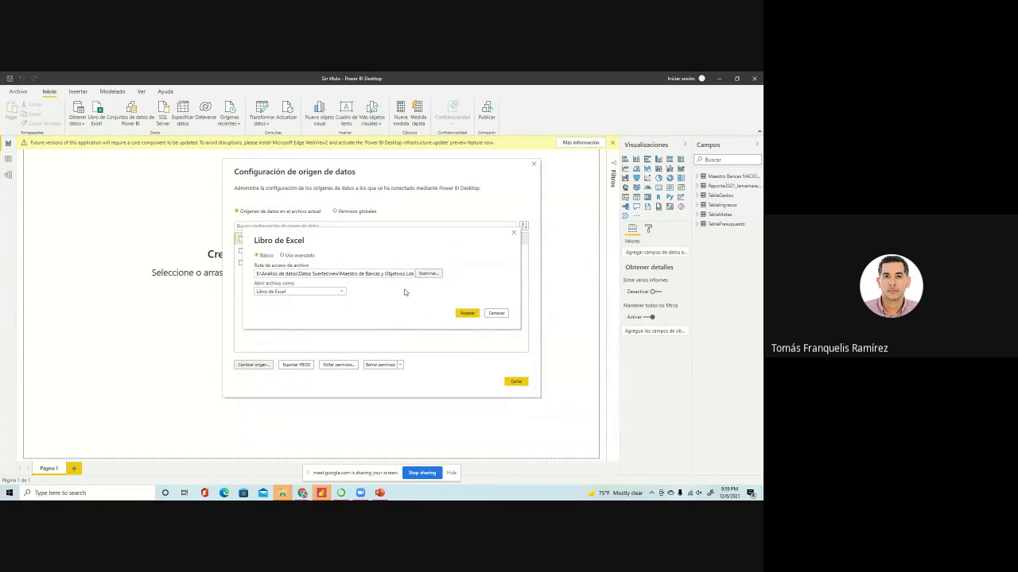
{"action": "left_click", "coordinate": [494, 313]}
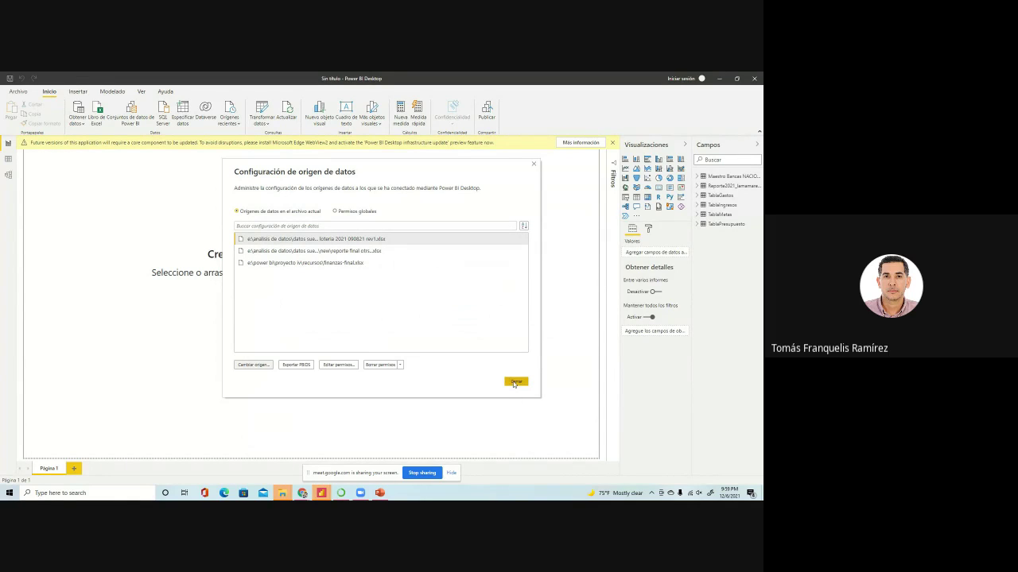
{"action": "left_click", "coordinate": [290, 262]}
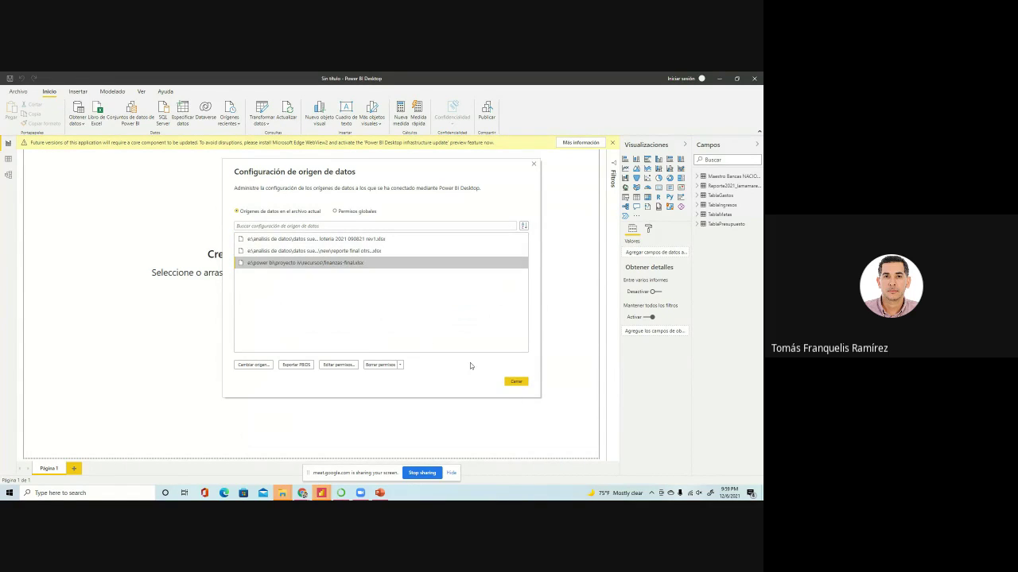
{"action": "left_click", "coordinate": [508, 381]}
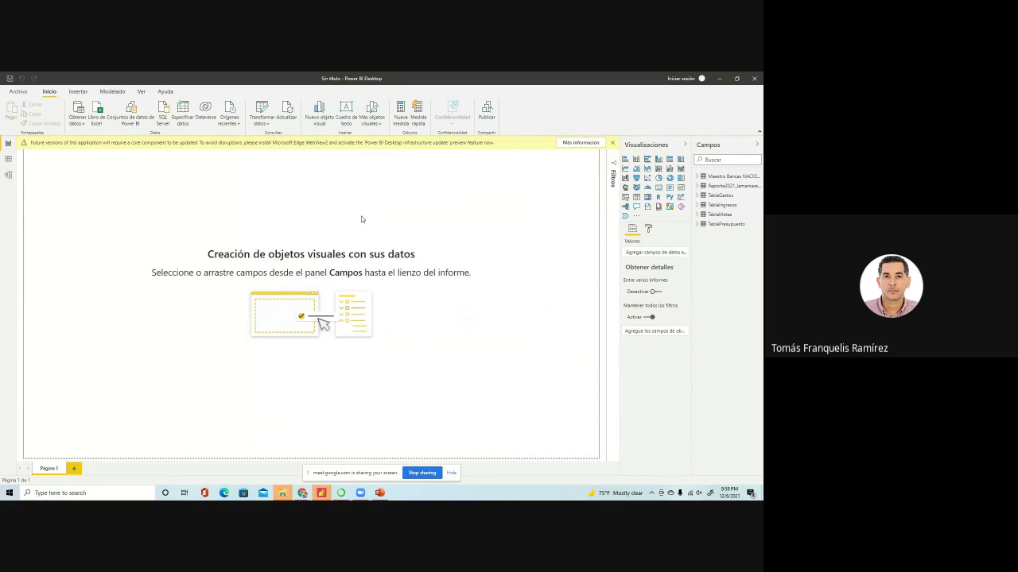
- Open the Power Query editor to transform the report's loaded tables
{"action": "left_click", "coordinate": [262, 111]}
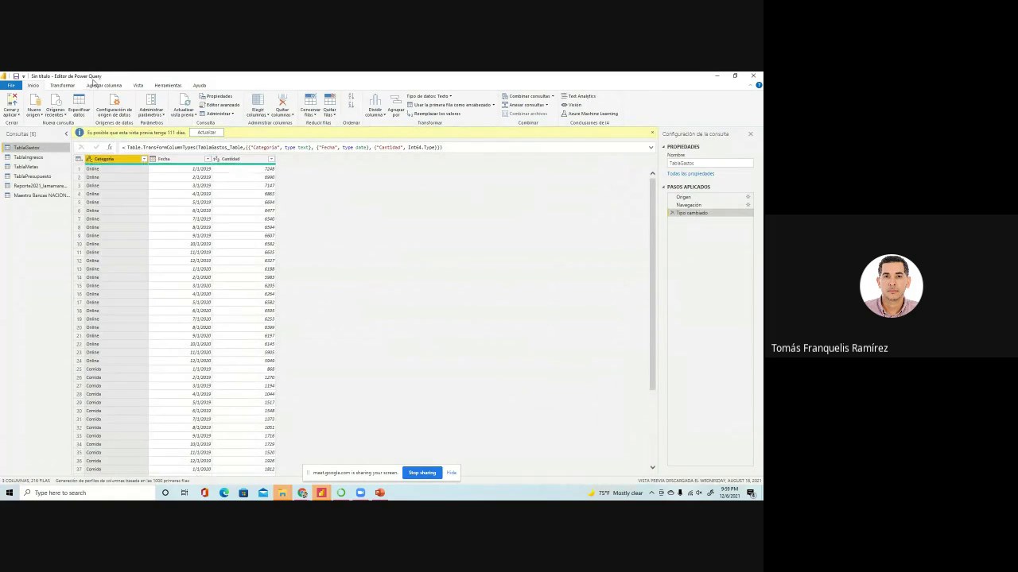
- Close the Power Query editor without applying, reopen it to transform the data, and close it again with the changes applied
{"action": "left_click", "coordinate": [14, 116]}
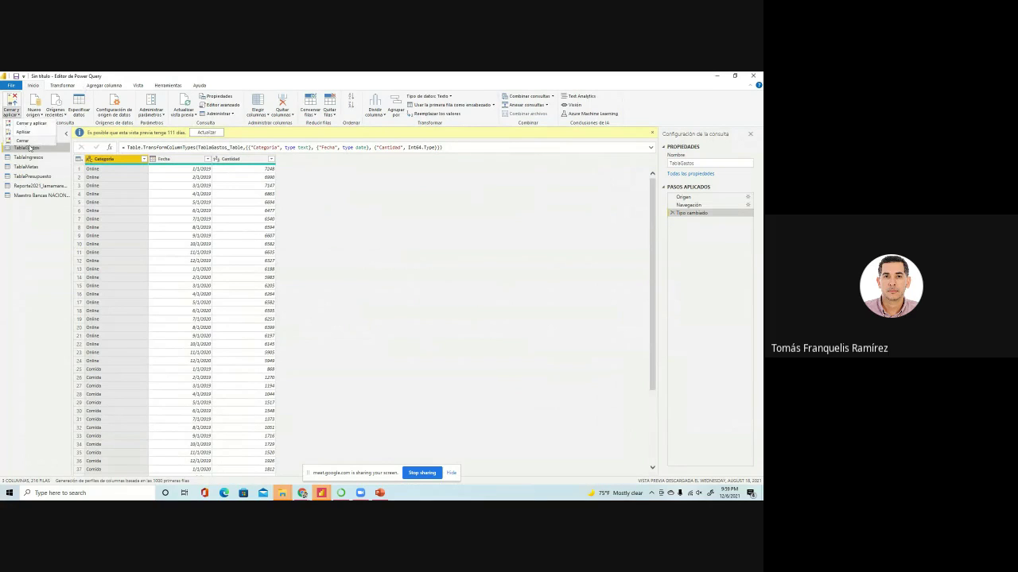
{"action": "left_click", "coordinate": [24, 141]}
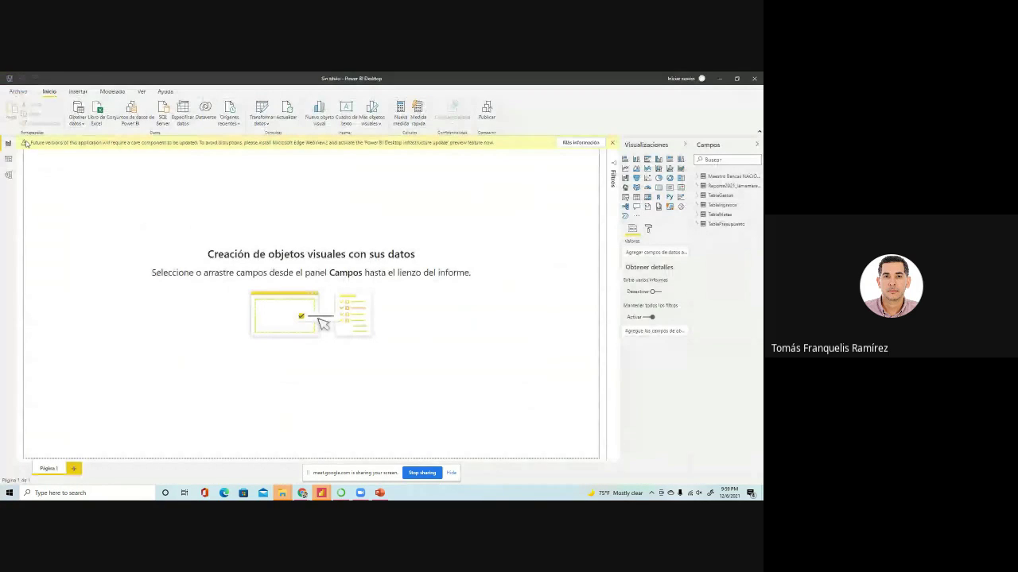
{"action": "left_click", "coordinate": [260, 111]}
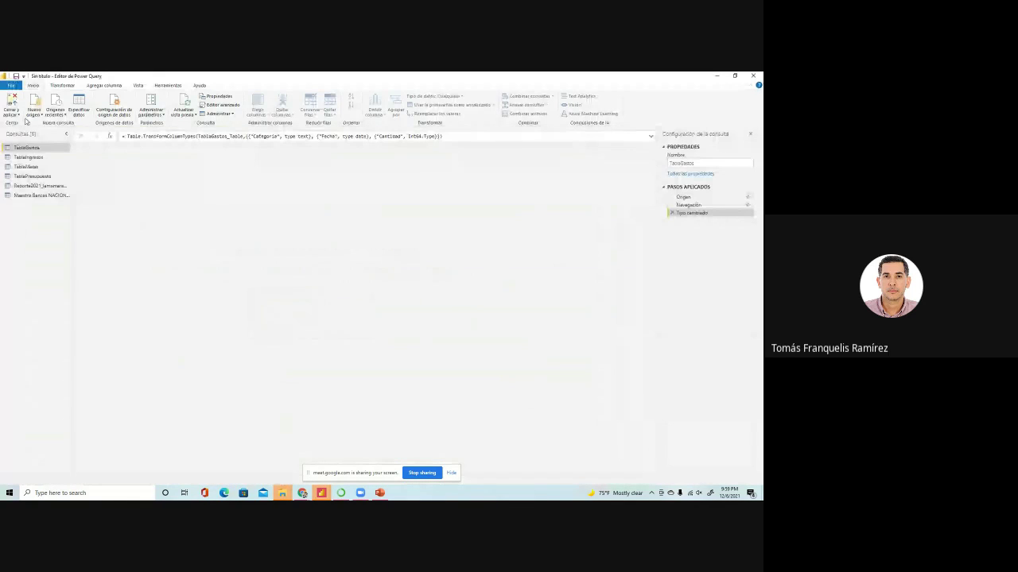
{"action": "left_click", "coordinate": [17, 115]}
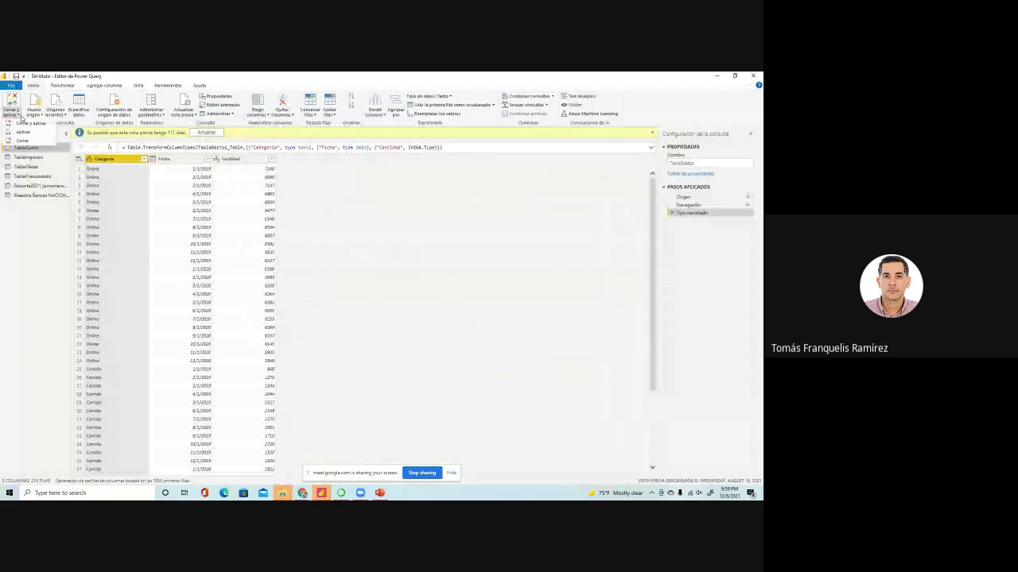
{"action": "left_click", "coordinate": [28, 124]}
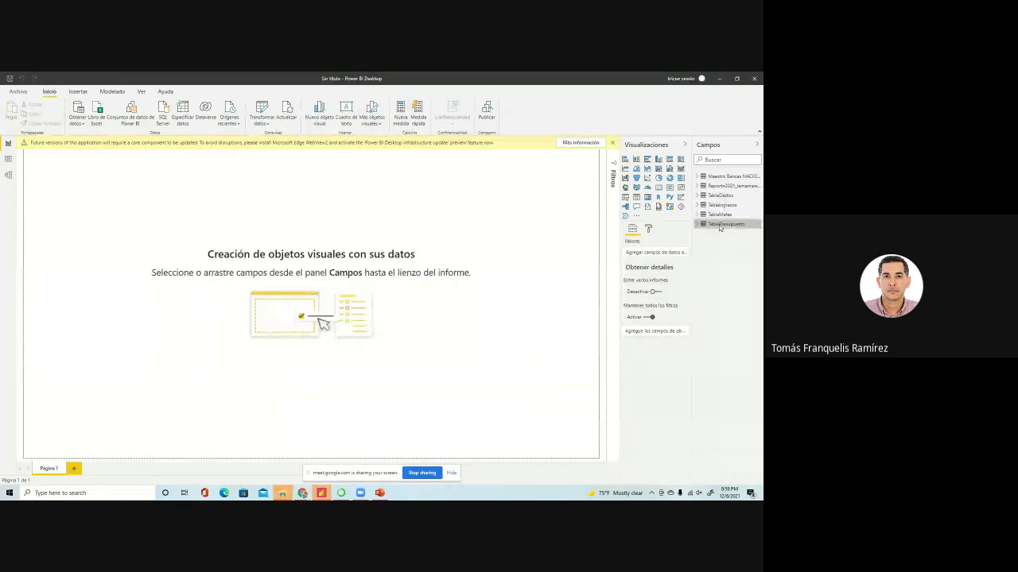
- Review the options available for TablaPresupuesto and expand the table to show its fields
{"action": "right_click", "coordinate": [719, 226]}
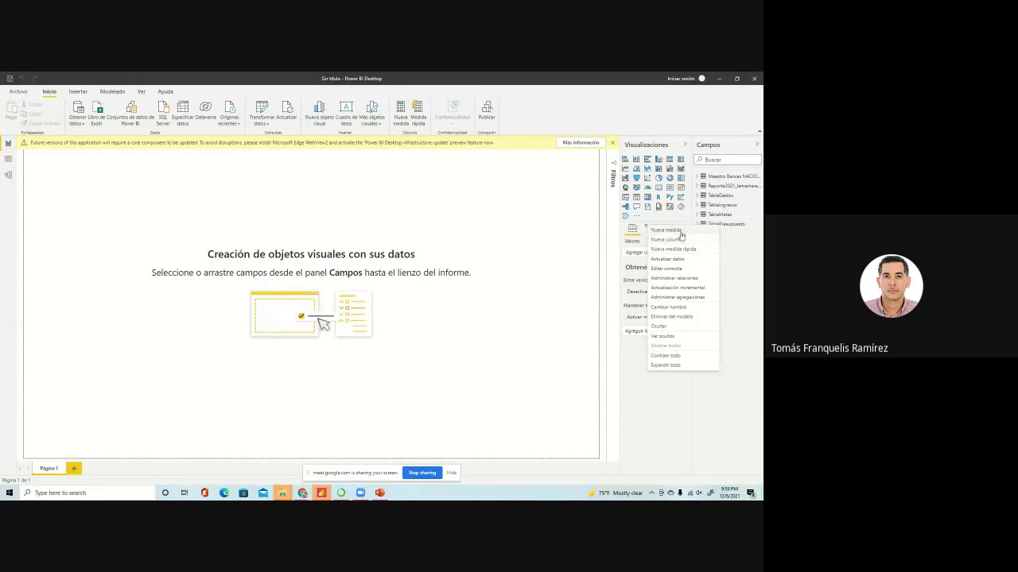
{"action": "left_click", "coordinate": [737, 226]}
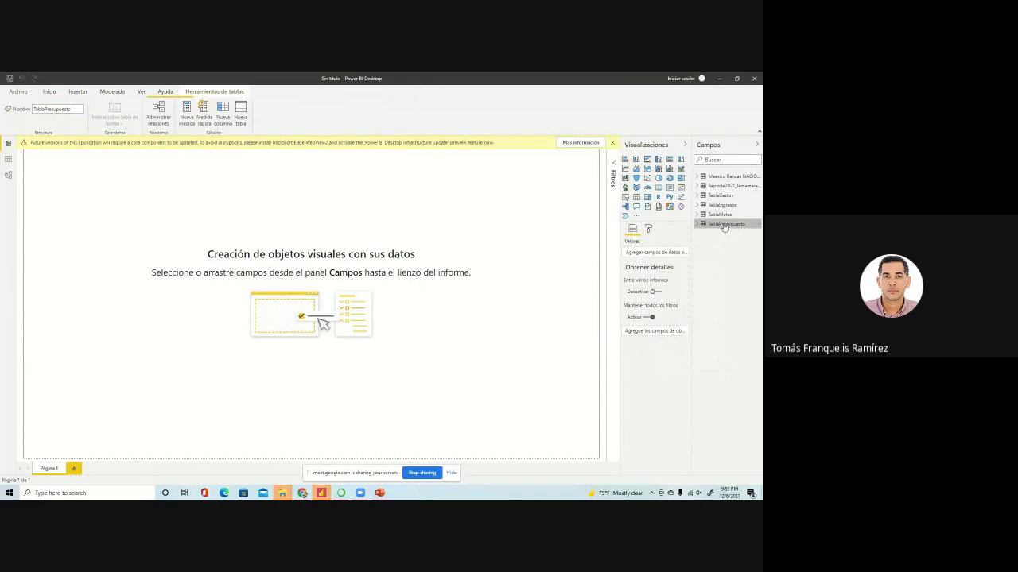
{"action": "left_click", "coordinate": [710, 228]}
{"action": "left_click", "coordinate": [710, 228]}
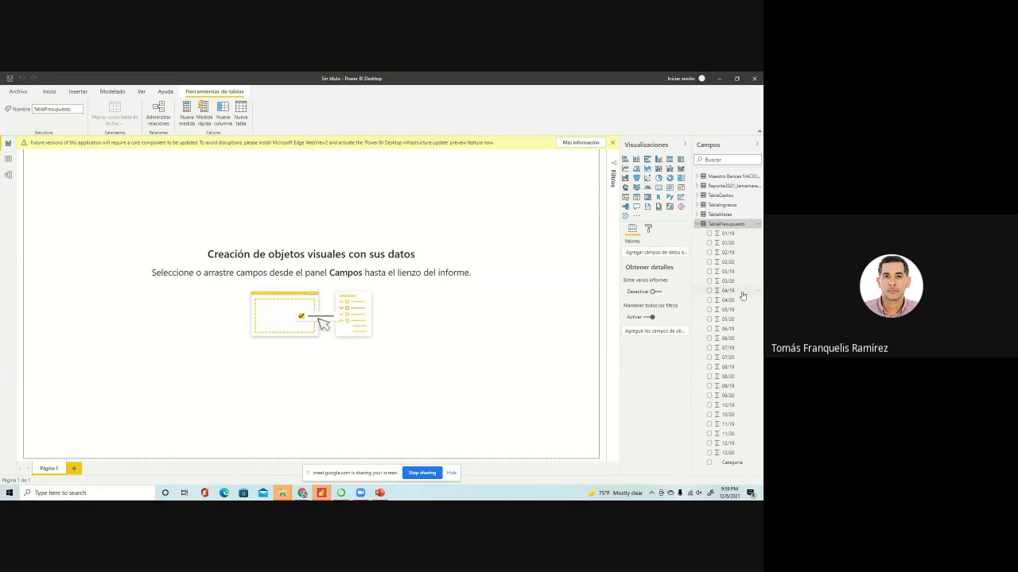
- Create a new measure in TablaIngresos and name it aver
{"action": "left_click", "coordinate": [698, 206]}
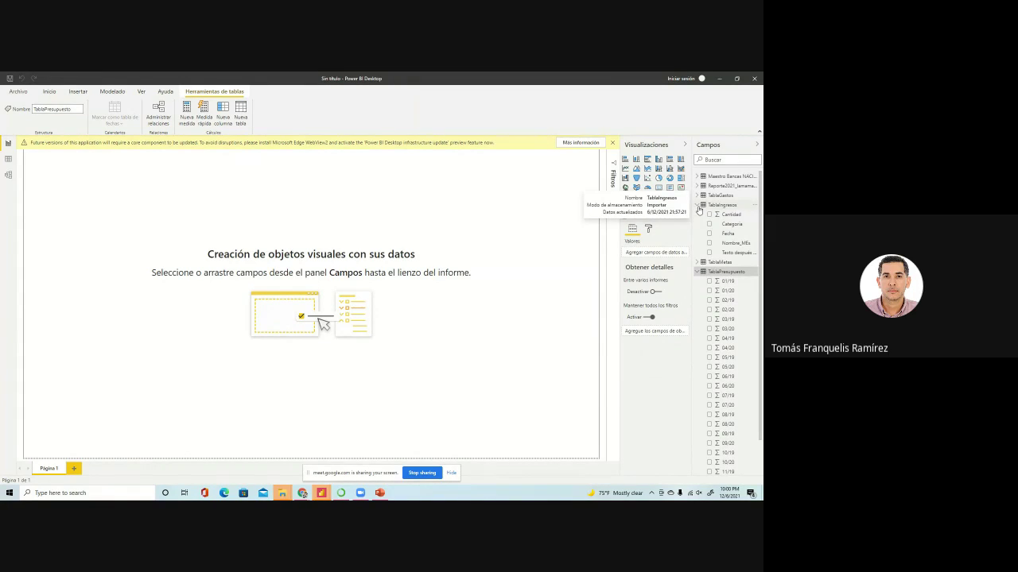
{"action": "right_click", "coordinate": [697, 209]}
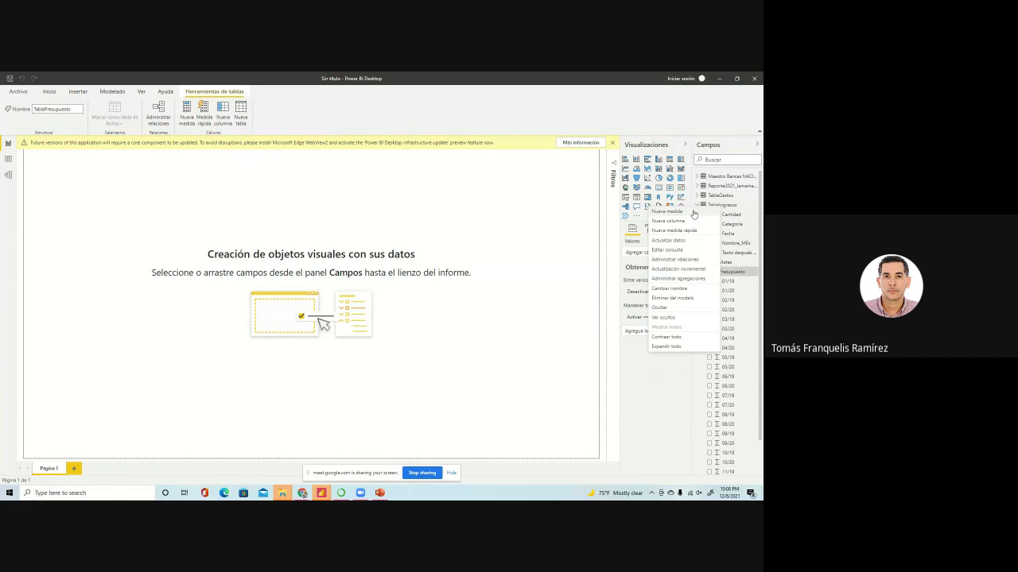
{"action": "left_click", "coordinate": [694, 212]}
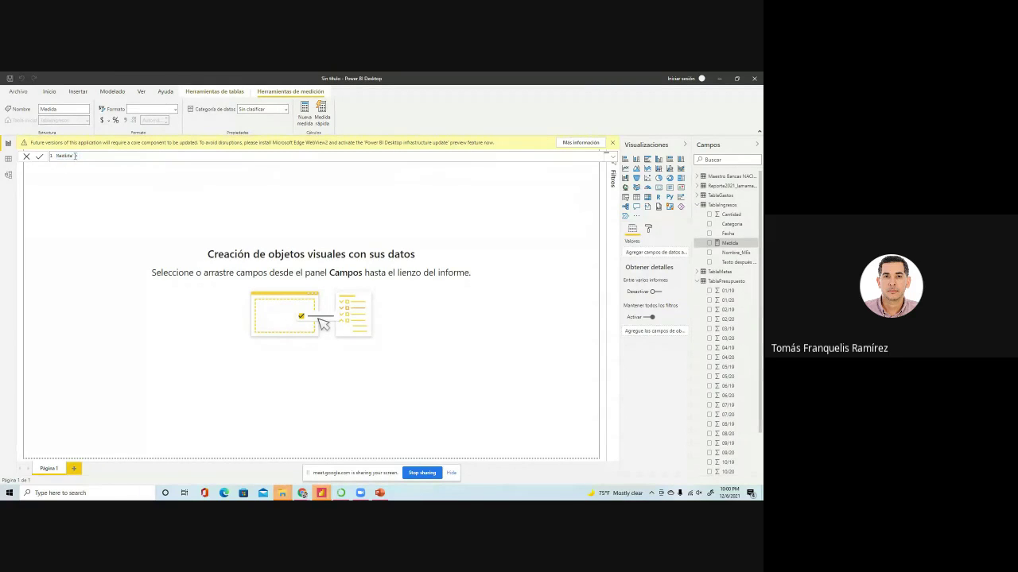
{"action": "key", "text": "BackSpace"}
{"action": "type", "text": "aver="}
{"action": "key", "text": "Return"}
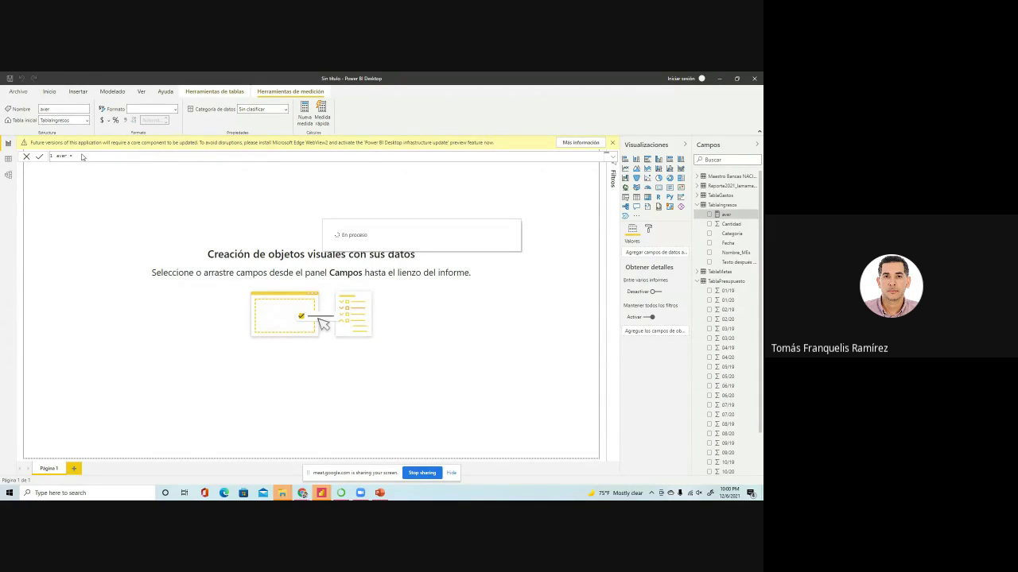
- Define the aver measure as AVERAGE(TablaGastos[Cantidad])
{"action": "left_click", "coordinate": [92, 157]}
{"action": "type", "text": "a"}
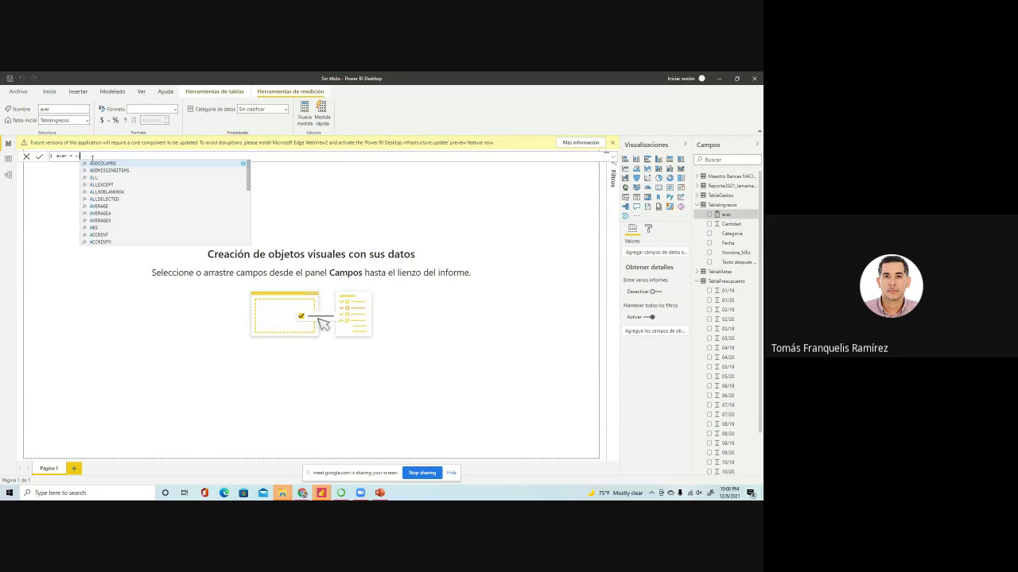
{"action": "type", "text": "ve"}
{"action": "left_click", "coordinate": [106, 163]}
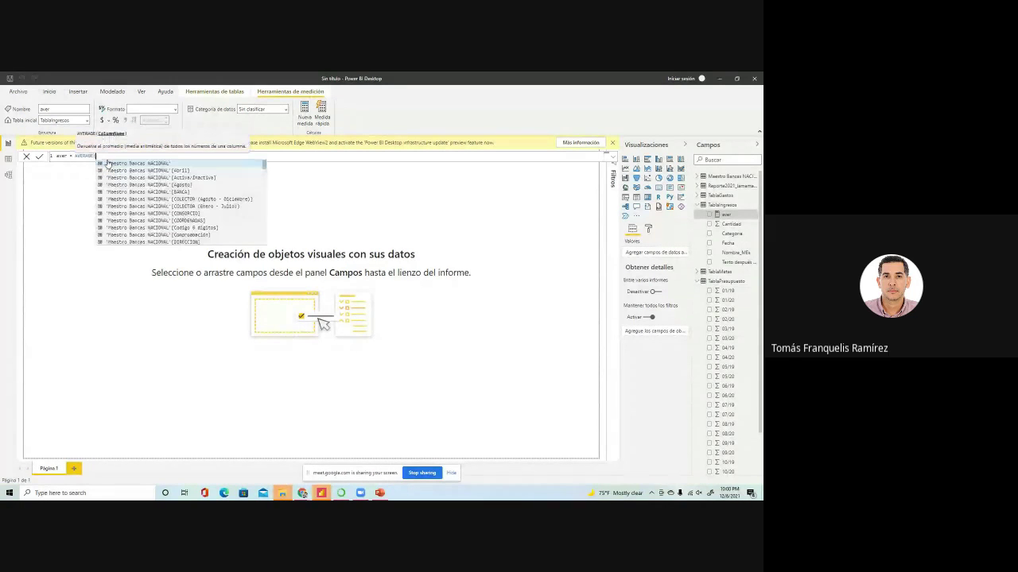
{"action": "type", "text": "Ta"}
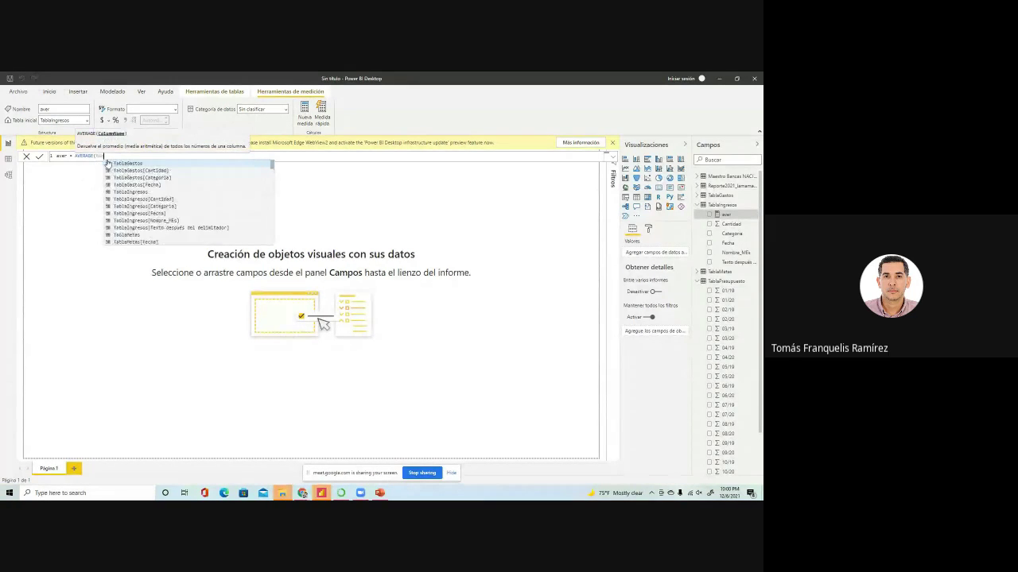
{"action": "key", "text": "Down"}
{"action": "key", "text": "Tab"}
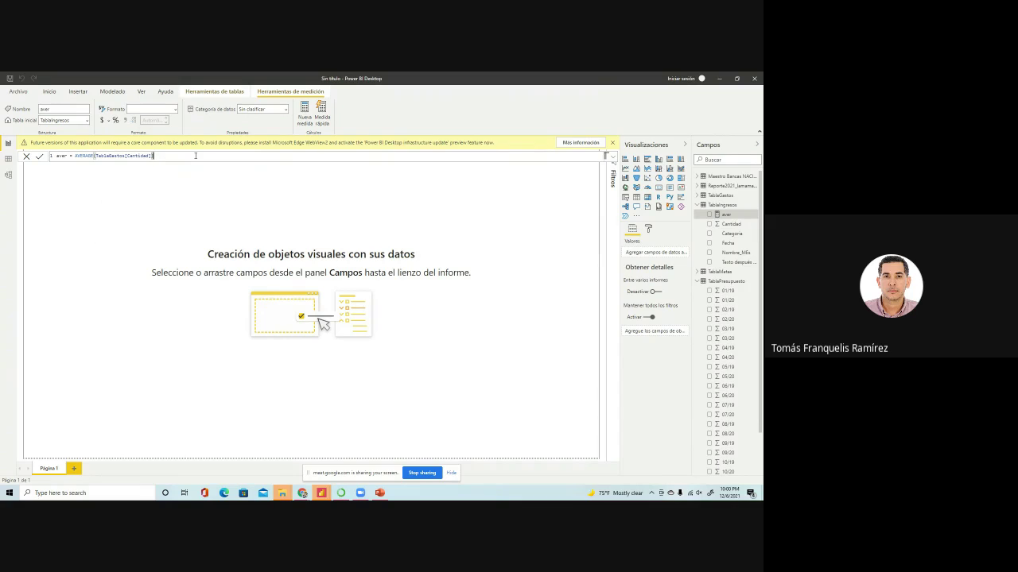
{"action": "key", "text": "Return"}
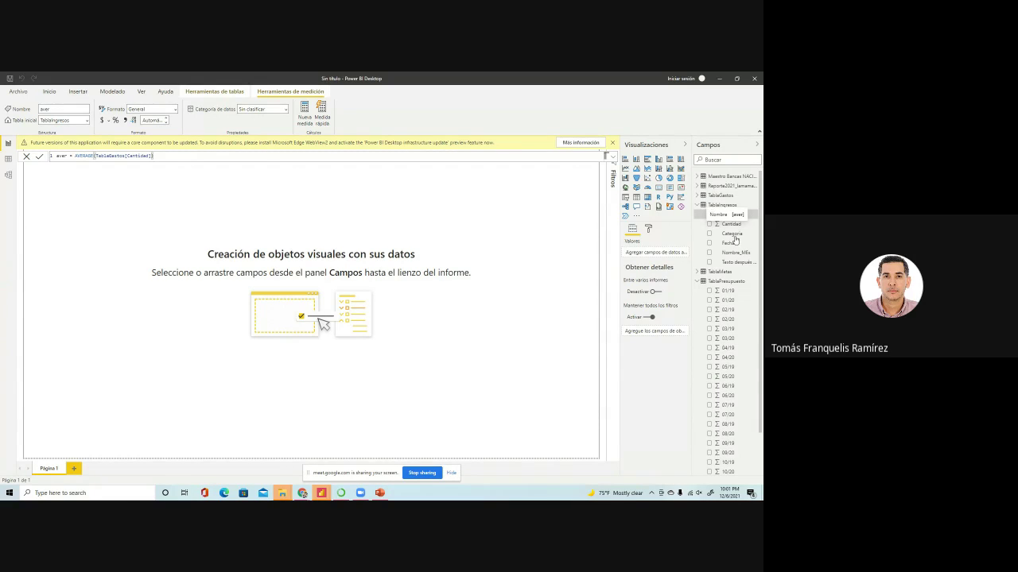
- Add a stacked column chart from the Reporte2021 table with Owner as the axis and Priority as the legend
{"action": "left_click", "coordinate": [697, 282]}
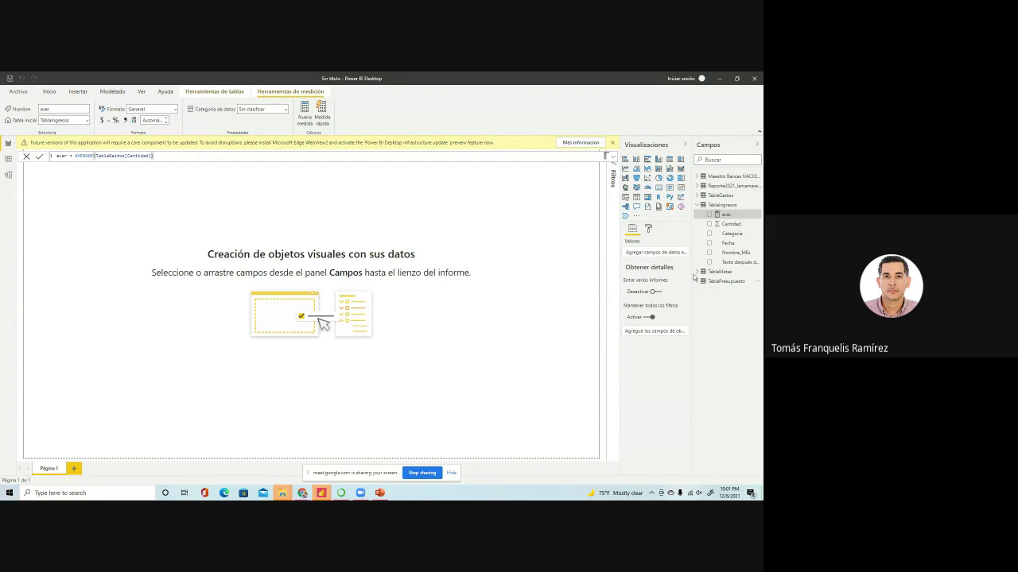
{"action": "left_click", "coordinate": [697, 205]}
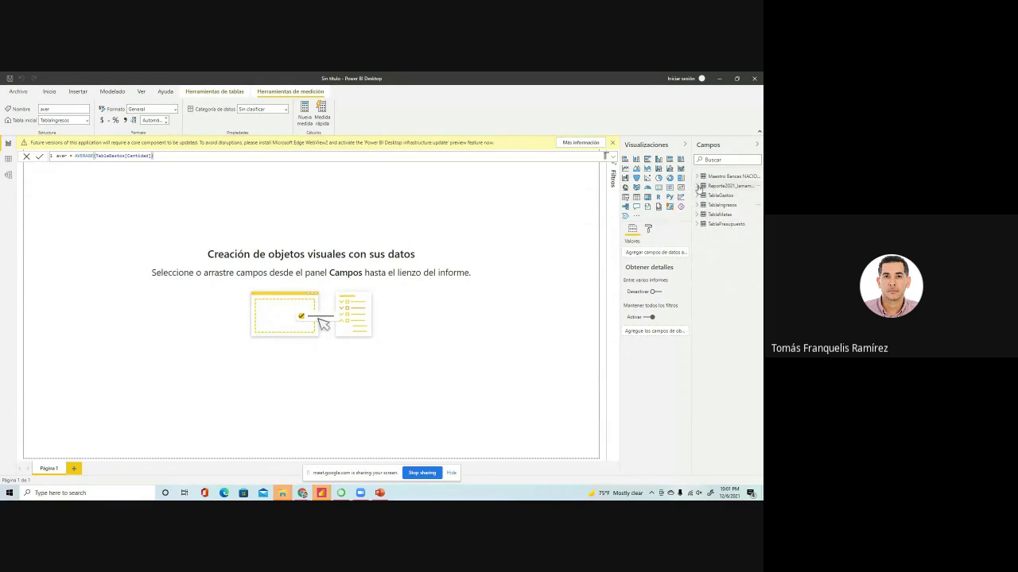
{"action": "left_click", "coordinate": [697, 186]}
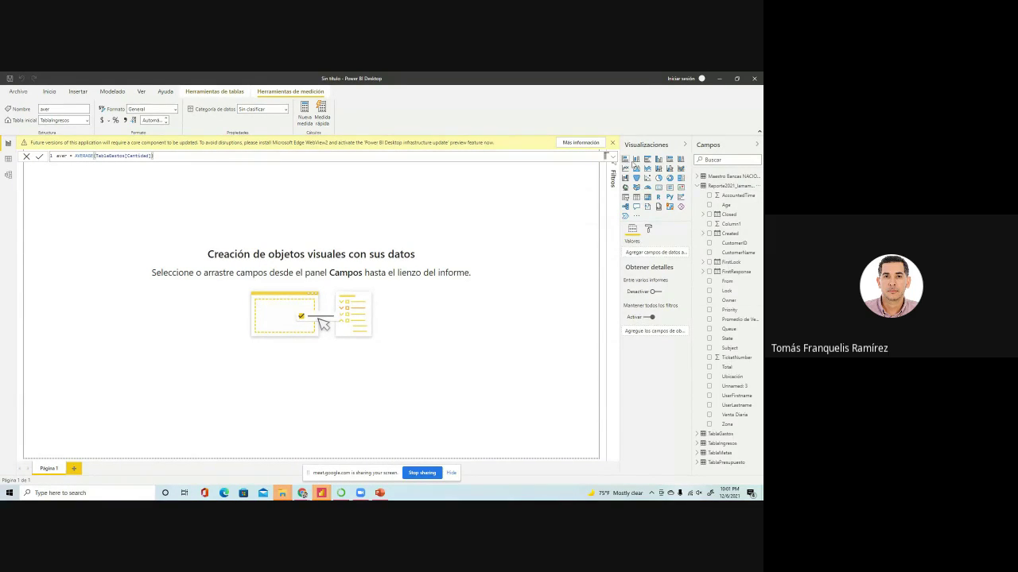
{"action": "left_click", "coordinate": [635, 160]}
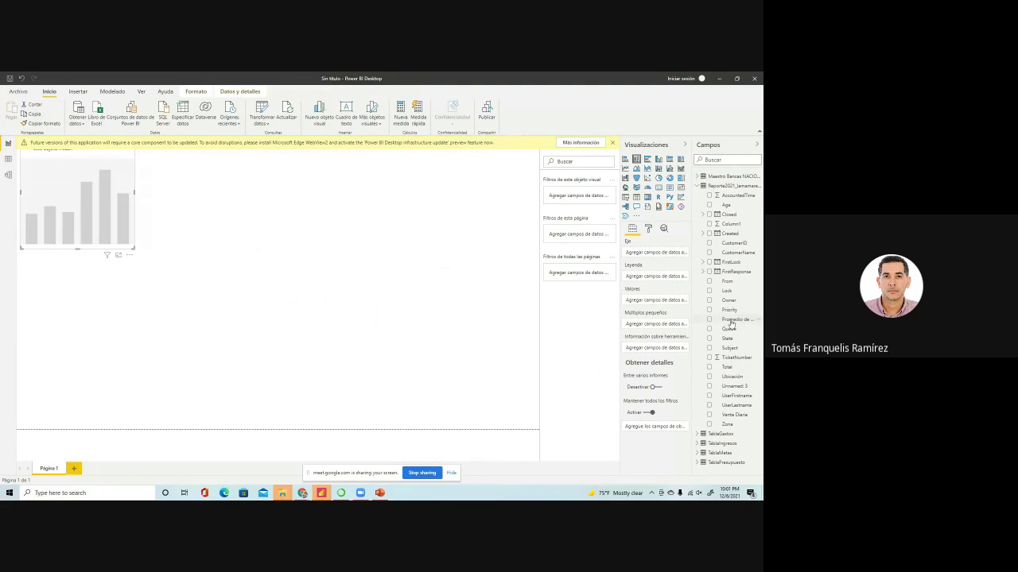
{"action": "left_click", "coordinate": [709, 301]}
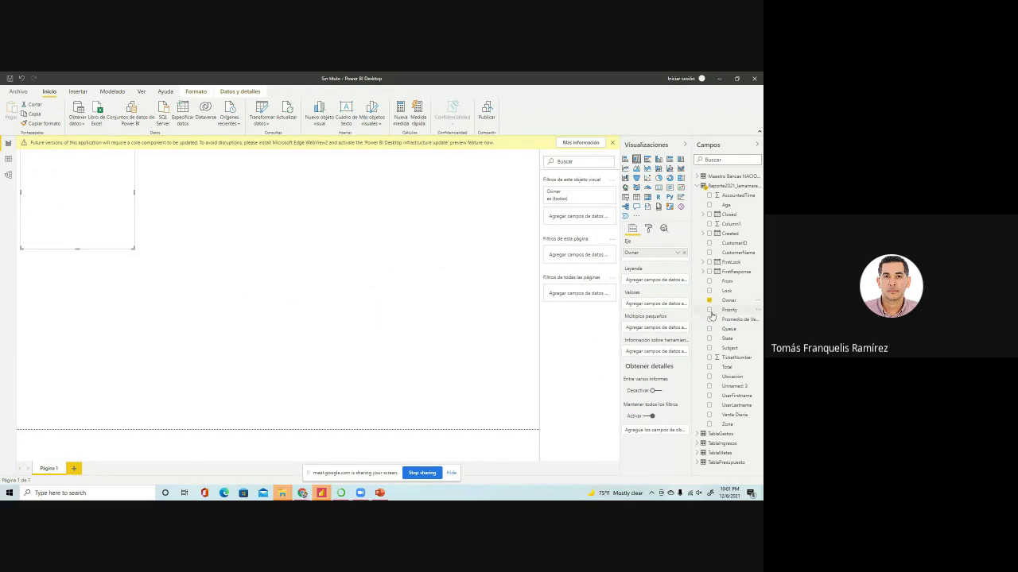
{"action": "left_click", "coordinate": [710, 310]}
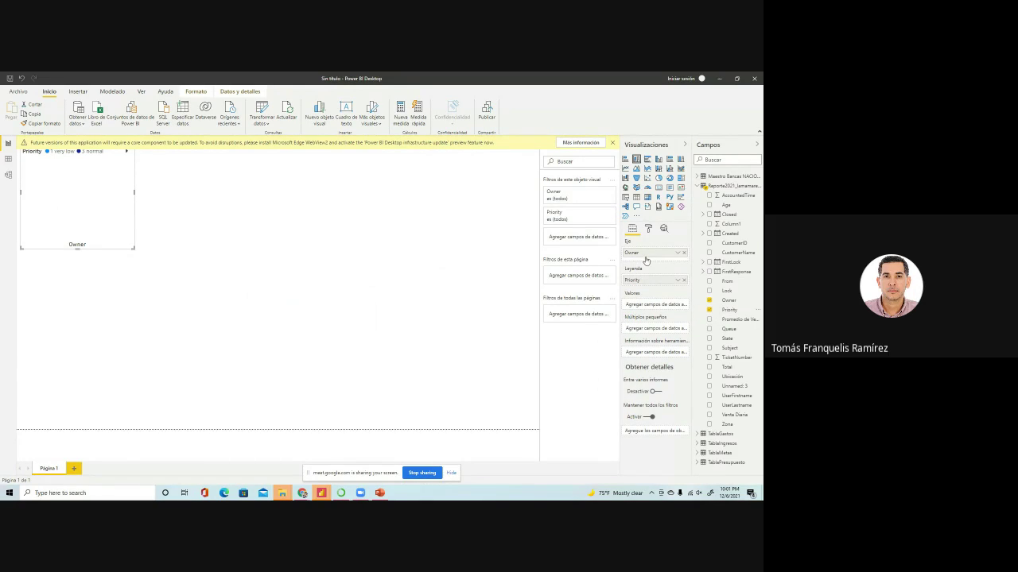
- Convert the chart to clustered columns, with Owner on the axis, Priority as legend and the count of Owner as values
{"action": "left_click", "coordinate": [658, 159]}
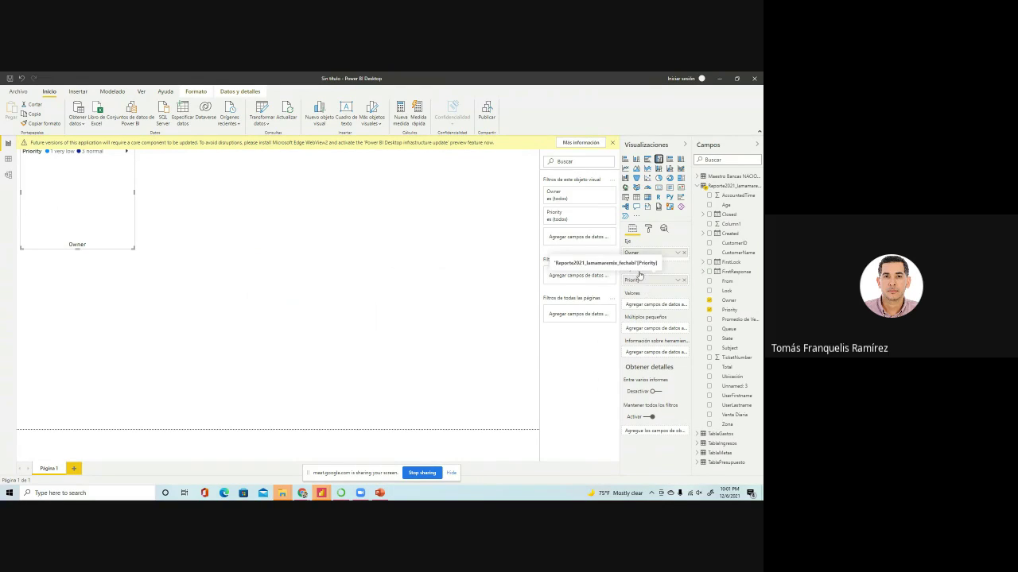
{"action": "left_click_drag", "start_coordinate": [644, 282], "coordinate": [640, 307]}
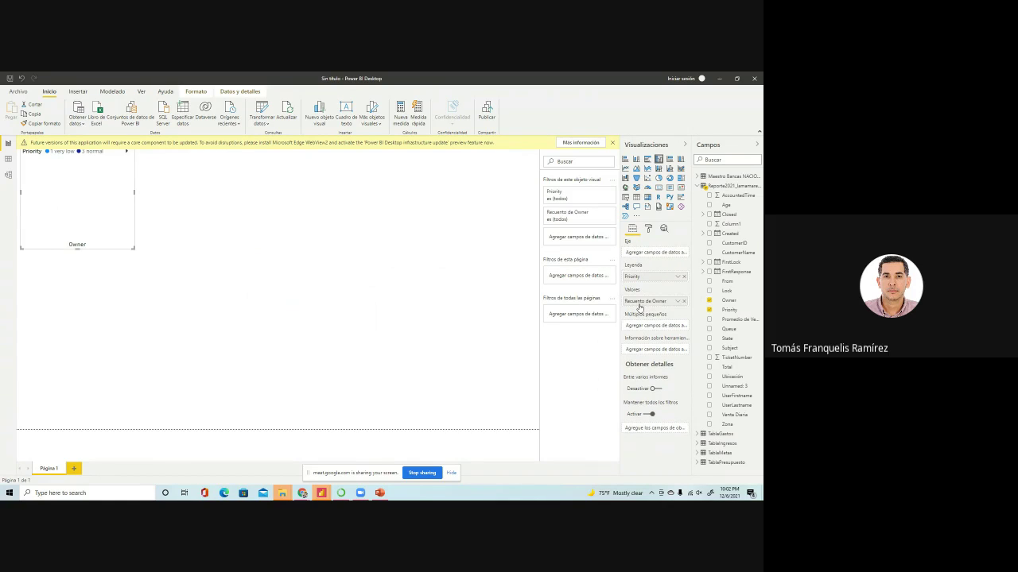
{"action": "left_click_drag", "start_coordinate": [729, 301], "coordinate": [668, 256]}
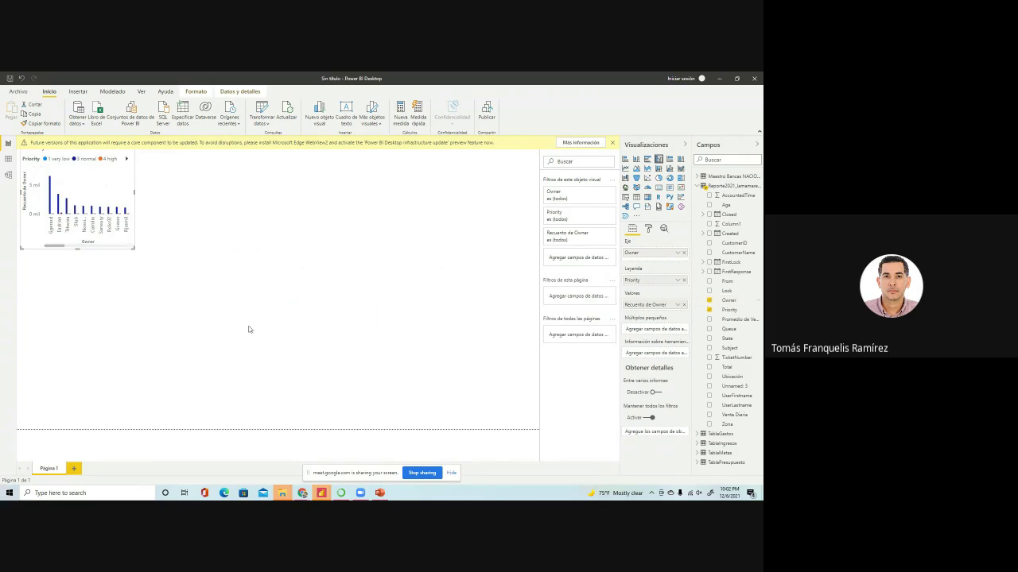
- Move the clustered column chart toward the middle of the report page and widen it to about twice its size
{"action": "left_click_drag", "start_coordinate": [106, 191], "coordinate": [209, 267]}
{"action": "key", "text": "ctrl+z"}
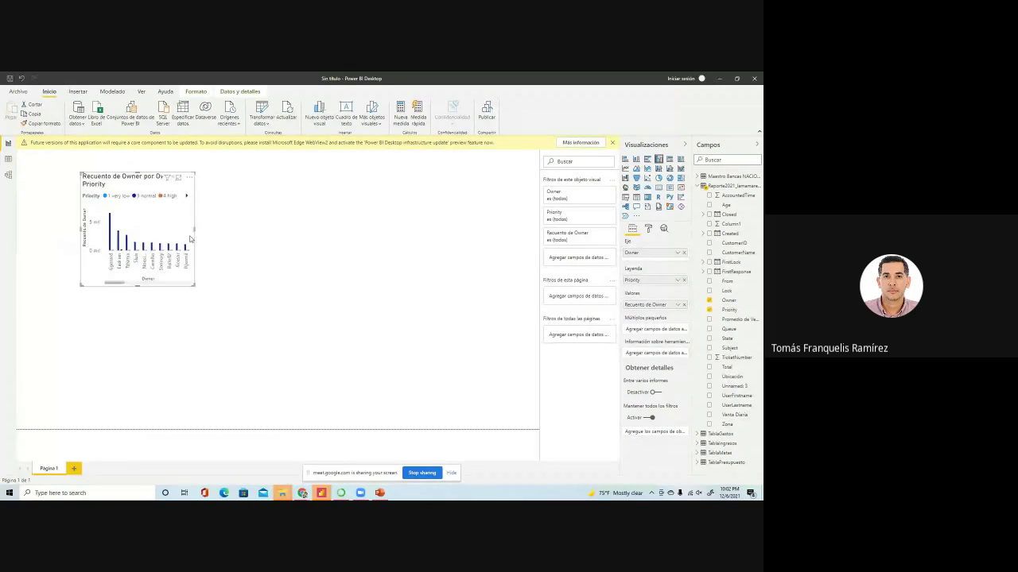
{"action": "left_click_drag", "start_coordinate": [193, 227], "coordinate": [400, 277]}
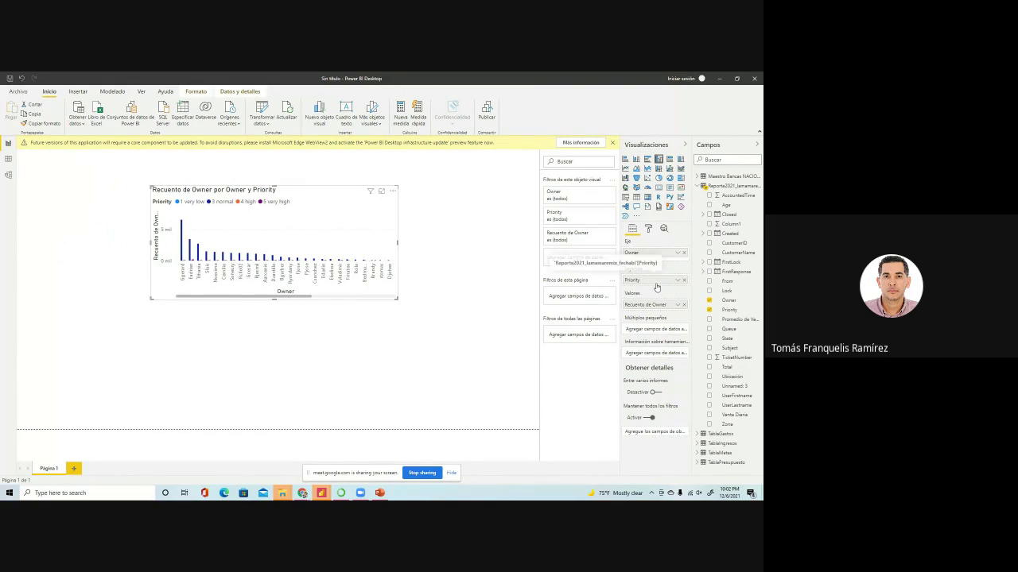
- Review the aggregation options for the count of Owner and convert the visual to a clustered bar chart
{"action": "left_click", "coordinate": [678, 306]}
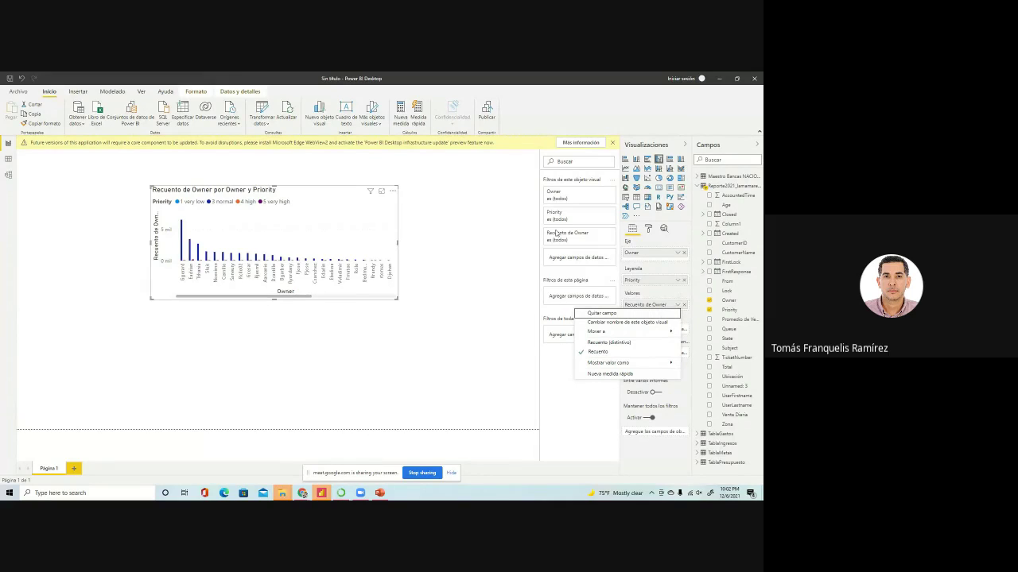
{"action": "left_click", "coordinate": [647, 159]}
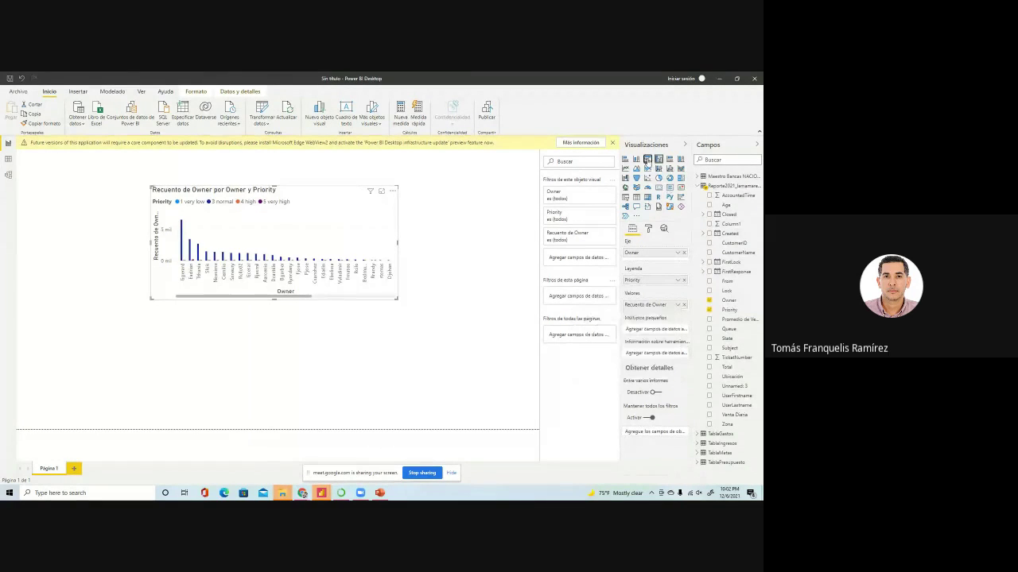
{"action": "left_click", "coordinate": [647, 159]}
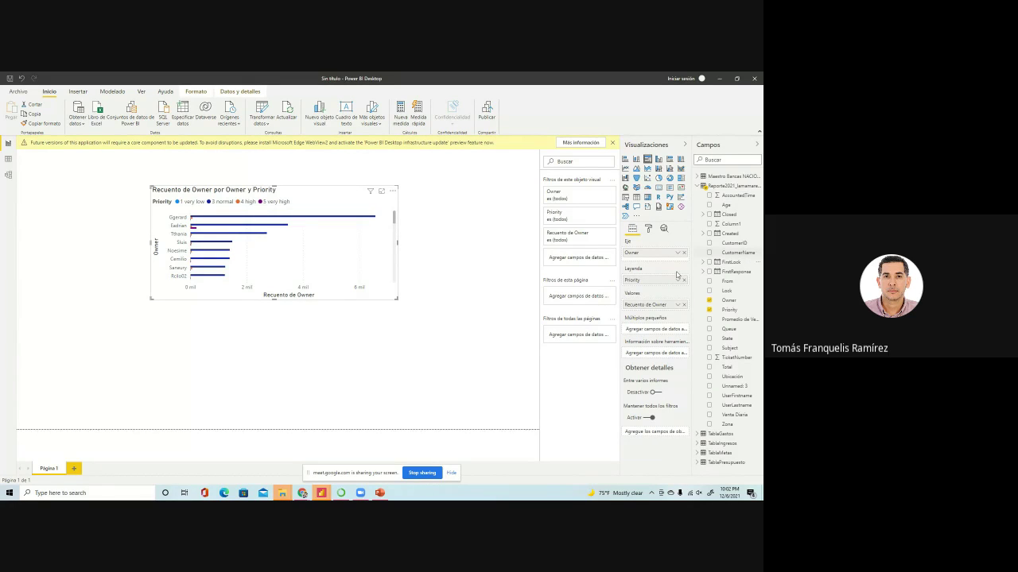
- Replace the bar chart's fields with Created on the axis and the count of Created as values, and expand Created in the field list
{"action": "left_click", "coordinate": [684, 253]}
{"action": "left_click", "coordinate": [684, 276]}
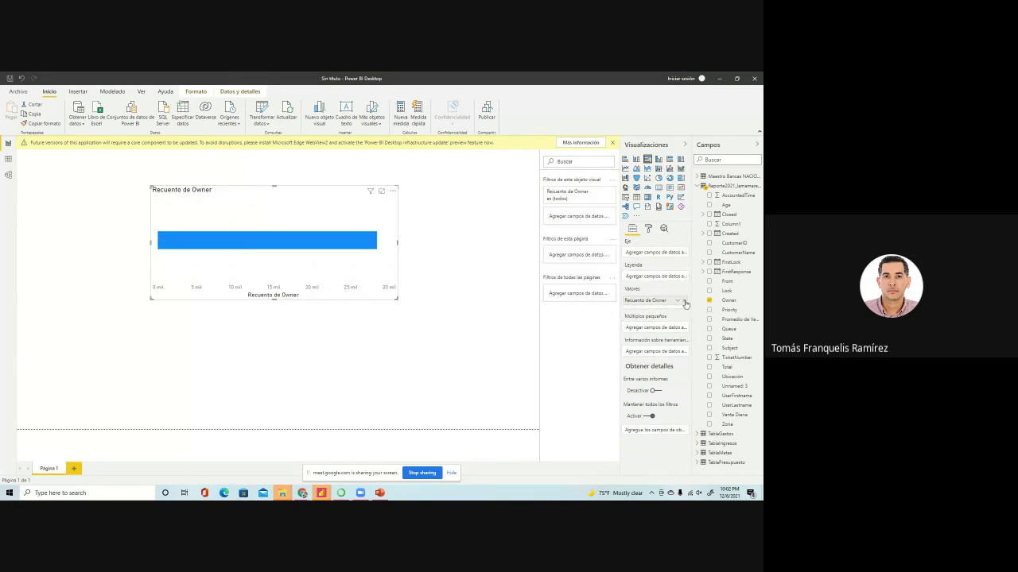
{"action": "left_click", "coordinate": [683, 301]}
{"action": "left_click_drag", "start_coordinate": [729, 234], "coordinate": [682, 272]}
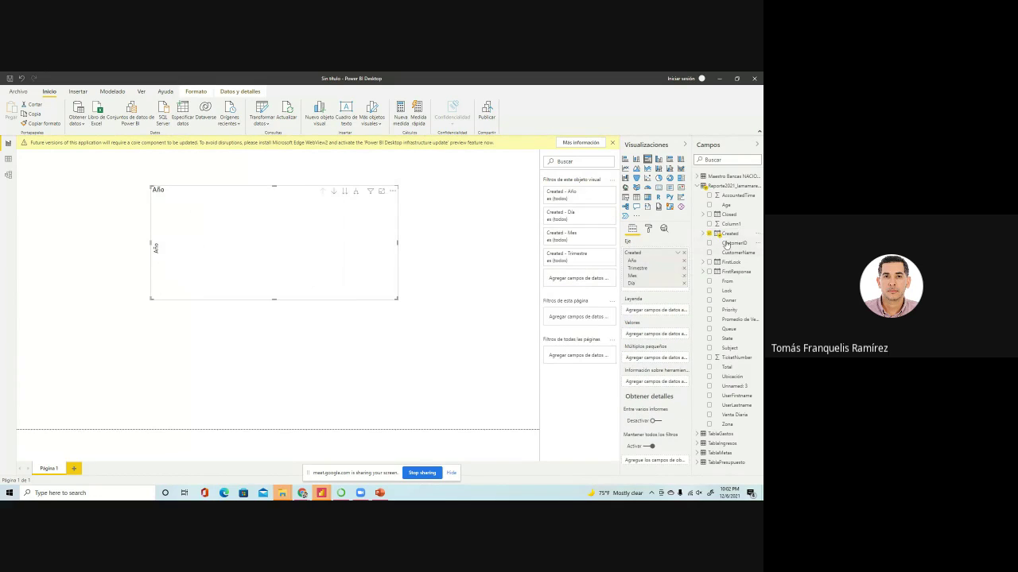
{"action": "left_click_drag", "start_coordinate": [726, 242], "coordinate": [653, 334]}
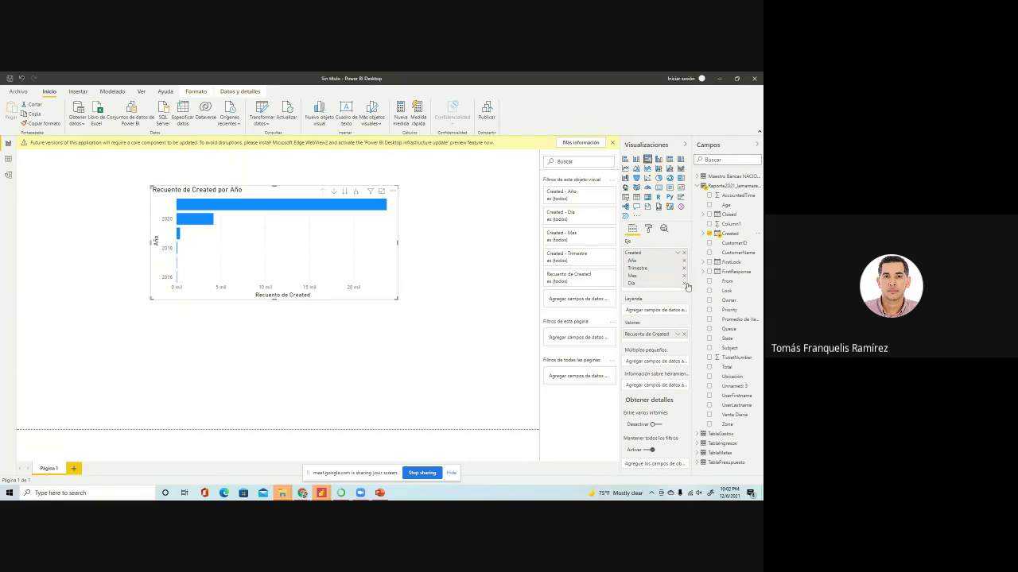
{"action": "left_click", "coordinate": [702, 233]}
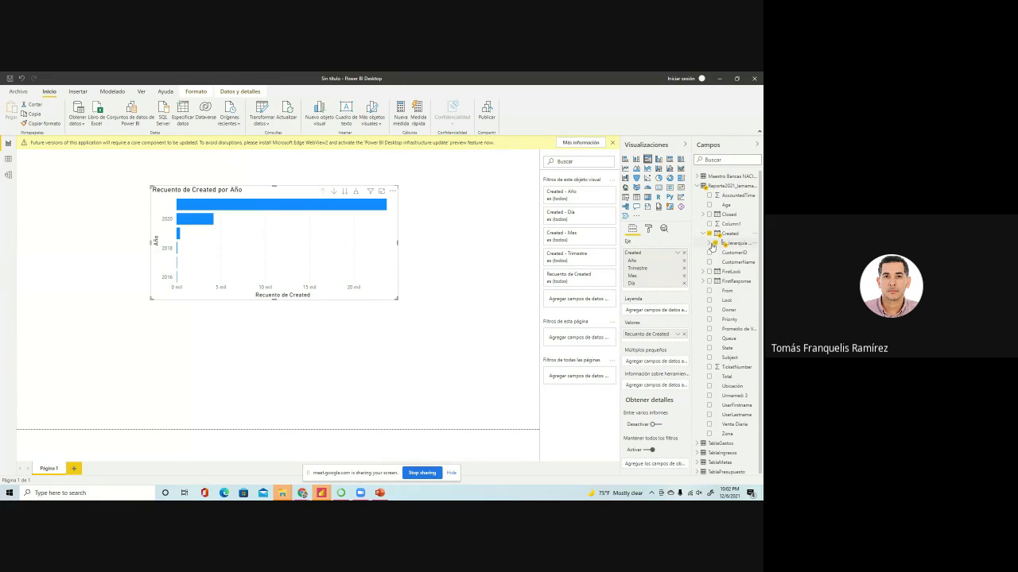
- Expand the Created date hierarchy and drill the bar chart down through Trimestre, Mes and Día, returning it to the Año level
{"action": "left_click", "coordinate": [711, 244]}
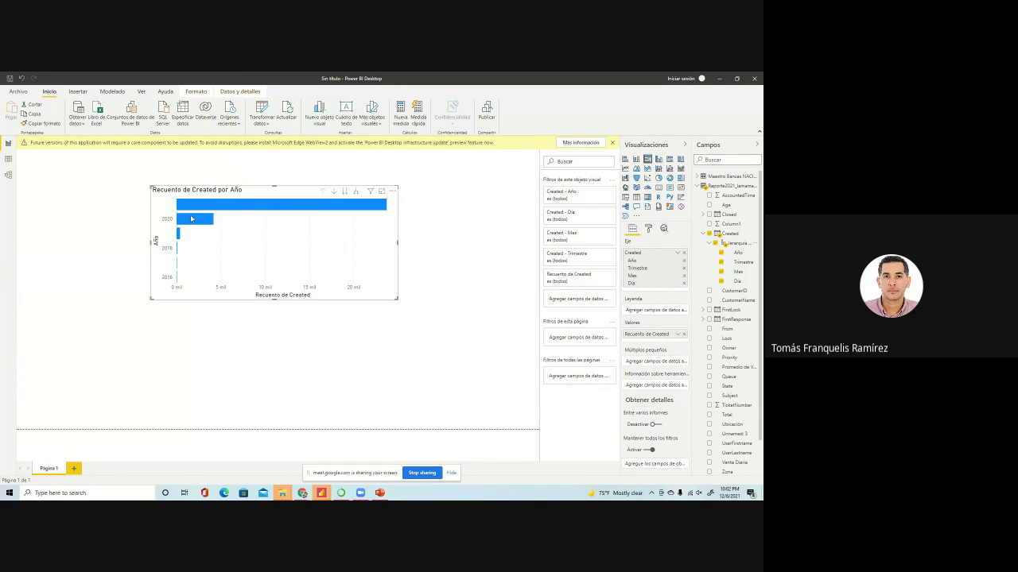
{"action": "left_click", "coordinate": [344, 192]}
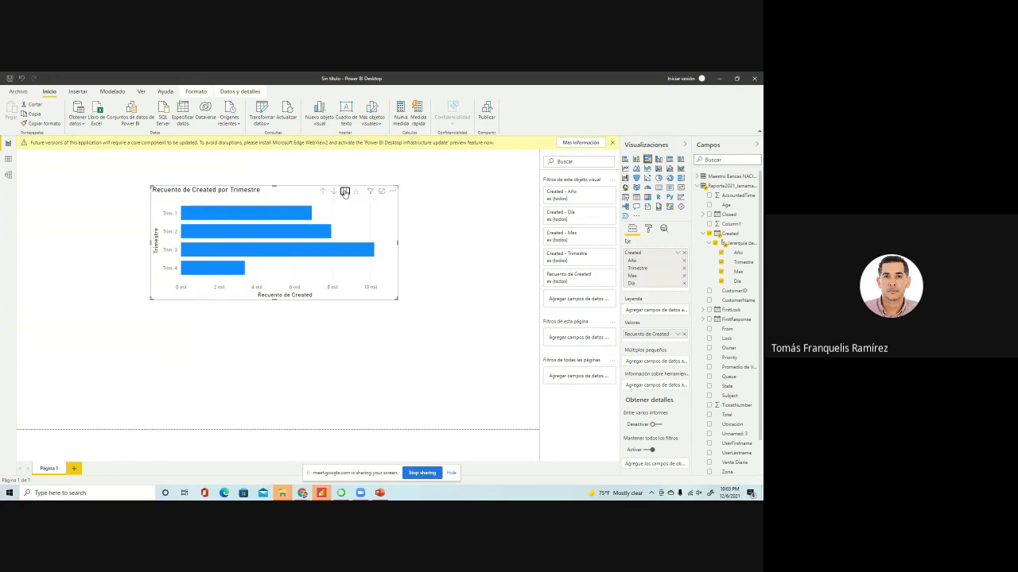
{"action": "left_click", "coordinate": [345, 192]}
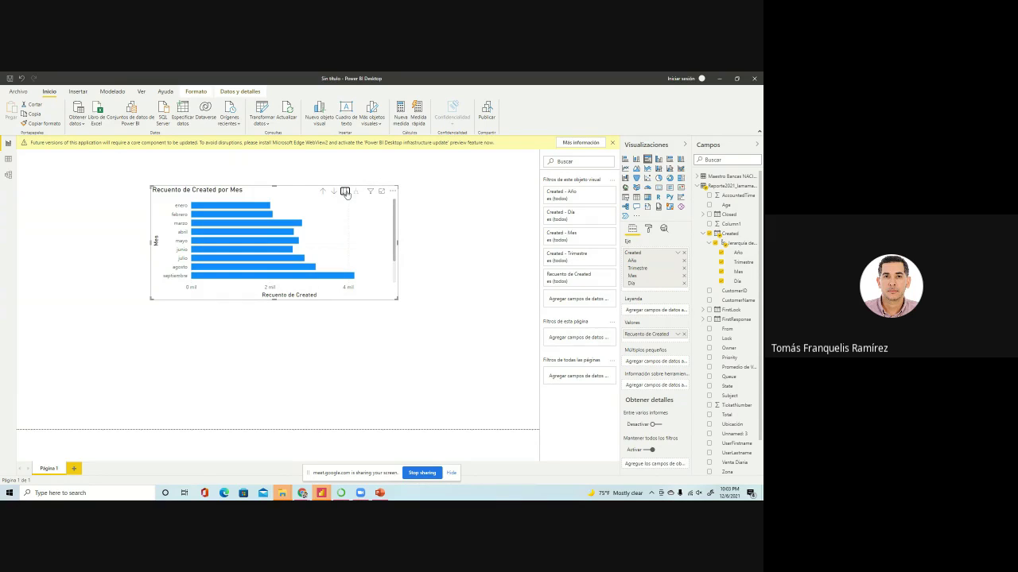
{"action": "left_click", "coordinate": [346, 193]}
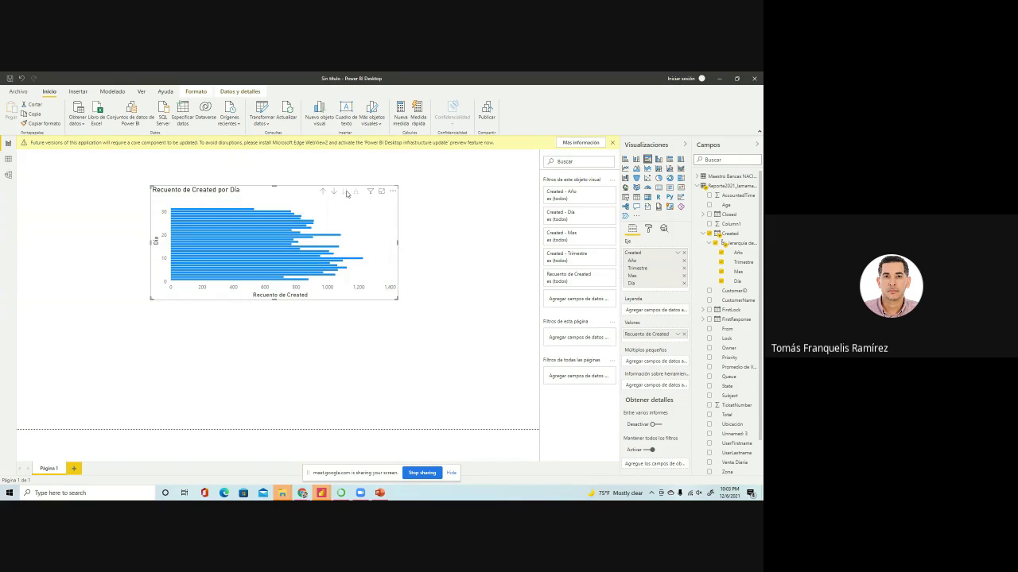
{"action": "left_click", "coordinate": [322, 192]}
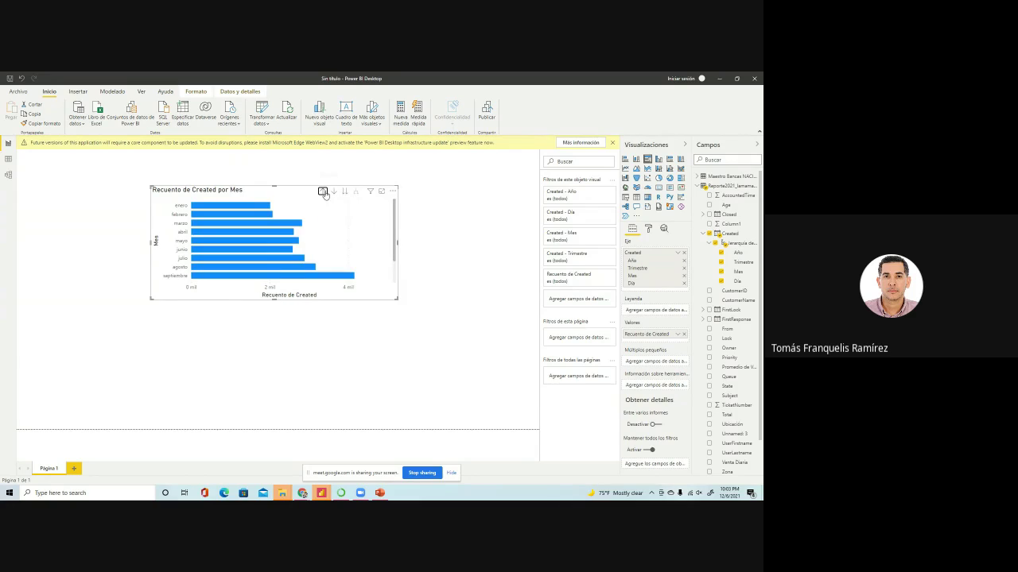
{"action": "left_click", "coordinate": [323, 193]}
{"action": "left_click", "coordinate": [323, 192]}
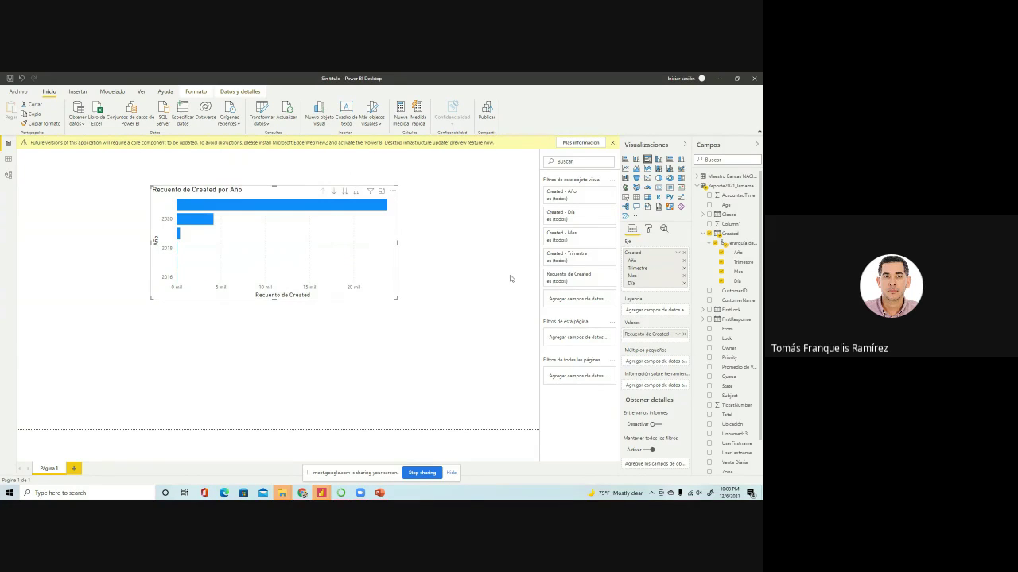
- Remove Año, Trimestre and Día from the bar chart's axis, keeping only Mes
{"action": "left_click", "coordinate": [684, 262]}
{"action": "left_click", "coordinate": [684, 261]}
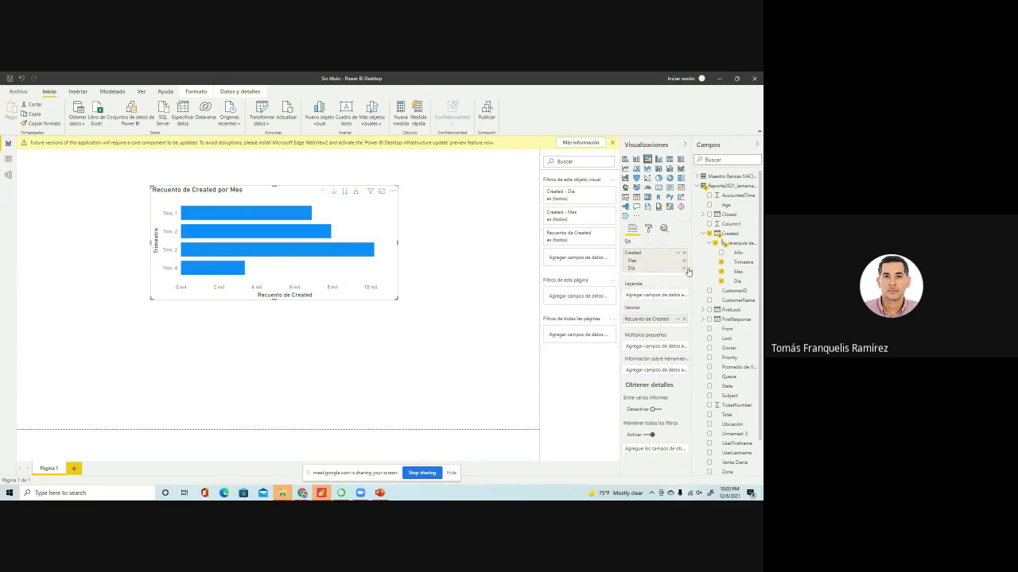
{"action": "left_click", "coordinate": [683, 268]}
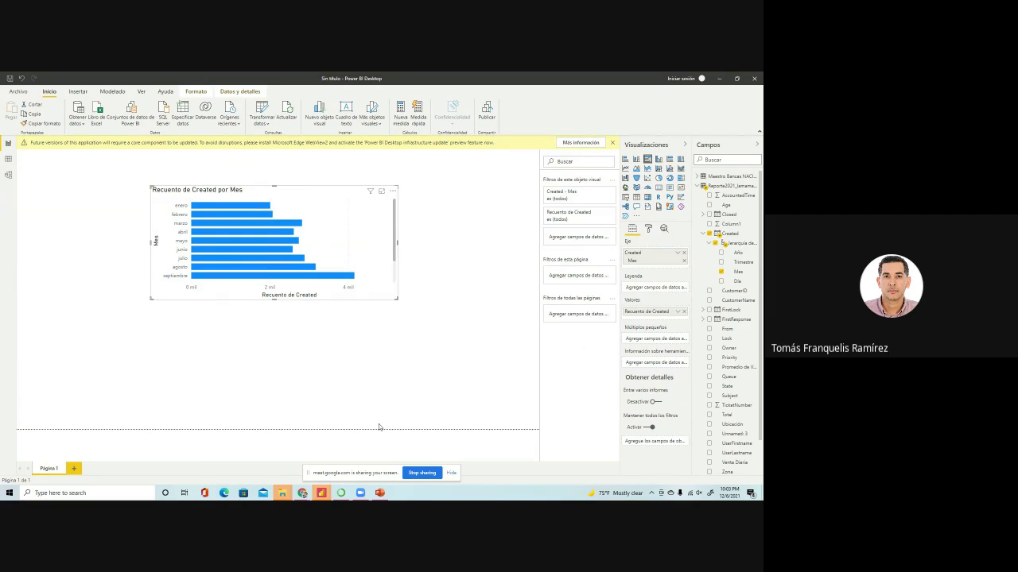
- Convert the visual to a clustered column chart and move it to the upper-left area of the report page
{"action": "left_click", "coordinate": [659, 160]}
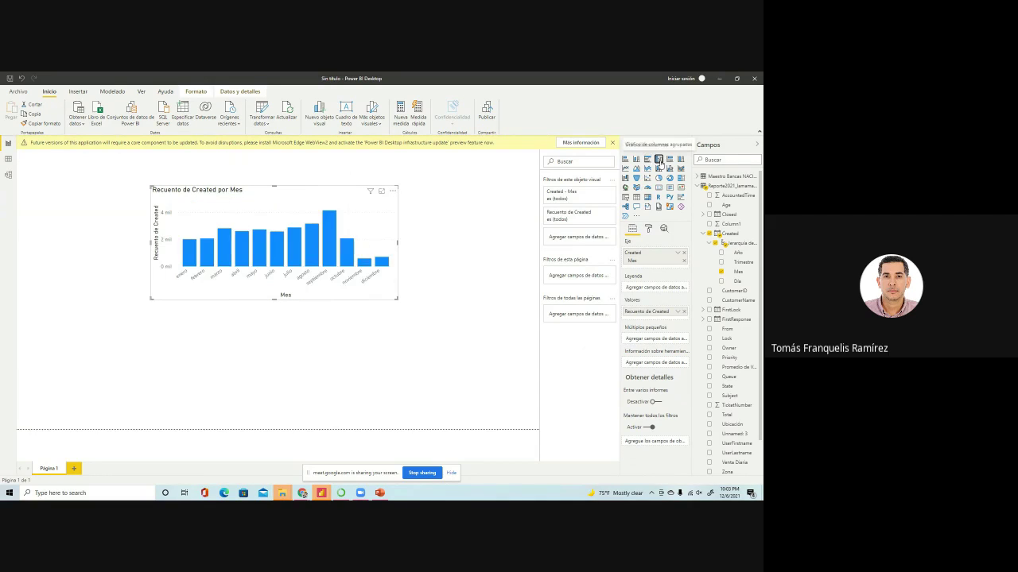
{"action": "left_click_drag", "start_coordinate": [291, 204], "coordinate": [181, 186]}
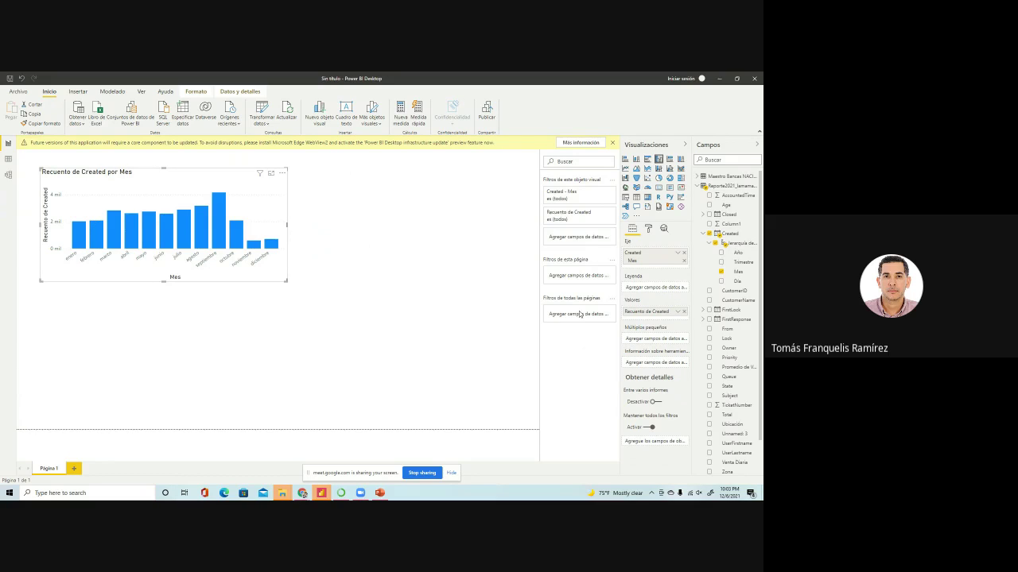
- Examine the column chart's formatting options for the title and the data colors
{"action": "left_click", "coordinate": [648, 230]}
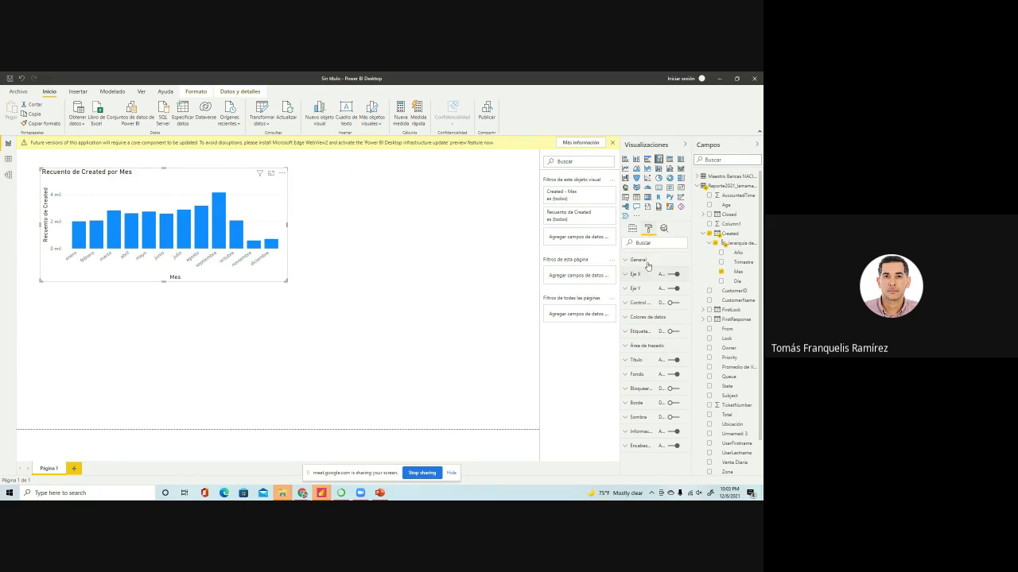
{"action": "left_click", "coordinate": [636, 230]}
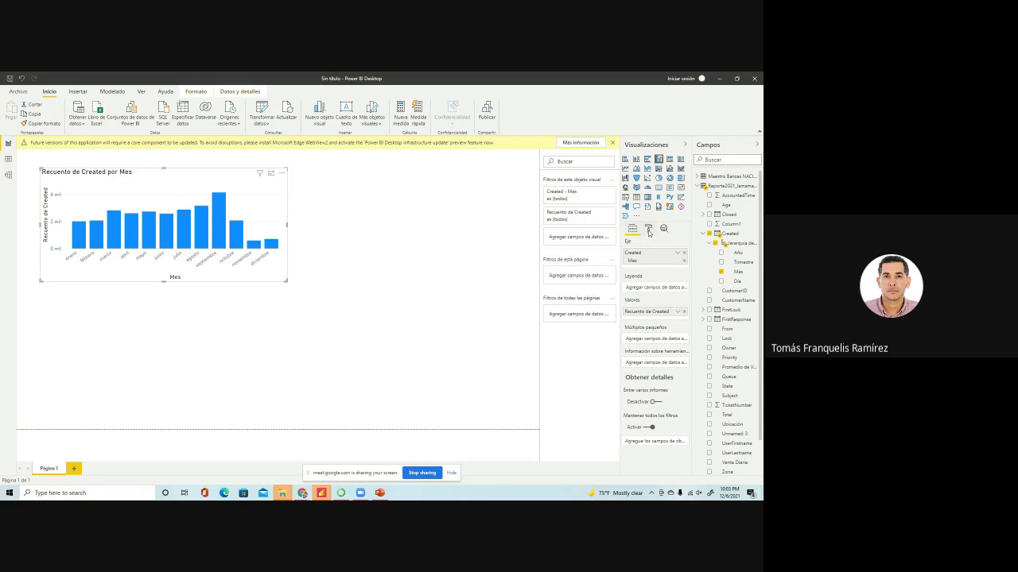
{"action": "left_click", "coordinate": [648, 231]}
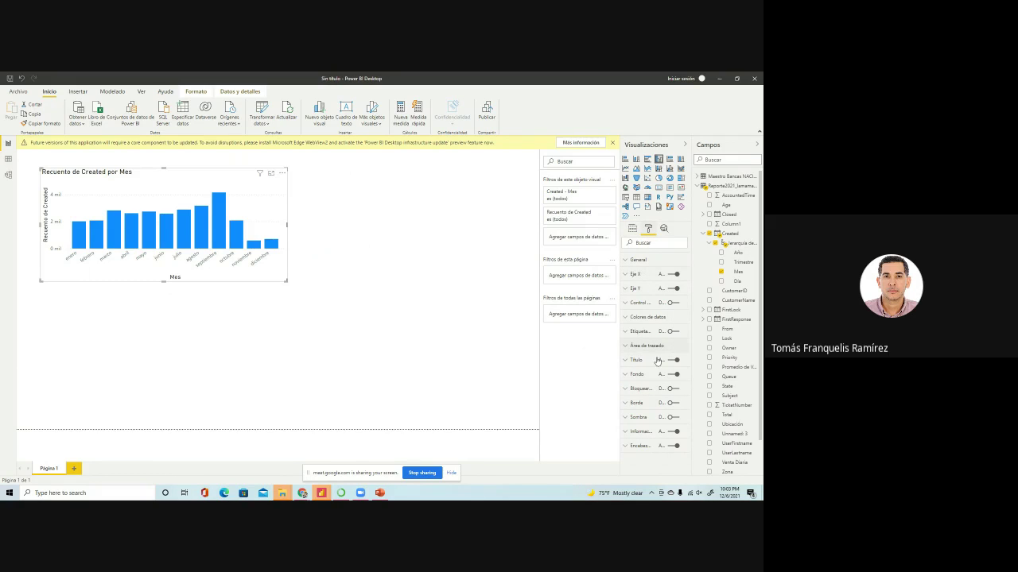
{"action": "left_click", "coordinate": [627, 361]}
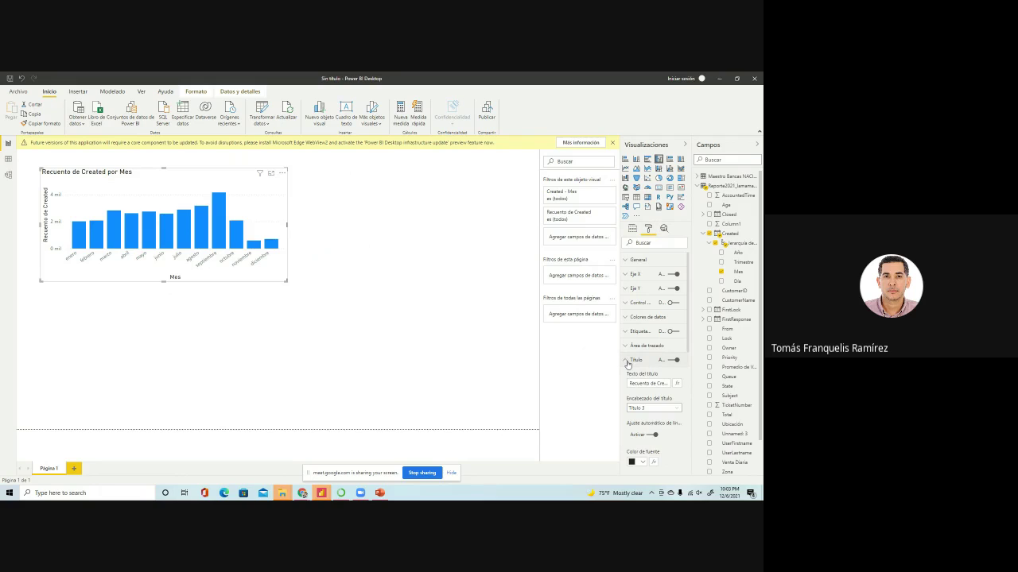
{"action": "left_click", "coordinate": [627, 362]}
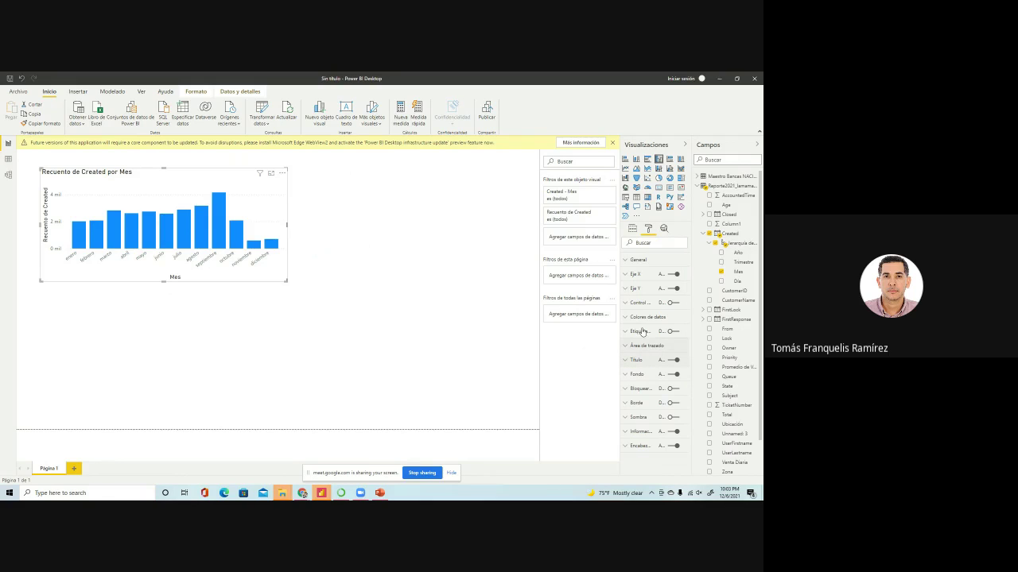
{"action": "left_click", "coordinate": [626, 318]}
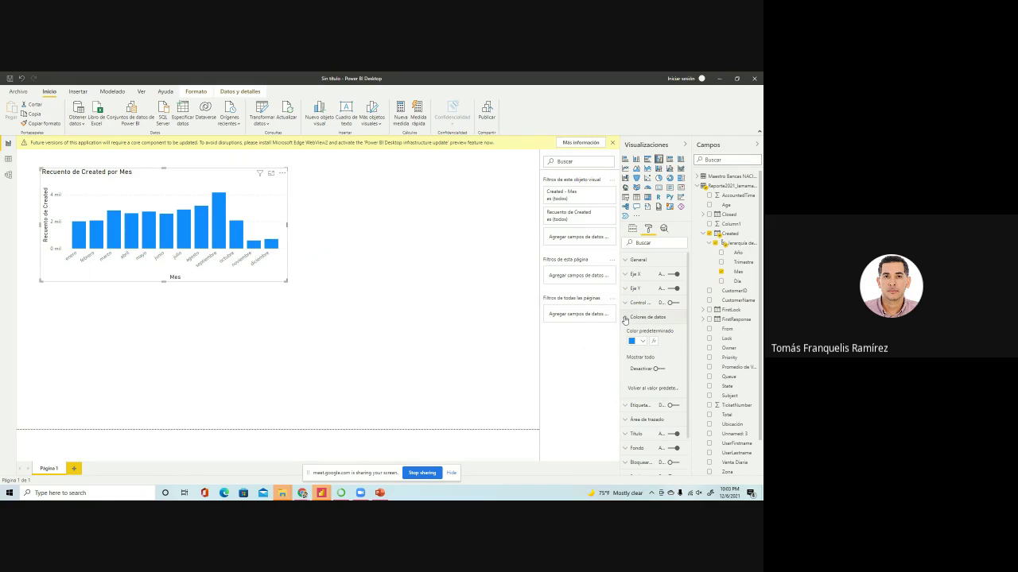
{"action": "left_click", "coordinate": [626, 317]}
- Turn on data labels for the column chart and set their color to the theme's orange
{"action": "left_click", "coordinate": [670, 332]}
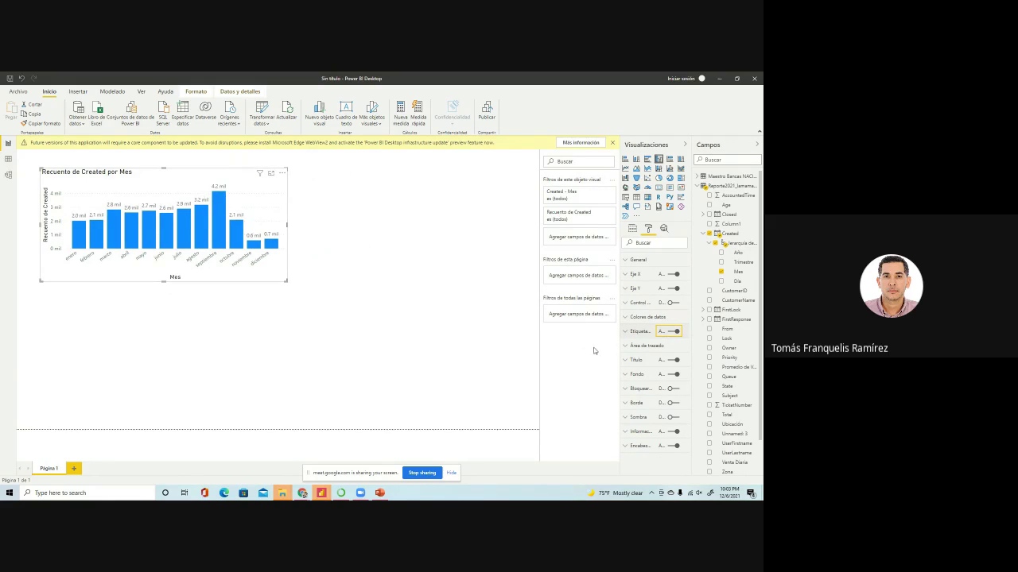
{"action": "left_click", "coordinate": [625, 332]}
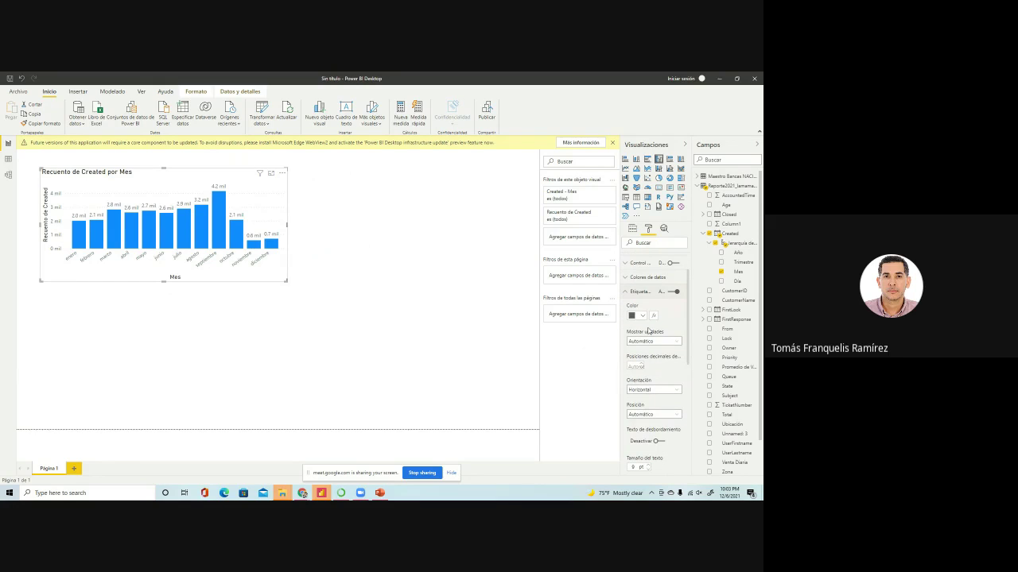
{"action": "left_click", "coordinate": [639, 315]}
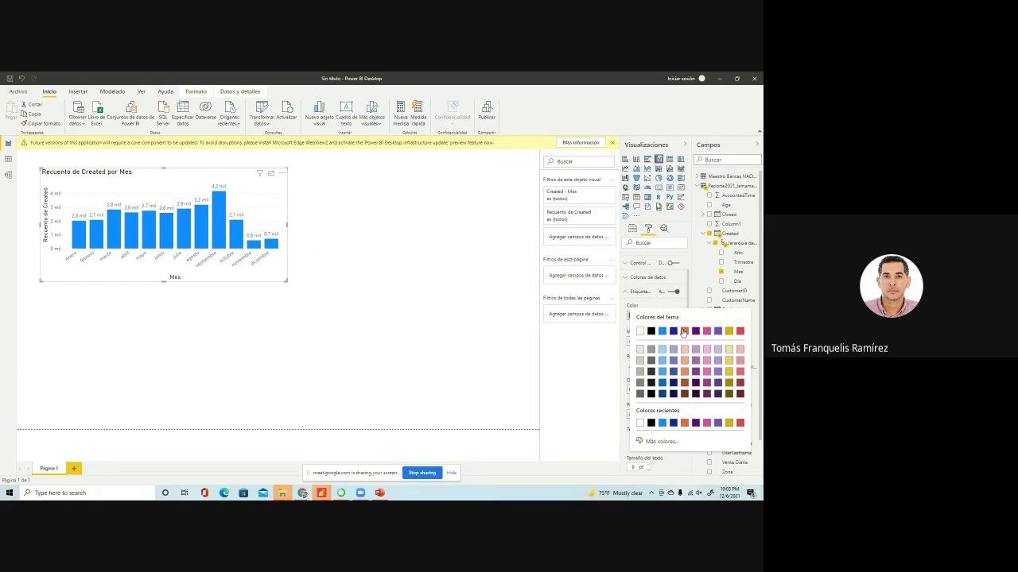
{"action": "left_click", "coordinate": [683, 331]}
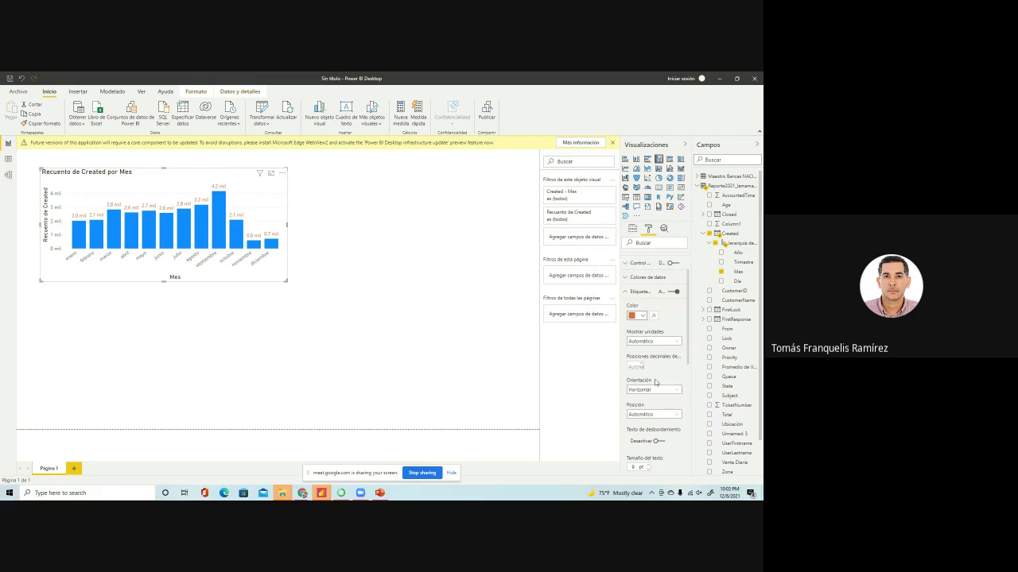
- Turn on the data labels' background, color it blue and set its transparency to 77%
{"action": "scroll", "coordinate": [665, 407], "scroll_direction": "down", "scroll_amount": 3}
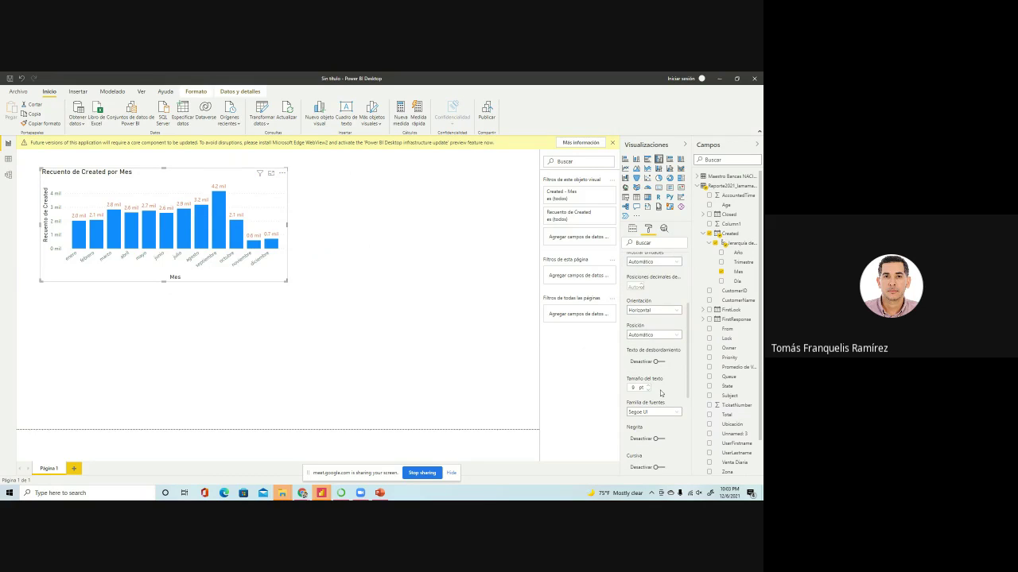
{"action": "scroll", "coordinate": [666, 407], "scroll_direction": "down", "scroll_amount": 3}
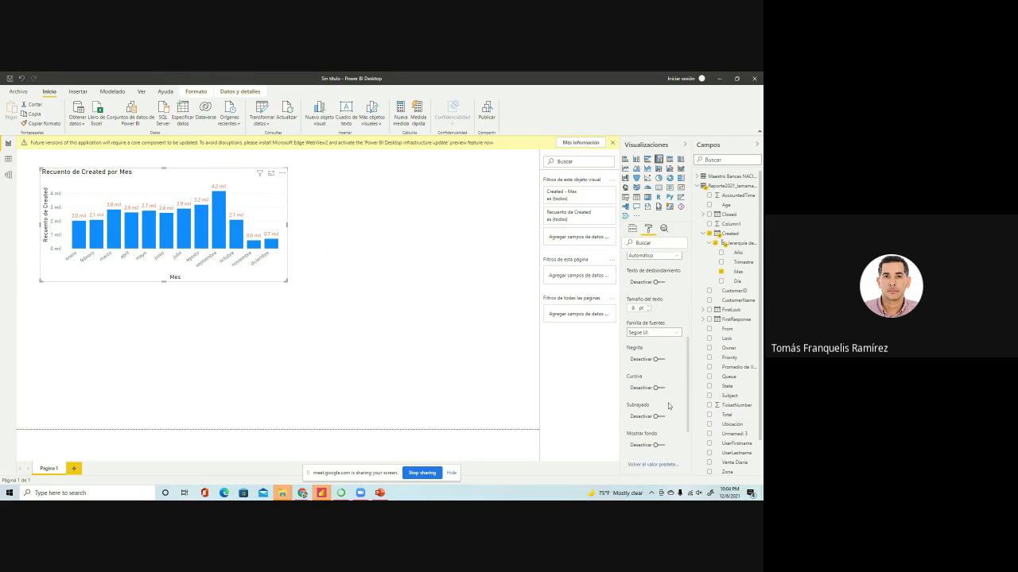
{"action": "scroll", "coordinate": [668, 406], "scroll_direction": "down", "scroll_amount": 2}
{"action": "left_click", "coordinate": [658, 406]}
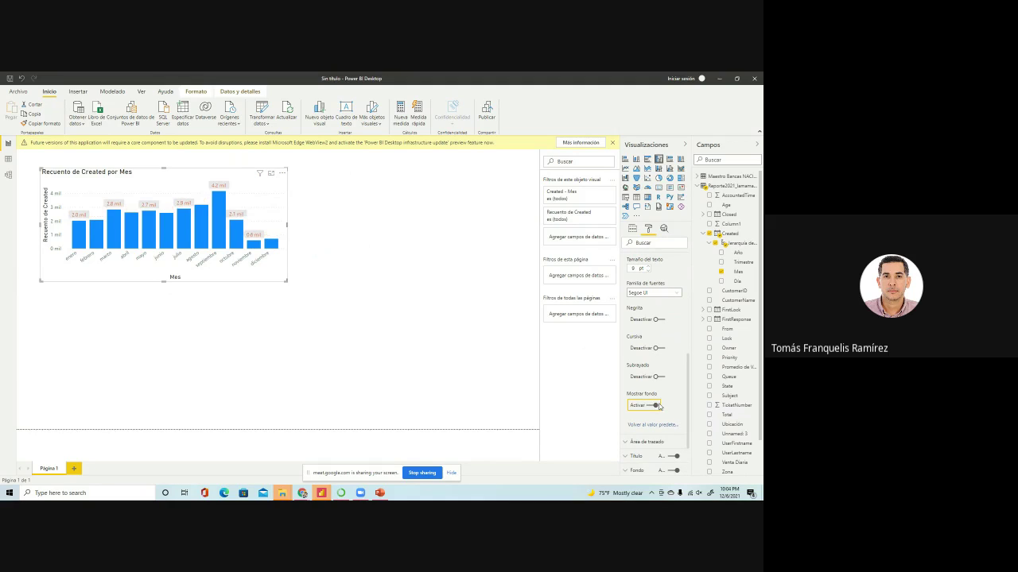
{"action": "scroll", "coordinate": [658, 406], "scroll_direction": "down", "scroll_amount": 3}
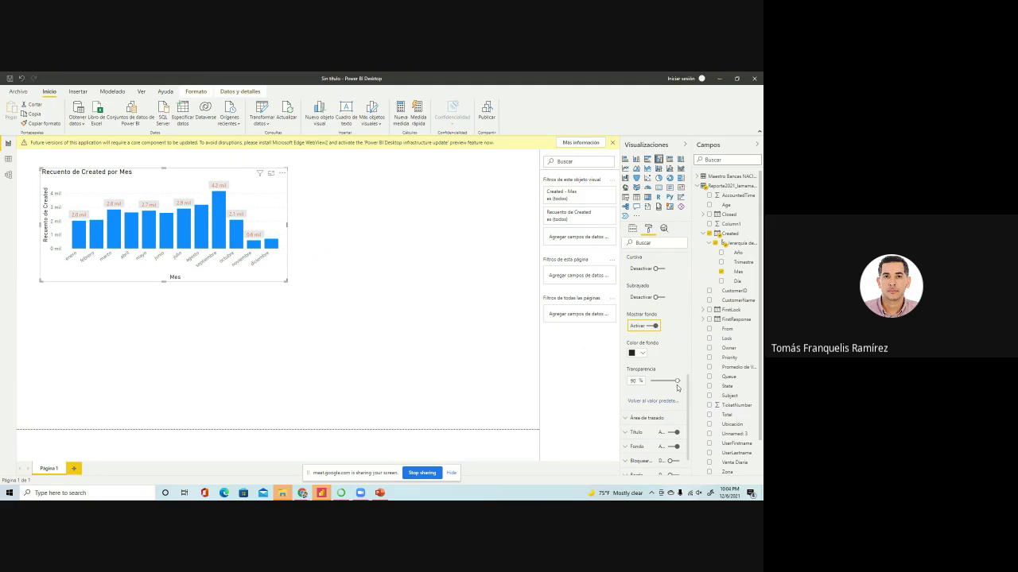
{"action": "left_click", "coordinate": [636, 353]}
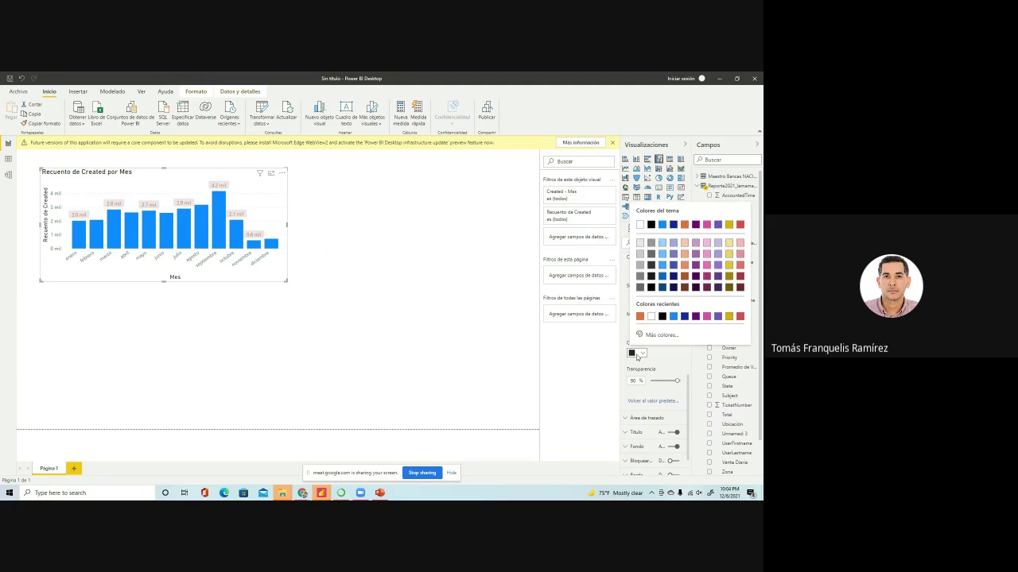
{"action": "left_click", "coordinate": [674, 317]}
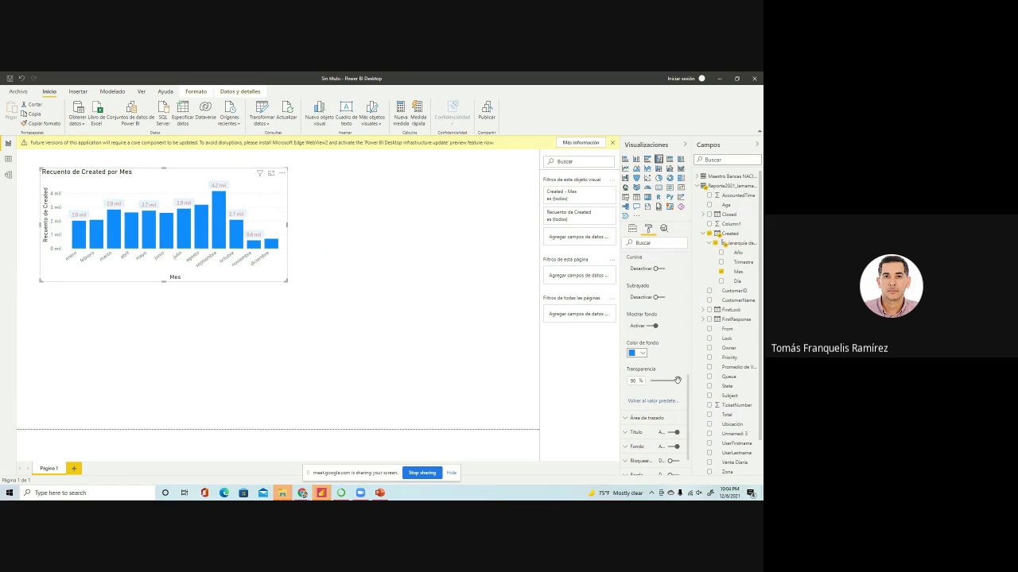
{"action": "left_click_drag", "start_coordinate": [677, 381], "coordinate": [675, 381]}
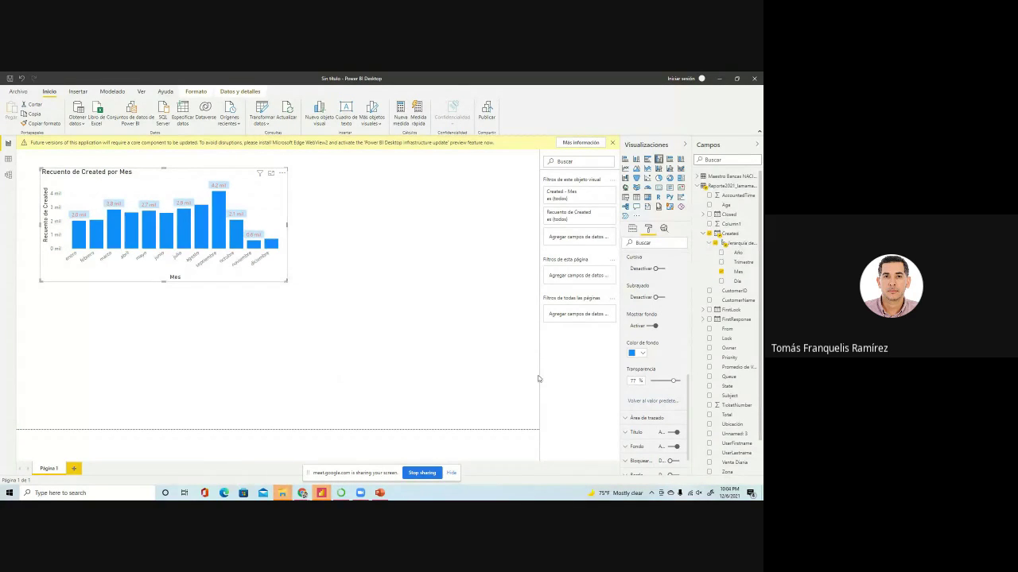
{"action": "scroll", "coordinate": [663, 413], "scroll_direction": "down", "scroll_amount": 1}
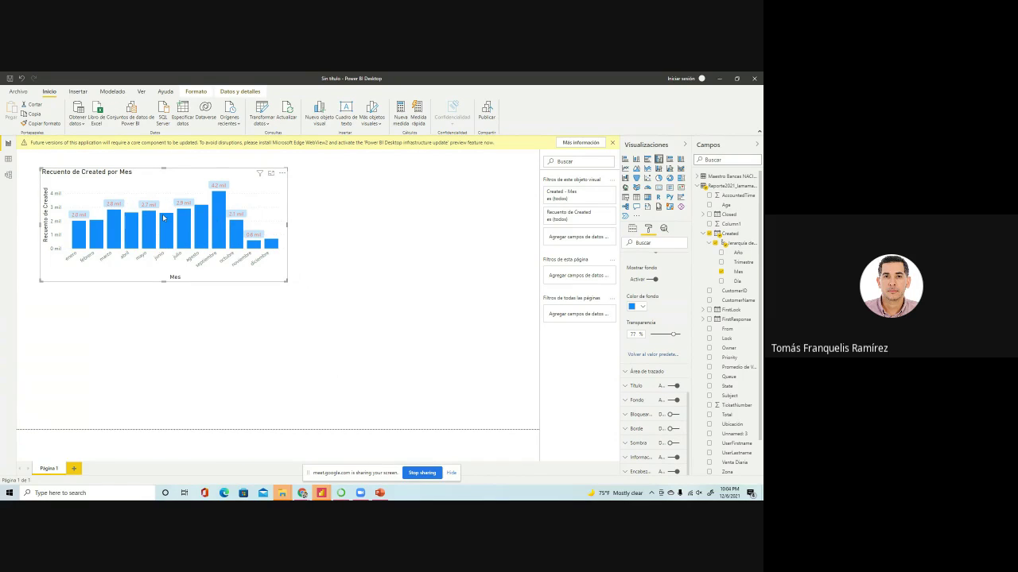
- Open the recent report Tablero - Gestión Humanav4.pbix and switch to its window
{"action": "mouse_move", "coordinate": [162, 217]}
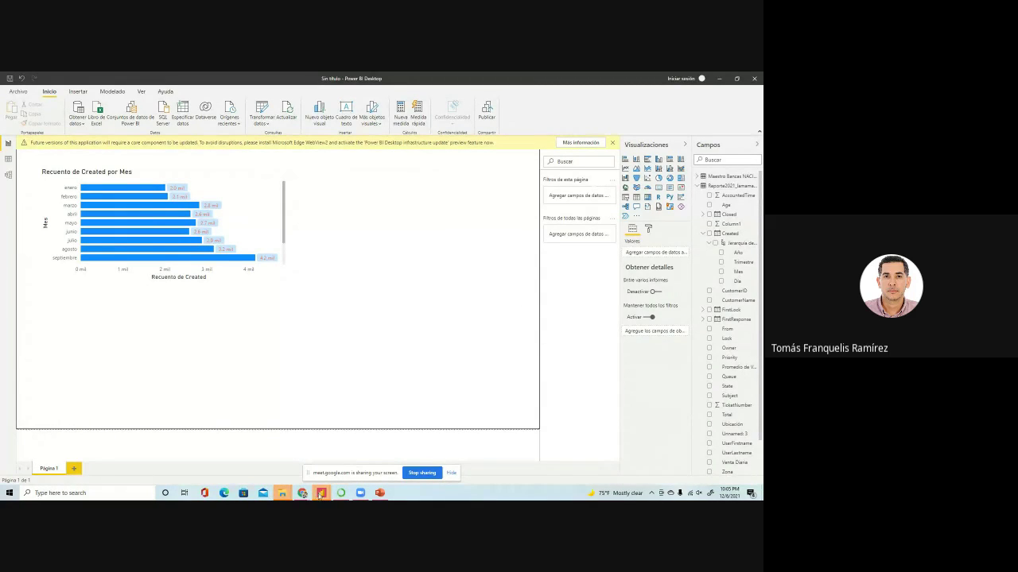
{"action": "left_click", "coordinate": [18, 91]}
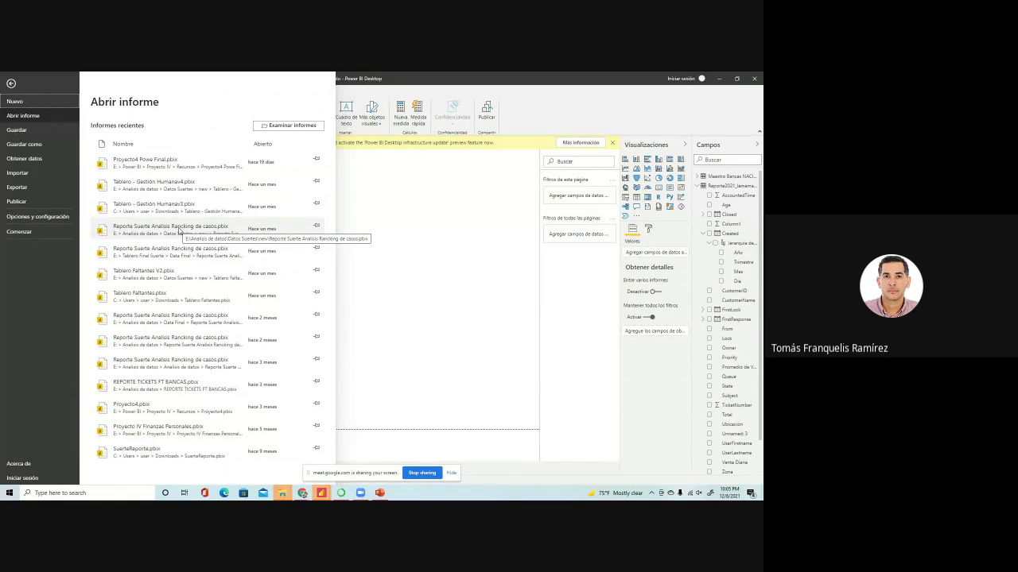
{"action": "left_click", "coordinate": [157, 182]}
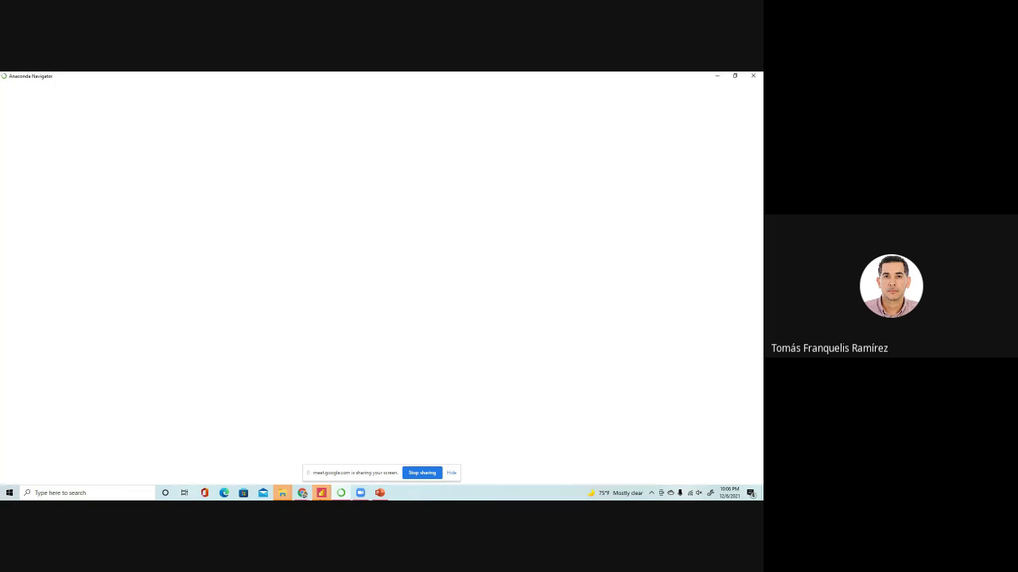
{"action": "mouse_move", "coordinate": [320, 496]}
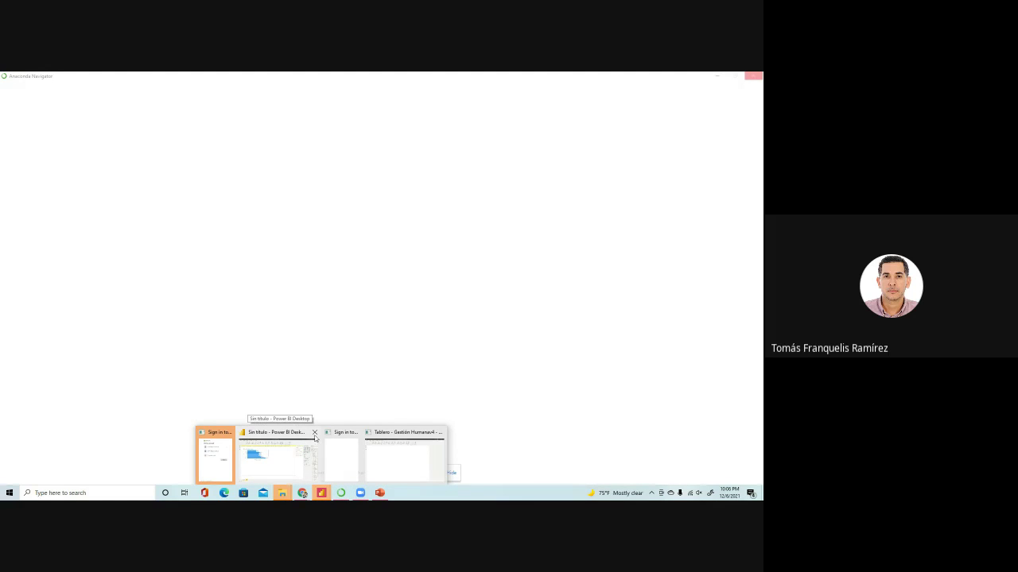
{"action": "left_click", "coordinate": [385, 458]}
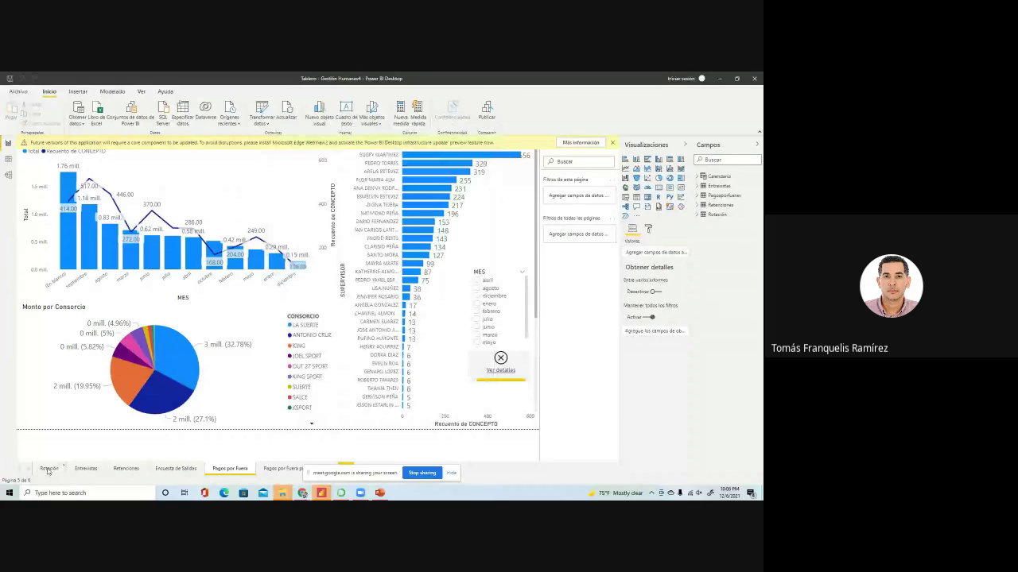
- Look through the Rotación, Entrevistas and Retenciones pages of the sample report
{"action": "left_click", "coordinate": [49, 469]}
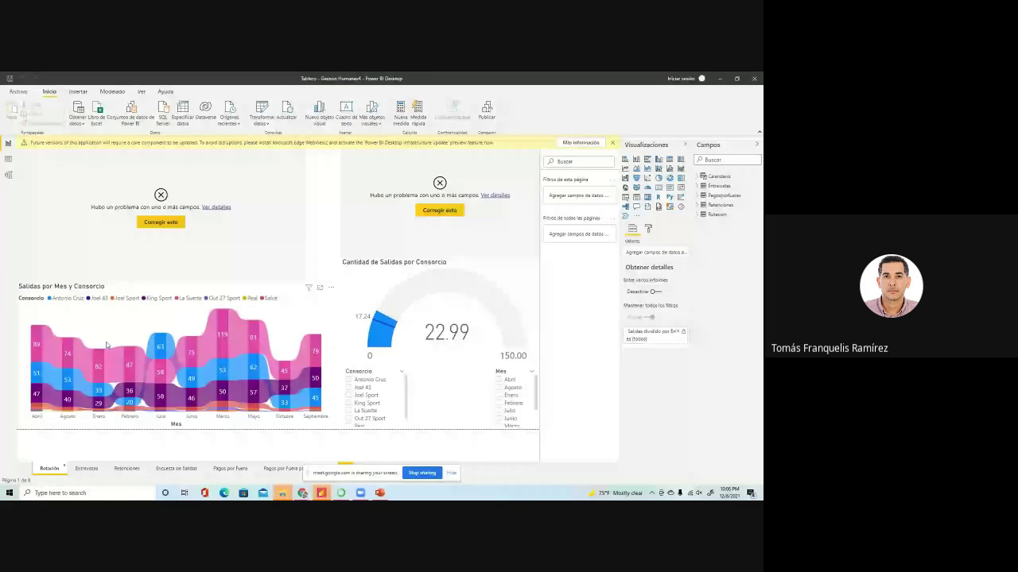
{"action": "left_click", "coordinate": [87, 470]}
{"action": "left_click", "coordinate": [126, 468]}
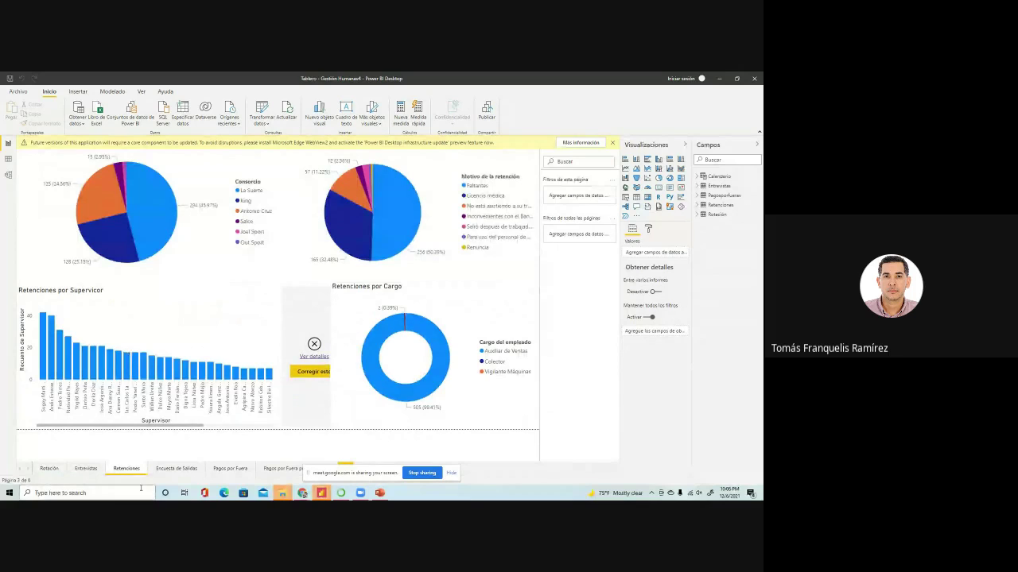
- View the Encuesta de Salidas and Pagos por Fuera pages, highlighting octubre in the latter's monthly chart and clearing it
{"action": "left_click", "coordinate": [164, 470]}
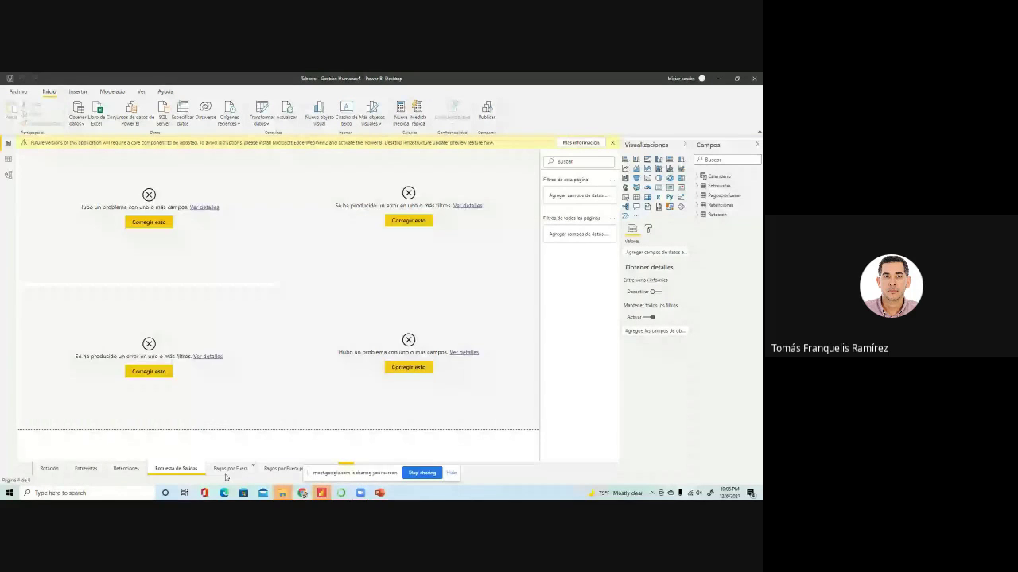
{"action": "left_click", "coordinate": [230, 468]}
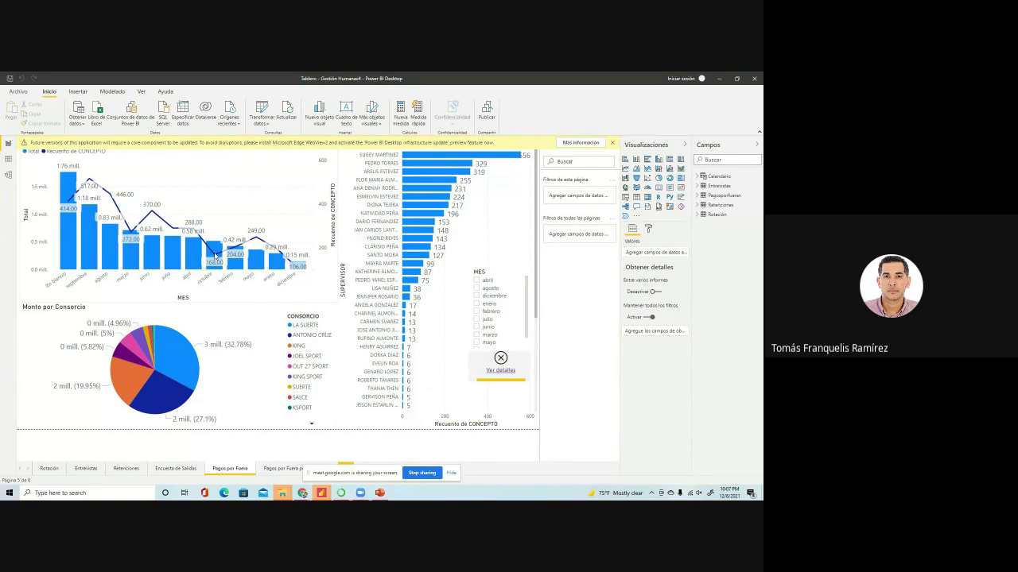
{"action": "left_click", "coordinate": [215, 256]}
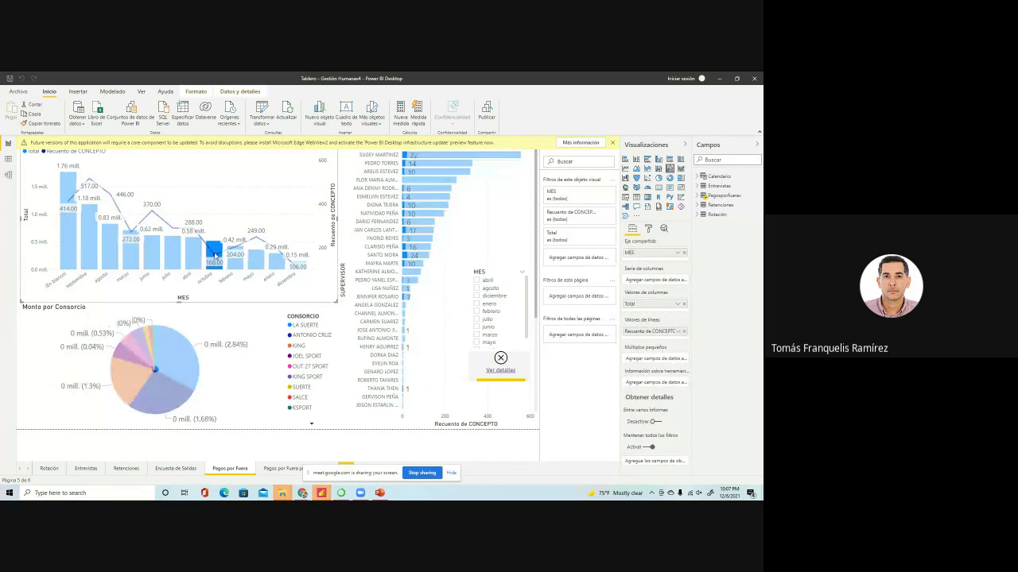
{"action": "left_click", "coordinate": [215, 256]}
- Cross-highlight the two largest slices of the Monto por Consorcio pie, and filter the page by abril in the MES slicer, clearing each selection
{"action": "left_click", "coordinate": [190, 370]}
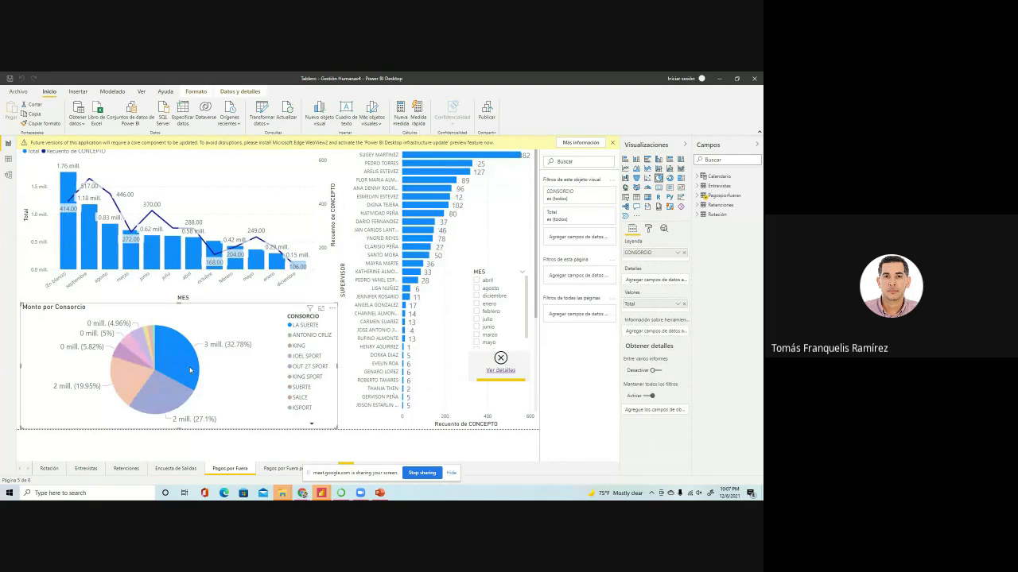
{"action": "left_click", "coordinate": [190, 370]}
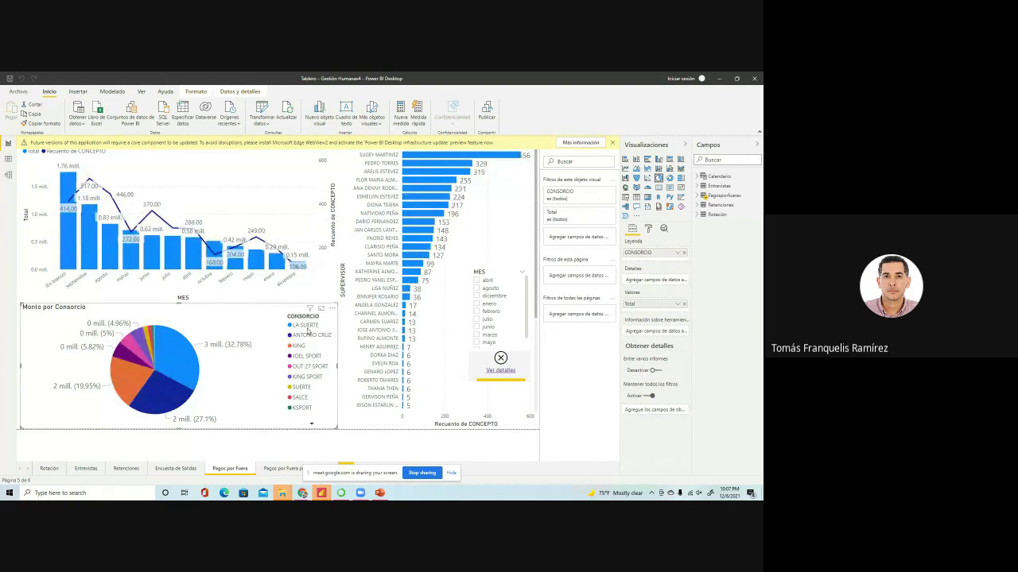
{"action": "left_click", "coordinate": [153, 382]}
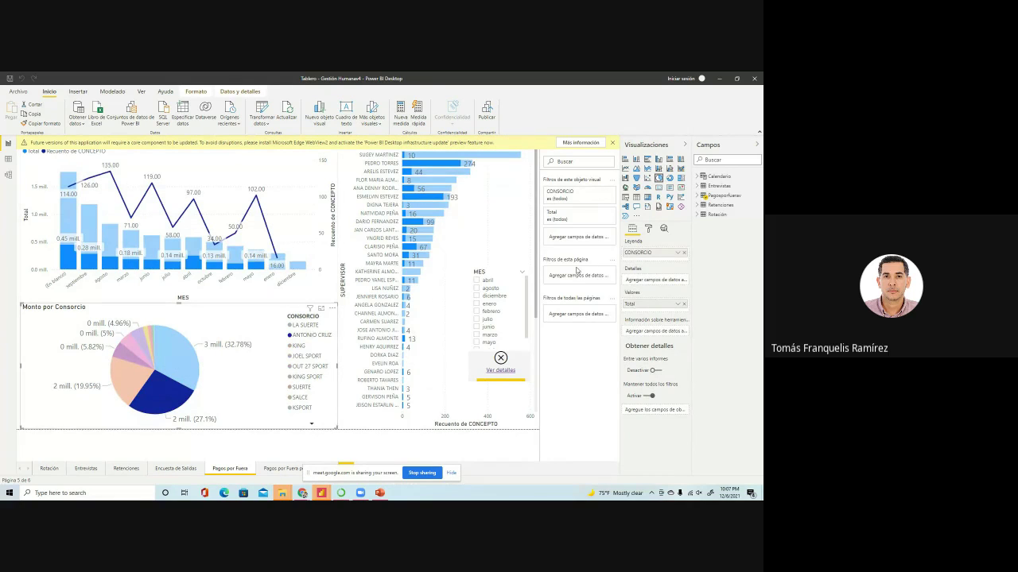
{"action": "left_click", "coordinate": [177, 400]}
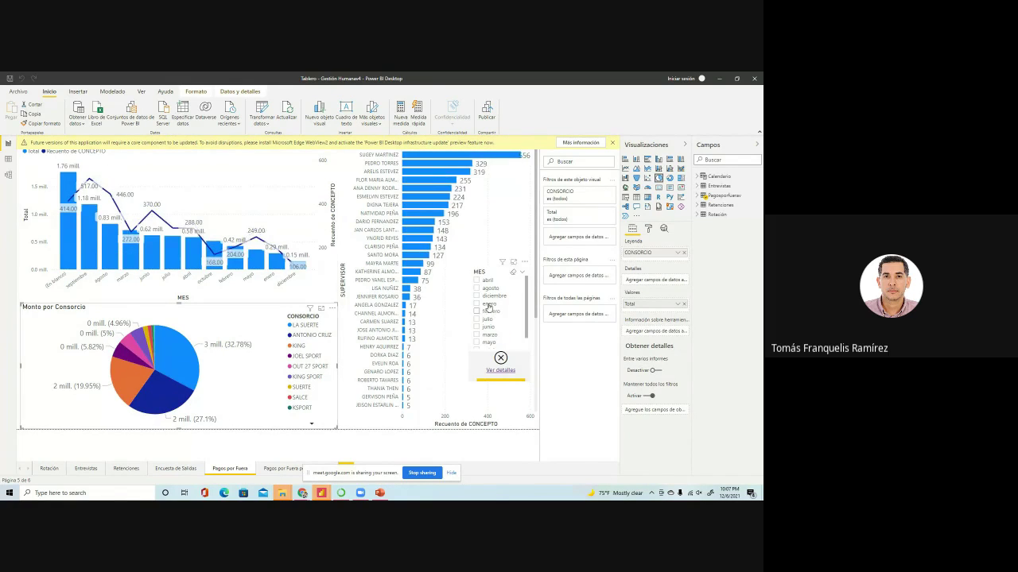
{"action": "left_click", "coordinate": [477, 280]}
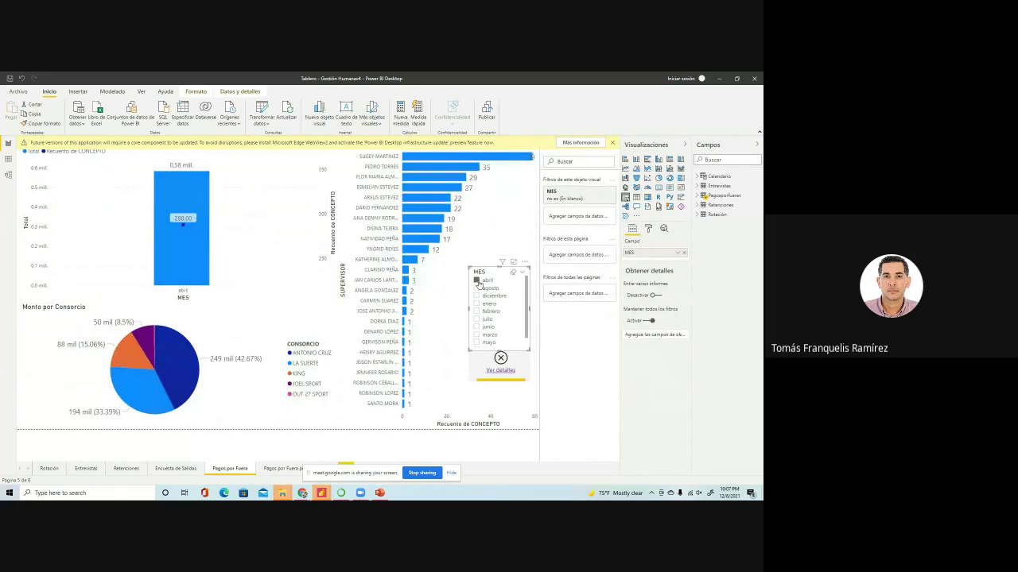
{"action": "left_click", "coordinate": [477, 282]}
- Cross-highlight the page by several individual supervisors' bars in turn and clear the selection
{"action": "left_click", "coordinate": [412, 198]}
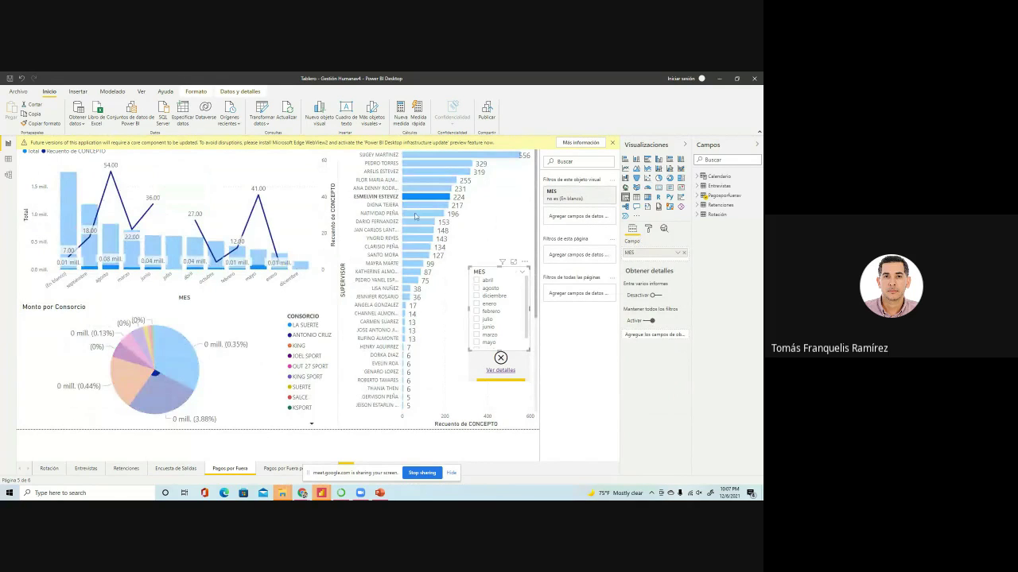
{"action": "left_click", "coordinate": [424, 180]}
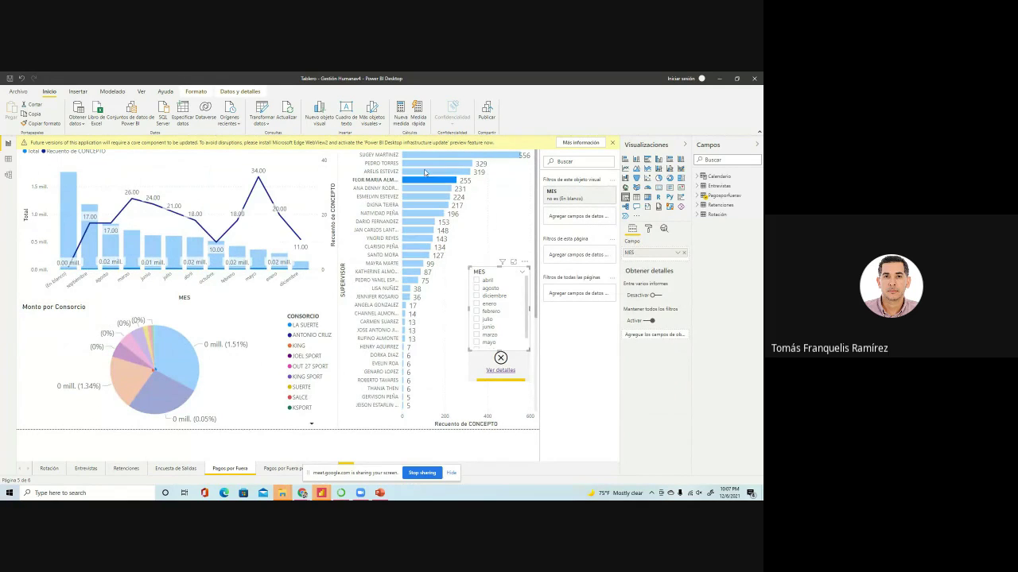
{"action": "left_click", "coordinate": [417, 229]}
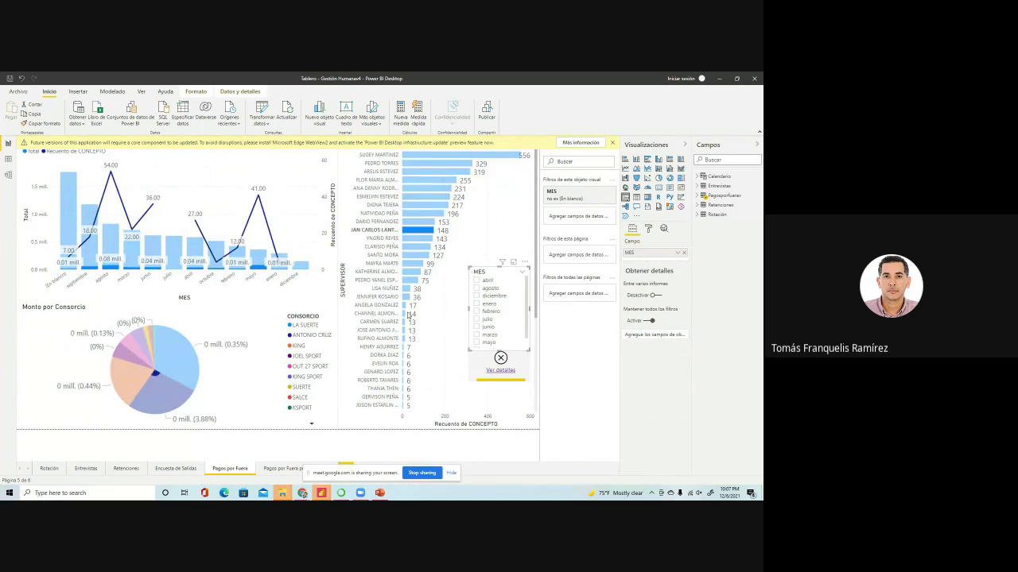
{"action": "left_click", "coordinate": [408, 315]}
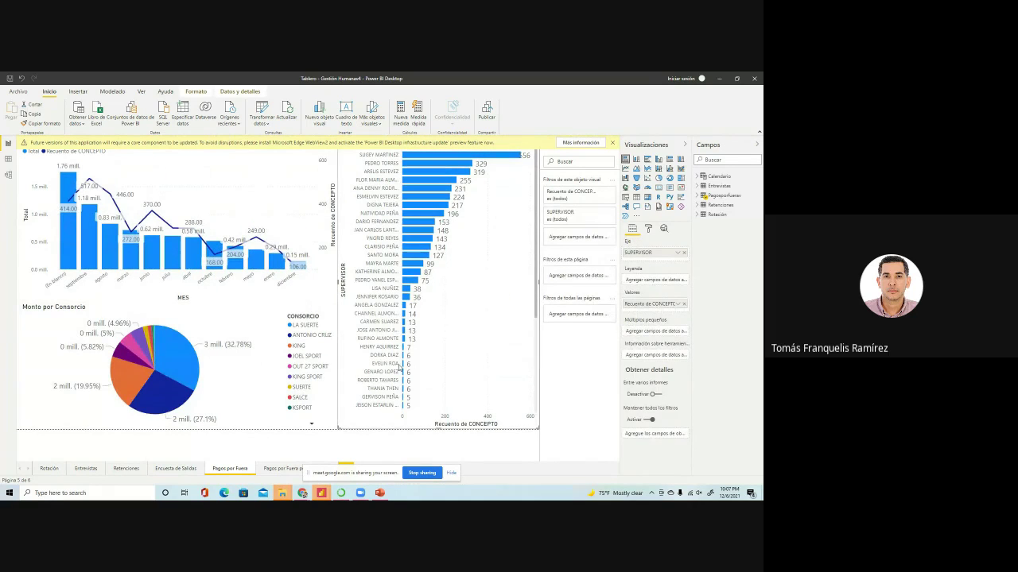
- Cross-highlight the page by octubre, mayo, abril and marzo in the monthly chart, and by the third supervisor's bar
{"action": "left_click", "coordinate": [214, 259]}
{"action": "left_click", "coordinate": [256, 264]}
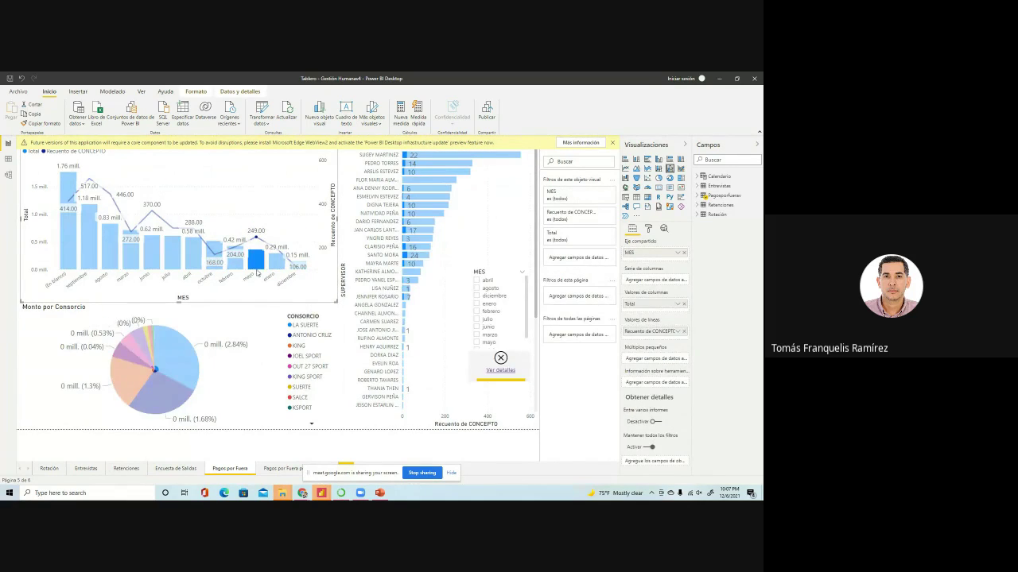
{"action": "left_click", "coordinate": [196, 266]}
{"action": "left_click", "coordinate": [162, 258]}
{"action": "left_click", "coordinate": [132, 254]}
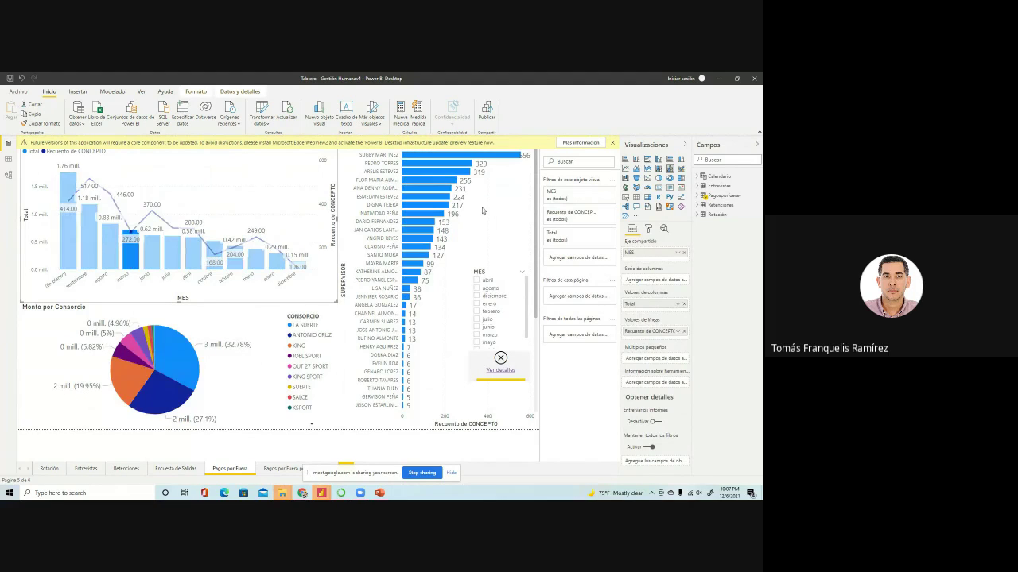
{"action": "left_click", "coordinate": [457, 172]}
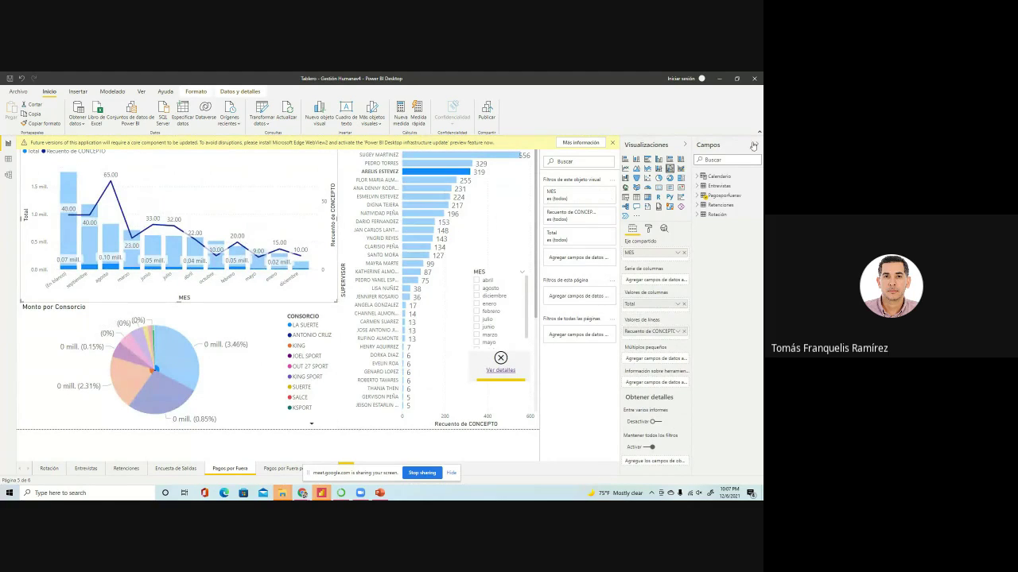
- Close the sample report without saving its changes and return to the untitled report with the Recuento de Created por Mes chart
{"action": "left_click", "coordinate": [747, 81]}
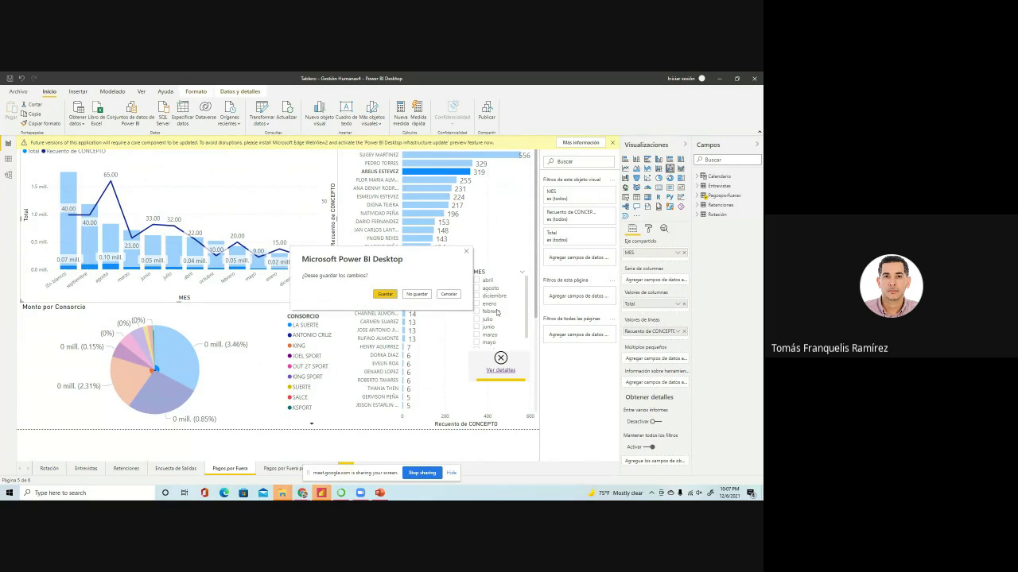
{"action": "left_click", "coordinate": [416, 295]}
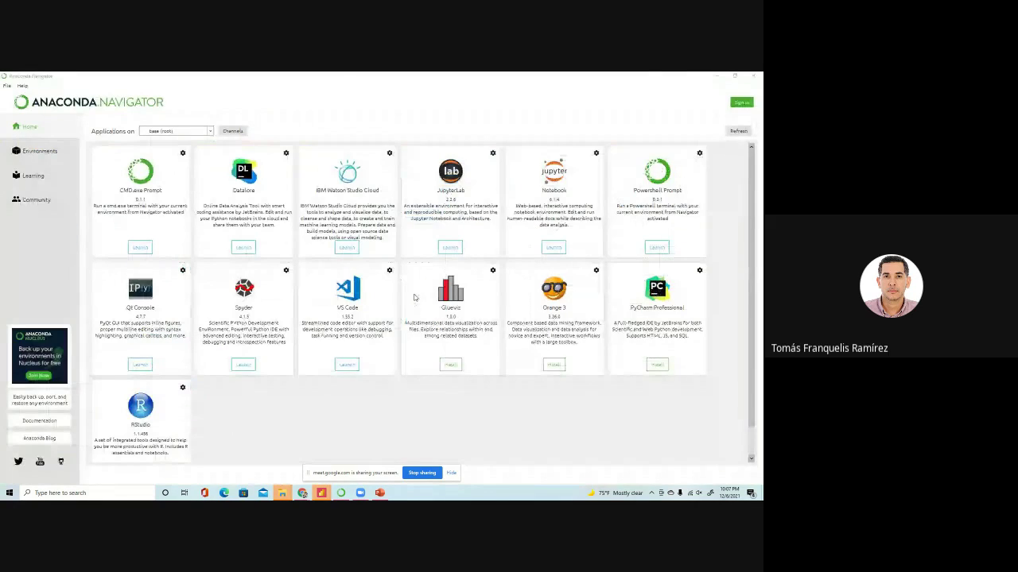
{"action": "left_click", "coordinate": [321, 493]}
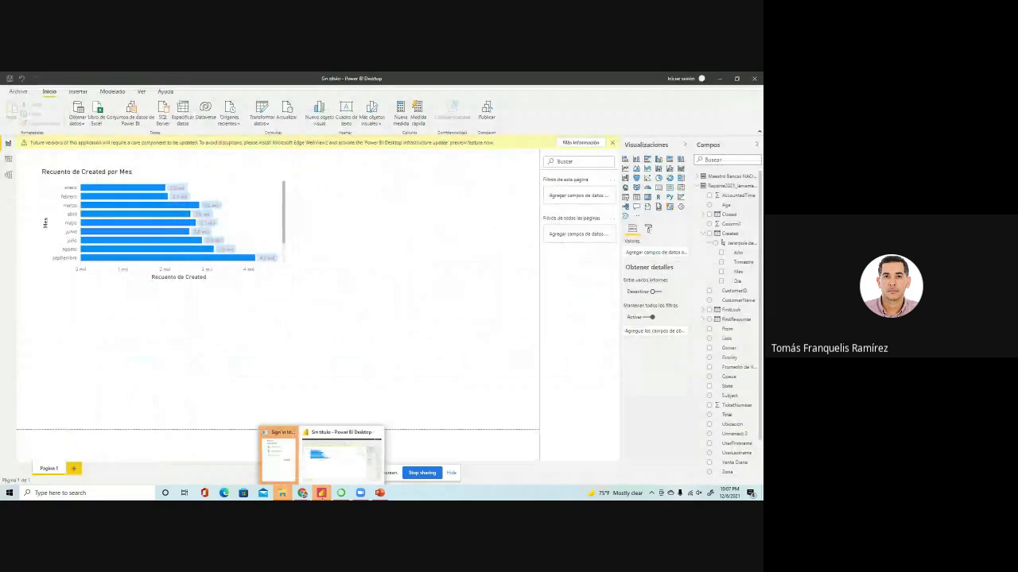